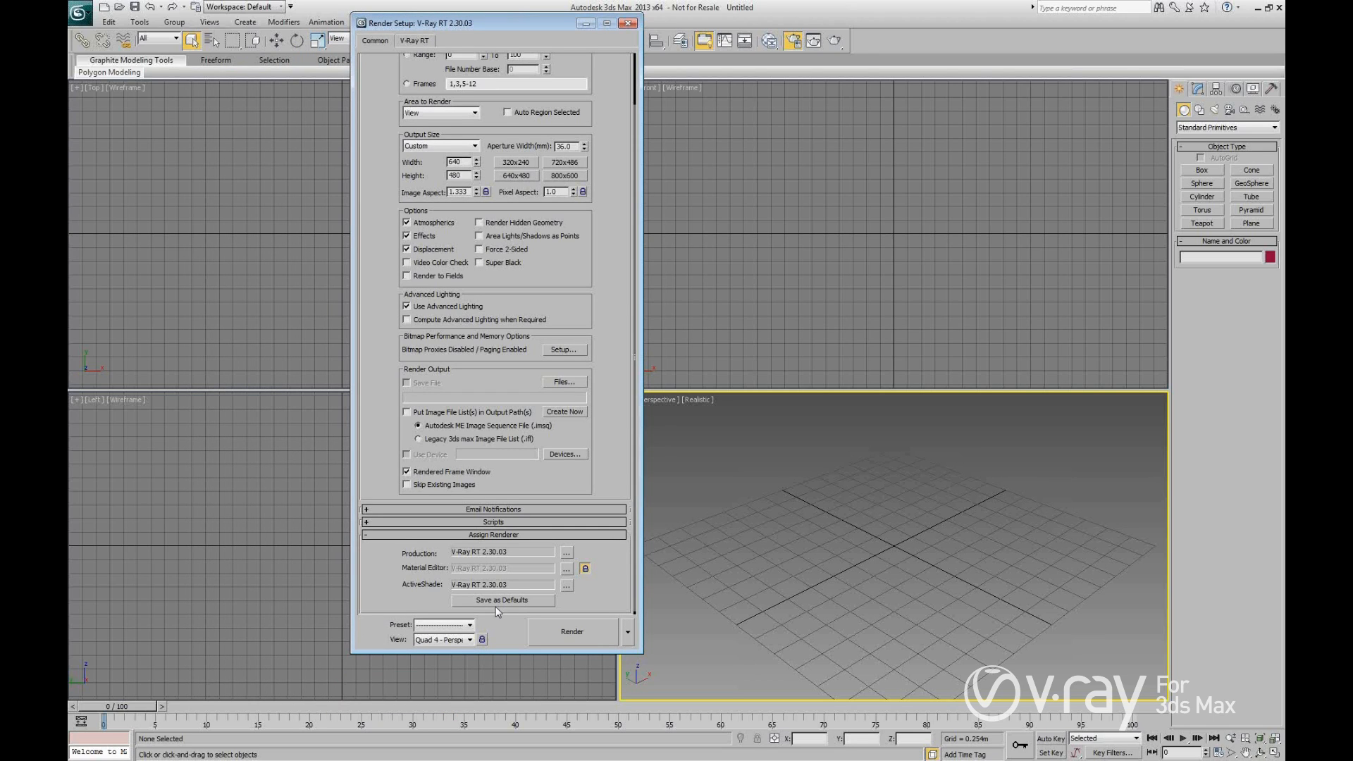
Switch the render setup to Active Shade Mode and enlarge the Render Setup dialog vertically.
{"action": "left_click", "coordinate": [628, 633]}
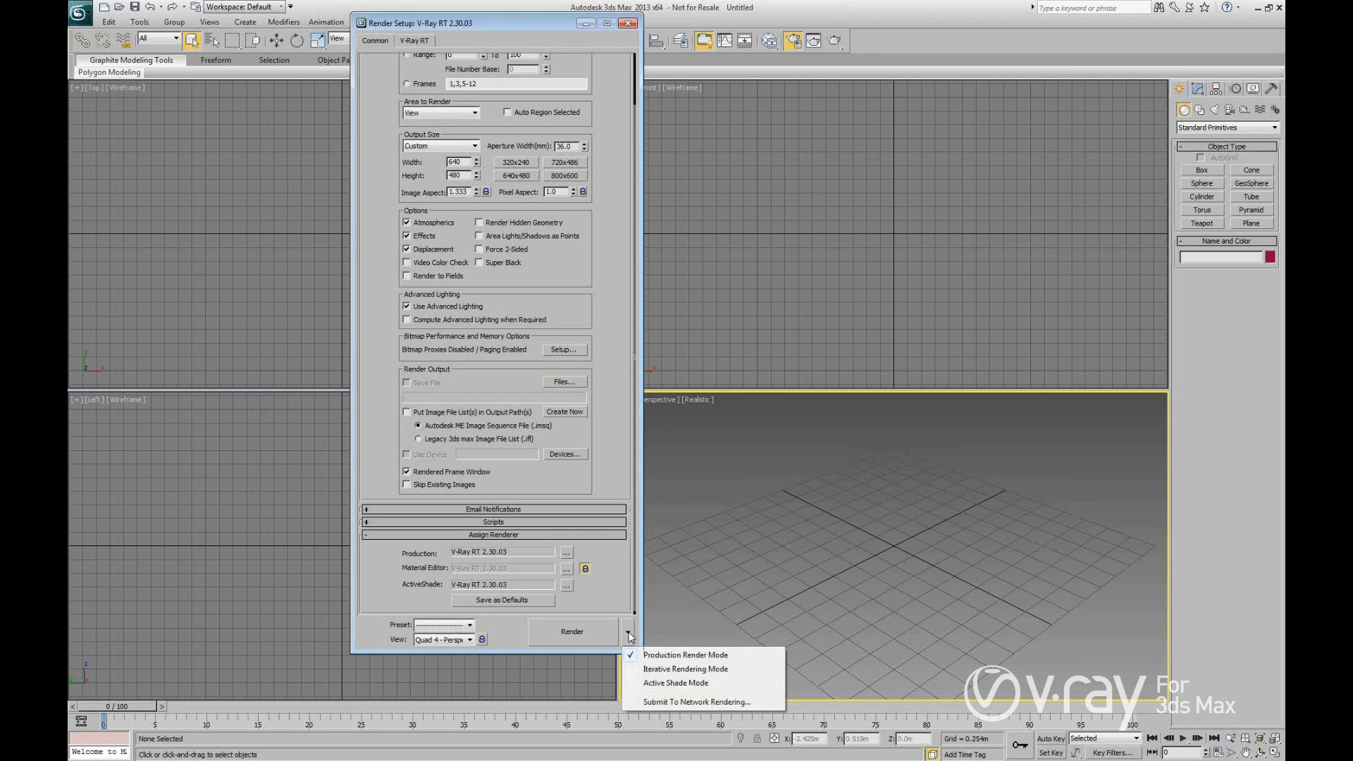
{"action": "left_click", "coordinate": [674, 685]}
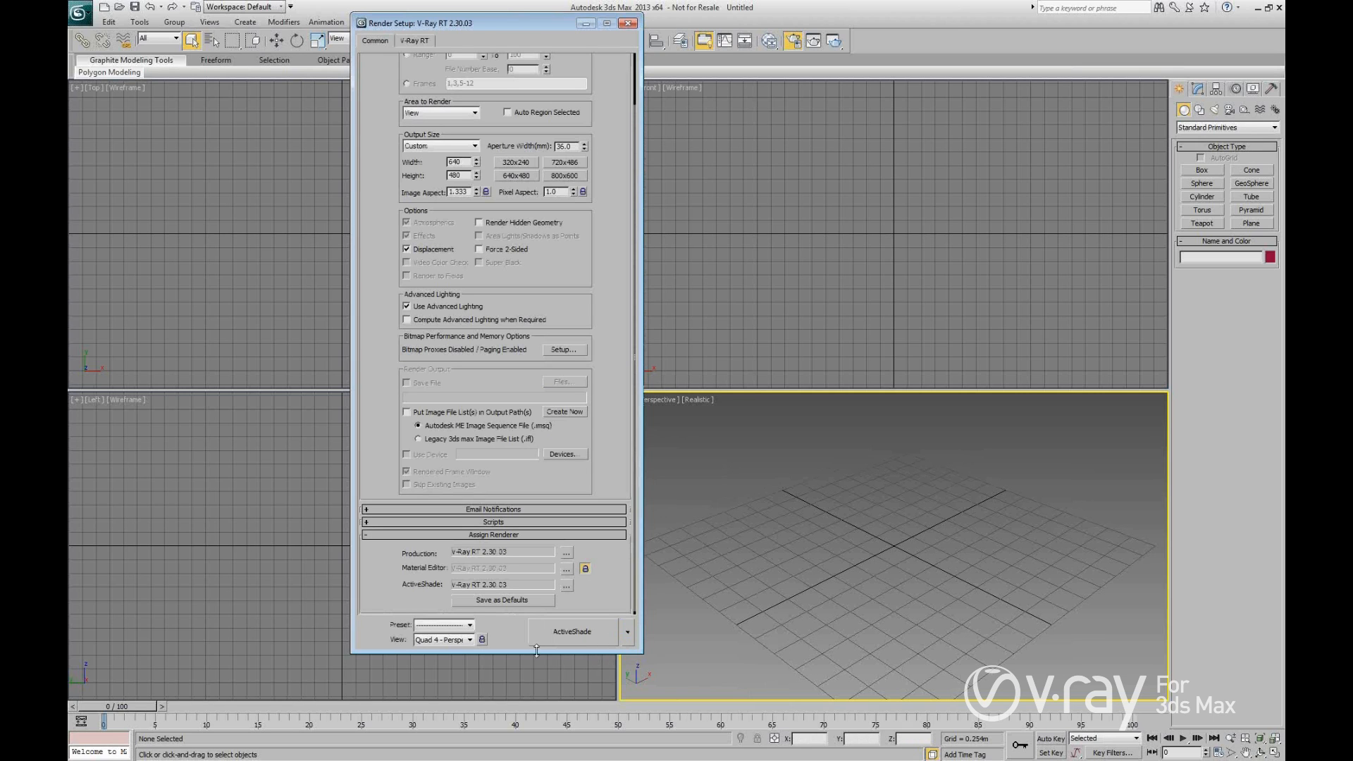
{"action": "left_click_drag", "start_coordinate": [512, 652], "coordinate": [512, 691]}
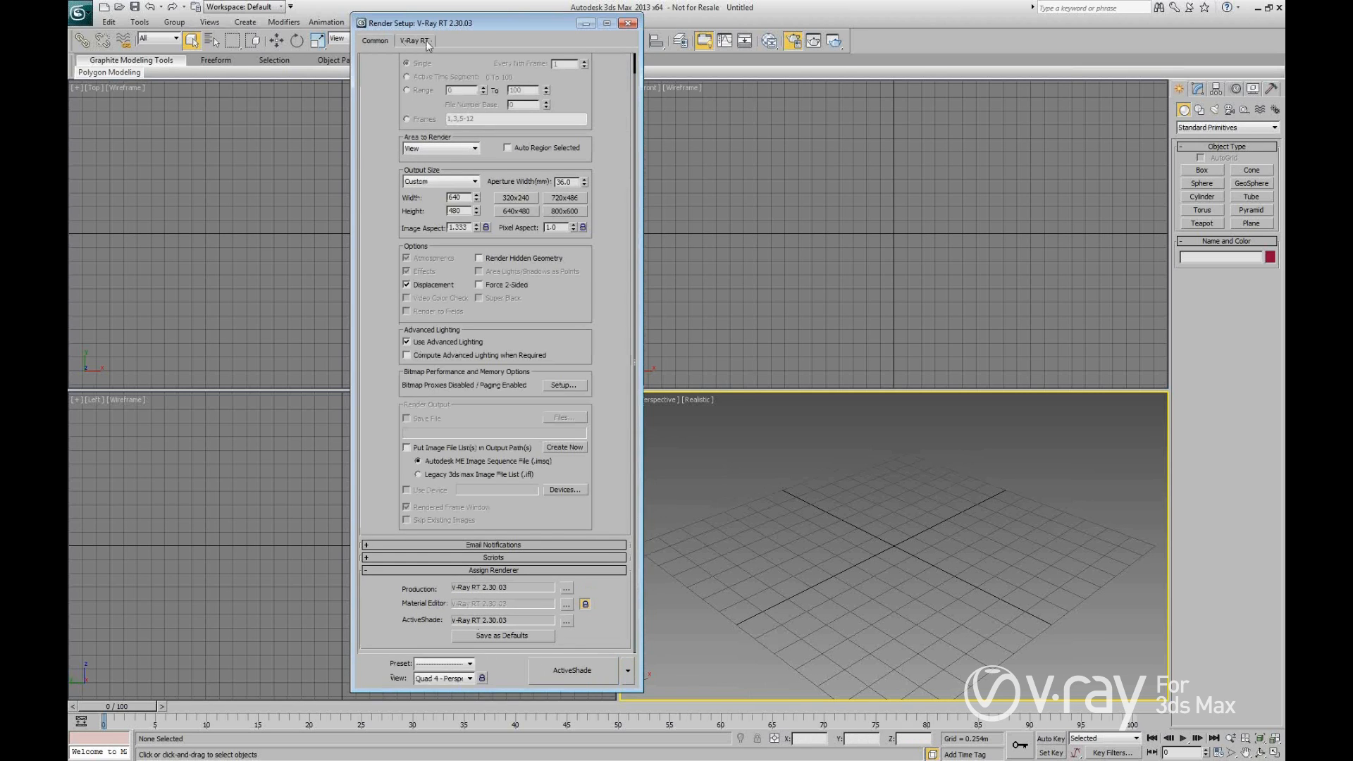
Review the V-Ray RT settings and the available engine types, leave the engine on CPU, and close the render setup.
{"action": "left_click", "coordinate": [420, 41]}
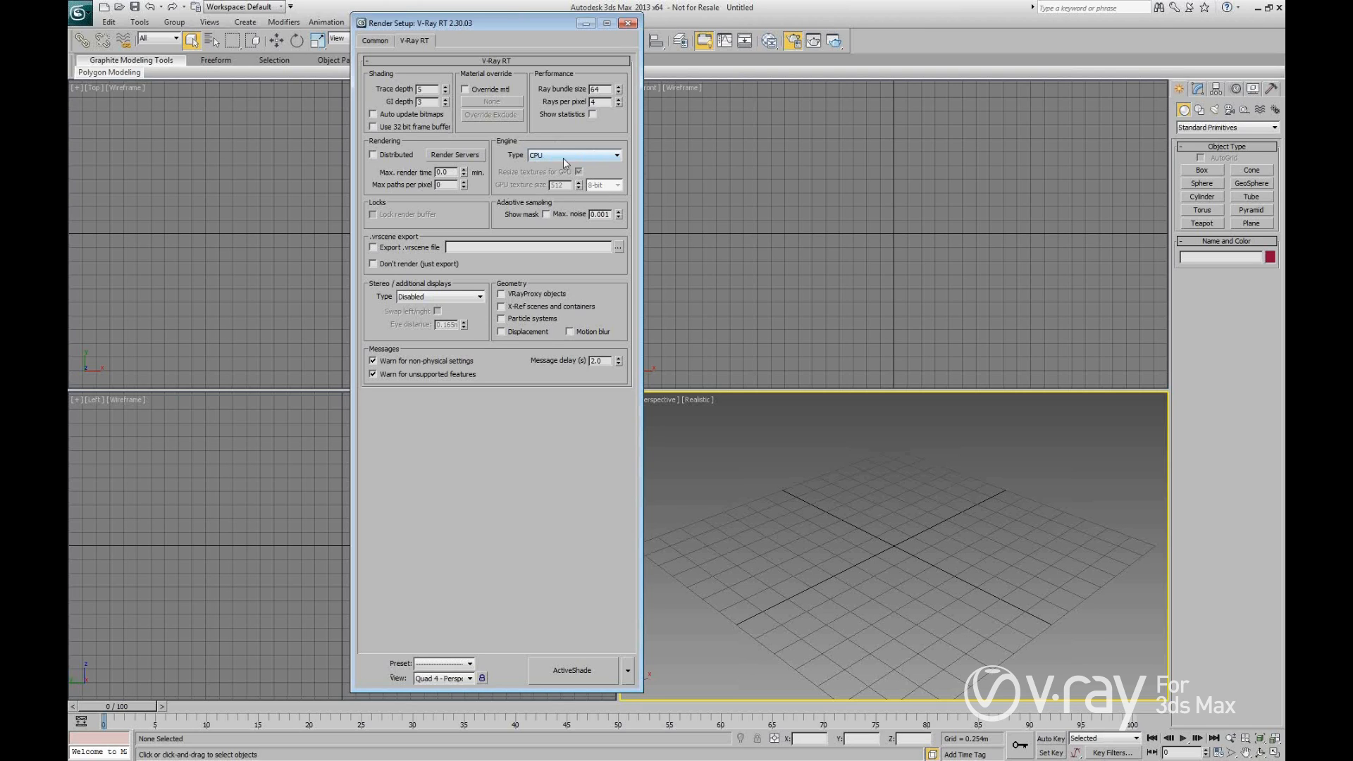
{"action": "left_click", "coordinate": [615, 156]}
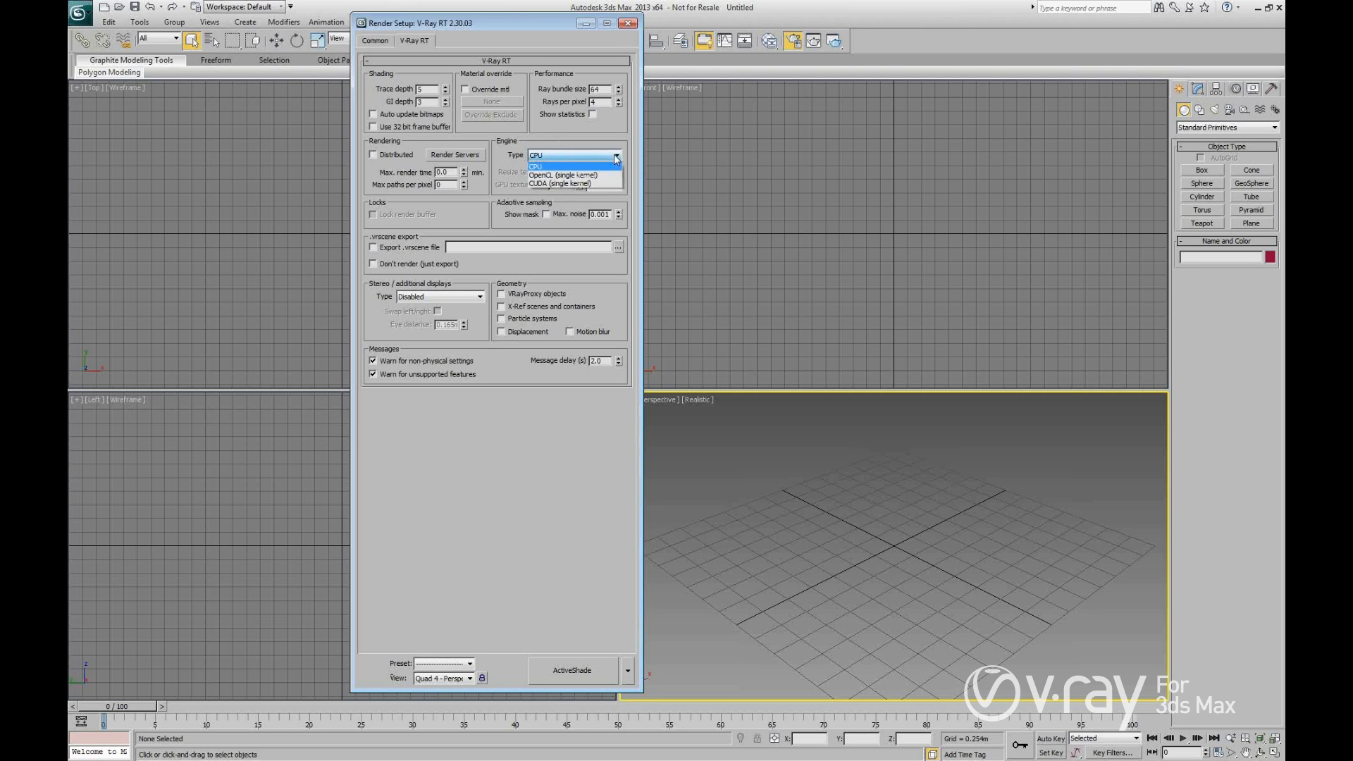
{"action": "left_click", "coordinate": [616, 156]}
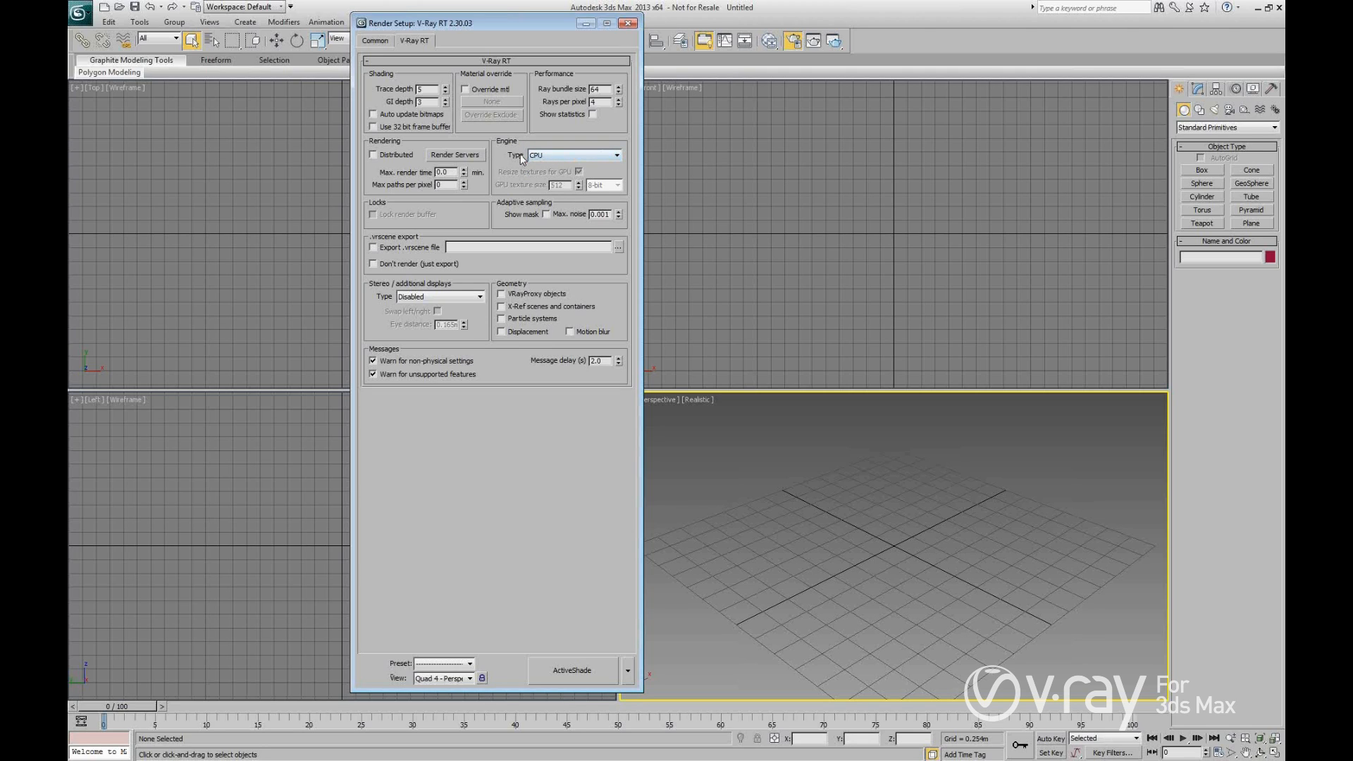
{"action": "left_click", "coordinate": [599, 156]}
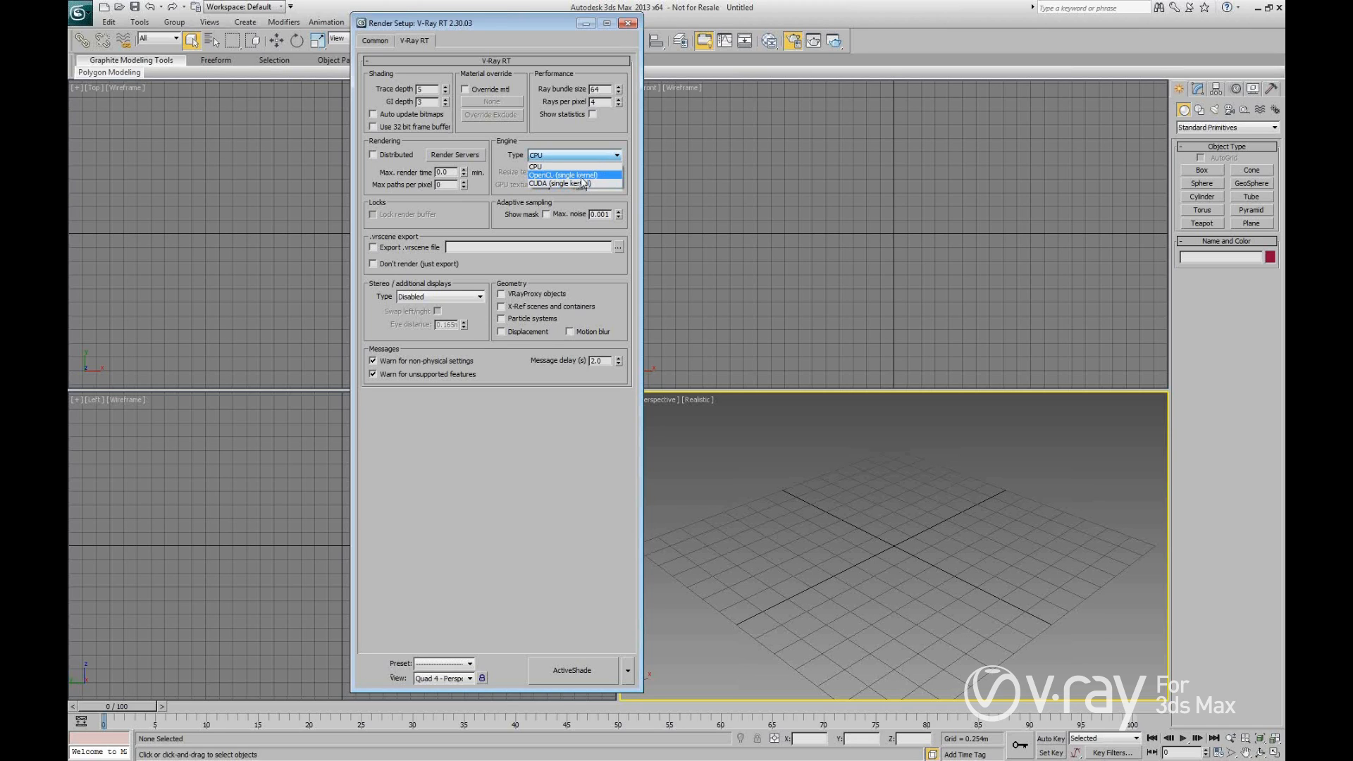
{"action": "left_click", "coordinate": [555, 139]}
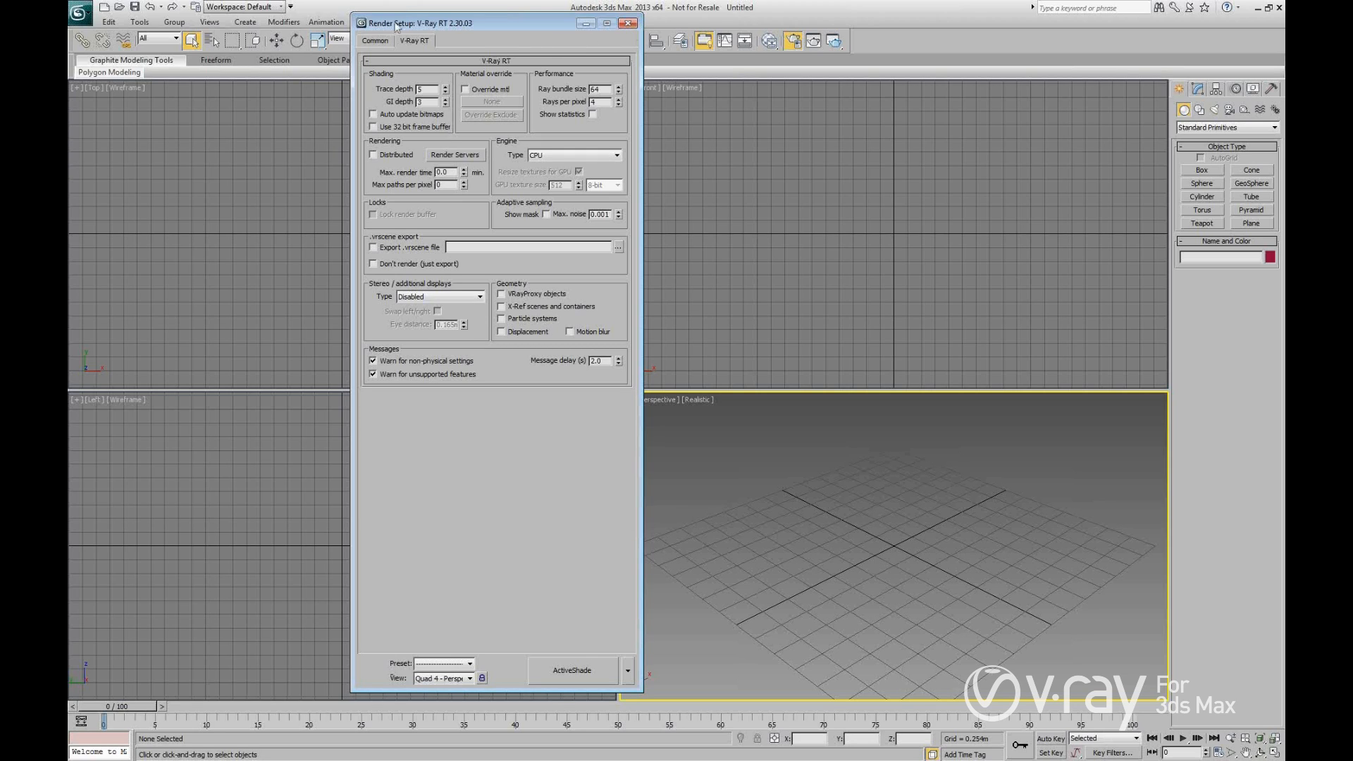
{"action": "left_click", "coordinate": [628, 23]}
Open the Porsche.max scene from the 3ds Max folder on the Desktop, adopting the file's gamma and LUT settings.
{"action": "left_click", "coordinate": [119, 8]}
{"action": "left_click", "coordinate": [625, 429]}
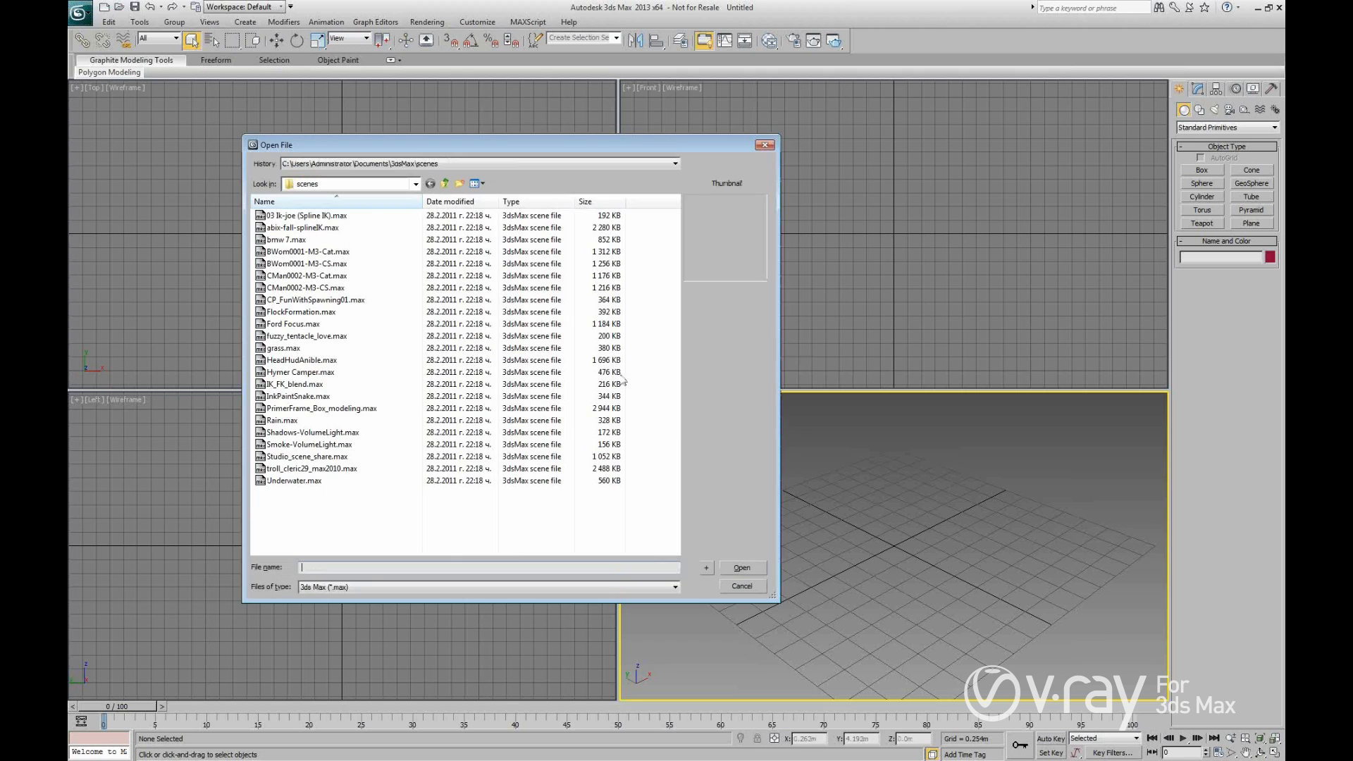
{"action": "left_click", "coordinate": [416, 184]}
{"action": "left_click", "coordinate": [306, 198]}
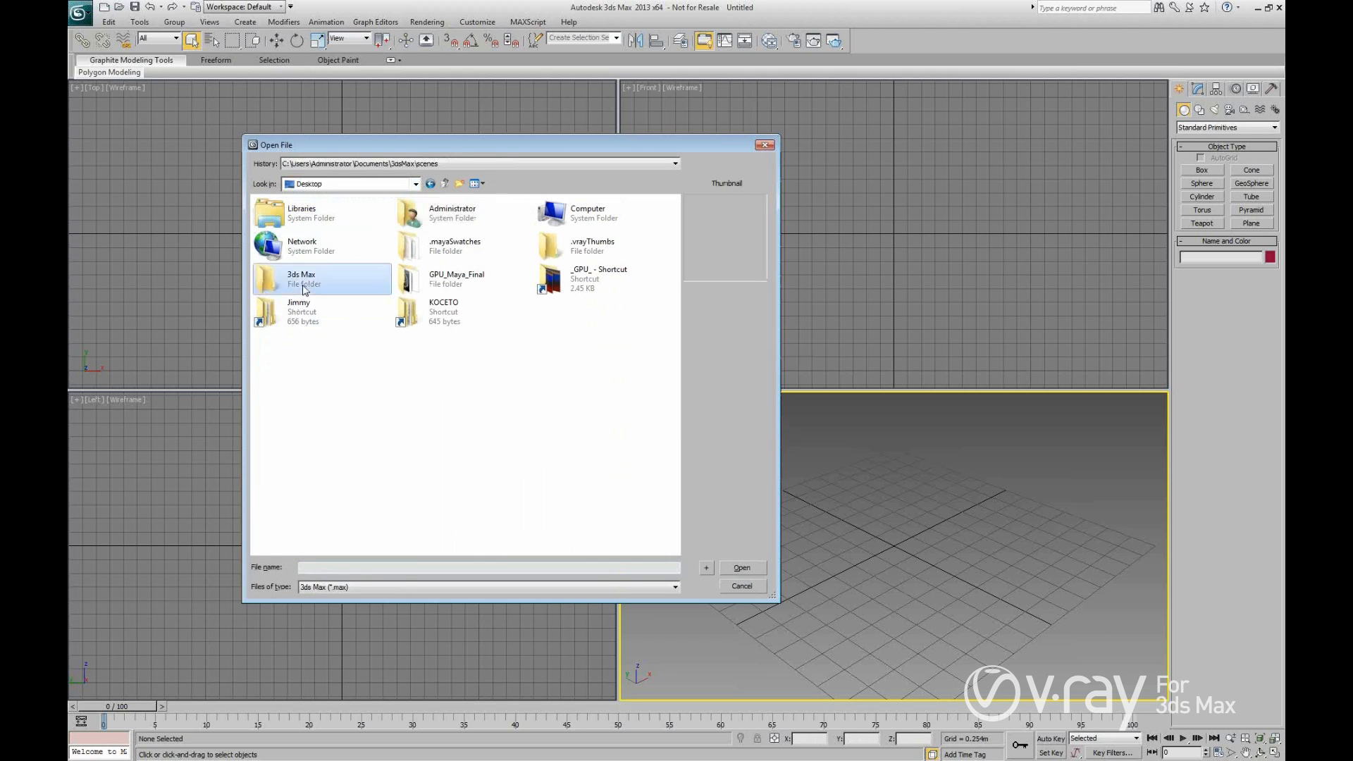
{"action": "double_click", "coordinate": [304, 286]}
{"action": "double_click", "coordinate": [293, 216]}
{"action": "double_click", "coordinate": [290, 216]}
{"action": "double_click", "coordinate": [296, 227]}
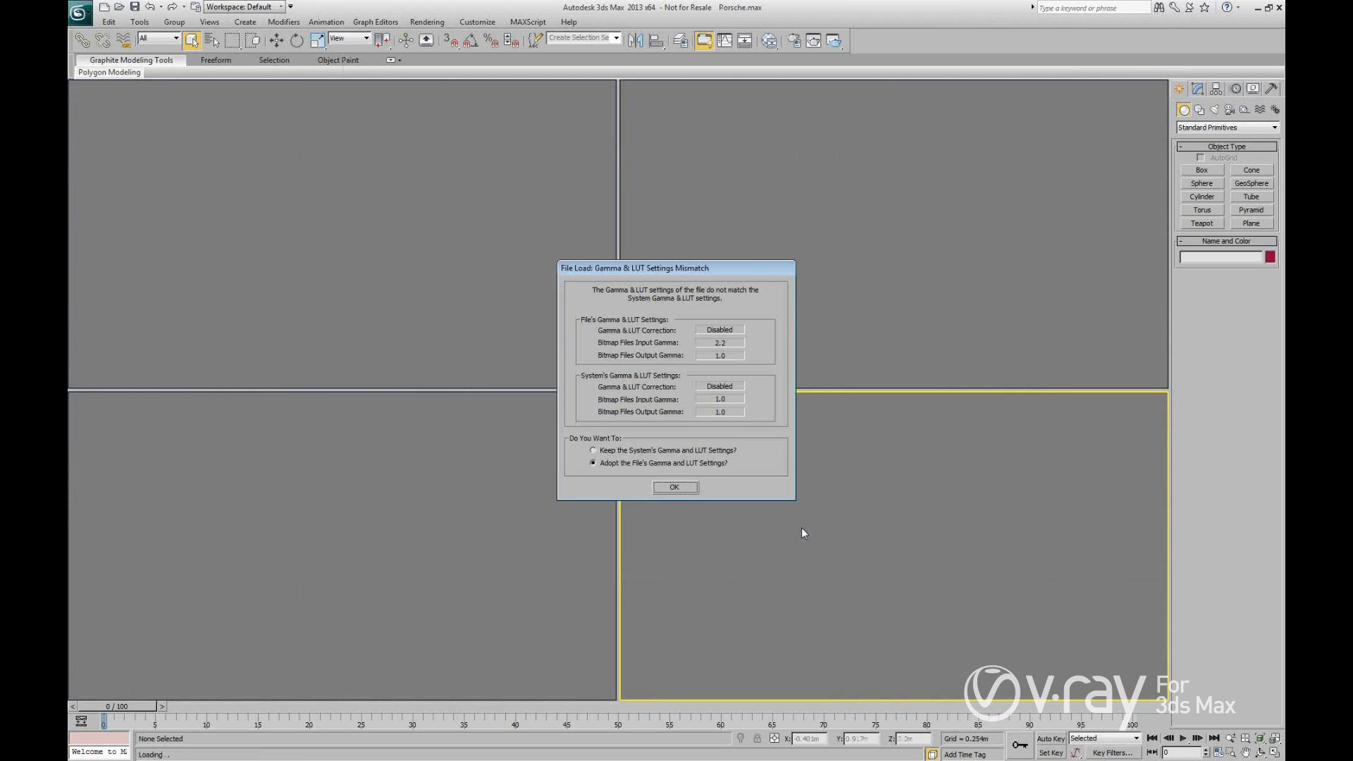
{"action": "left_click", "coordinate": [676, 485]}
{"action": "left_click", "coordinate": [675, 444]}
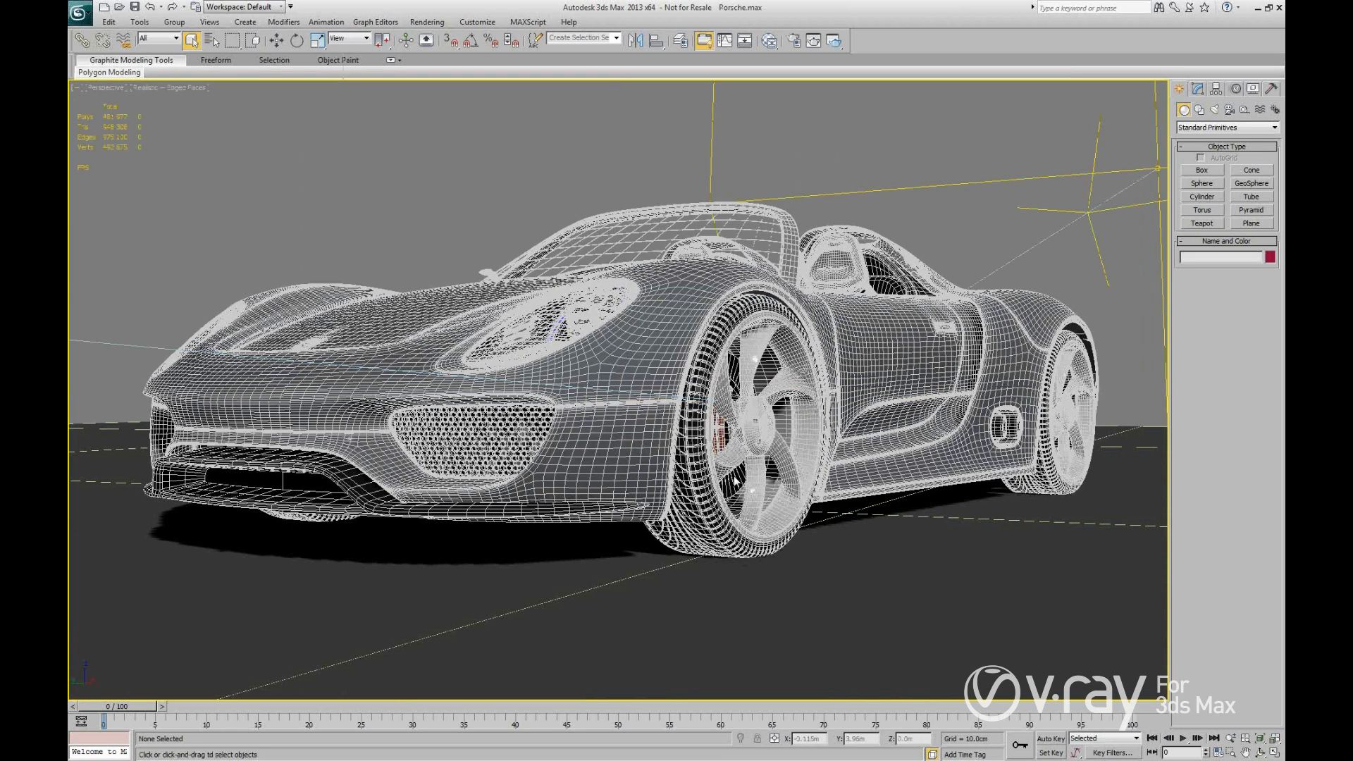
Select the car body and start an ActiveShade render of the perspective view, positioning and slightly enlarging its window.
{"action": "left_click", "coordinate": [622, 378]}
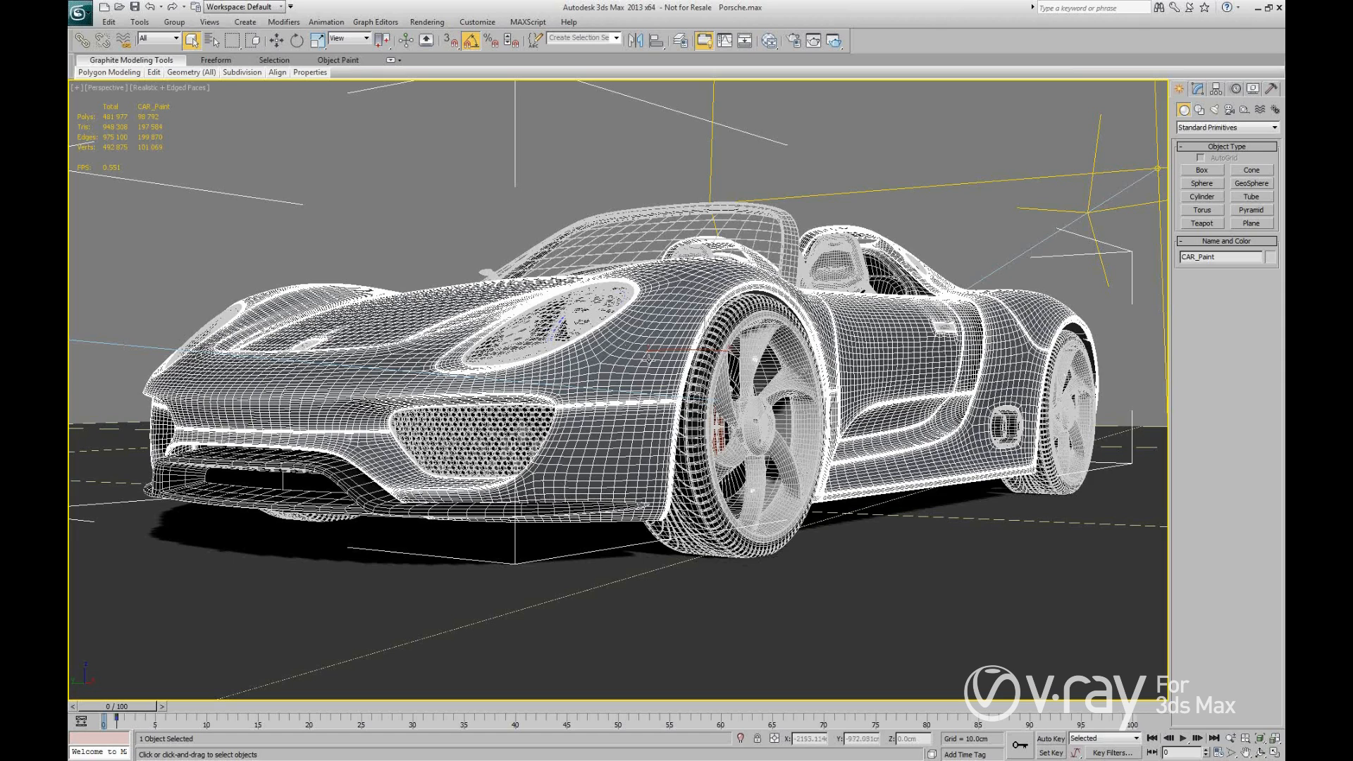
{"action": "left_click", "coordinate": [833, 42]}
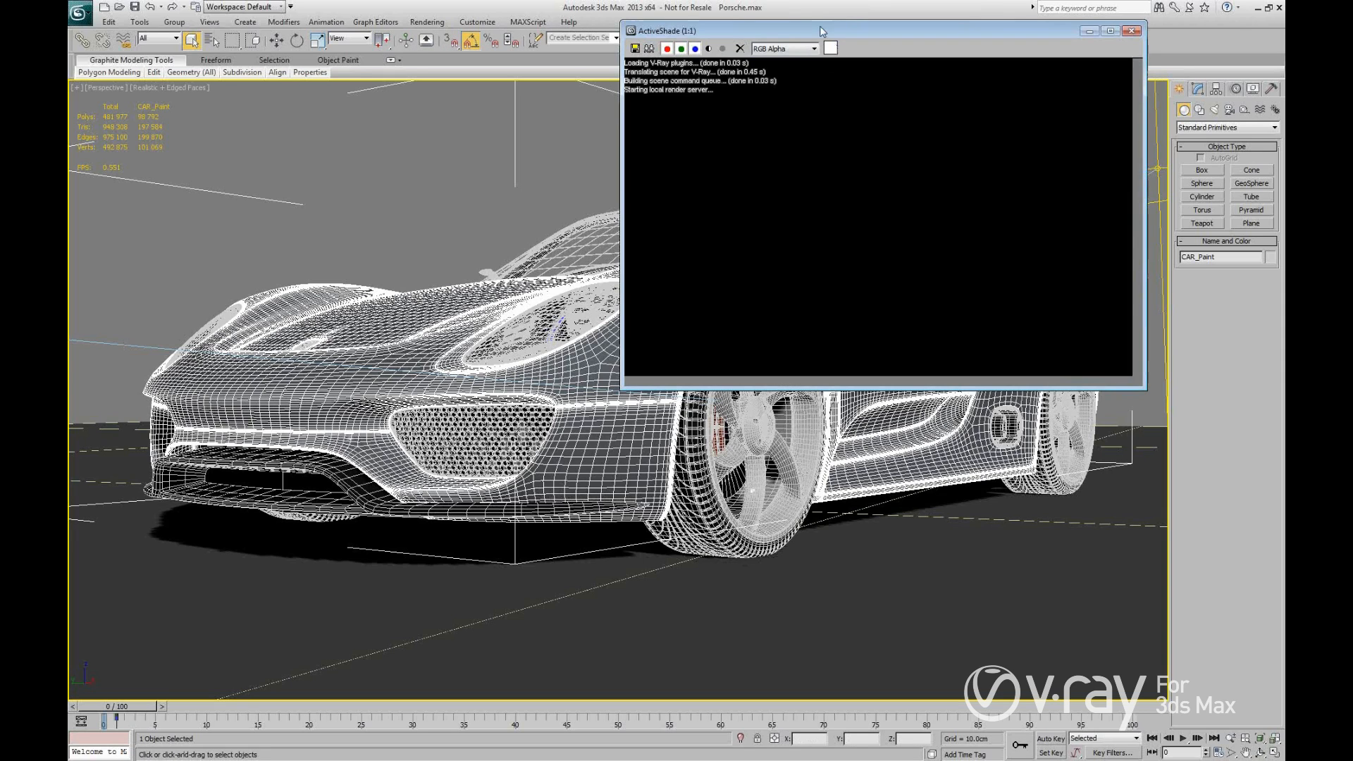
{"action": "left_click_drag", "start_coordinate": [845, 97], "coordinate": [847, 100]}
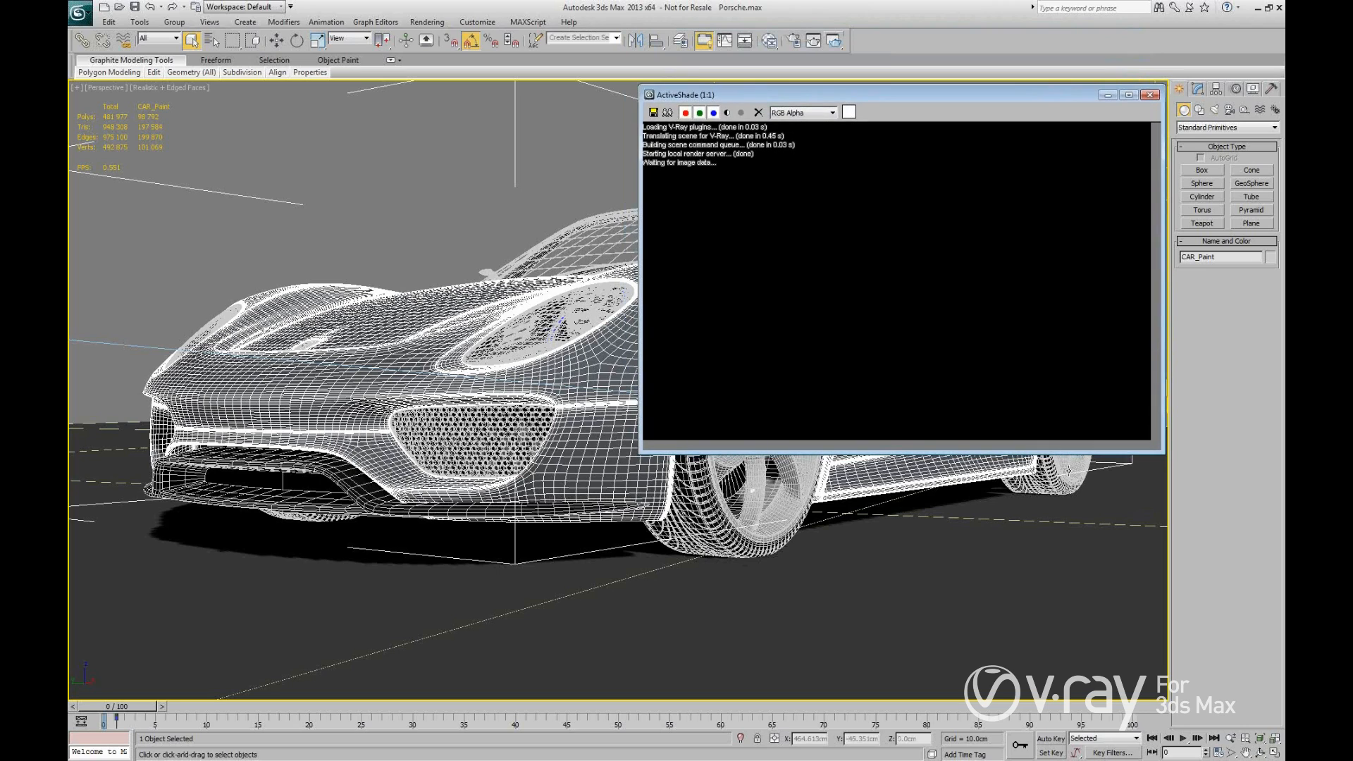
{"action": "left_click_drag", "start_coordinate": [1166, 457], "coordinate": [1166, 463]}
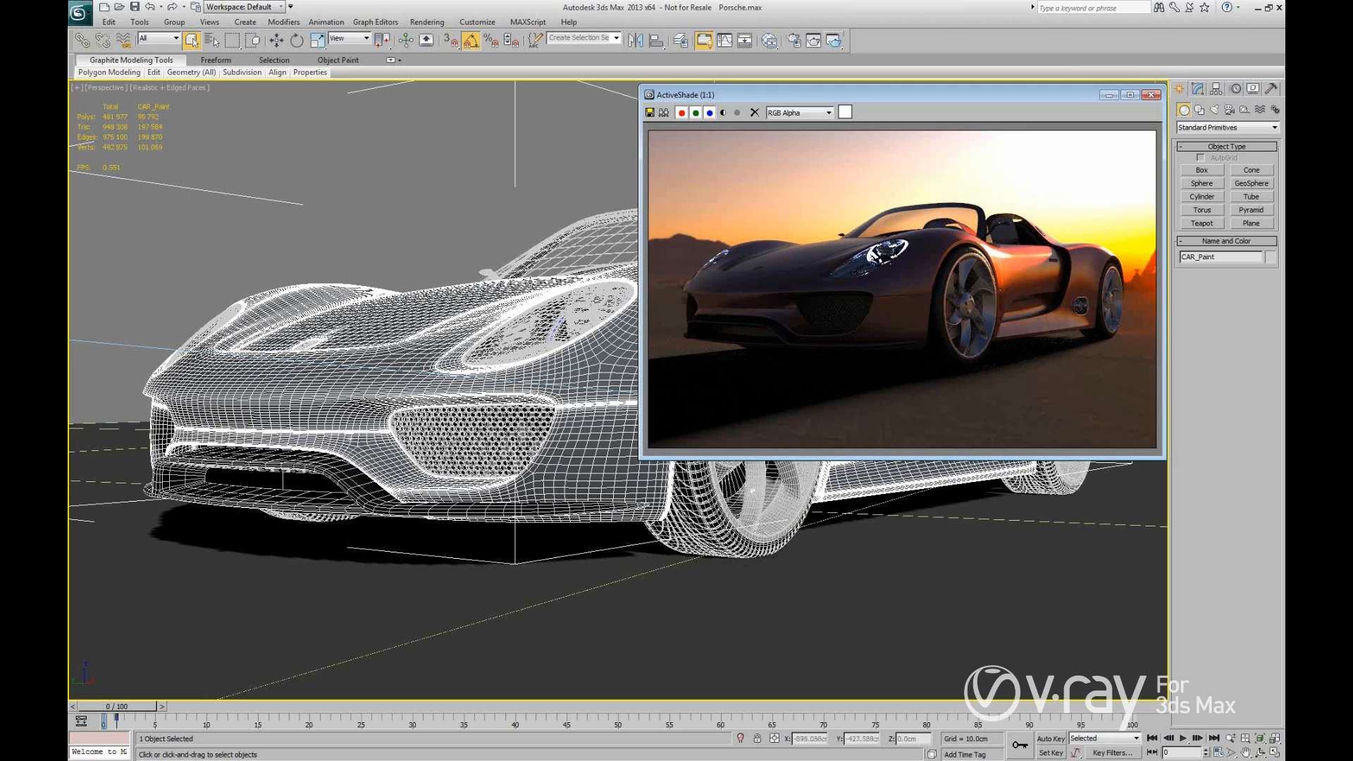
Orbit the perspective view around the car body to examine how the ActiveShade render updates from other angles.
{"action": "left_click", "coordinate": [307, 105]}
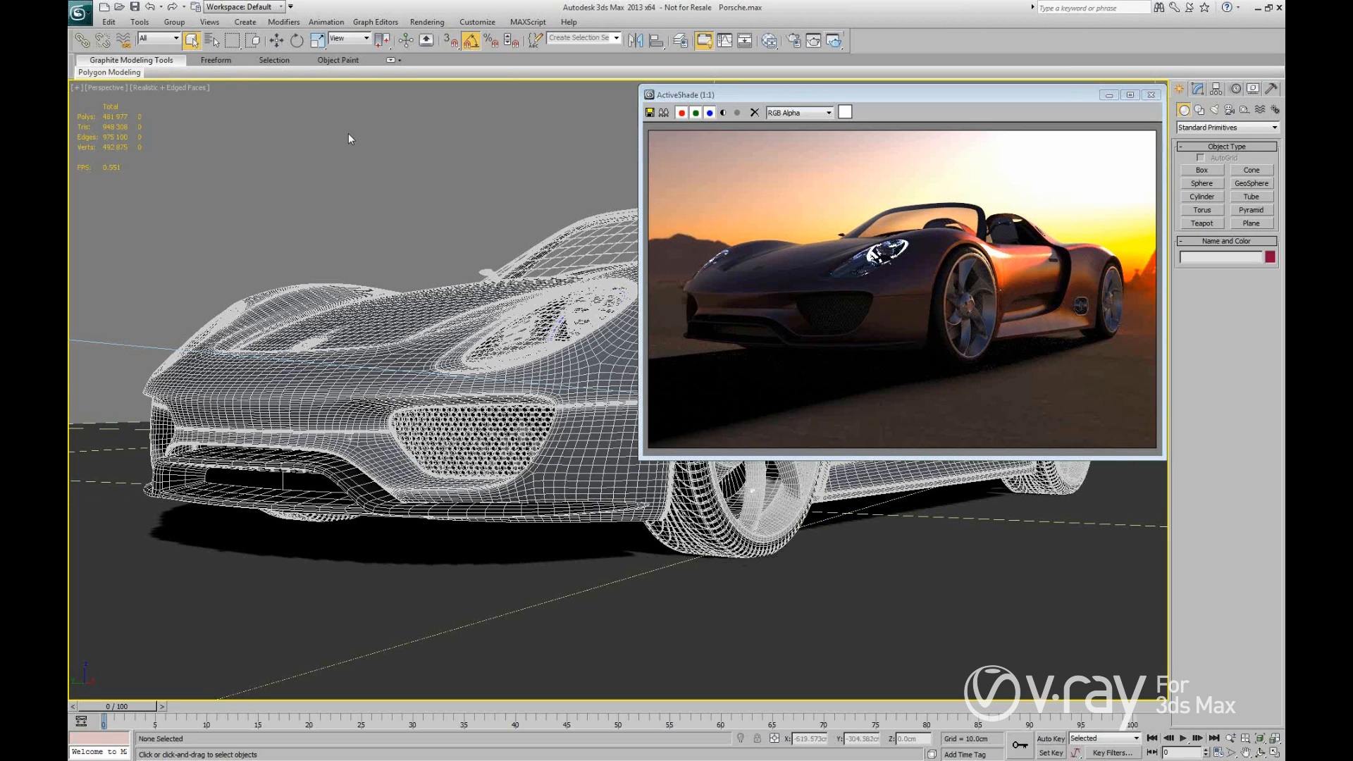
{"action": "left_click", "coordinate": [571, 367]}
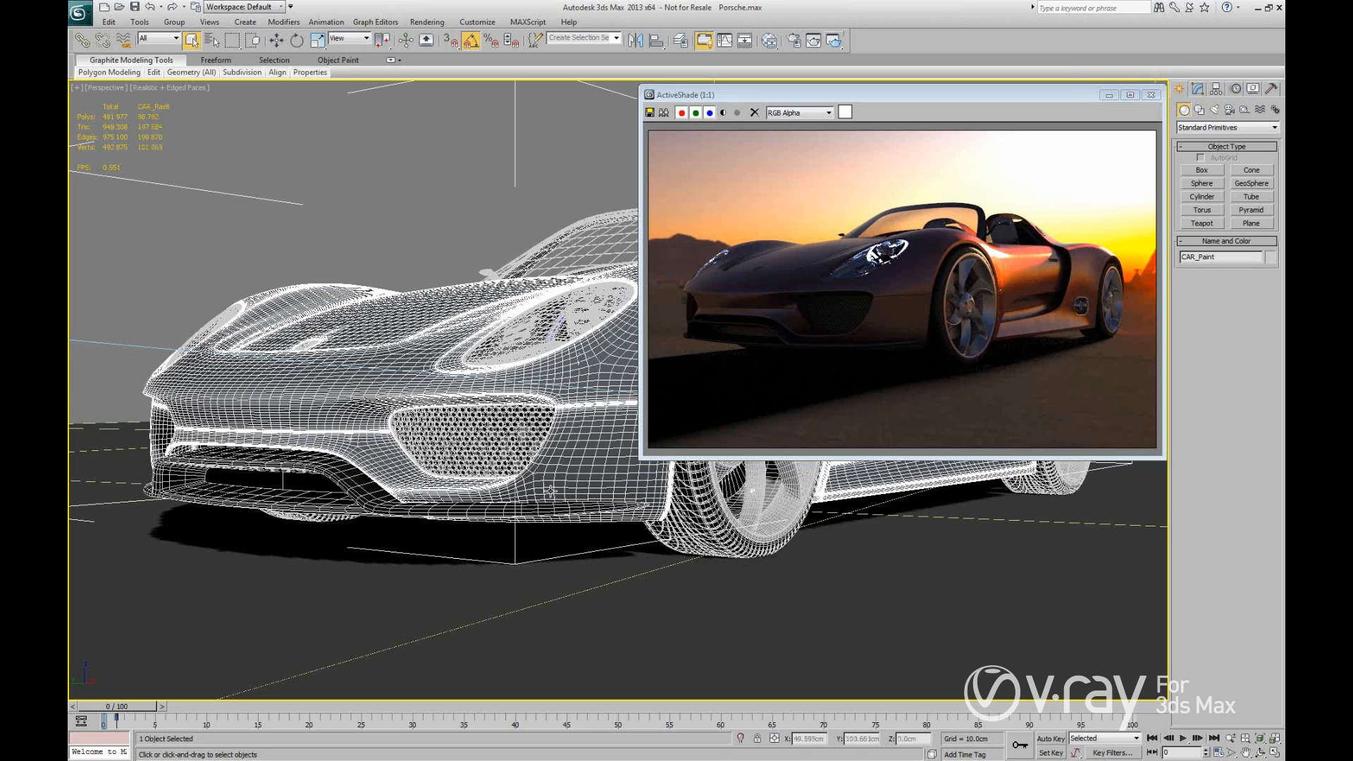
{"action": "left_click_drag", "start_coordinate": [553, 478], "coordinate": [570, 488]}
{"action": "left_click", "coordinate": [572, 451]}
{"action": "key", "text": "z"}
{"action": "mouse_move", "coordinate": [582, 451]}
{"action": "middle_mouse_down", "text": "alt"}
{"action": "mouse_move", "coordinate": [578, 470]}
{"action": "mouse_move", "coordinate": [572, 448]}
{"action": "middle_mouse_up", "text": "alt"}
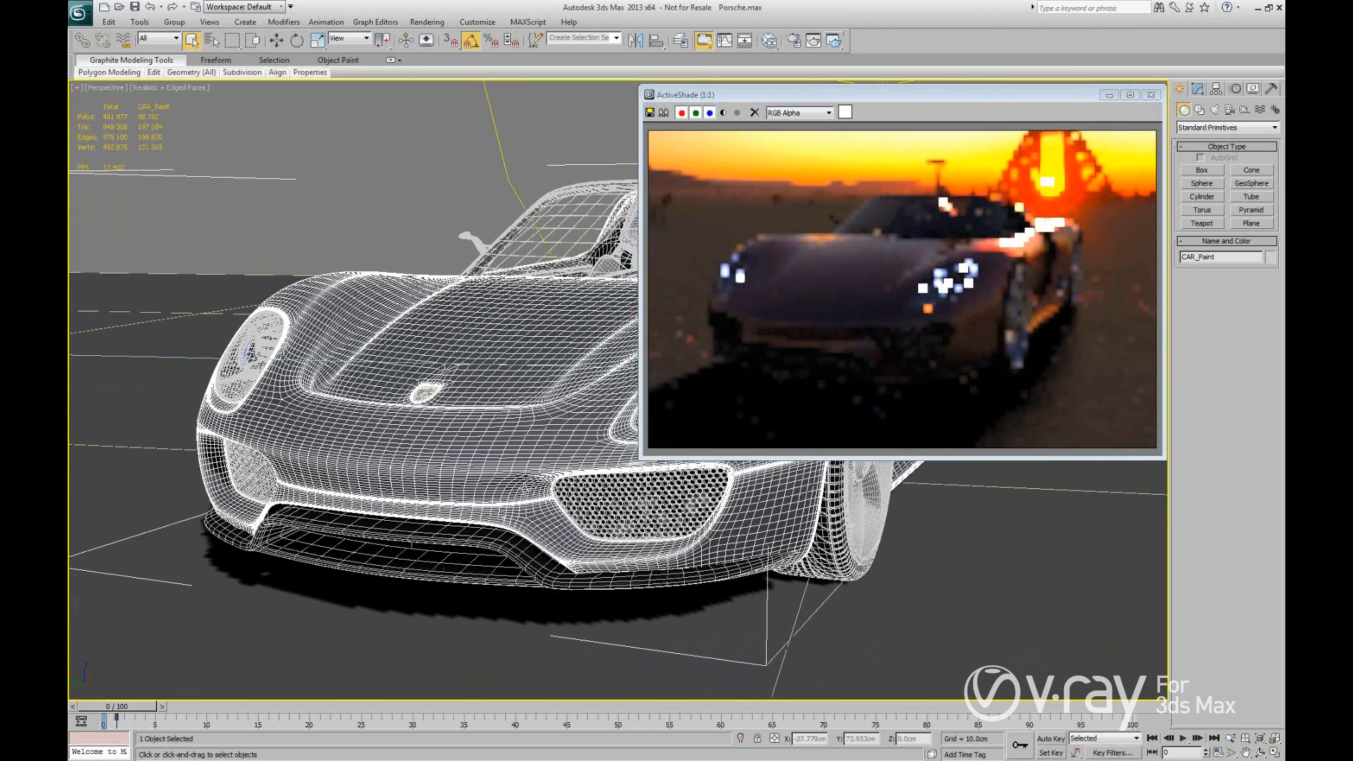
{"action": "middle_click_drag", "start_coordinate": [523, 488], "coordinate": [472, 526], "text": "alt"}
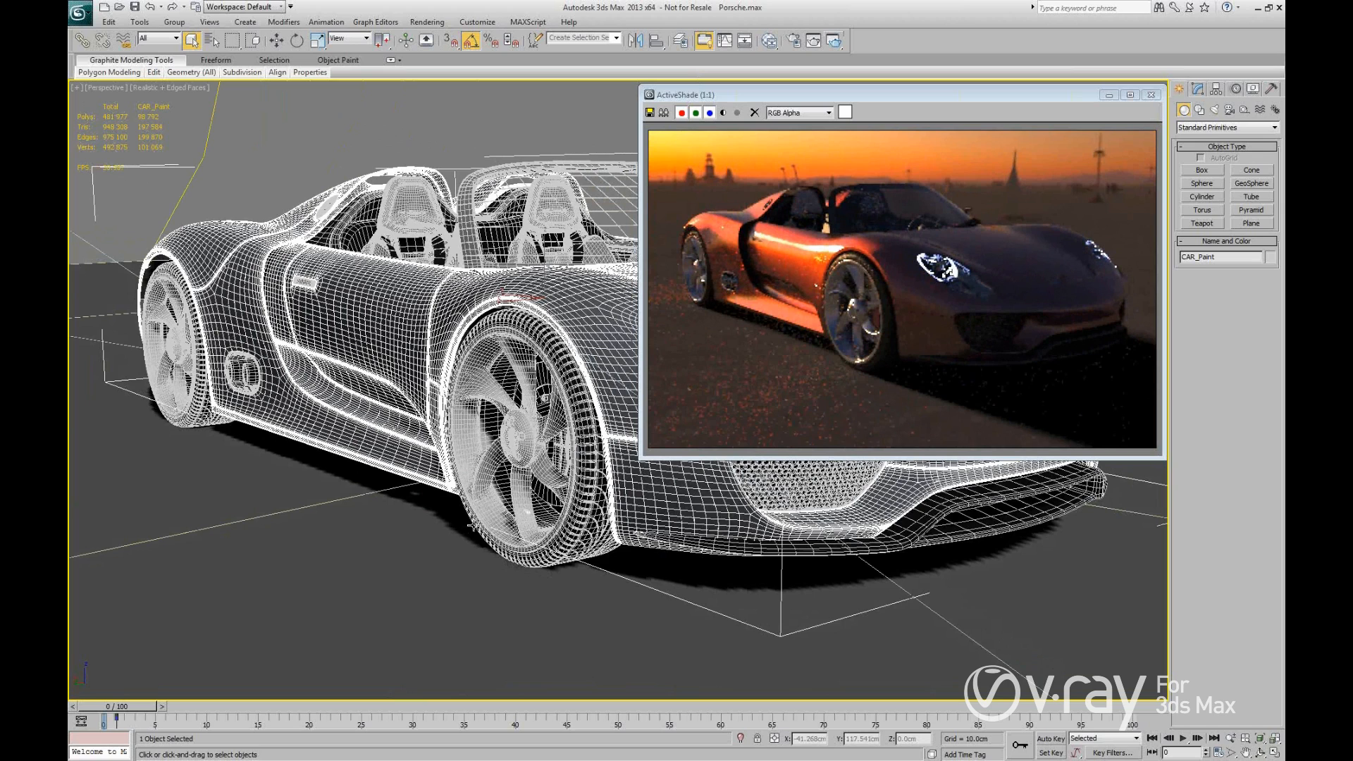
{"action": "left_click", "coordinate": [366, 103]}
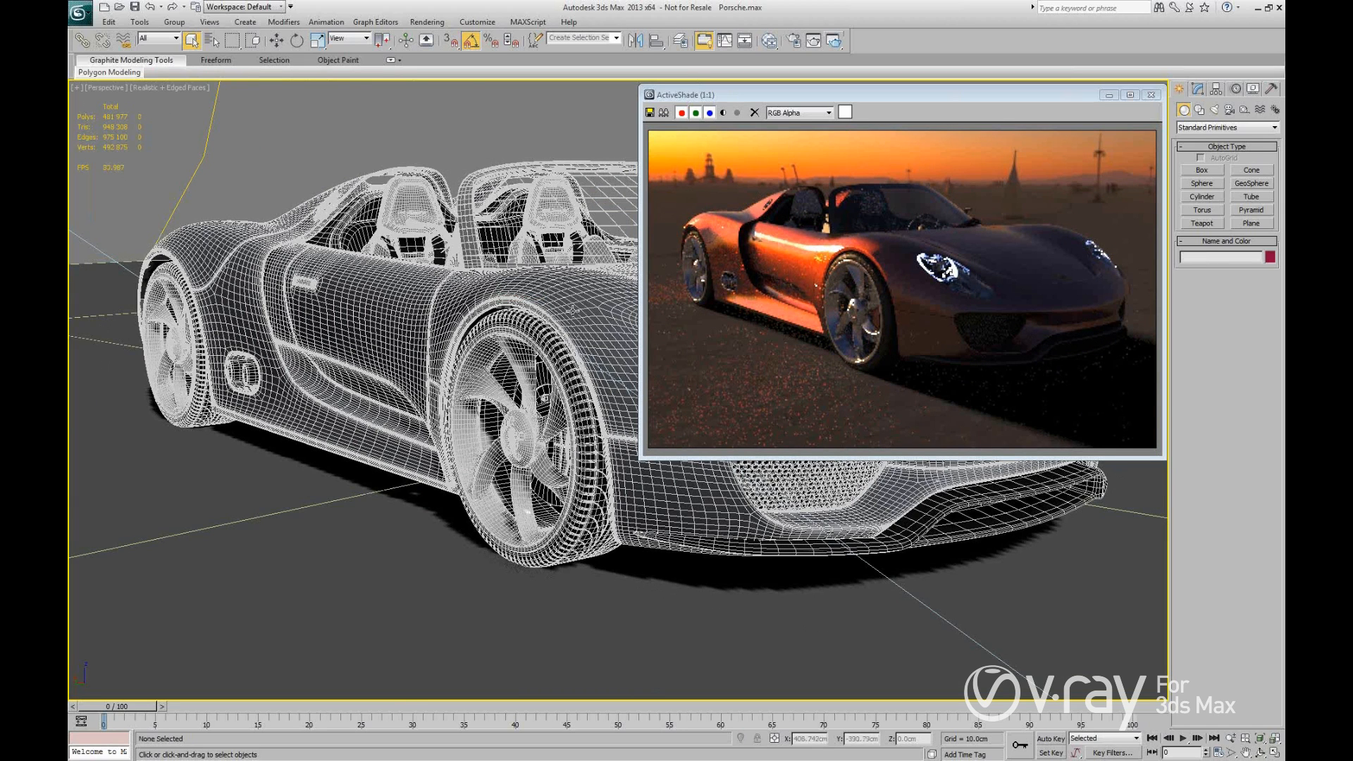
{"action": "mouse_move", "coordinate": [569, 313]}
{"action": "middle_mouse_down", "text": "alt"}
{"action": "mouse_move", "coordinate": [529, 315]}
{"action": "mouse_move", "coordinate": [556, 324]}
{"action": "middle_mouse_up", "text": "alt"}
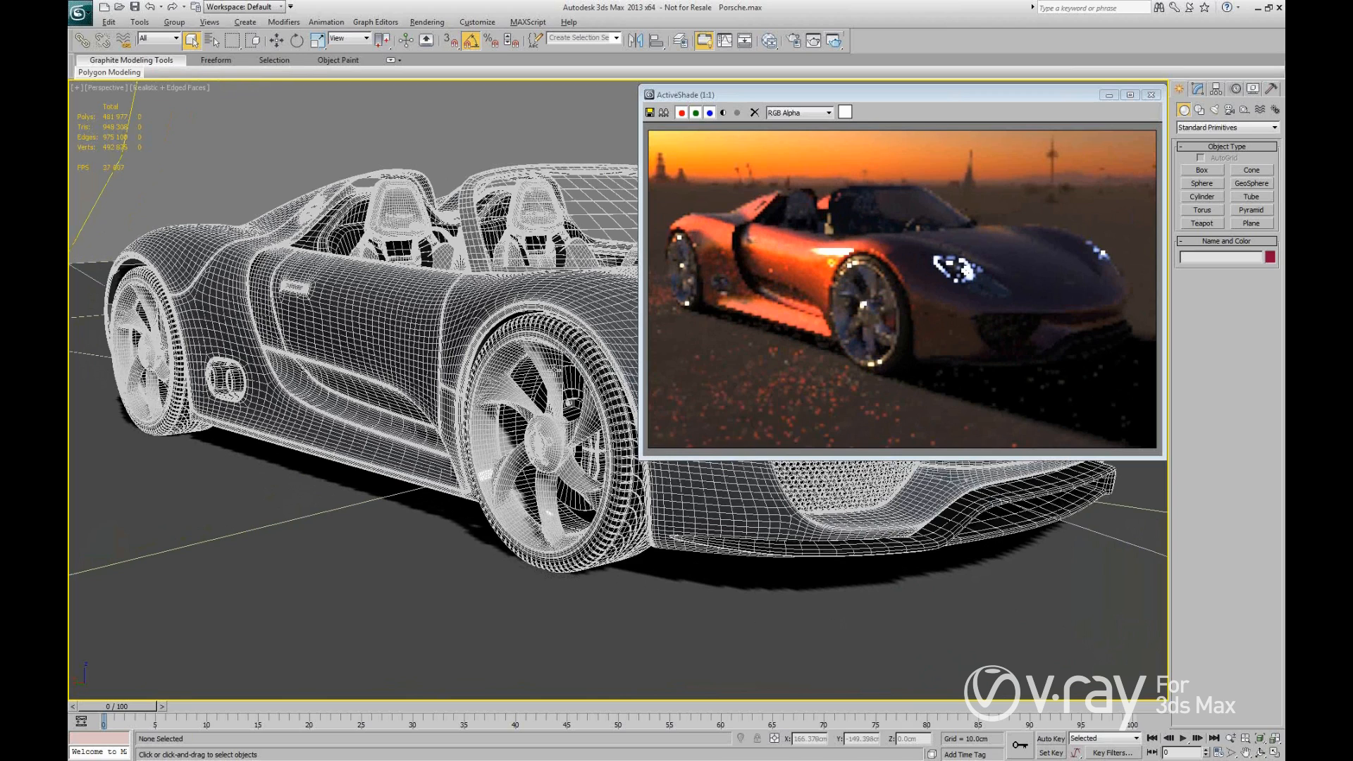
Select the car's rims with the Move tool active and delete them from the scene.
{"action": "left_click", "coordinate": [560, 356]}
{"action": "key", "text": "w"}
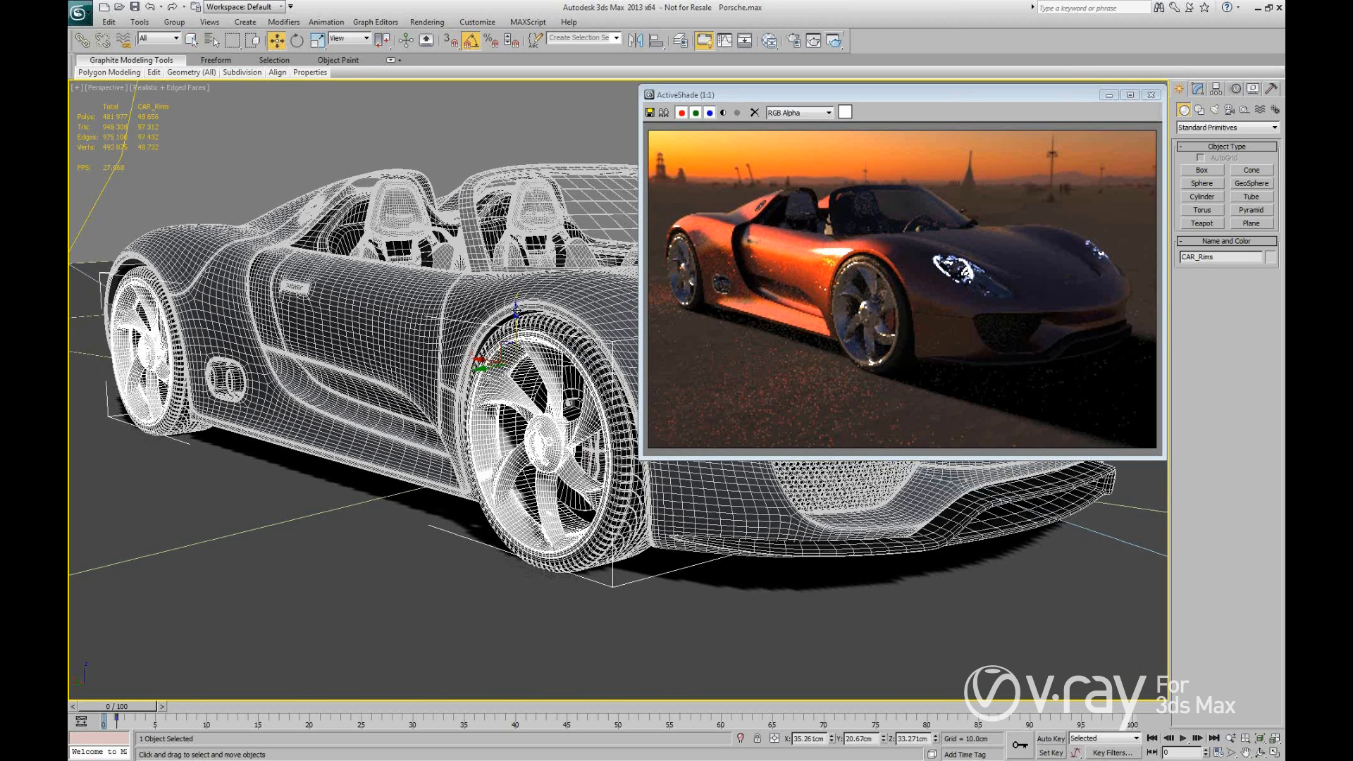
{"action": "left_click_drag", "start_coordinate": [513, 300], "coordinate": [527, 237]}
{"action": "key", "text": "Delete"}
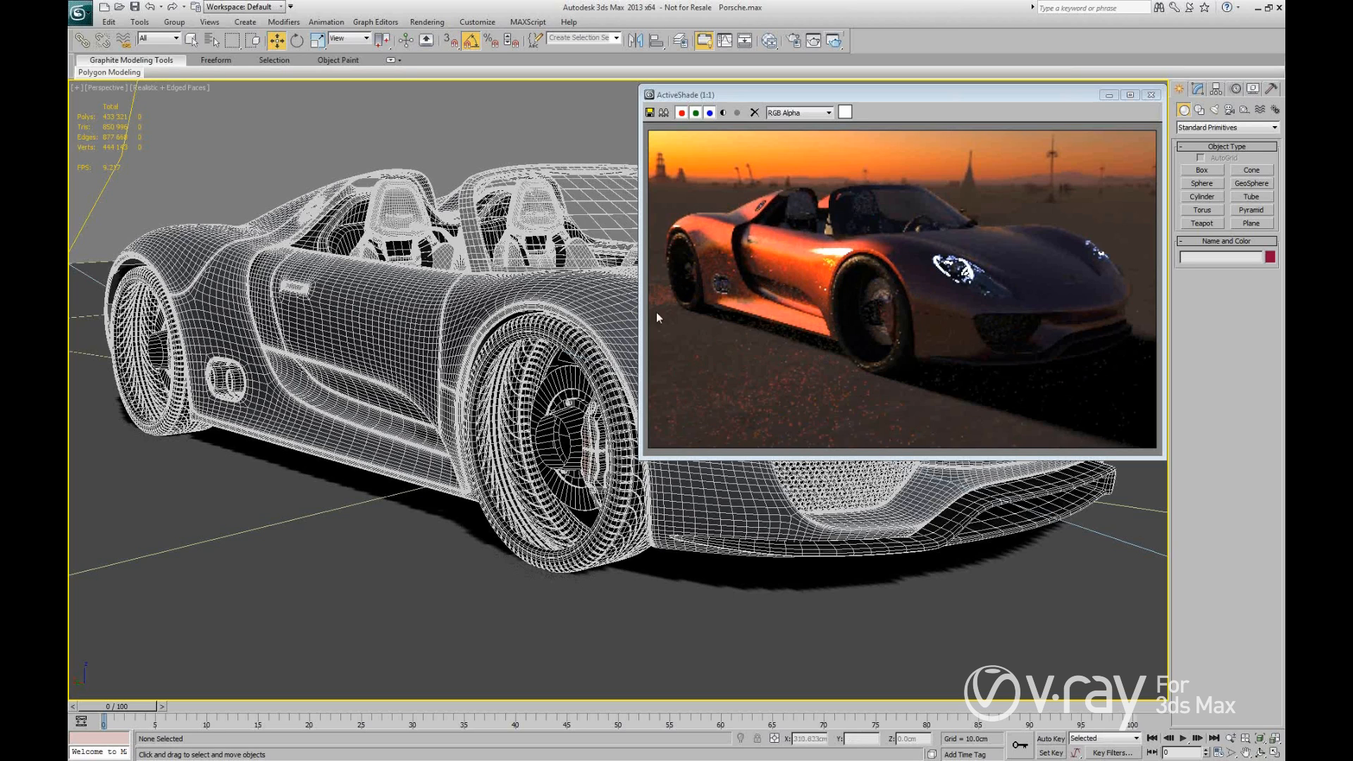
Undo the latest changes to restore the car's deleted rims.
{"action": "left_click", "coordinate": [572, 341]}
{"action": "key", "text": "ctrl+d"}
{"action": "left_click", "coordinate": [578, 335]}
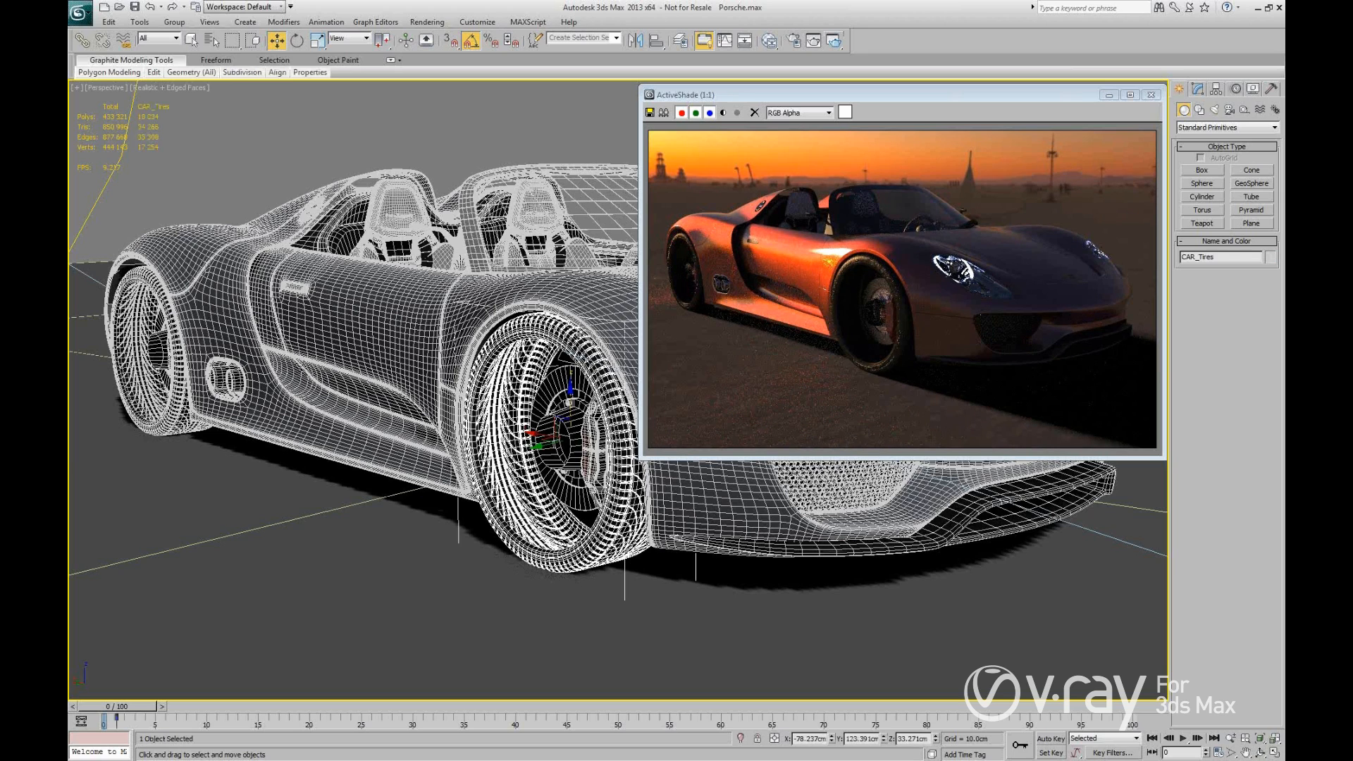
{"action": "left_click", "coordinate": [712, 514]}
{"action": "key", "text": "ctrl+z"}
{"action": "key", "text": "ctrl+z"}
{"action": "key", "text": "ctrl+z"}
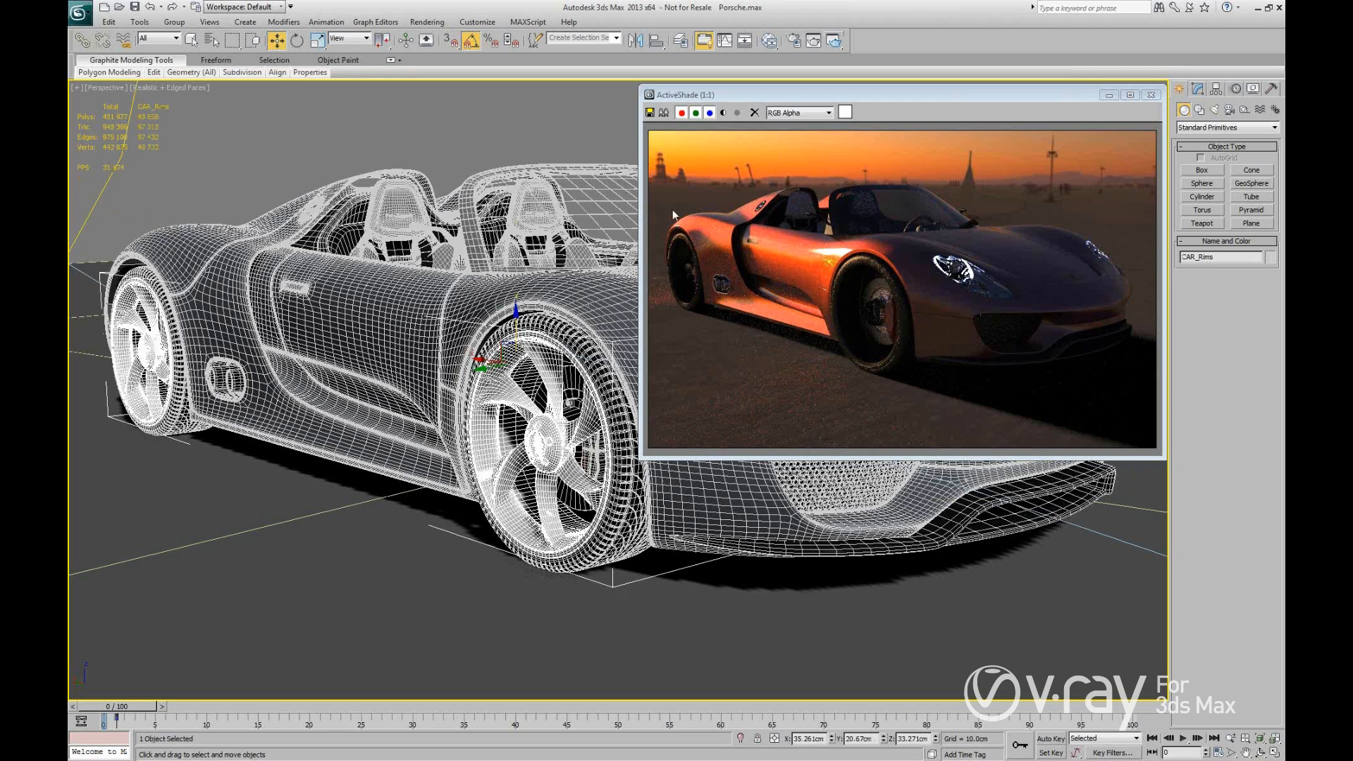
Open the Slate Material Editor and arrange it side by side with the ActiveShade window.
{"action": "left_click_drag", "start_coordinate": [825, 101], "coordinate": [912, 102]}
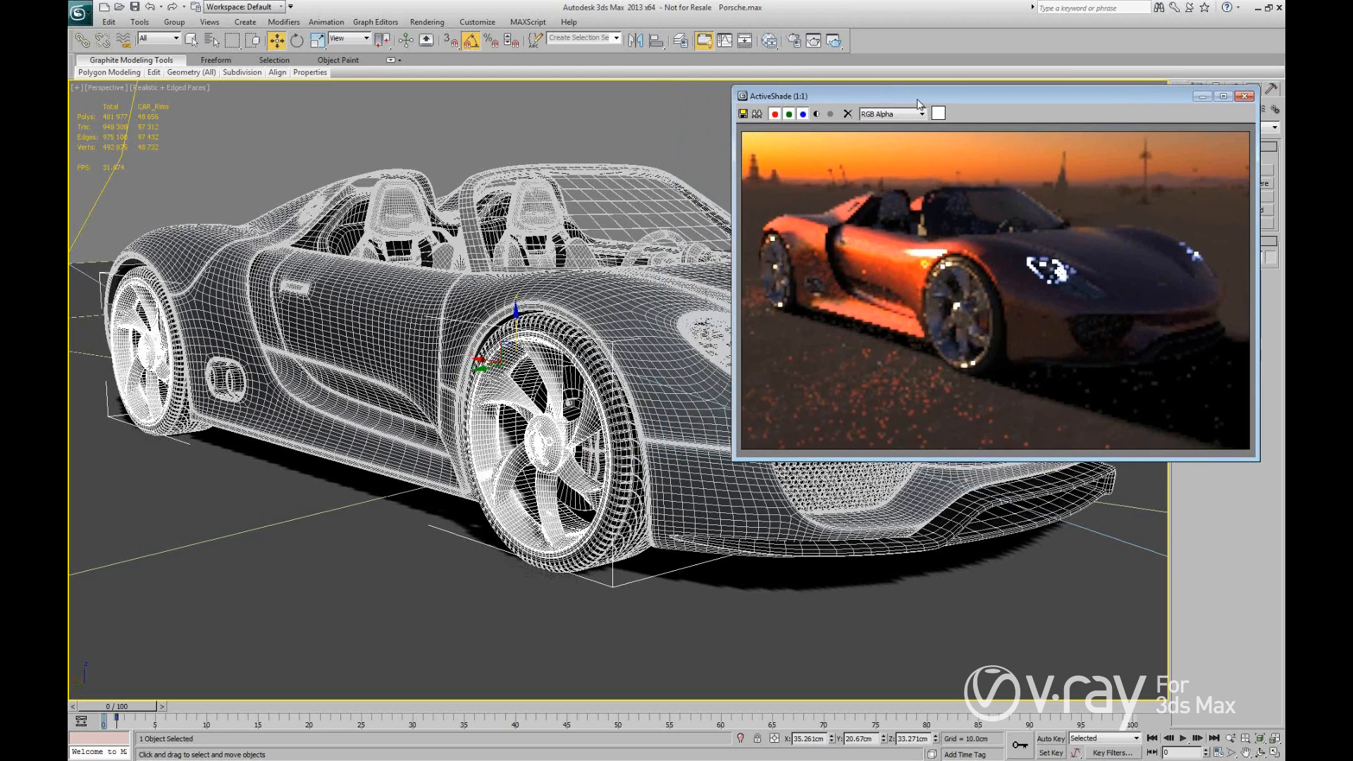
{"action": "left_click", "coordinate": [769, 41]}
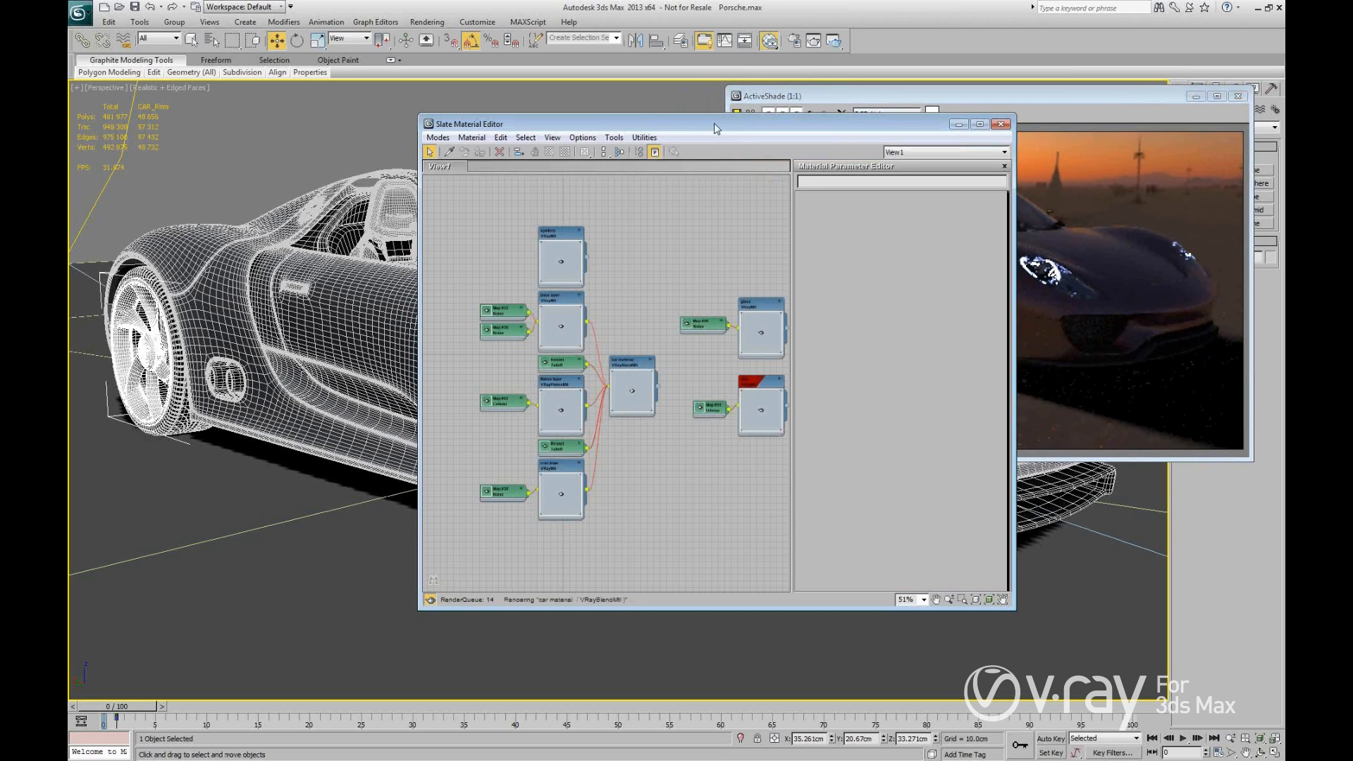
{"action": "left_click_drag", "start_coordinate": [714, 124], "coordinate": [557, 114]}
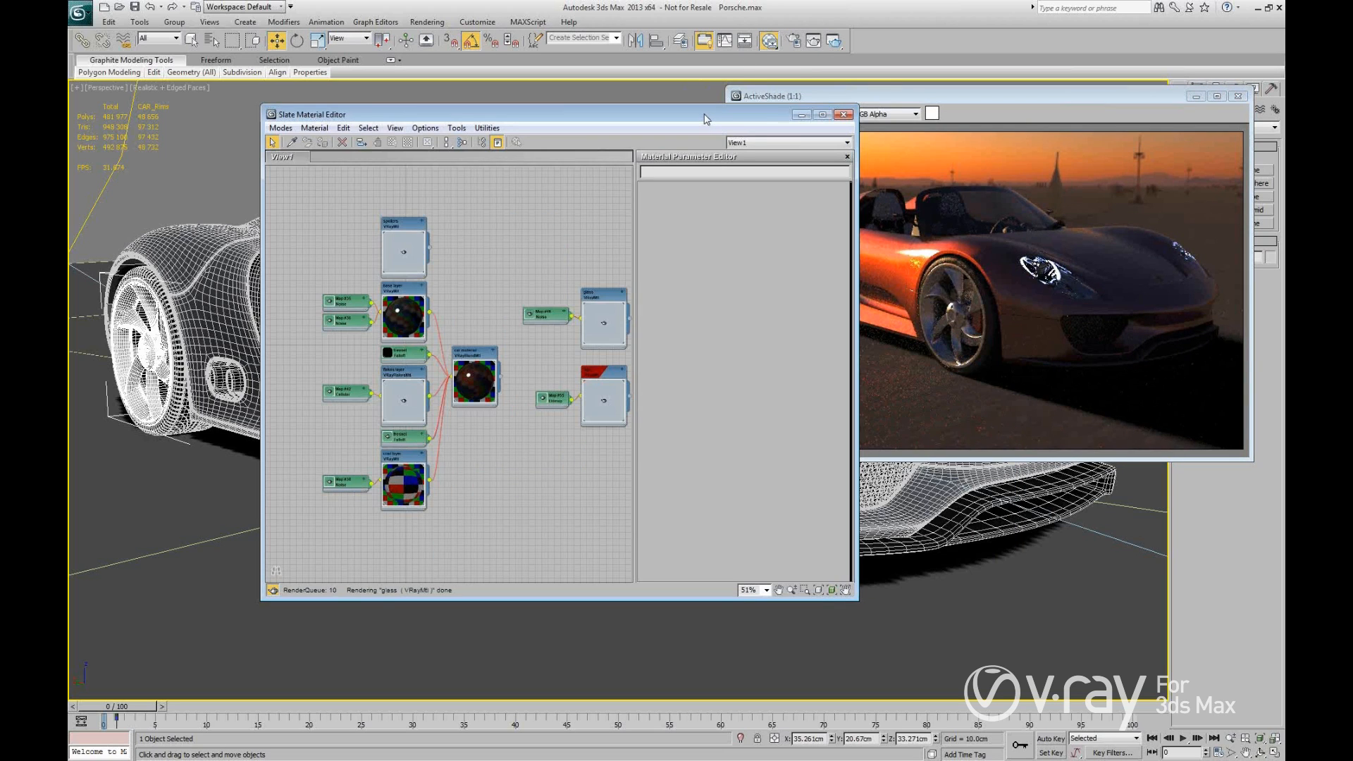
{"action": "left_click_drag", "start_coordinate": [704, 118], "coordinate": [566, 100]}
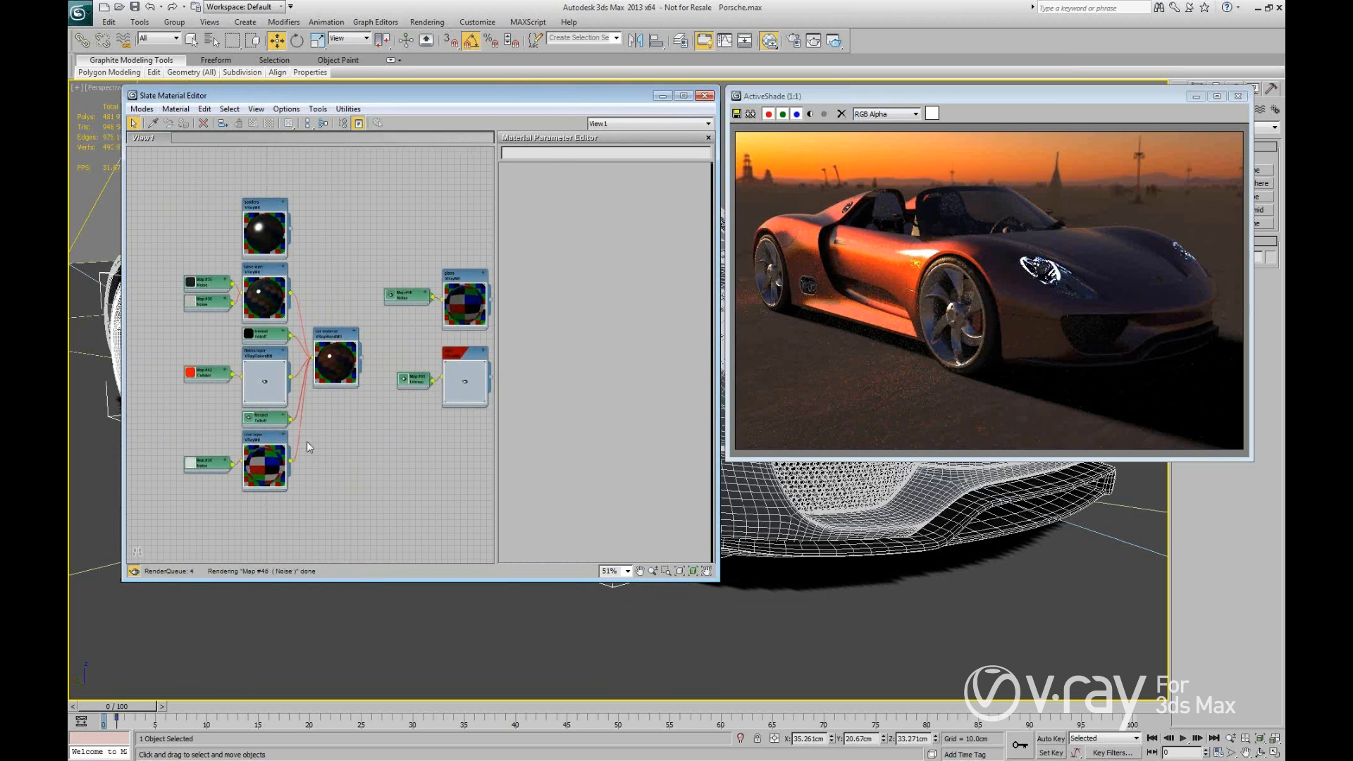
Examine the parameters of the car material blend and of its base layer and flakes layer materials.
{"action": "middle_click_drag", "start_coordinate": [307, 442], "coordinate": [335, 444]}
{"action": "scroll", "coordinate": [342, 351], "scroll_direction": "up", "scroll_amount": 1}
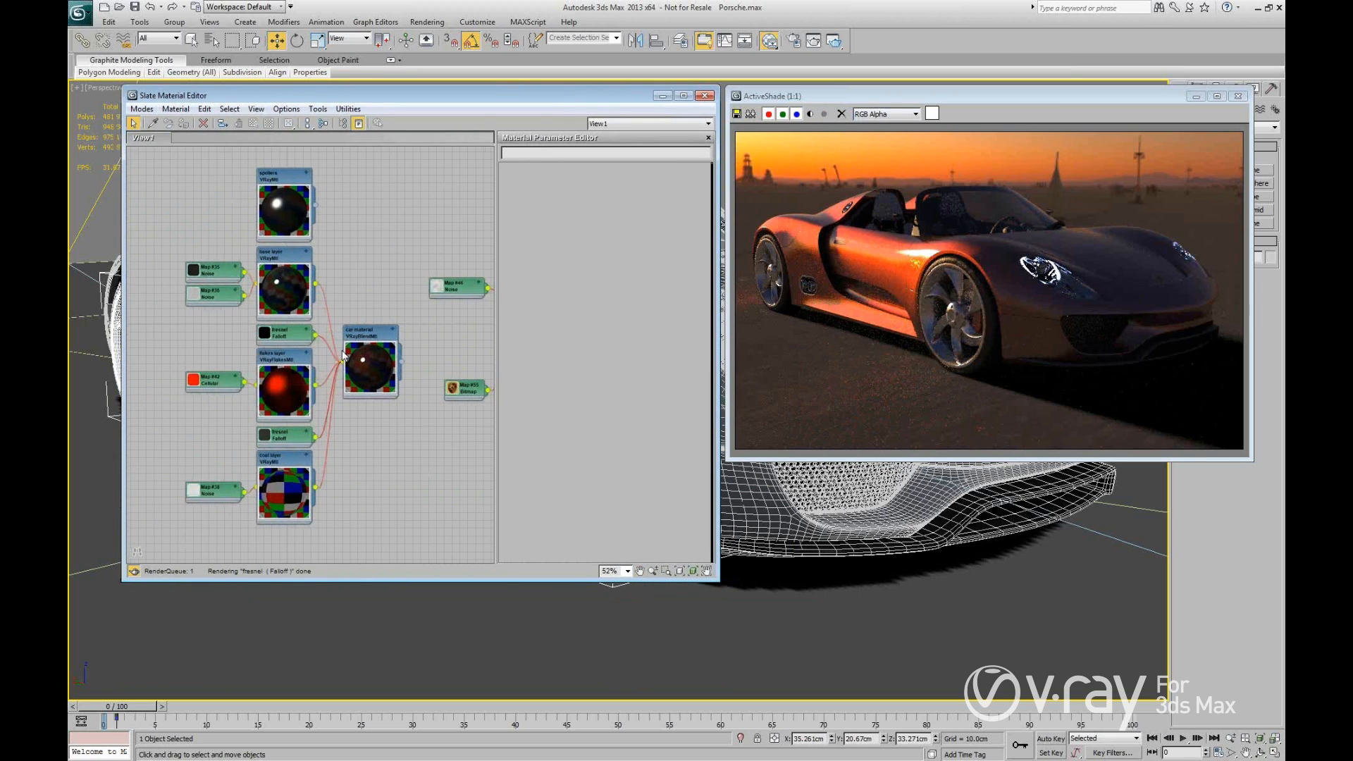
{"action": "scroll", "coordinate": [343, 354], "scroll_direction": "up", "scroll_amount": 2}
{"action": "double_click", "coordinate": [367, 337]}
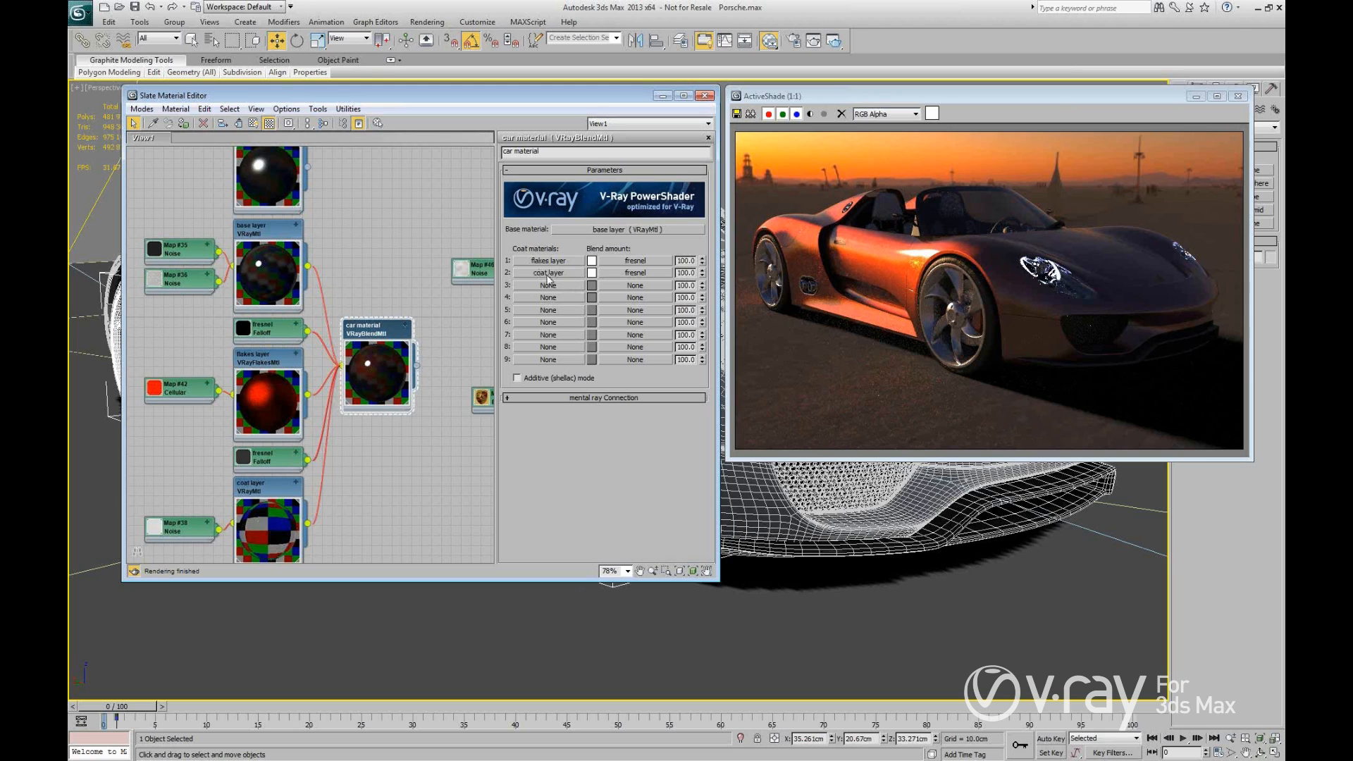
{"action": "middle_click_drag", "start_coordinate": [350, 336], "coordinate": [374, 297]}
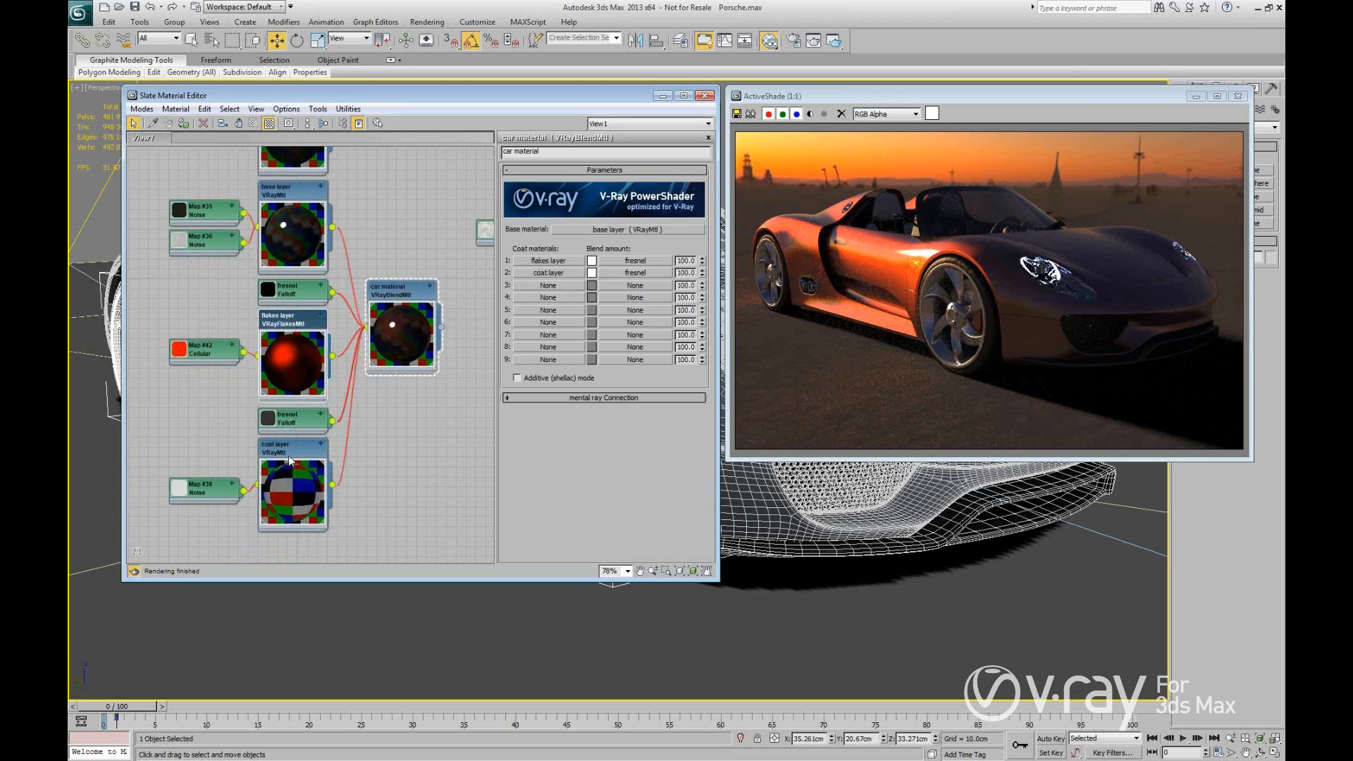
{"action": "double_click", "coordinate": [303, 196]}
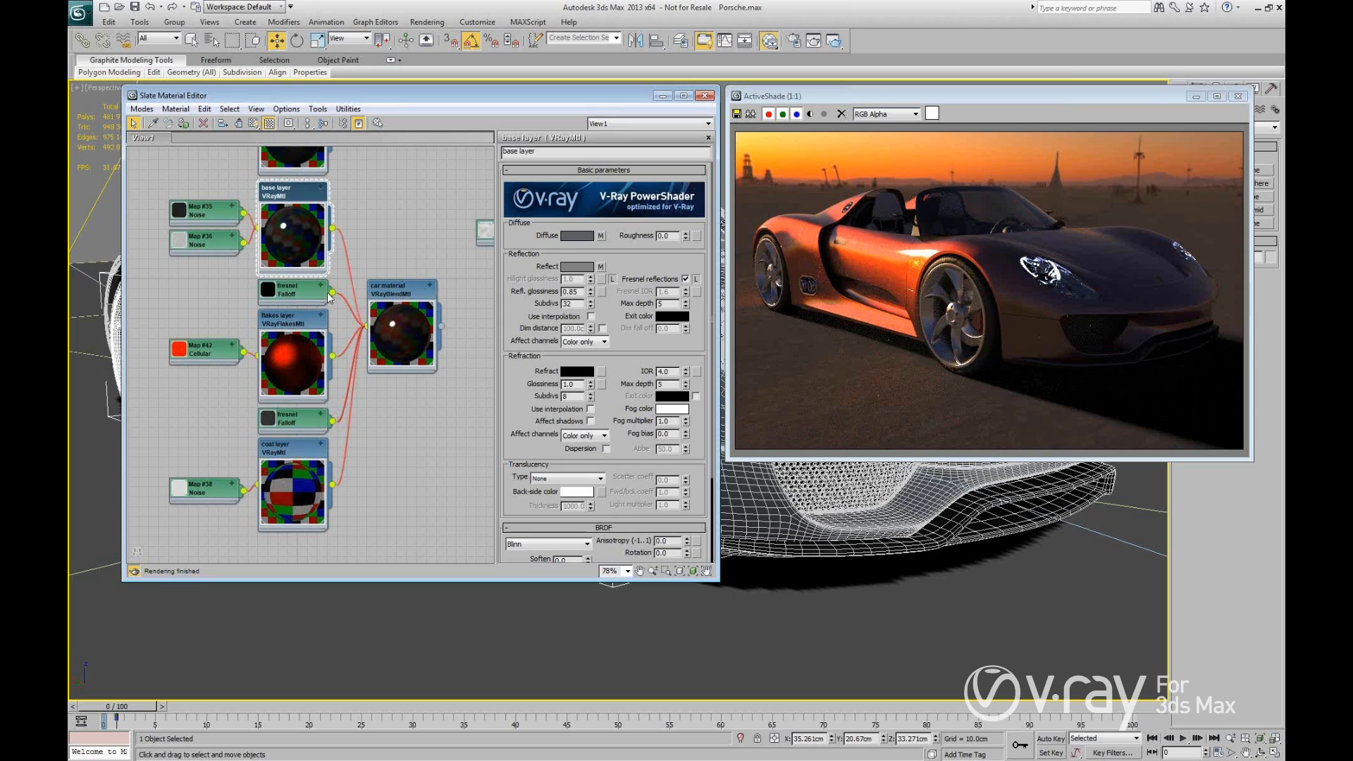
{"action": "double_click", "coordinate": [289, 328]}
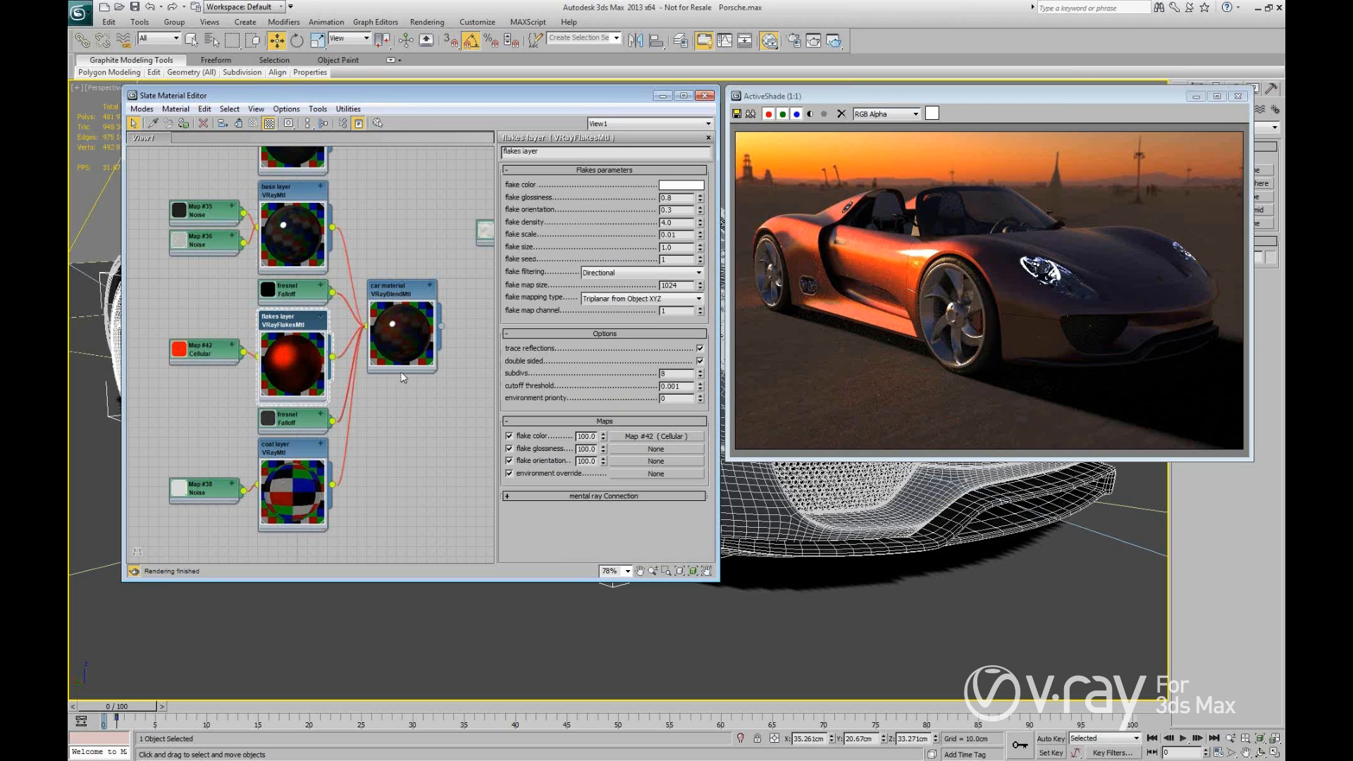
Check the coat layer's parameters and clear the diffuse map of the car paint's base layer material.
{"action": "double_click", "coordinate": [297, 455]}
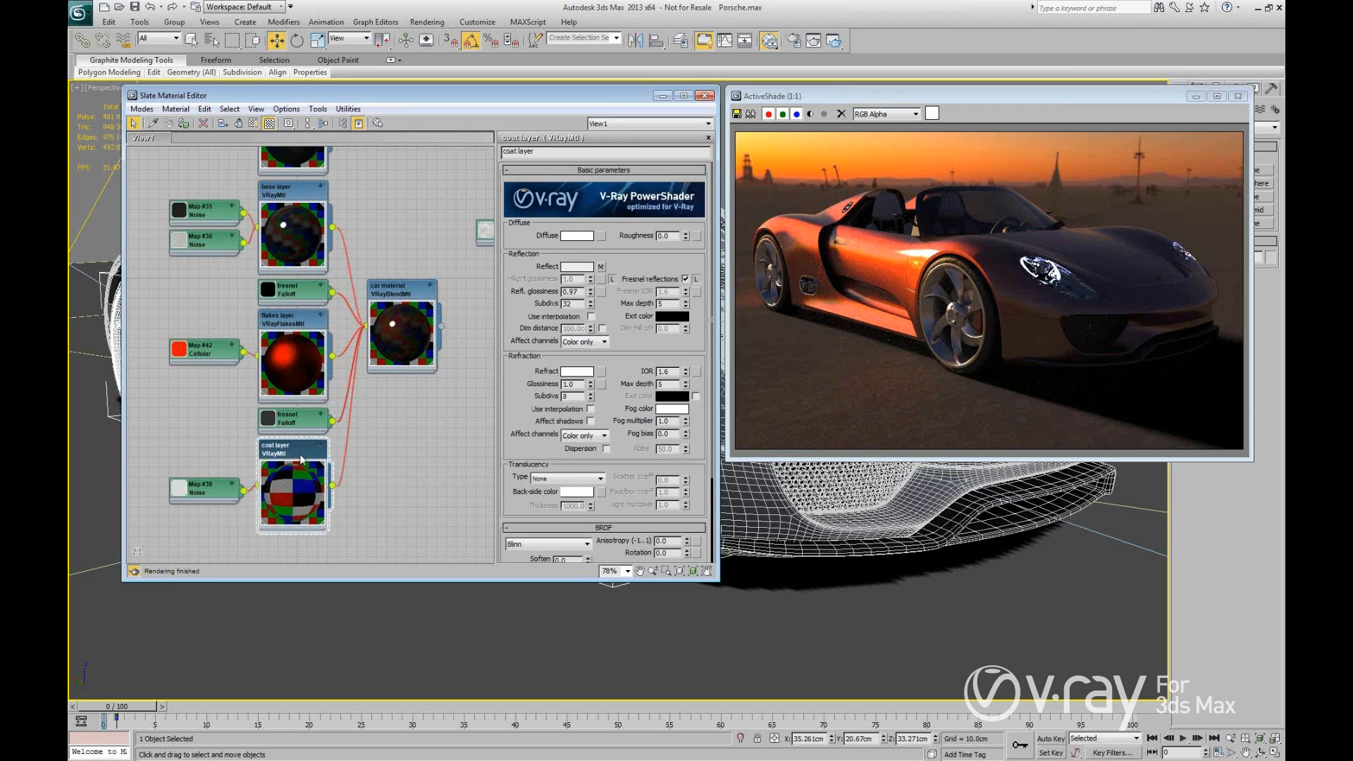
{"action": "middle_click_drag", "start_coordinate": [388, 289], "coordinate": [388, 338]}
{"action": "double_click", "coordinate": [295, 241]}
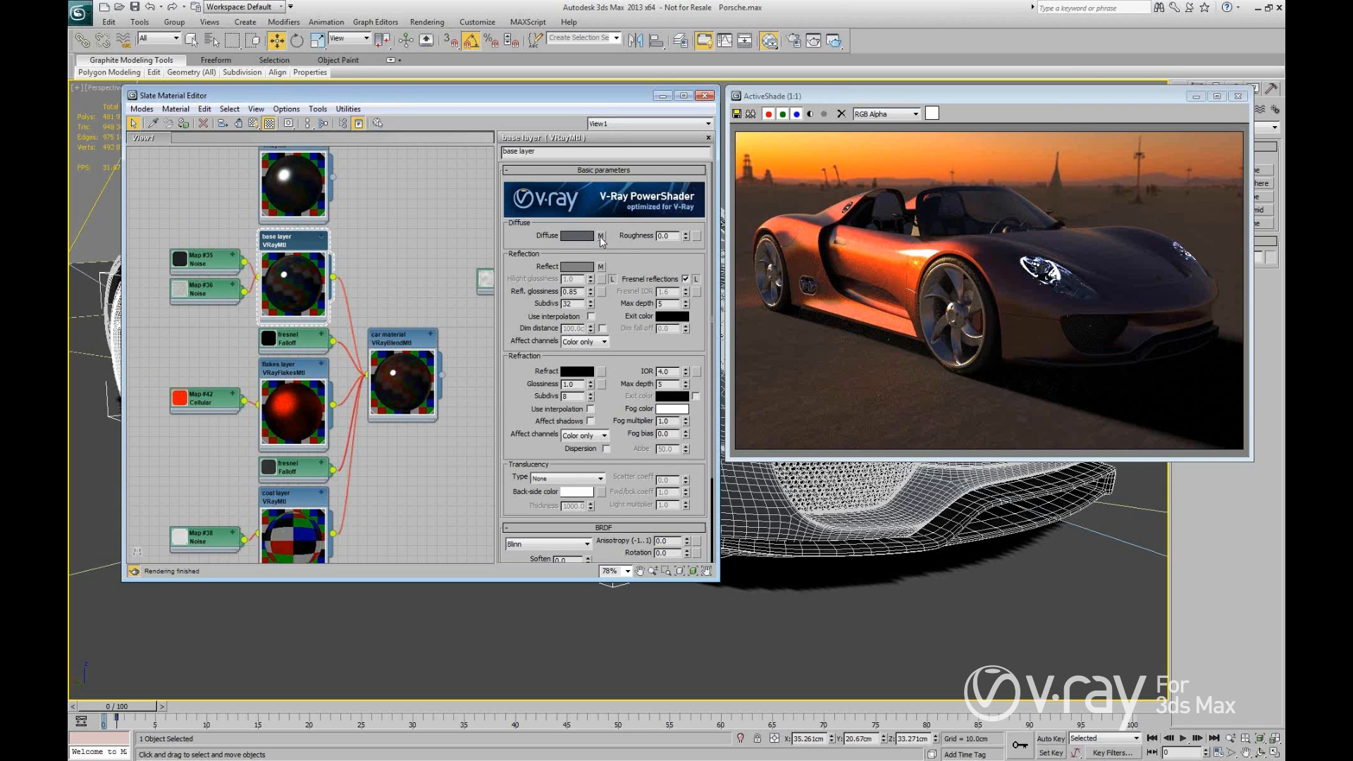
{"action": "right_click", "coordinate": [601, 237]}
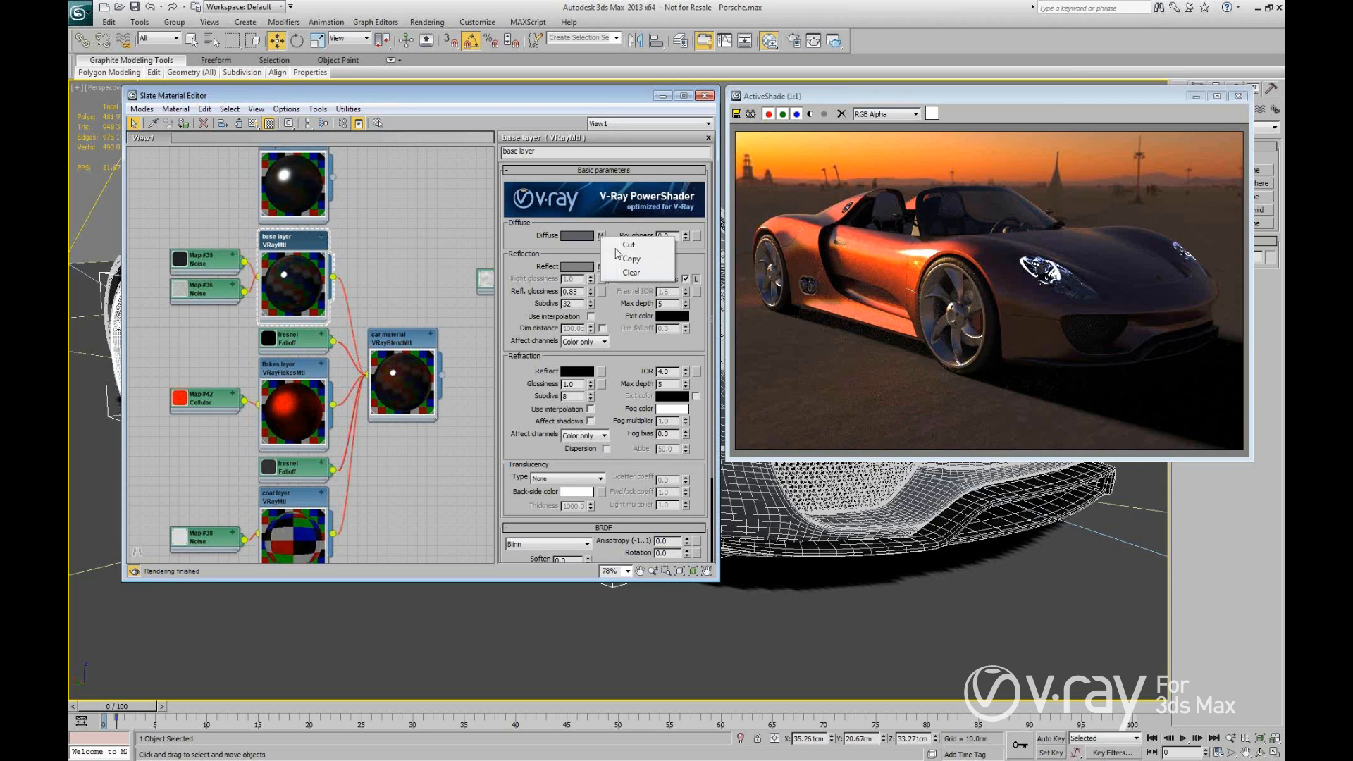
{"action": "left_click", "coordinate": [630, 274]}
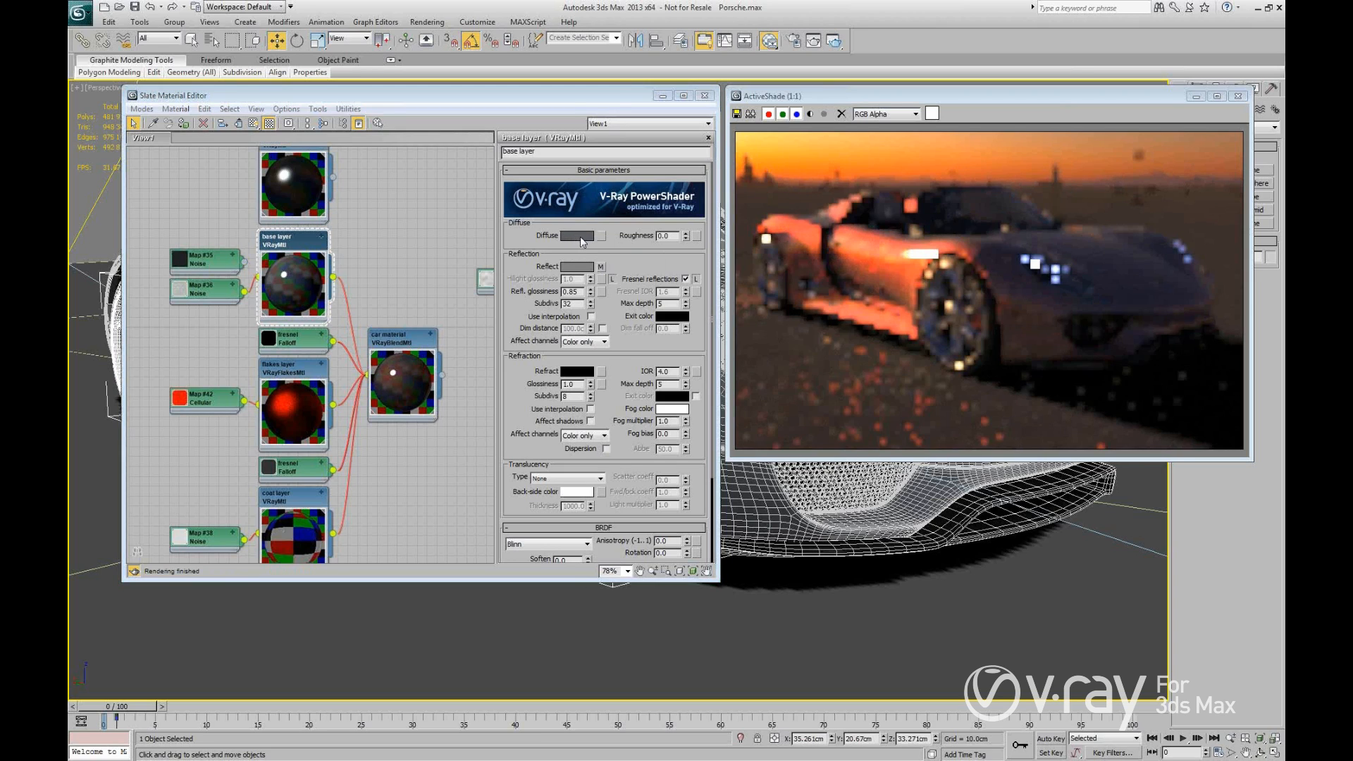
Set the base layer's diffuse color to a bright blue, keeping the color selector clear of the Slate Material Editor.
{"action": "left_click_drag", "start_coordinate": [0, 281], "coordinate": [295, 572]}
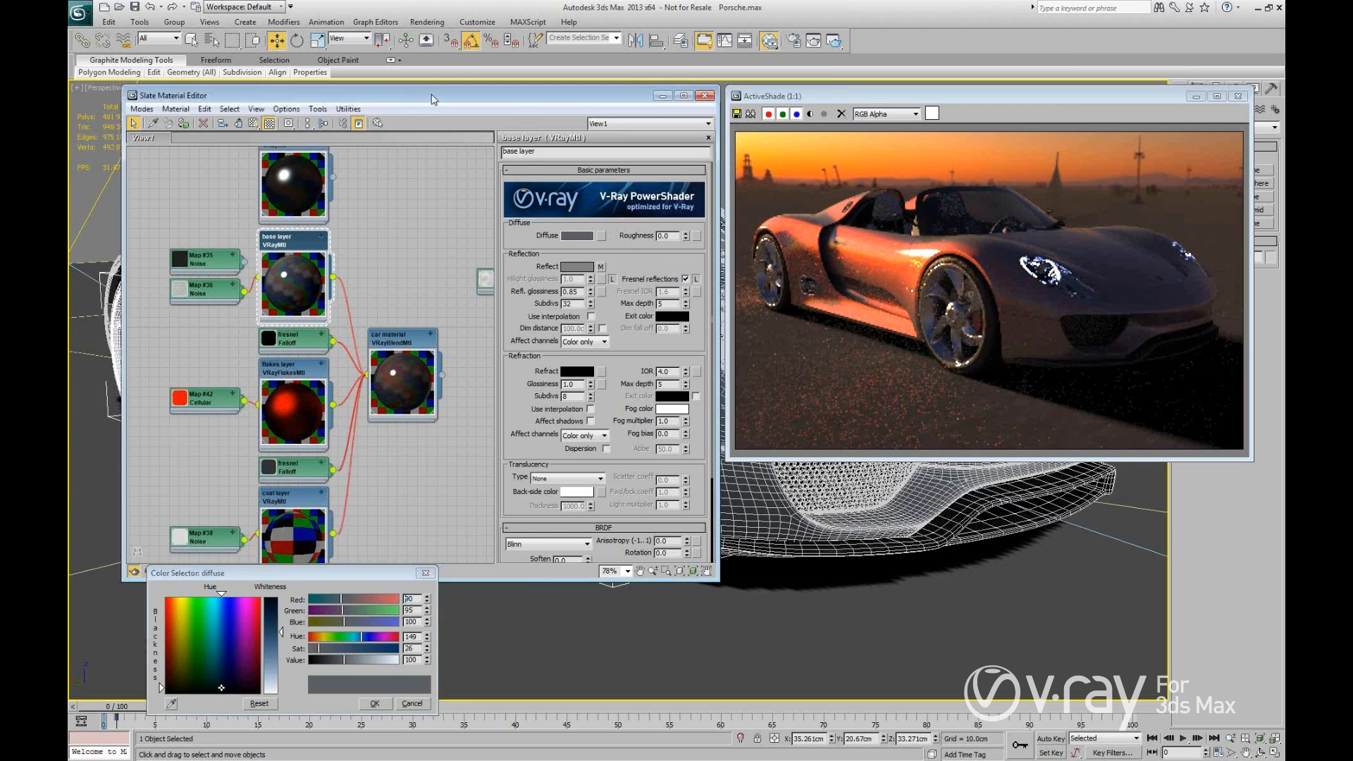
{"action": "left_click_drag", "start_coordinate": [444, 96], "coordinate": [436, 46]}
{"action": "left_click_drag", "start_coordinate": [314, 571], "coordinate": [310, 544]}
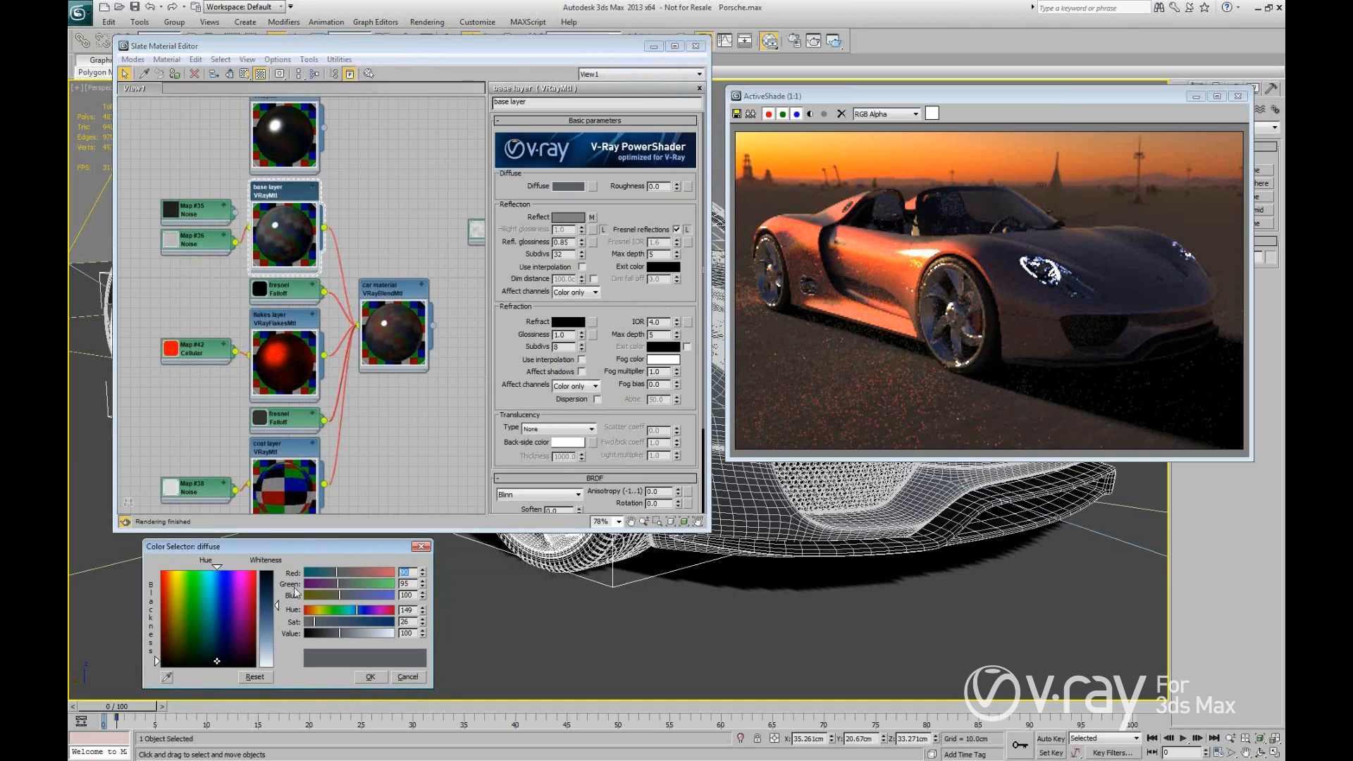
{"action": "left_click_drag", "start_coordinate": [222, 597], "coordinate": [275, 590]}
{"action": "left_click", "coordinate": [370, 677]}
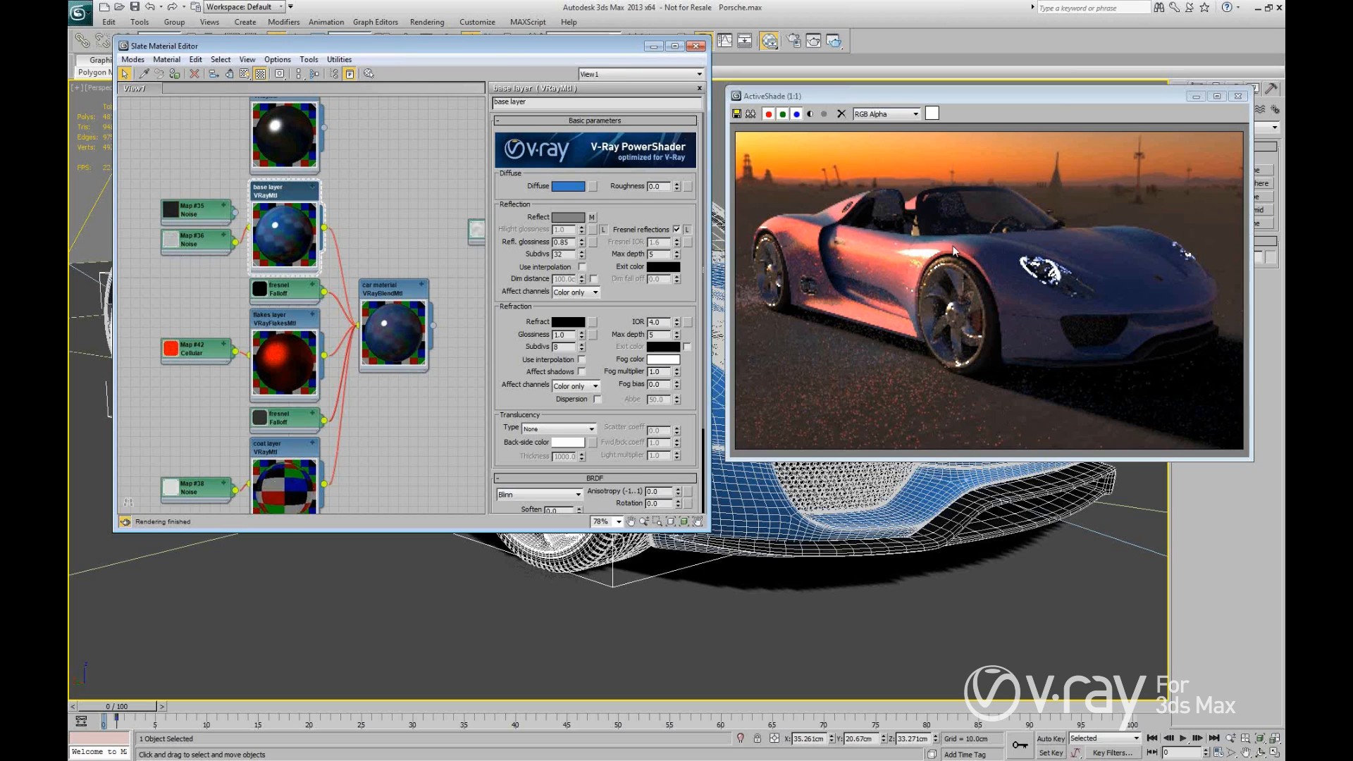
Delete the Cellular map that drives the flake color of the flakes layer material.
{"action": "double_click", "coordinate": [288, 325]}
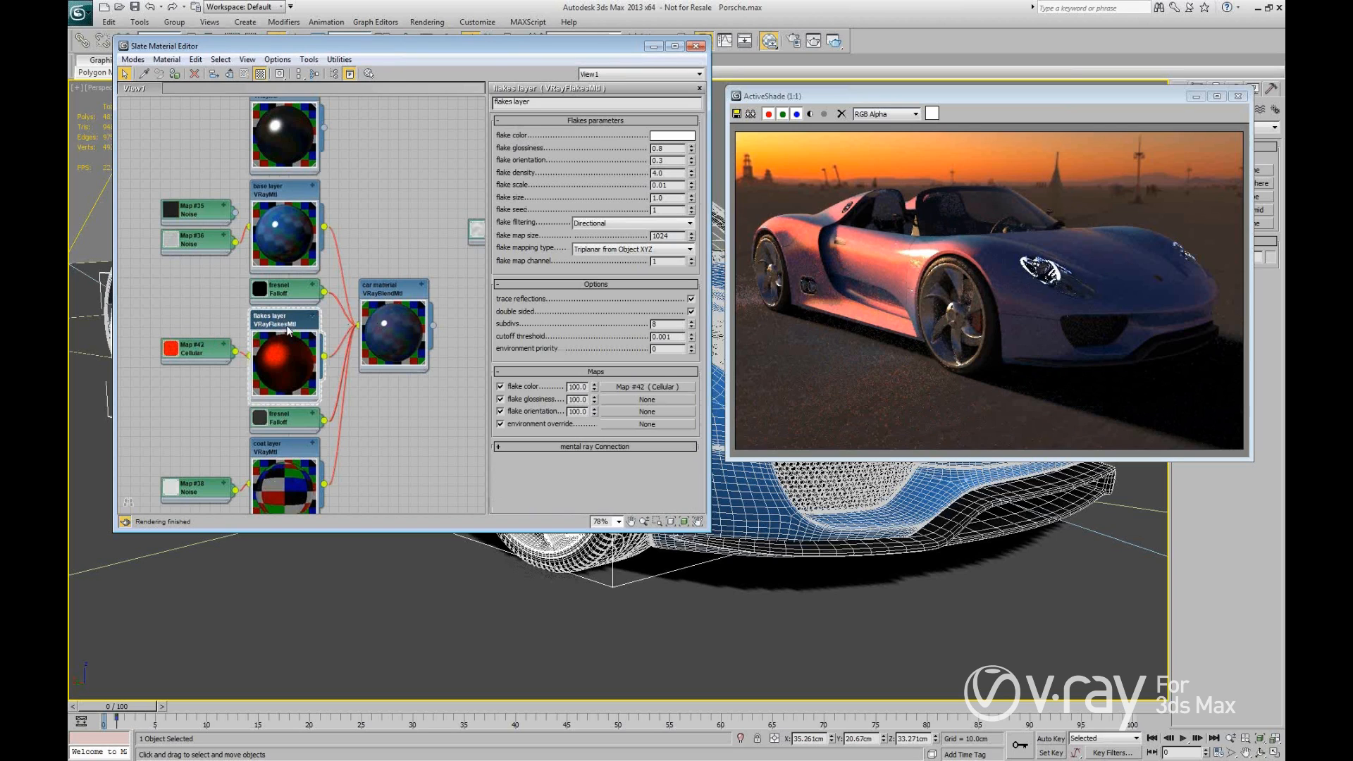
{"action": "left_click_drag", "start_coordinate": [181, 311], "coordinate": [198, 382]}
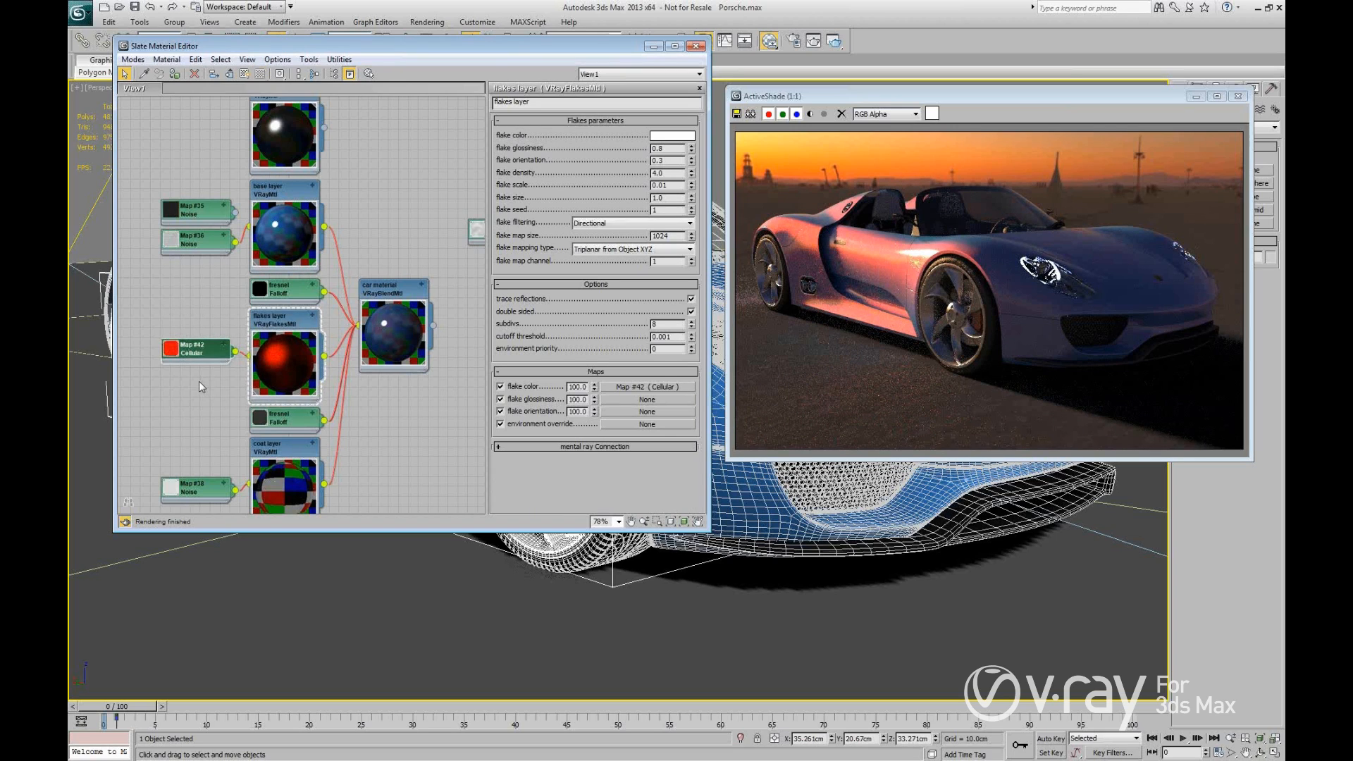
{"action": "key", "text": "Delete"}
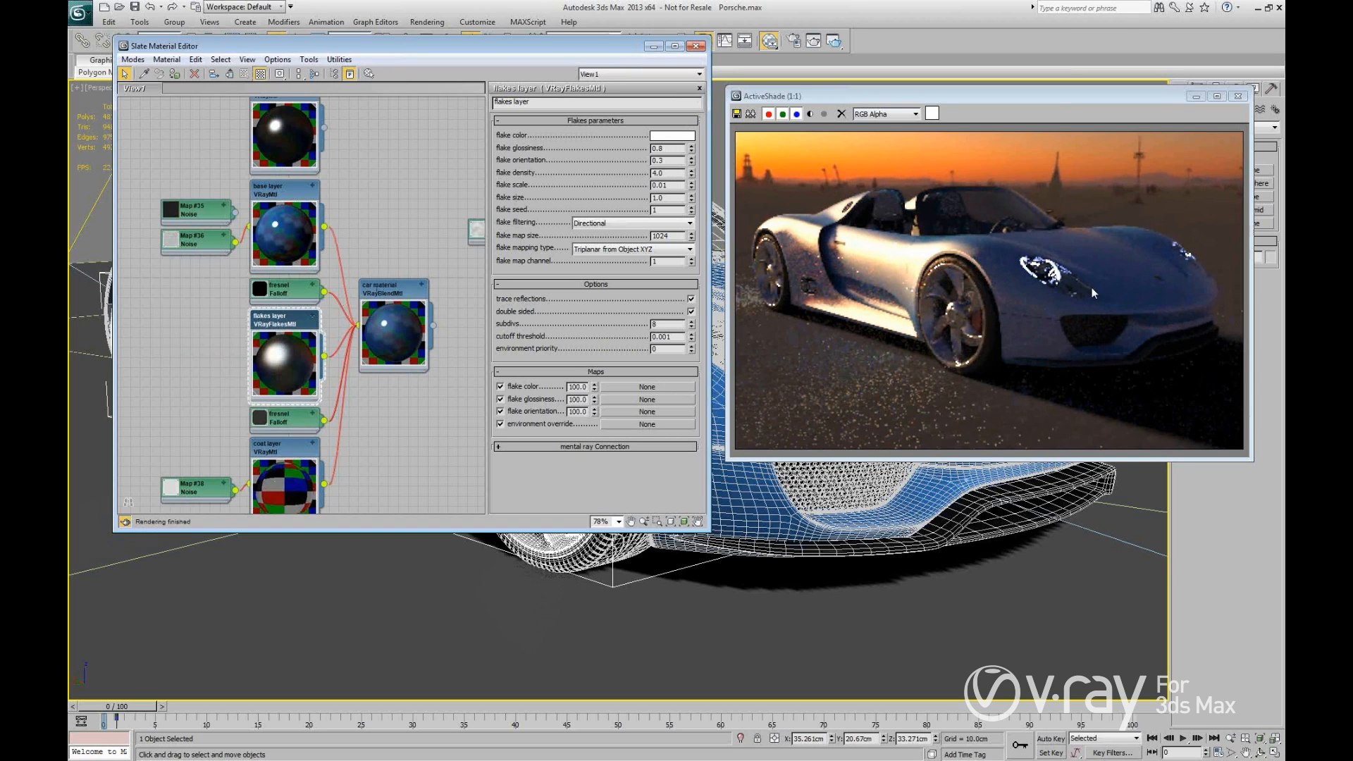
Make the Slate Material Editor taller and set the flakes layer's flake orientation to 0.5.
{"action": "left_click_drag", "start_coordinate": [501, 46], "coordinate": [483, 103]}
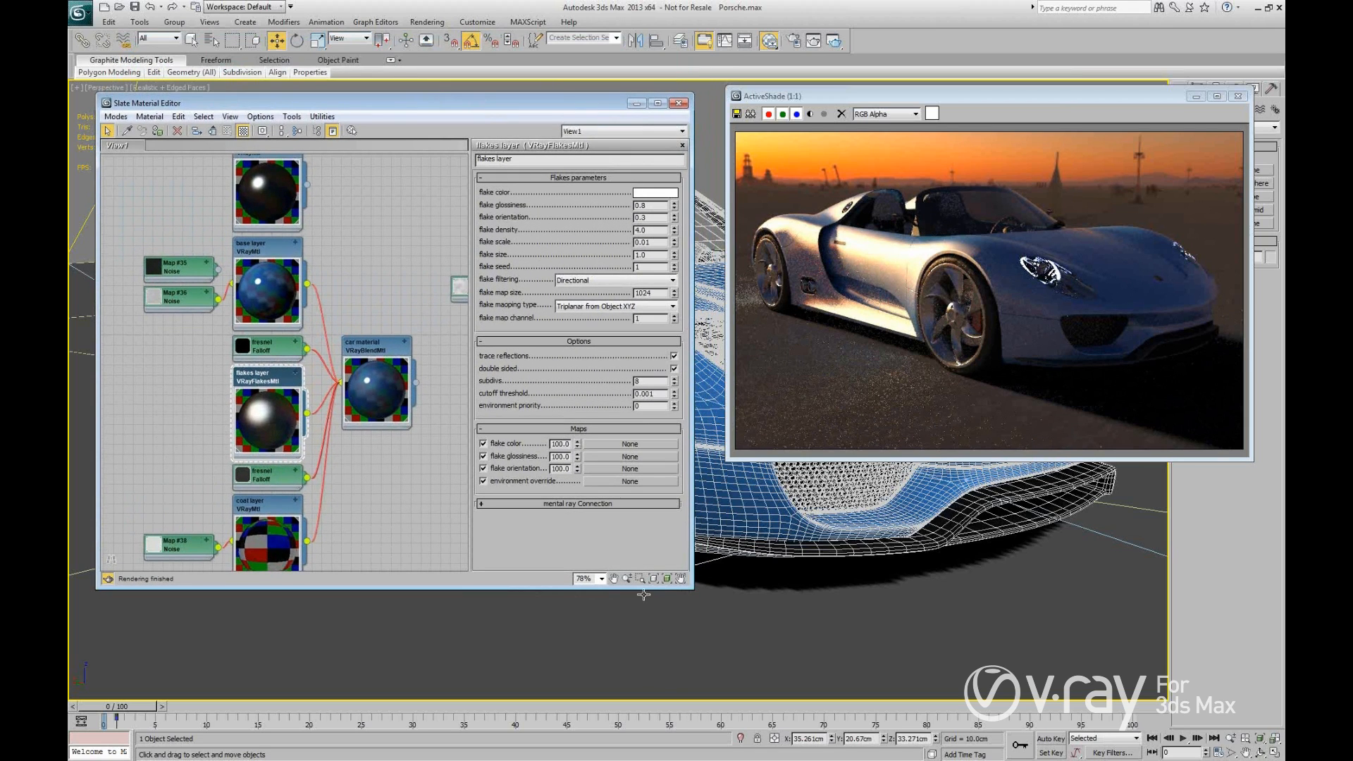
{"action": "left_click_drag", "start_coordinate": [643, 588], "coordinate": [644, 652]}
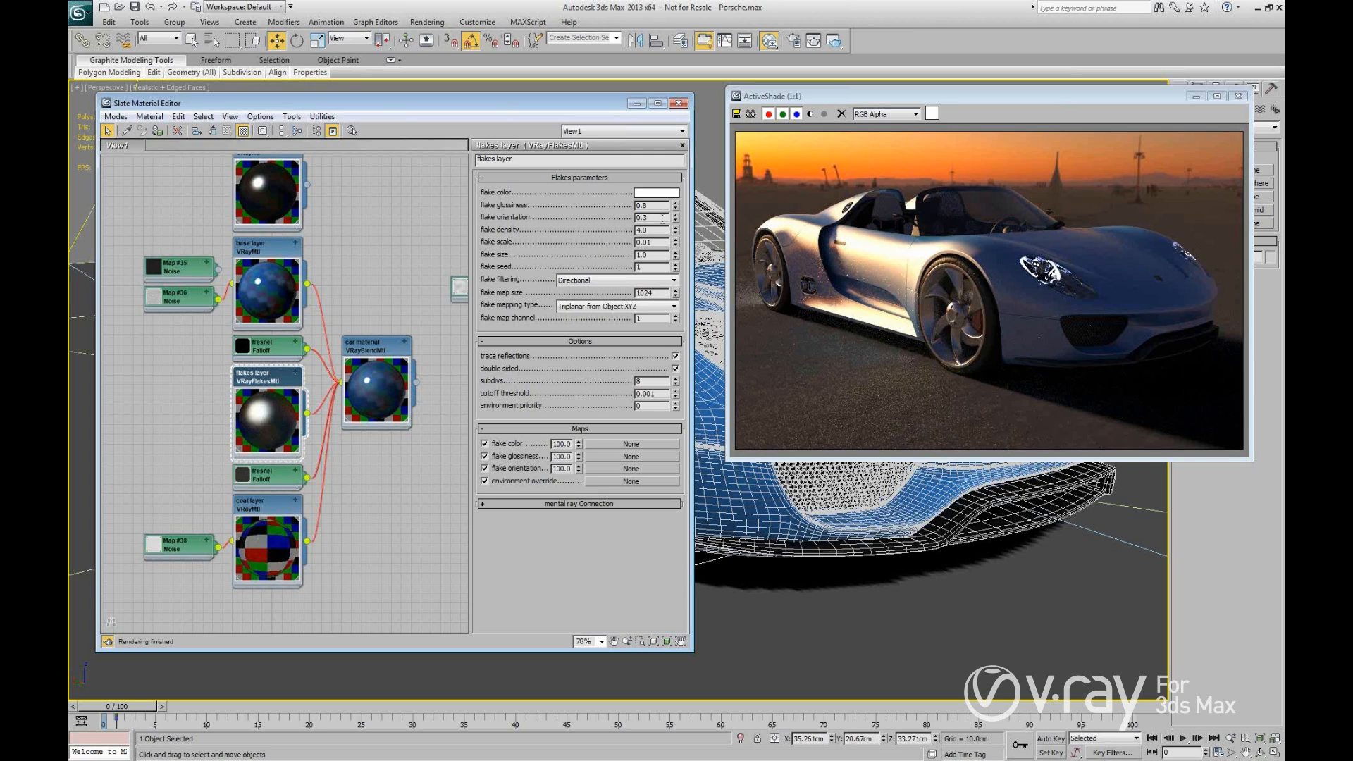
{"action": "key", "text": "Return"}
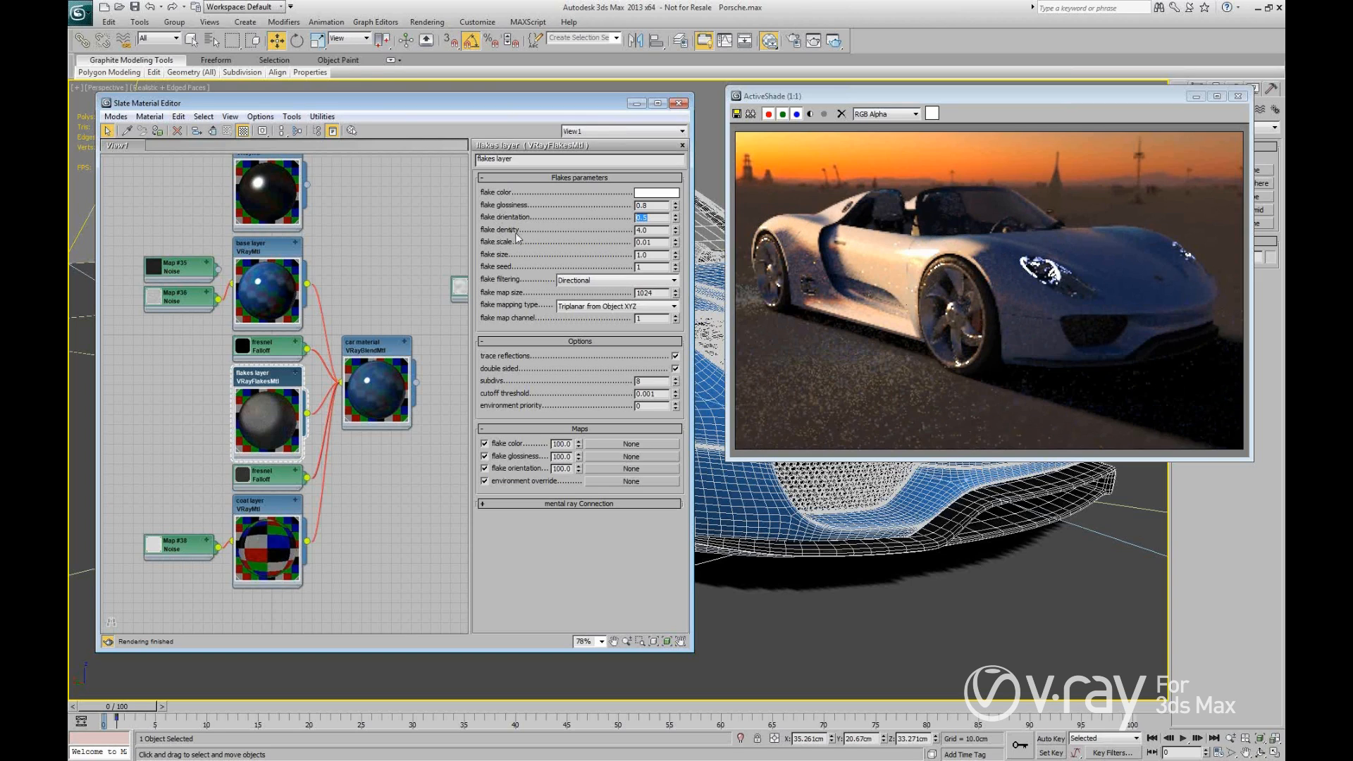
Set the flakes layer's flake density to 1.0.
{"action": "double_click", "coordinate": [641, 230]}
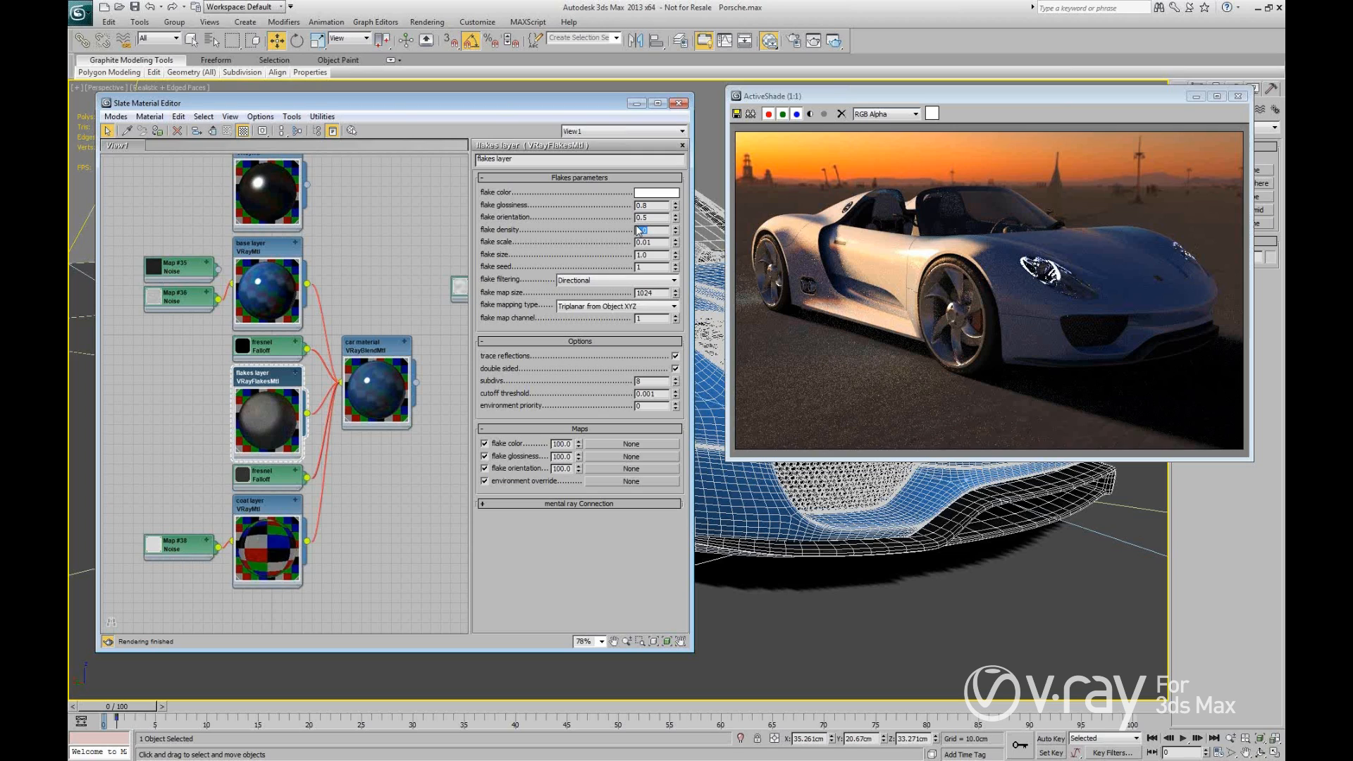
{"action": "type", "text": "4"}
{"action": "key", "text": "Return"}
{"action": "type", "text": "1"}
{"action": "key", "text": "Return"}
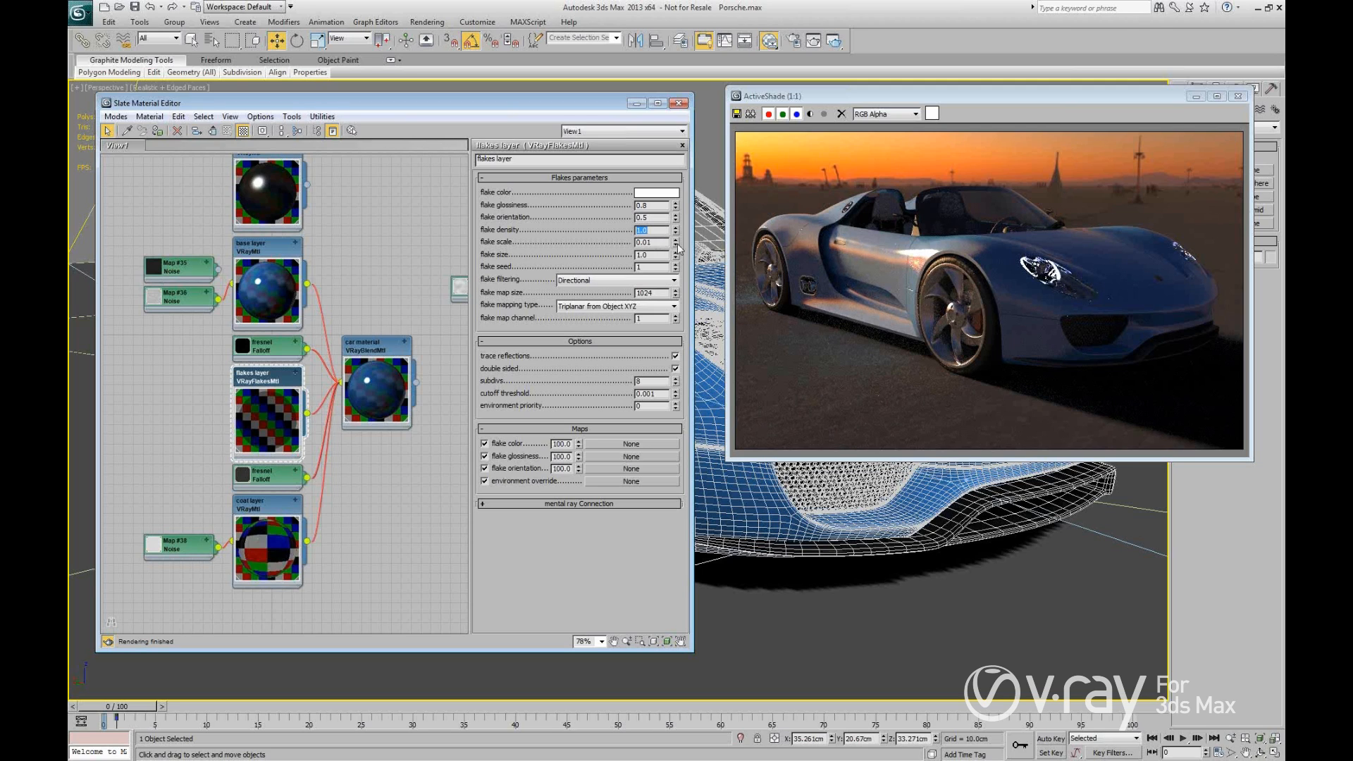
Bring the ActiveShade window closer to the material editor and set the flakes layer's flake scale to 1.0.
{"action": "left_click_drag", "start_coordinate": [852, 101], "coordinate": [828, 108]}
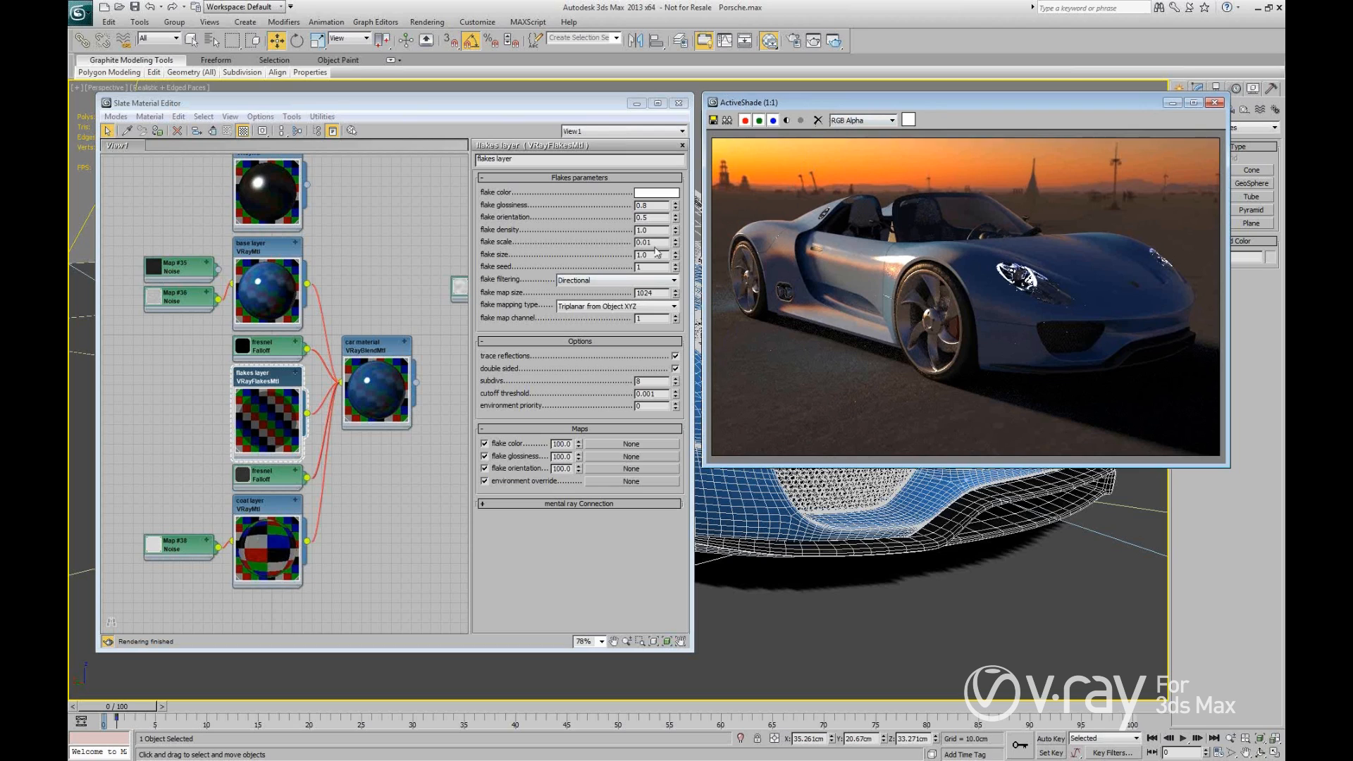
{"action": "left_click", "coordinate": [597, 242]}
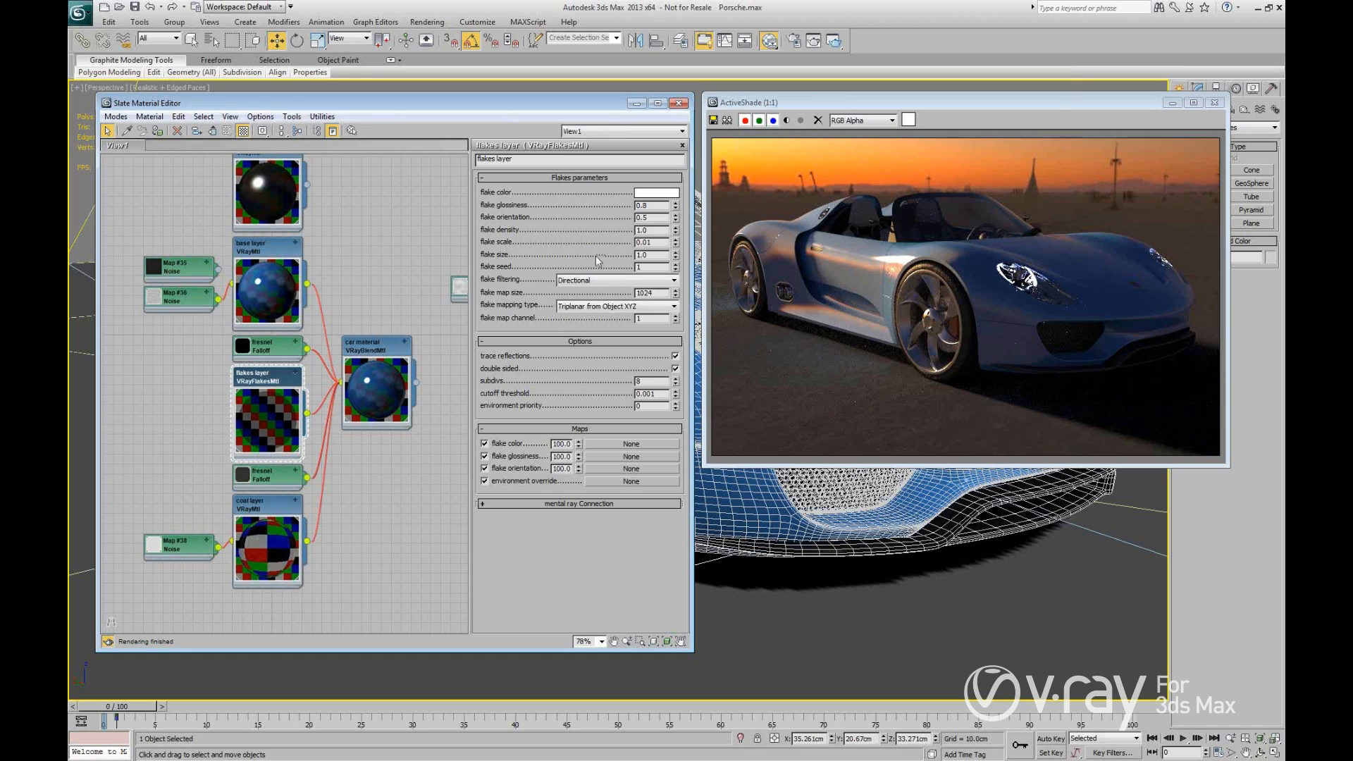
{"action": "double_click", "coordinate": [640, 293]}
{"action": "left_click", "coordinate": [659, 293]}
{"action": "double_click", "coordinate": [642, 255]}
{"action": "double_click", "coordinate": [644, 241]}
{"action": "type", "text": "1"}
{"action": "key", "text": "Return"}
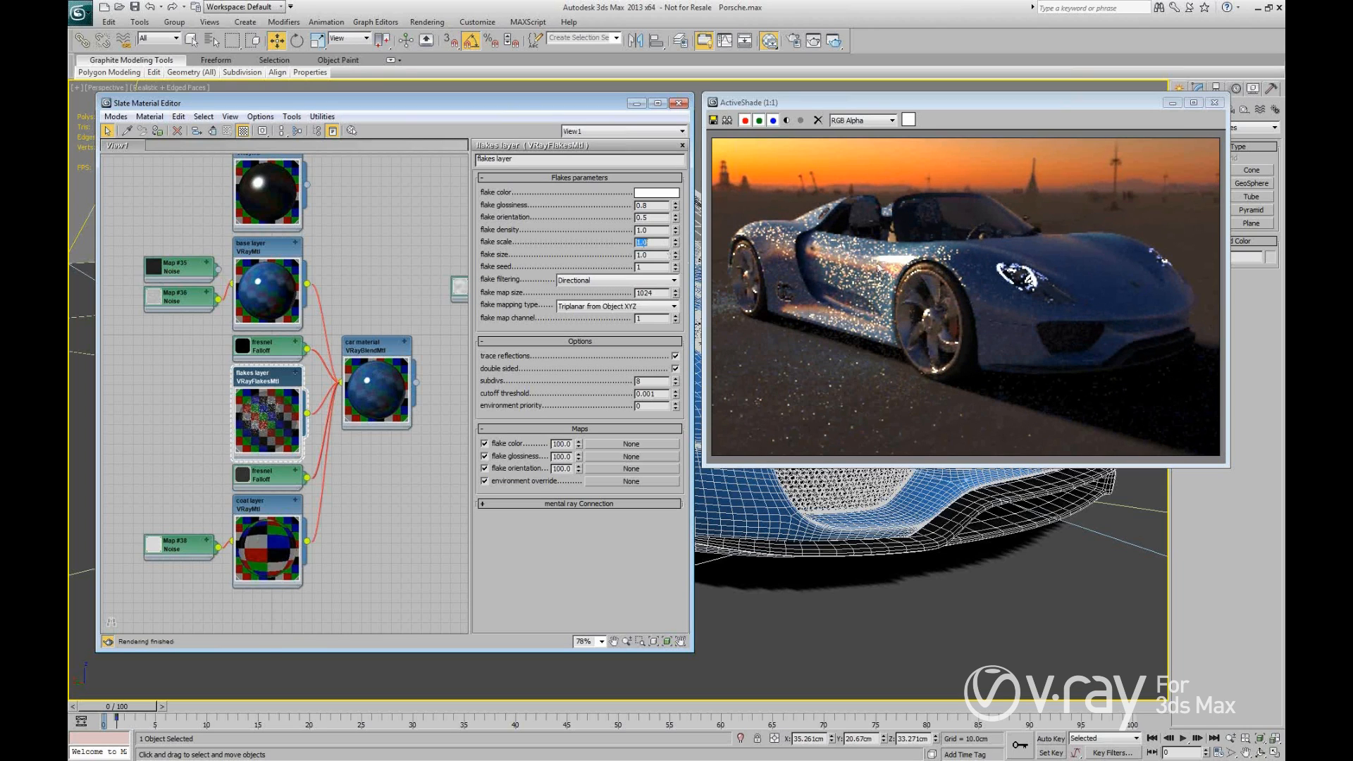
Set the flakes layer's flake size to 0.1.
{"action": "key", "text": "Tab"}
{"action": "type", "text": "0.1"}
{"action": "key", "text": "Return"}
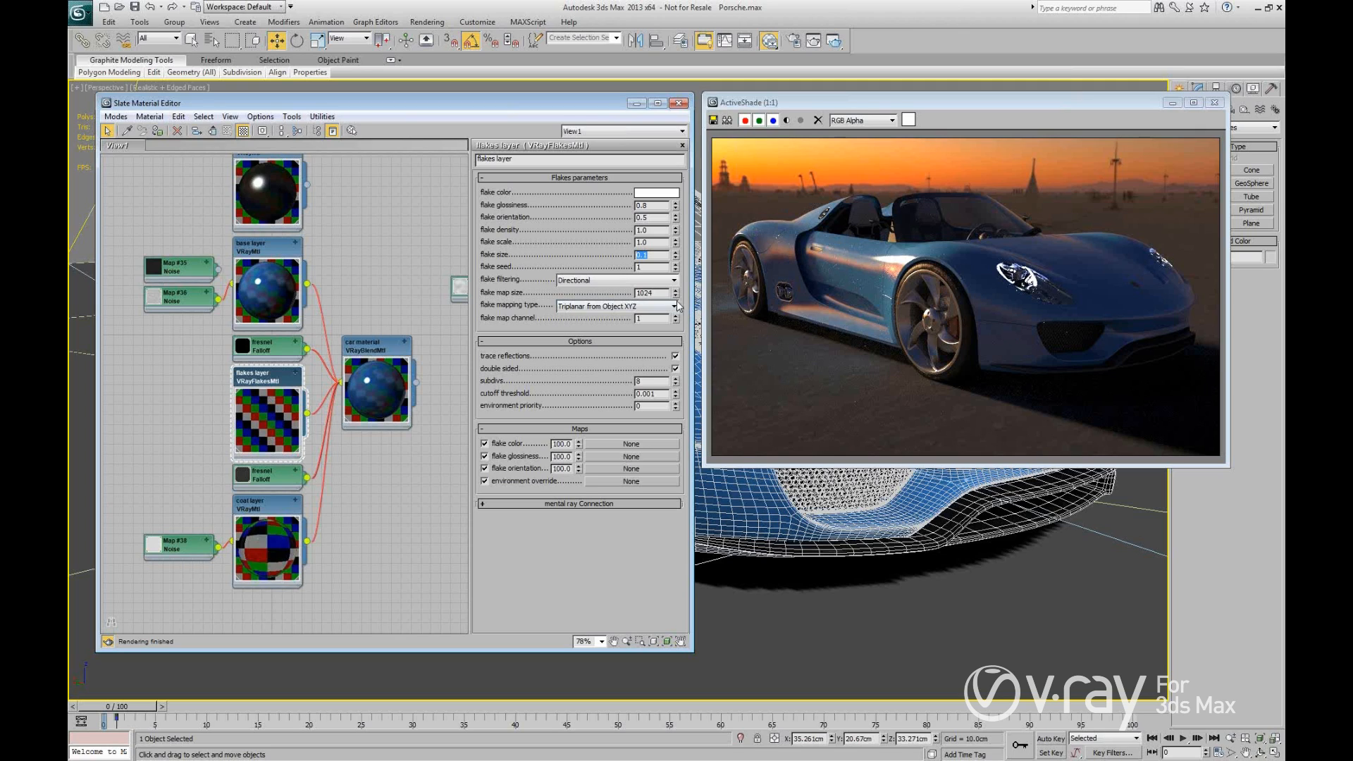
Try the Explicit UVW channel flake mapping type and return it to Triplanar from Object XYZ.
{"action": "left_click", "coordinate": [925, 629]}
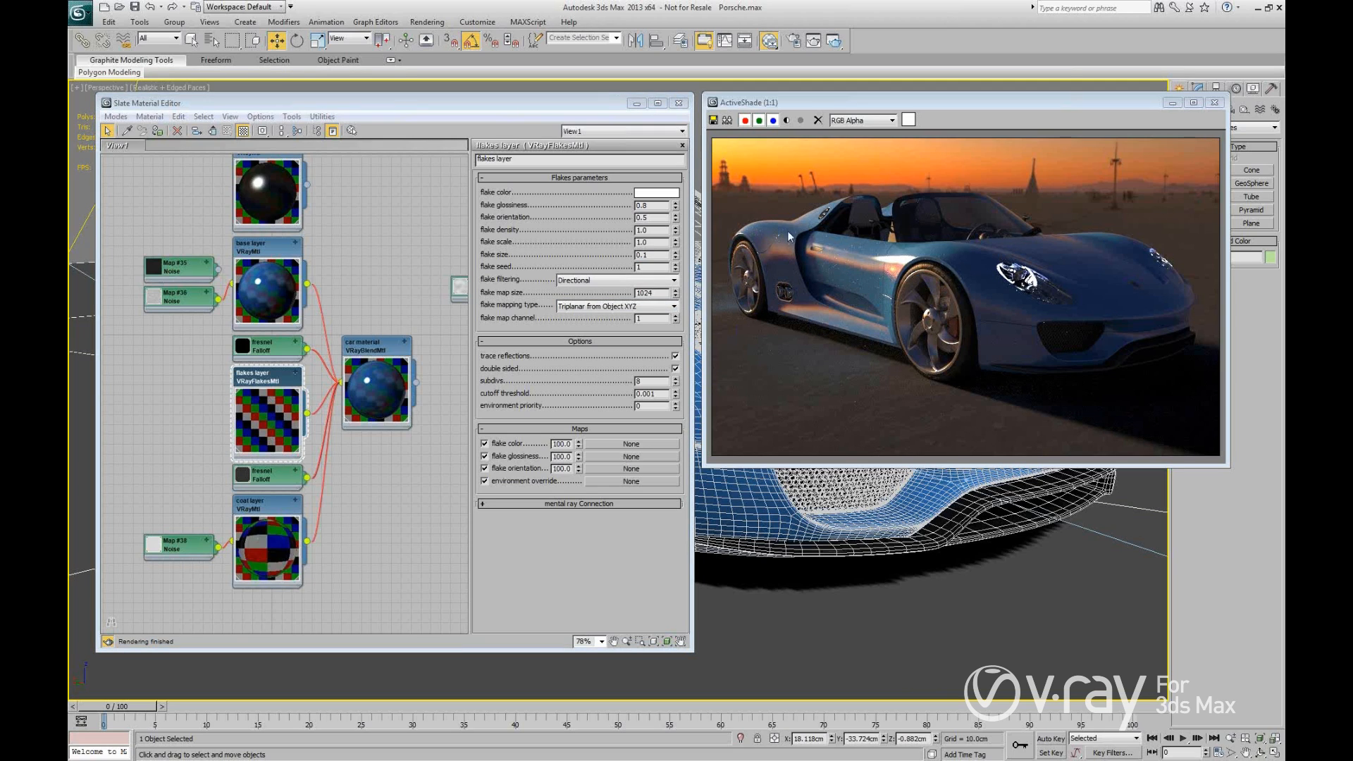
{"action": "left_click", "coordinate": [583, 307]}
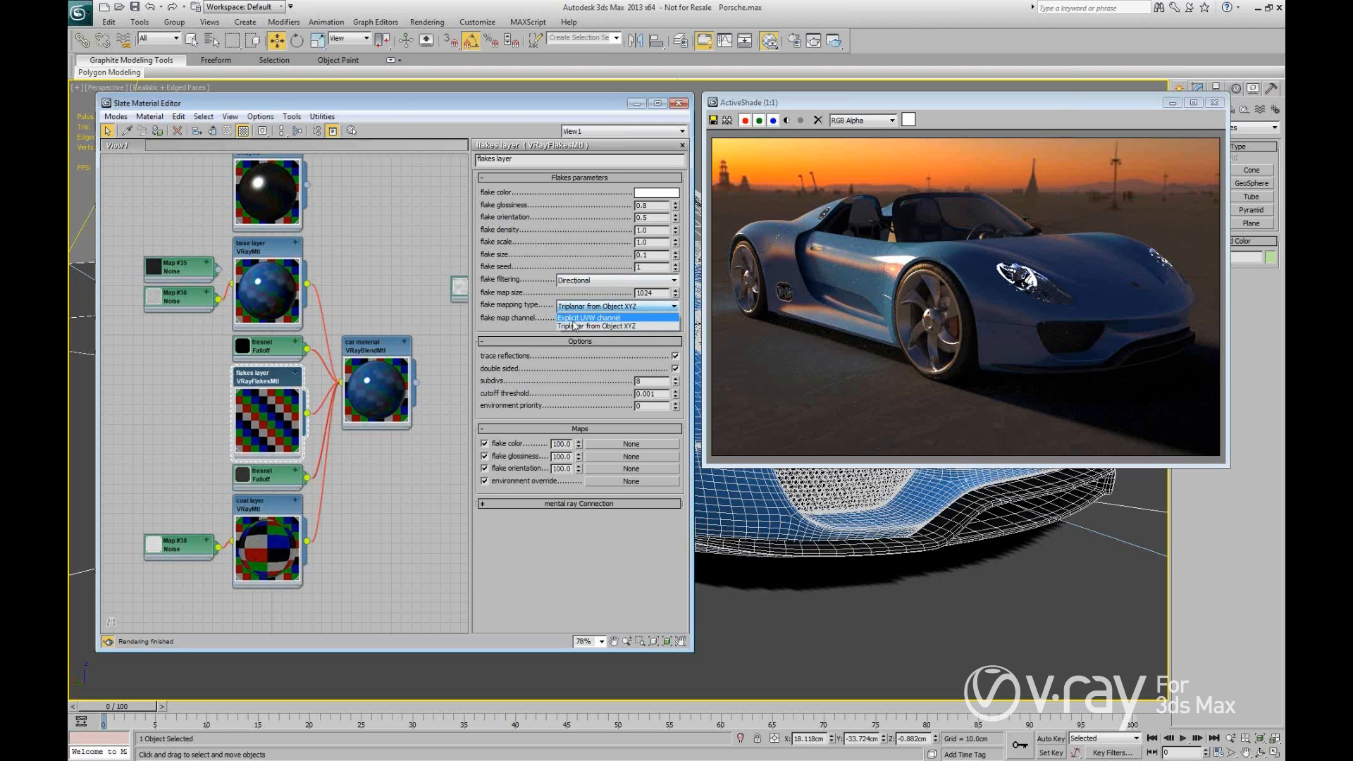
{"action": "left_click", "coordinate": [573, 318]}
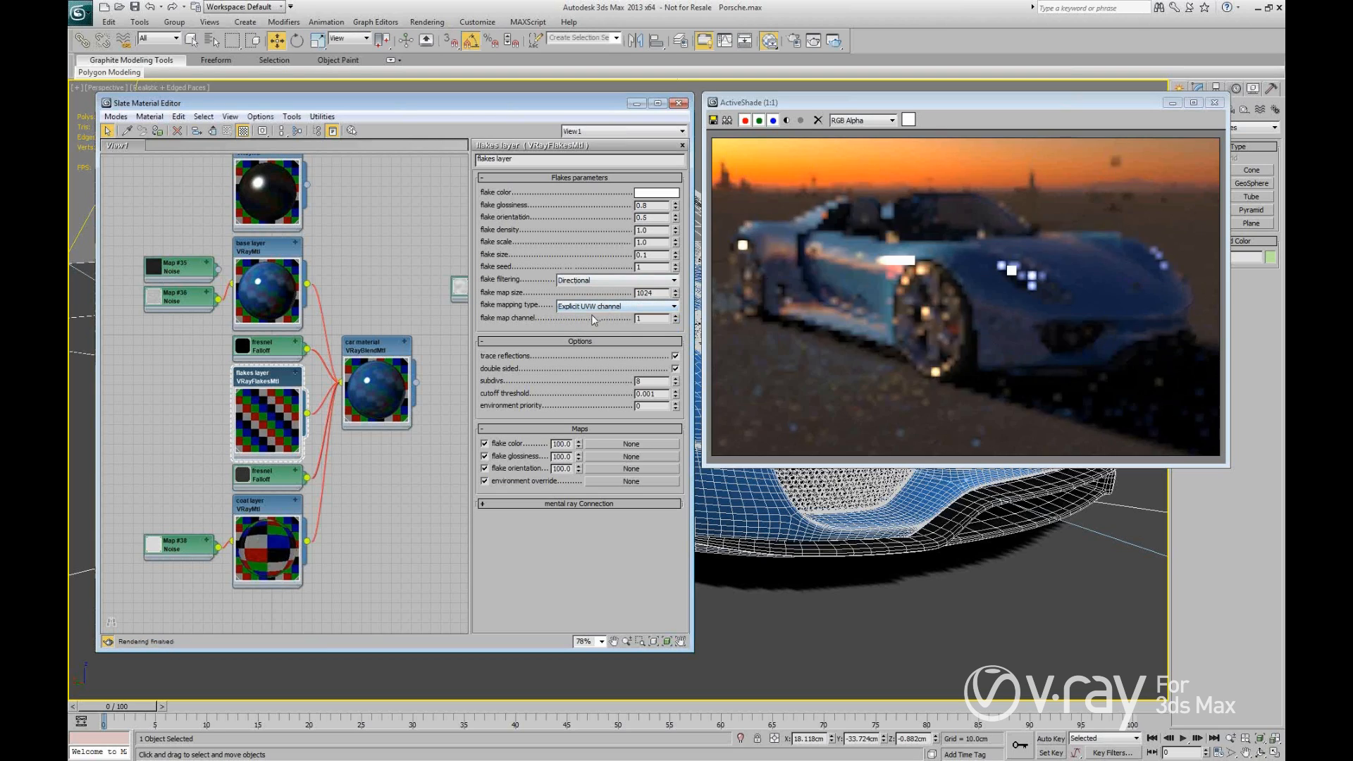
{"action": "left_click", "coordinate": [642, 306]}
{"action": "left_click", "coordinate": [617, 322]}
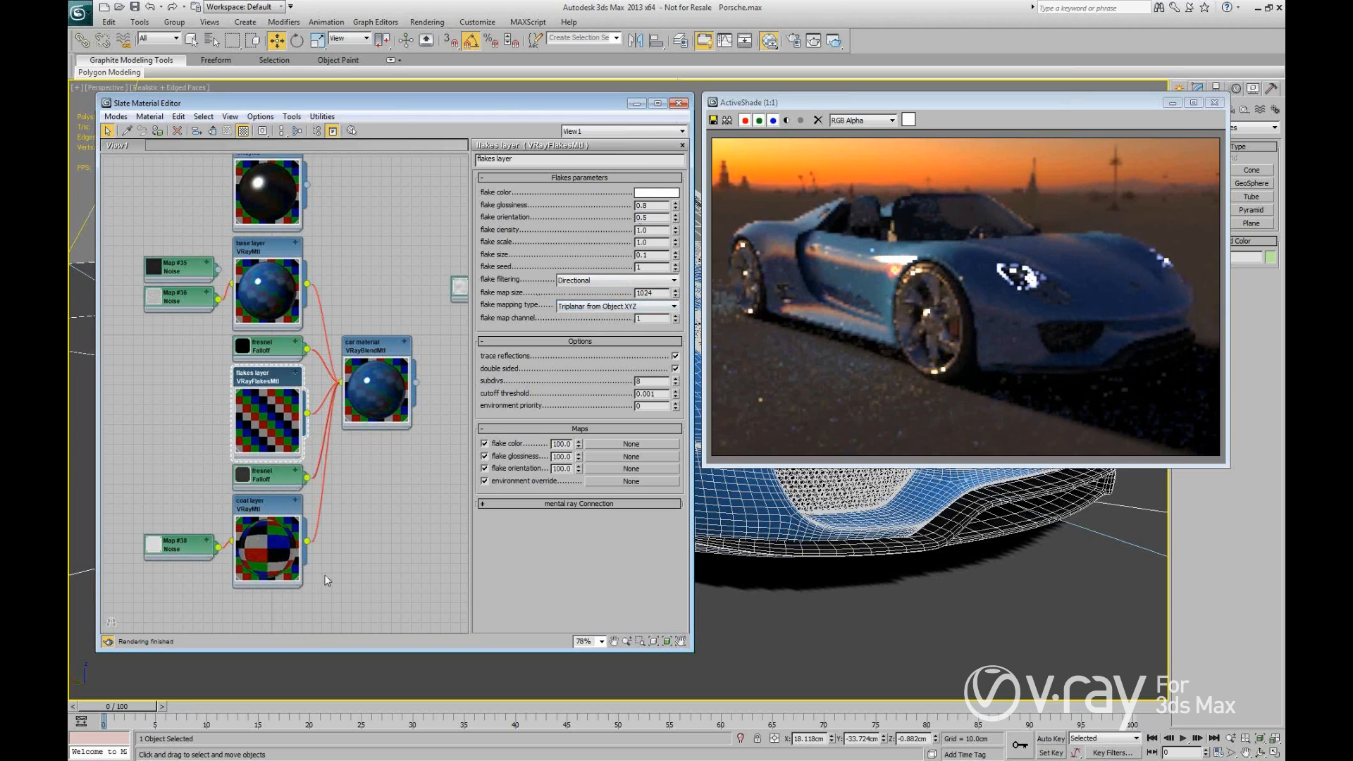
Close the material editor and ActiveShade windows and open the Lamborghini.max scene, adopting the file's gamma and LUT settings.
{"action": "left_click", "coordinate": [679, 103]}
{"action": "left_click", "coordinate": [1214, 103]}
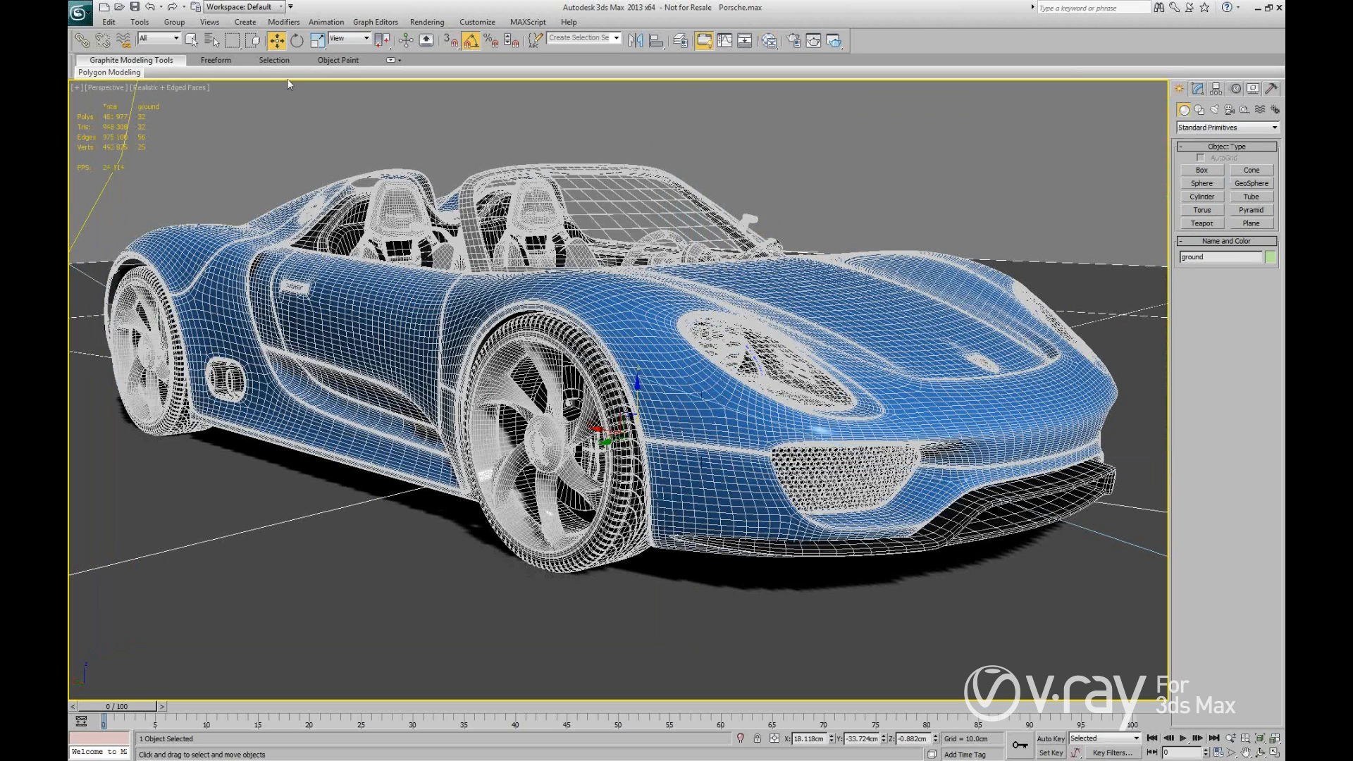
{"action": "left_click", "coordinate": [119, 7]}
{"action": "left_click", "coordinate": [689, 432]}
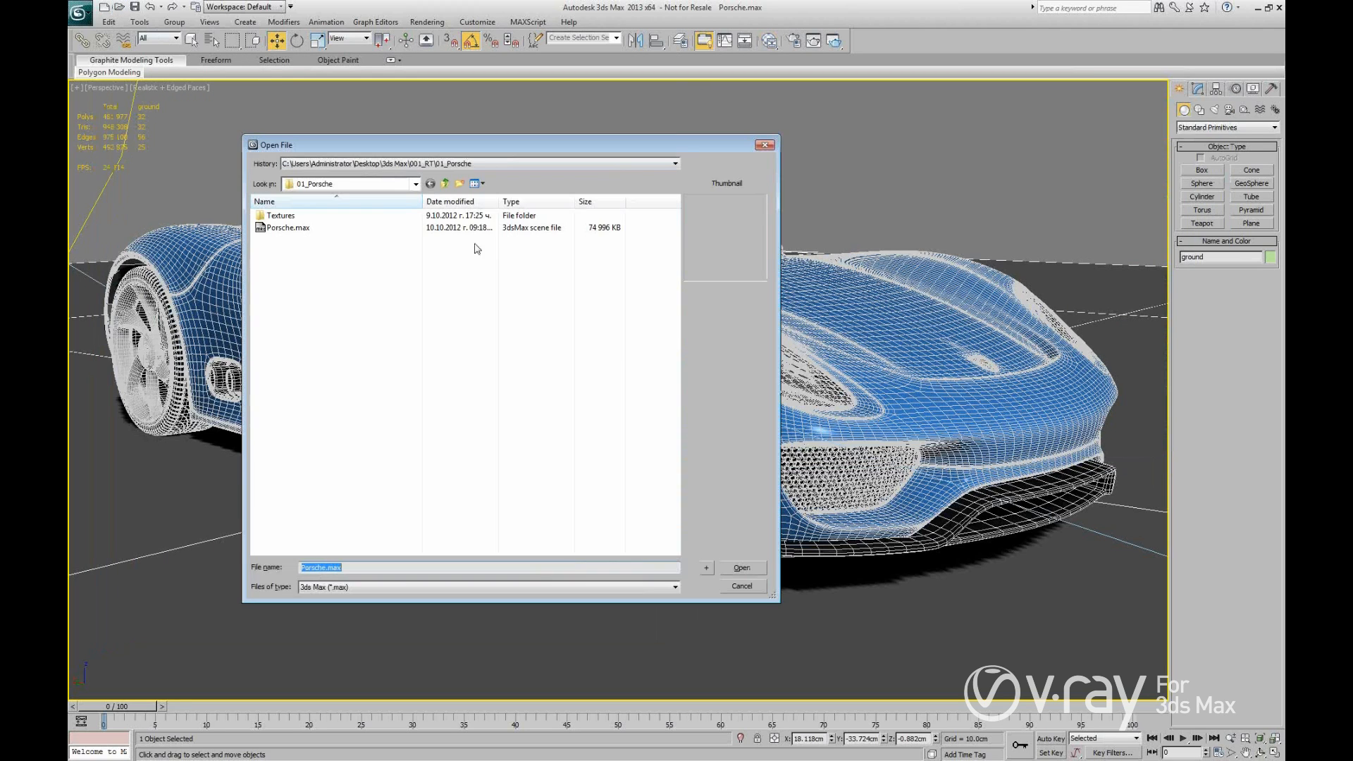
{"action": "left_click", "coordinate": [445, 184]}
{"action": "double_click", "coordinate": [315, 226]}
{"action": "double_click", "coordinate": [312, 227]}
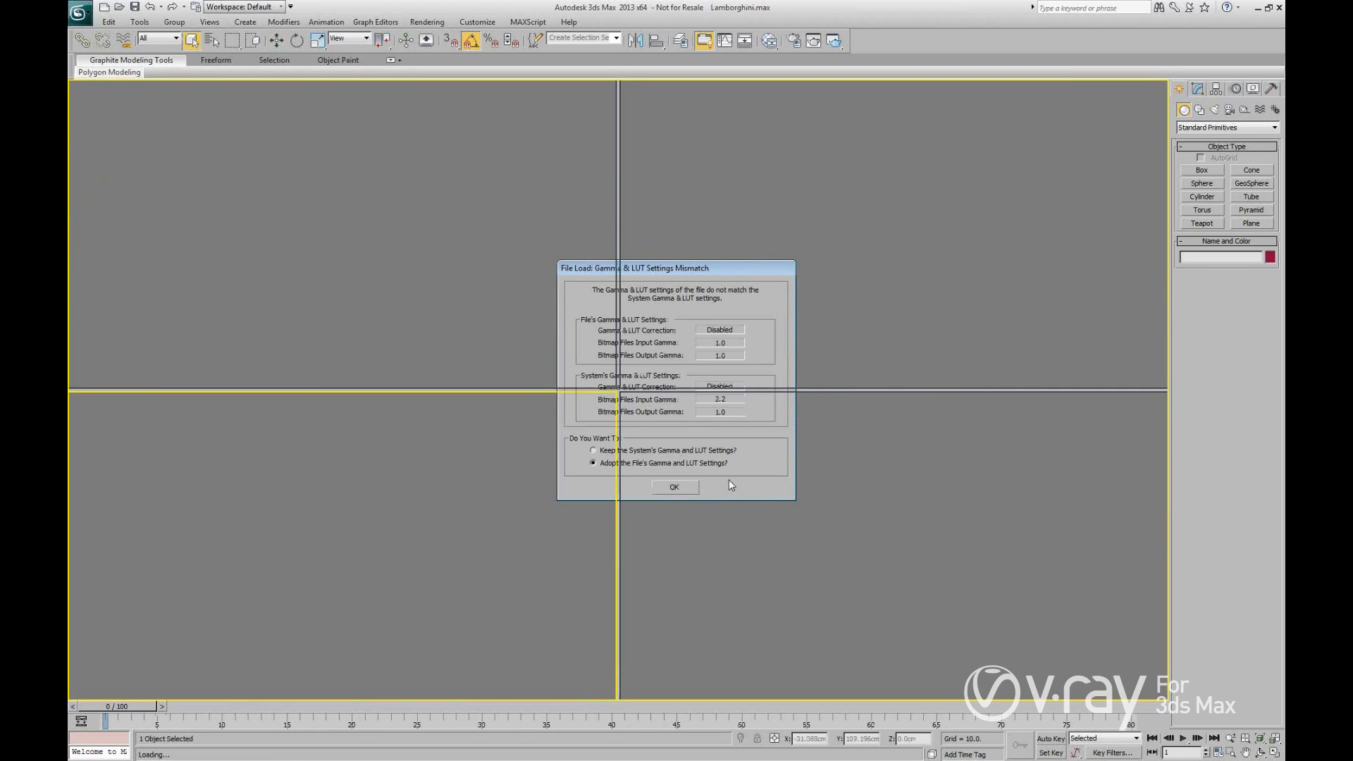
{"action": "key", "text": "Return"}
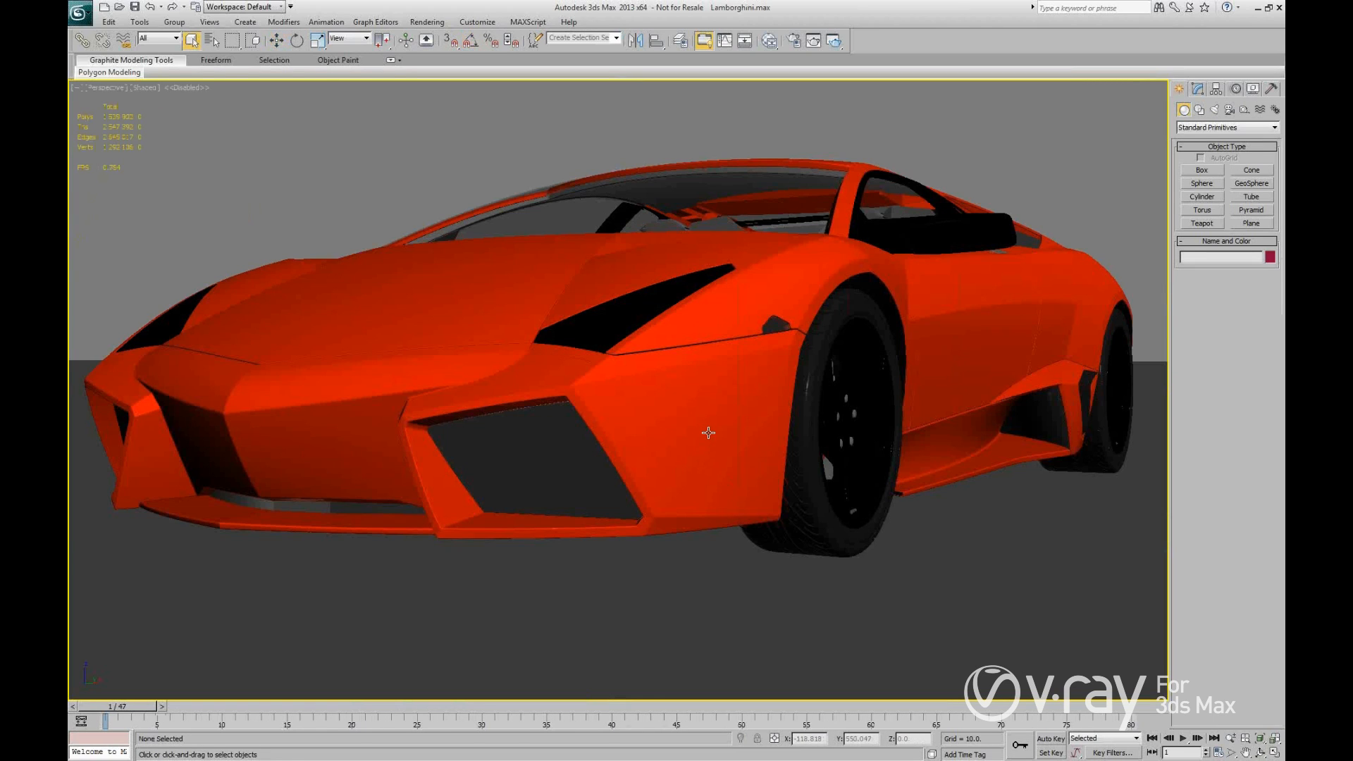
Examine the Lamborghini's front bumper and hood by selecting each in turn, and clear the selection.
{"action": "left_click", "coordinate": [706, 432]}
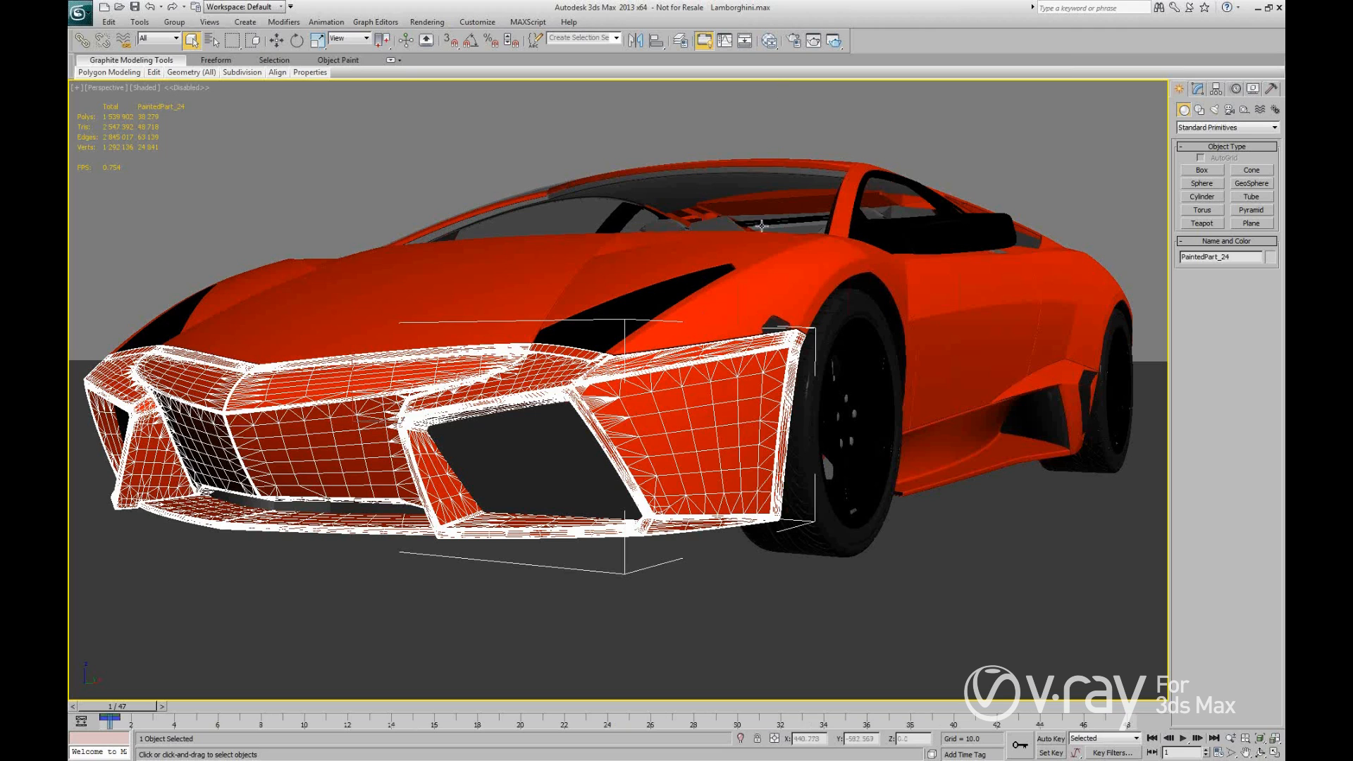
{"action": "left_click", "coordinate": [745, 288]}
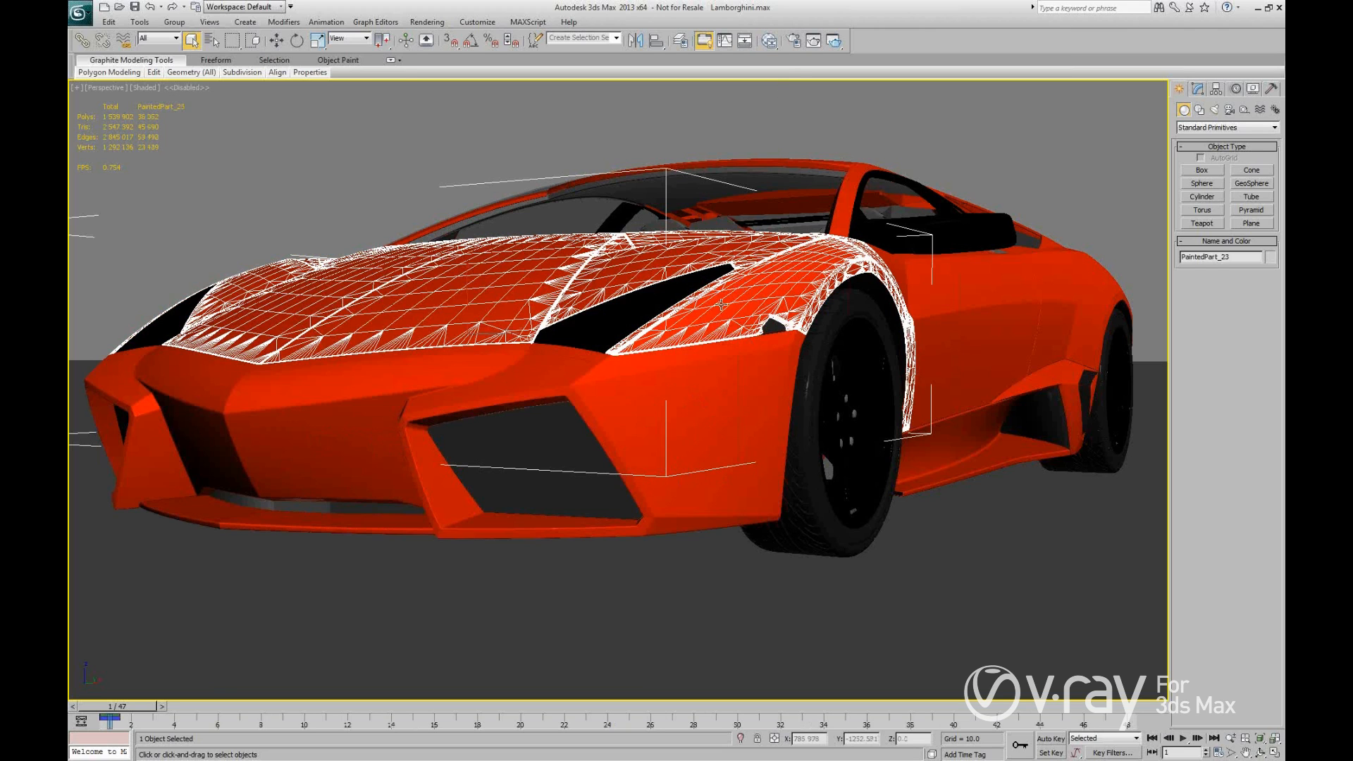
{"action": "left_click", "coordinate": [638, 385]}
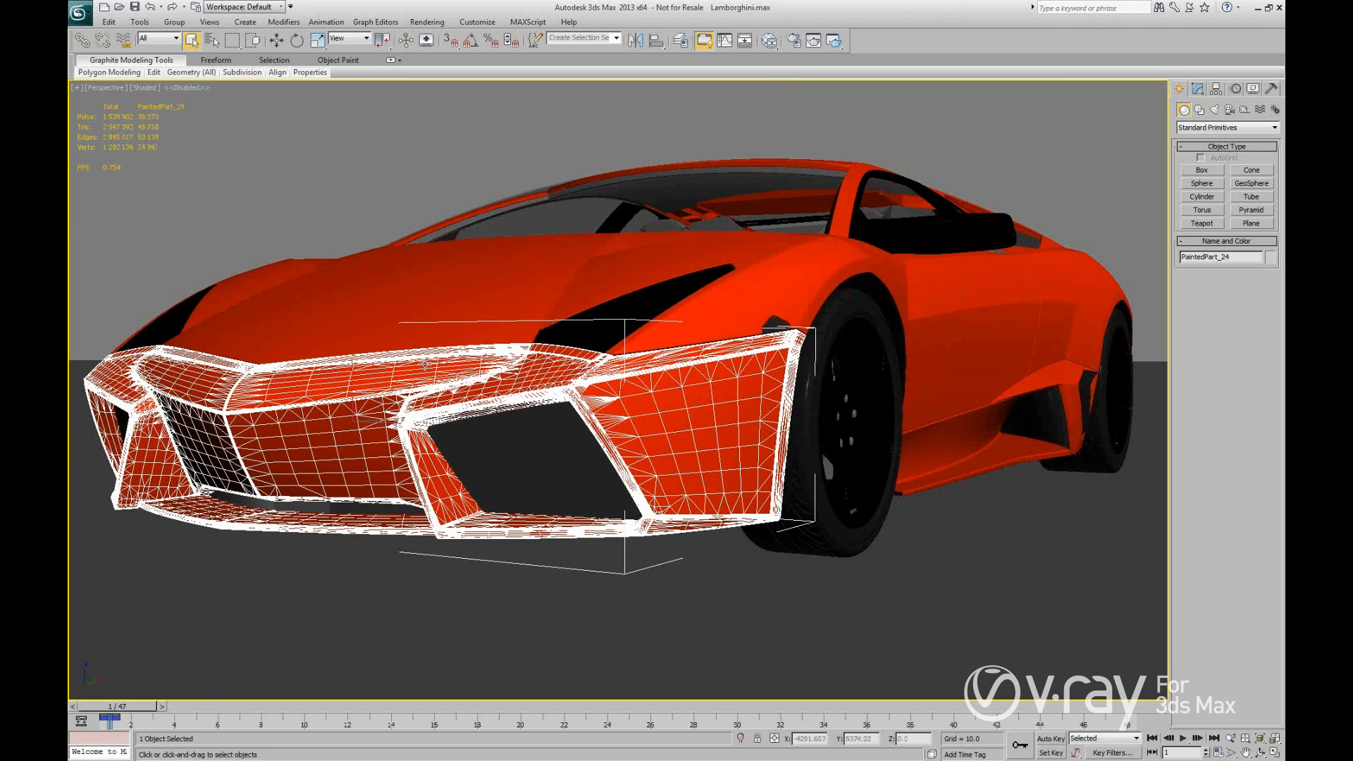
{"action": "left_click", "coordinate": [772, 244]}
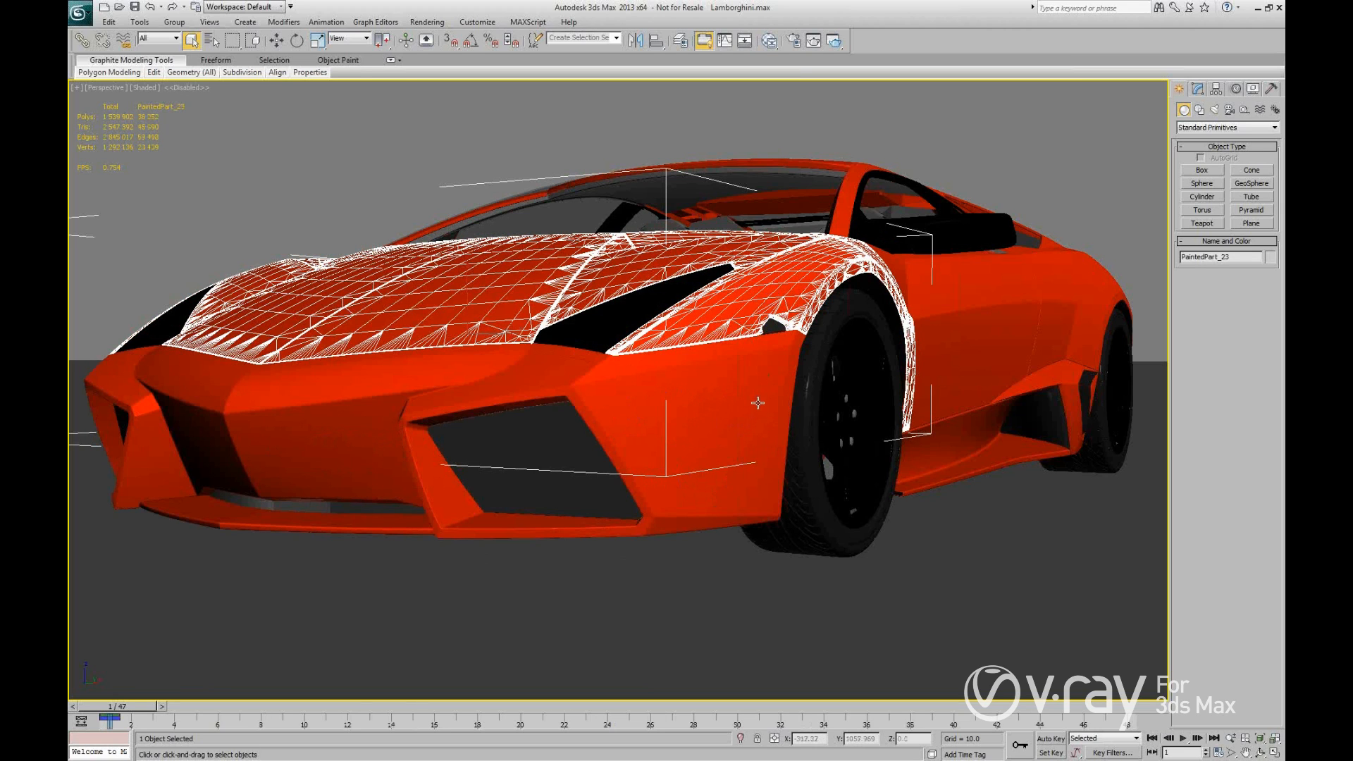
{"action": "left_click", "coordinate": [740, 374]}
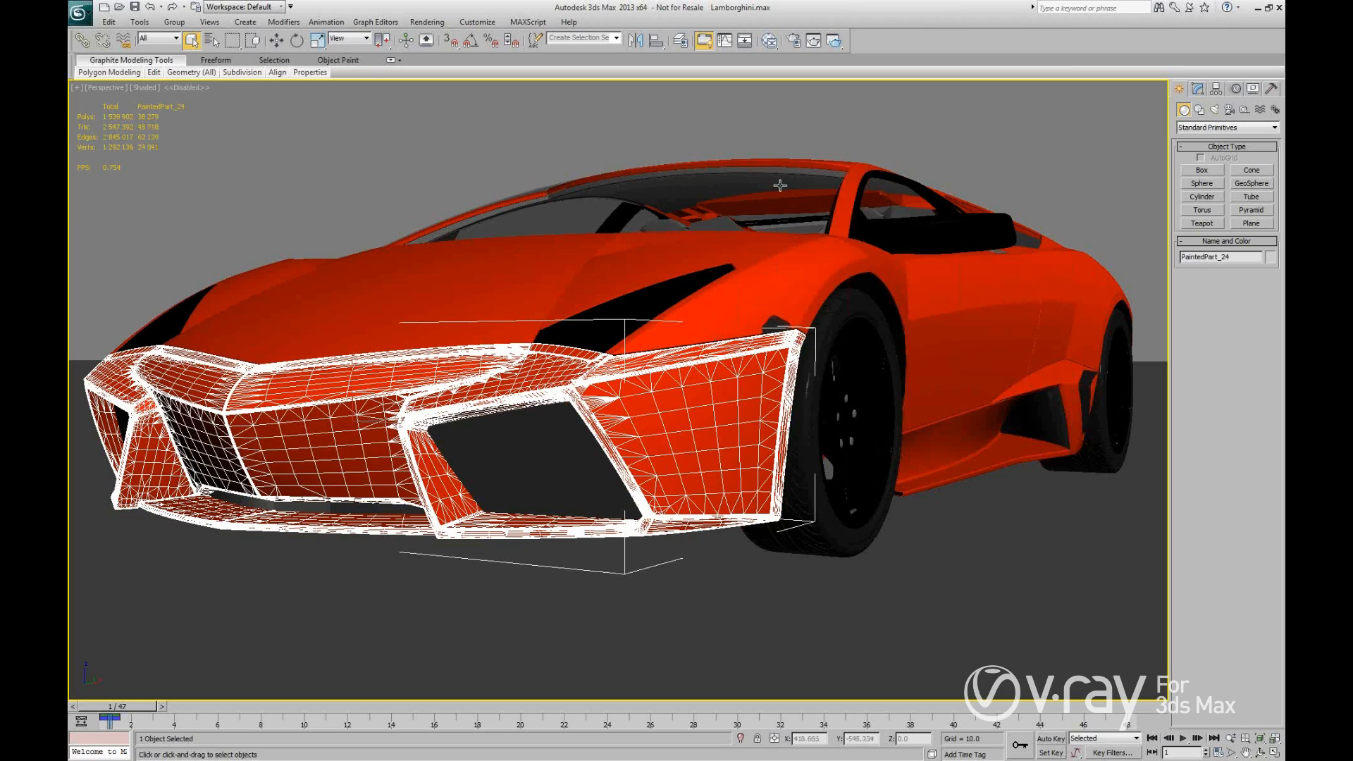
{"action": "left_click", "coordinate": [806, 116]}
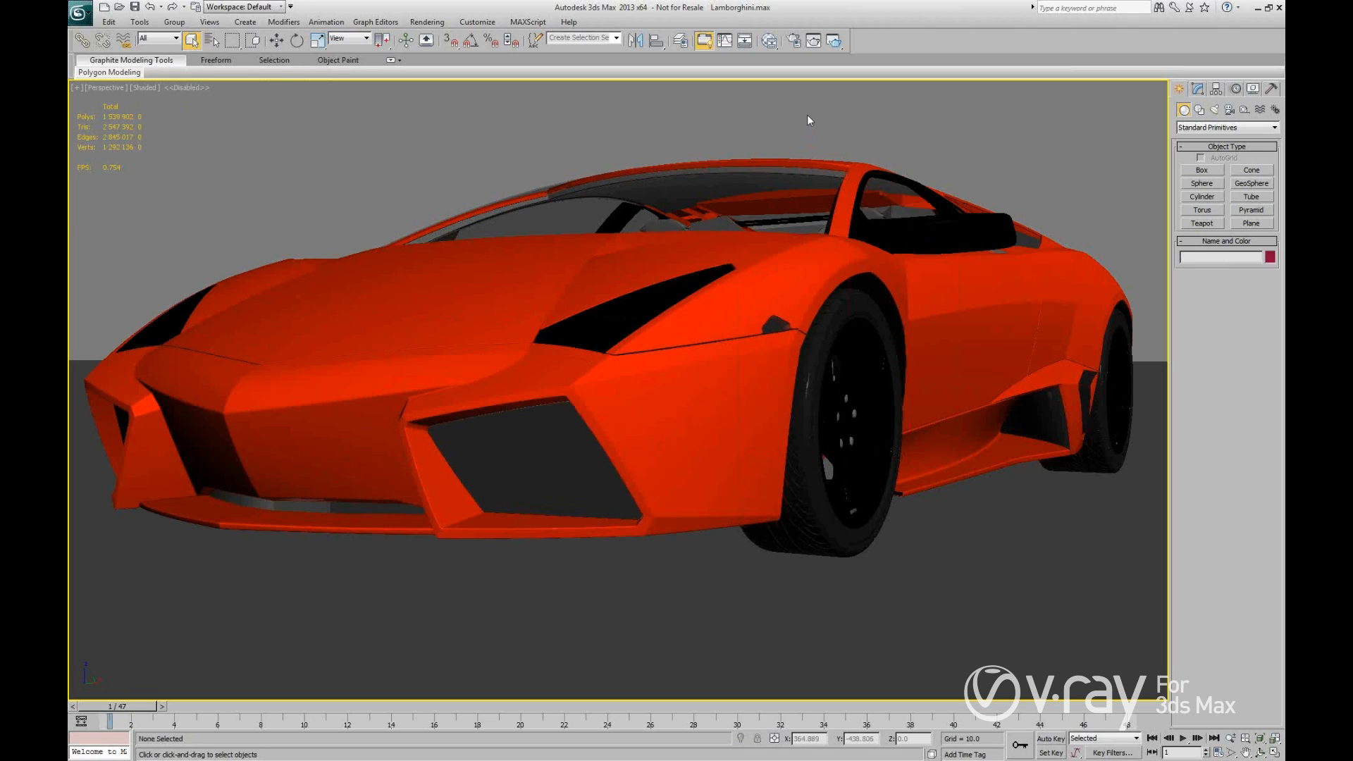
Start an ActiveShade render of the Lamborghini, widen its window to fit the image, and select the front bumper.
{"action": "key", "text": "shift+q"}
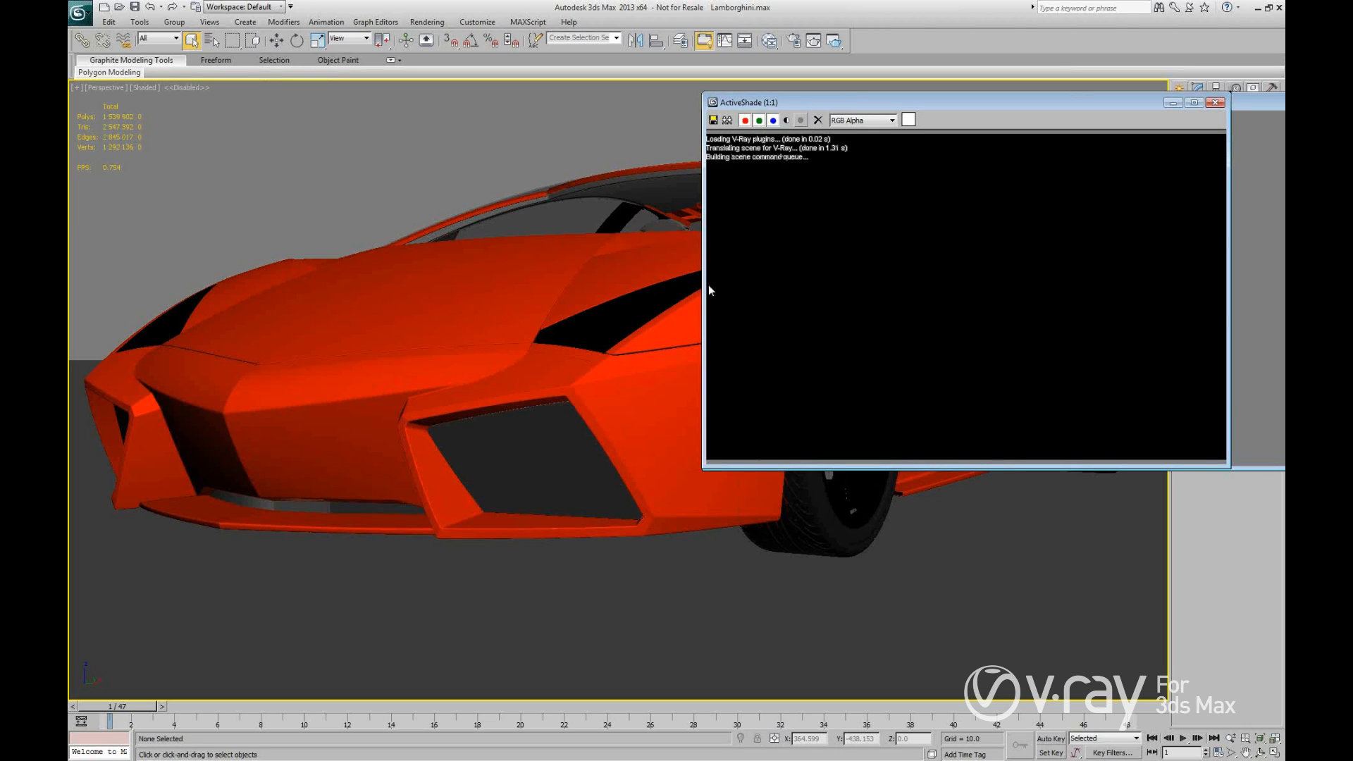
{"action": "left_click_drag", "start_coordinate": [703, 290], "coordinate": [553, 317]}
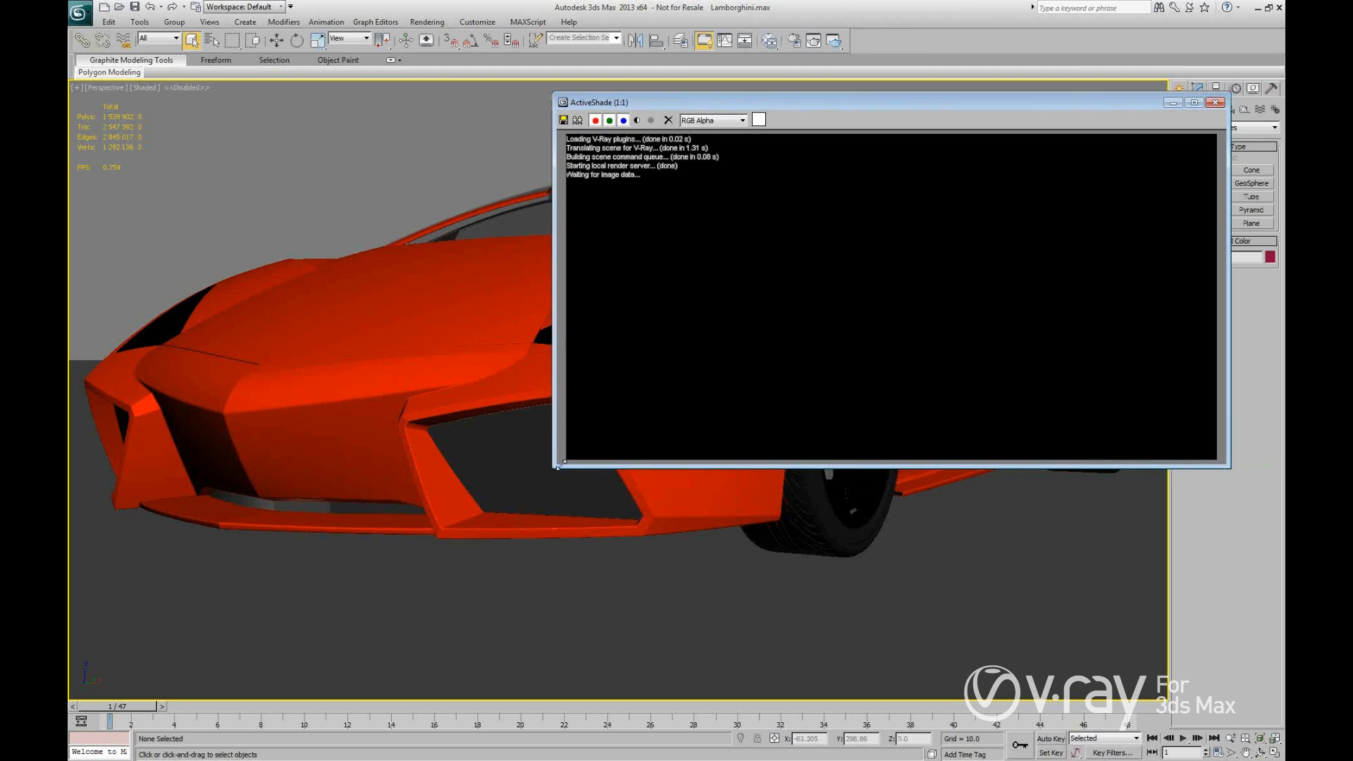
{"action": "left_click_drag", "start_coordinate": [552, 470], "coordinate": [569, 463]}
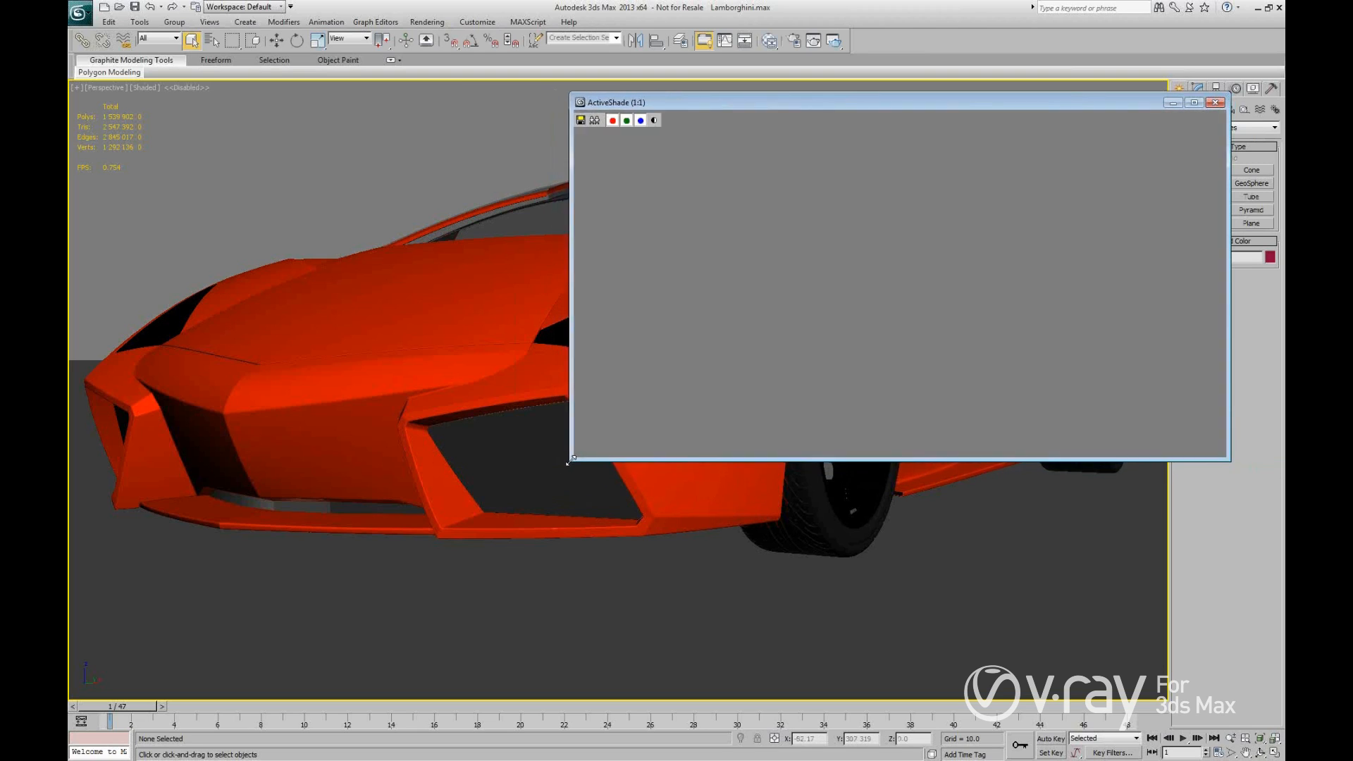
{"action": "left_click", "coordinate": [681, 506]}
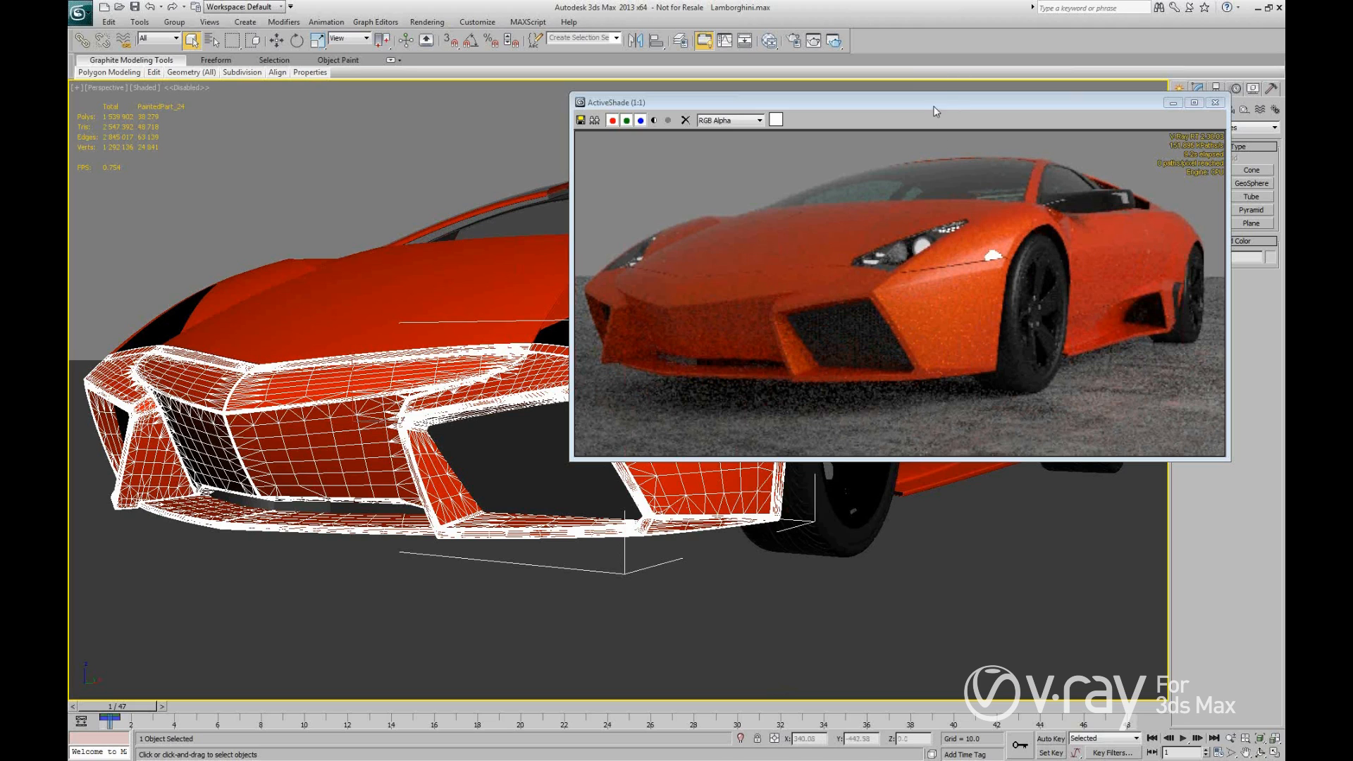
Reframe the car to a slightly higher front three-quarter view and enlarge the ActiveShade window around the render.
{"action": "left_click_drag", "start_coordinate": [935, 109], "coordinate": [952, 94]}
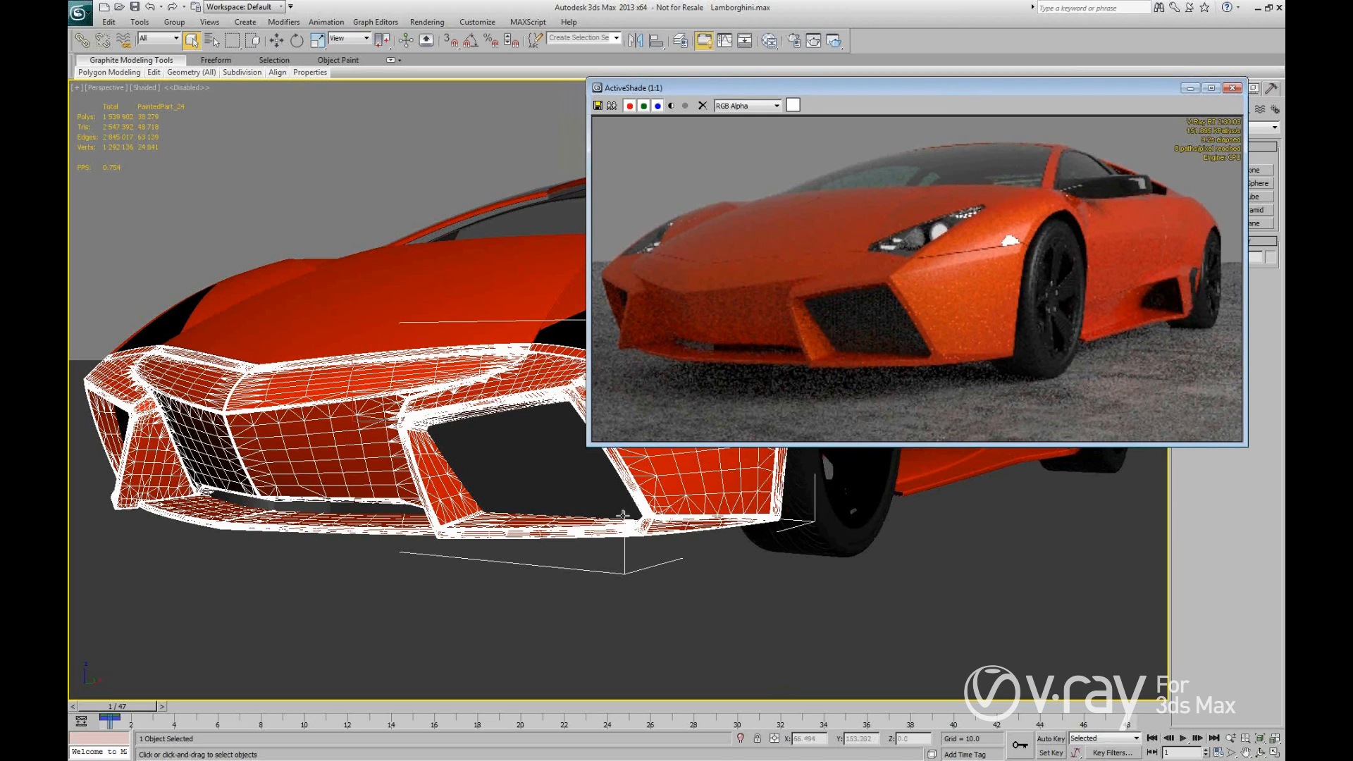
{"action": "middle_click_drag", "start_coordinate": [453, 429], "coordinate": [510, 511]}
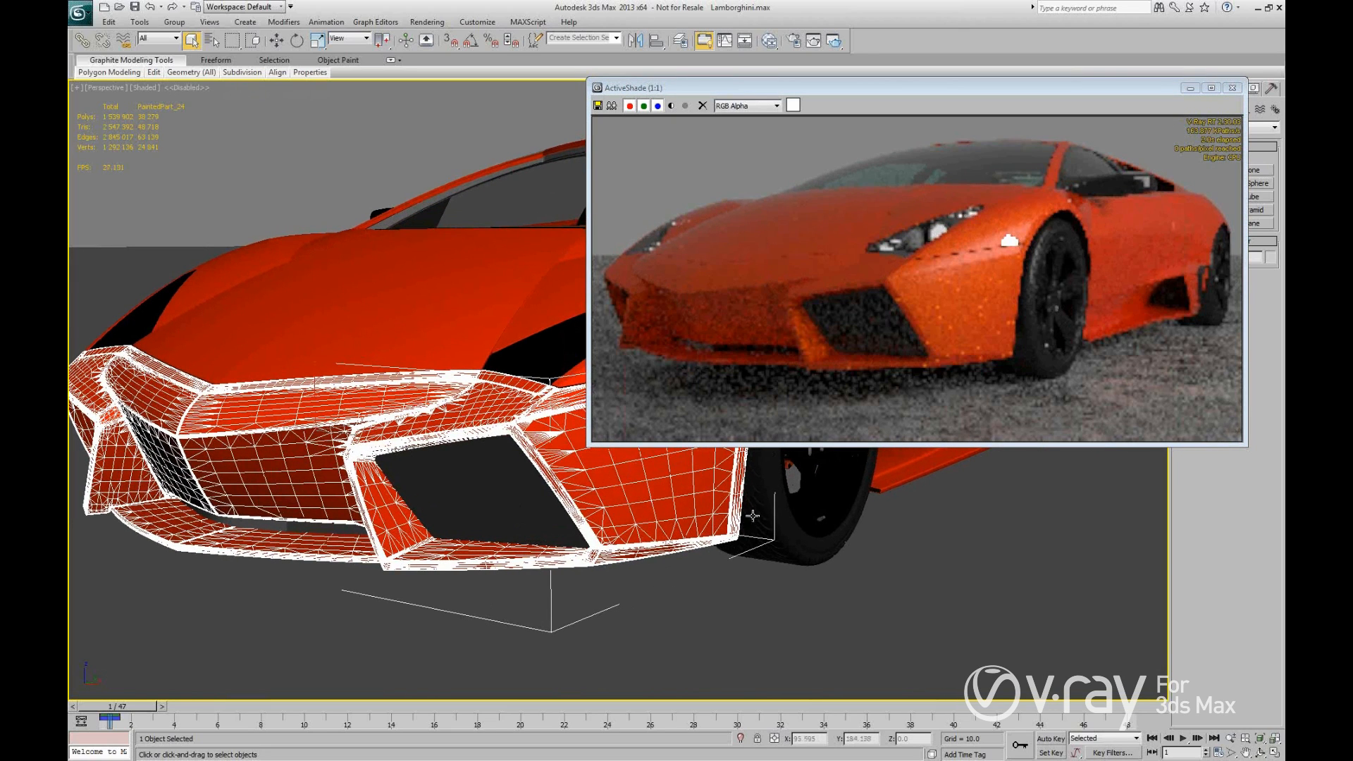
{"action": "middle_click_drag", "start_coordinate": [763, 529], "coordinate": [748, 532]}
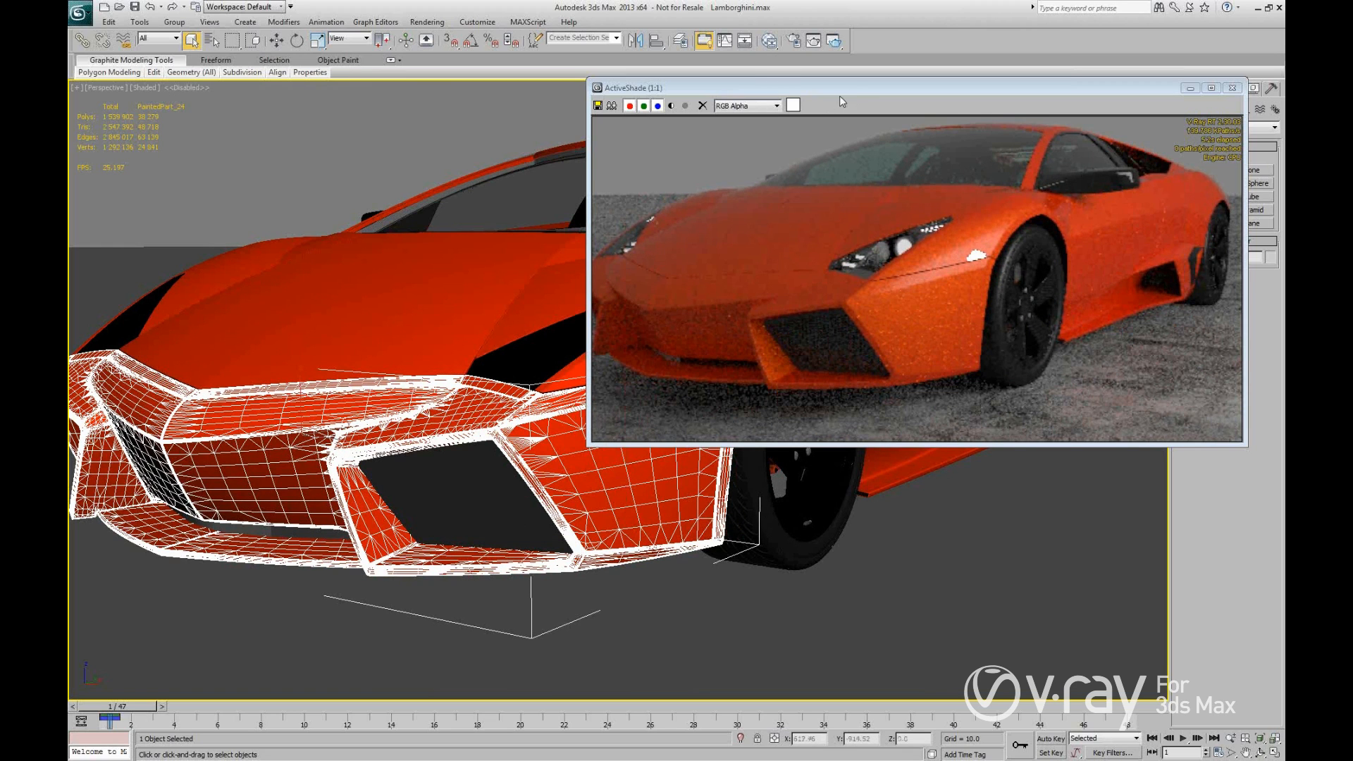
{"action": "left_click_drag", "start_coordinate": [854, 81], "coordinate": [844, 71]}
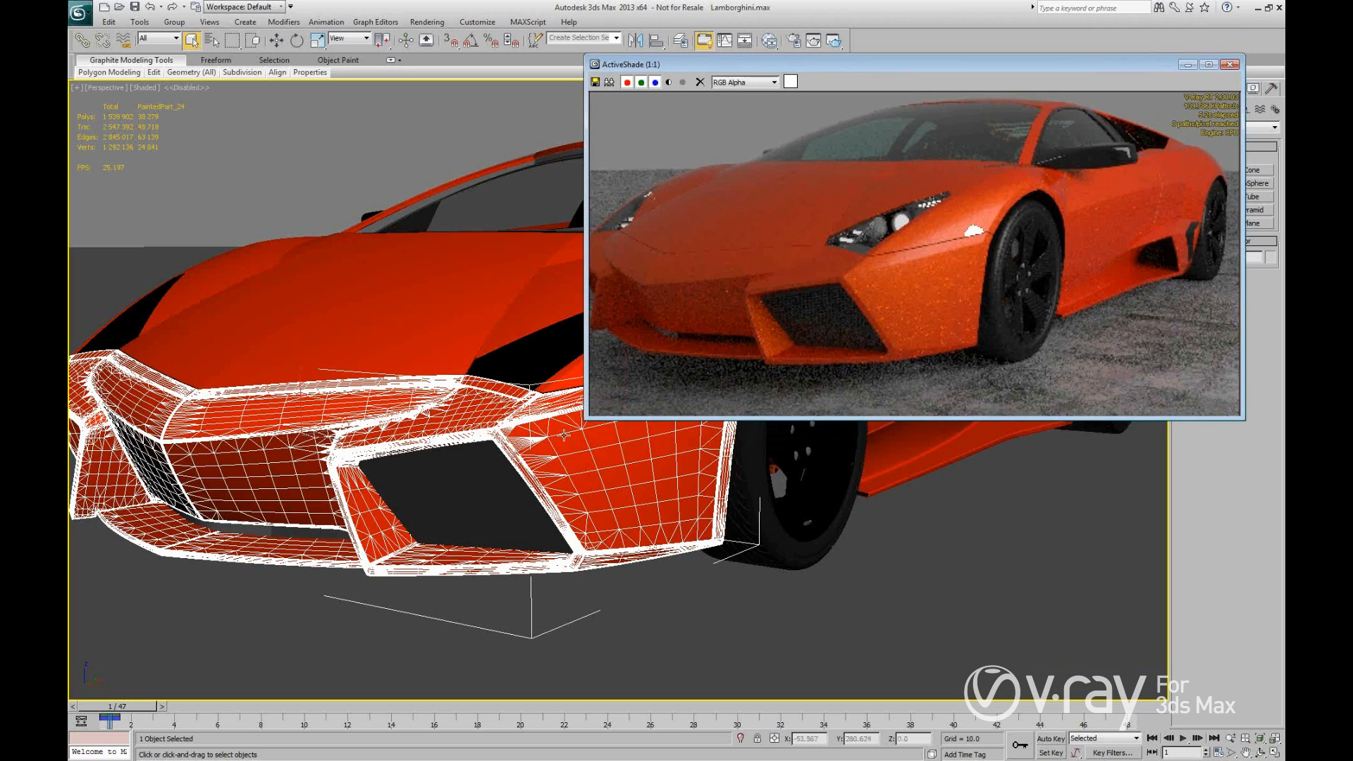
{"action": "left_click_drag", "start_coordinate": [584, 420], "coordinate": [542, 476]}
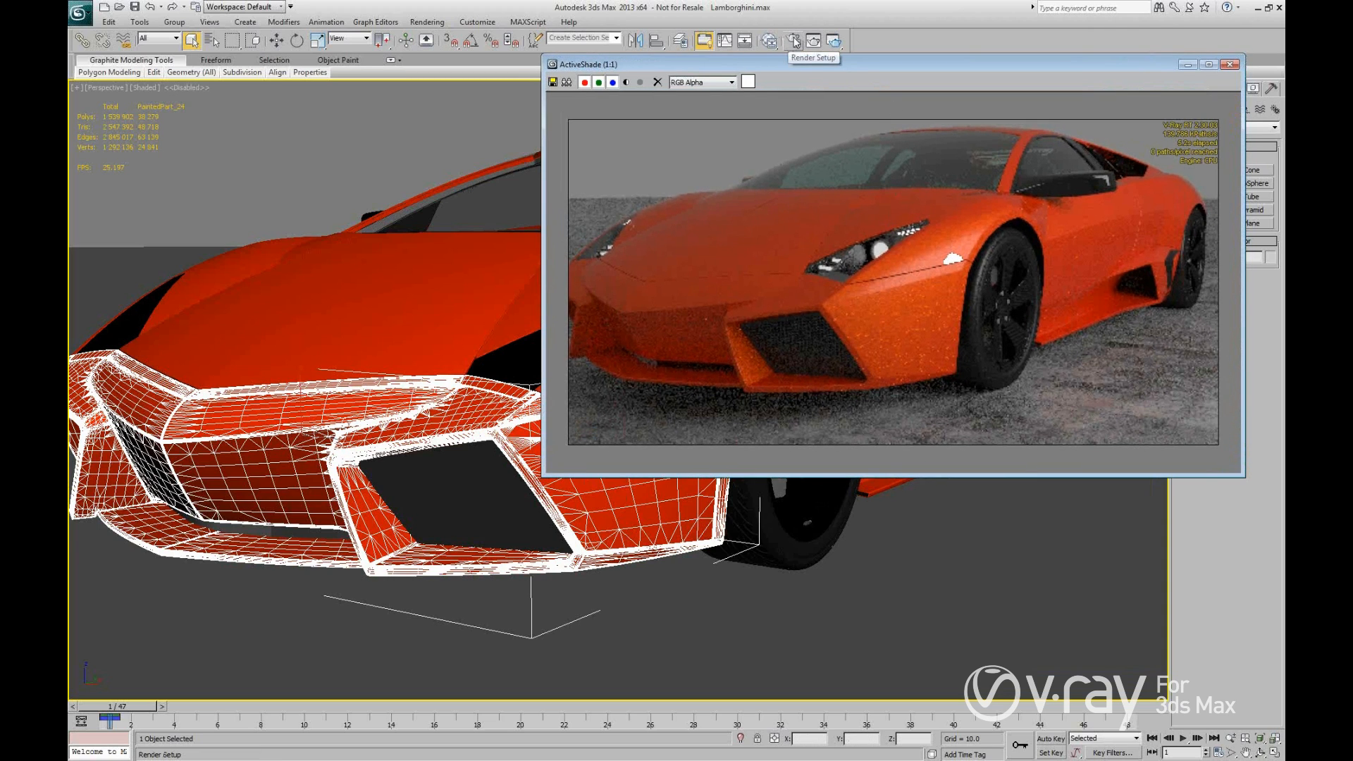
Arrange the Slate Material Editor beside the ActiveShade render and open the car paint blend material's parameters.
{"action": "left_click", "coordinate": [770, 41]}
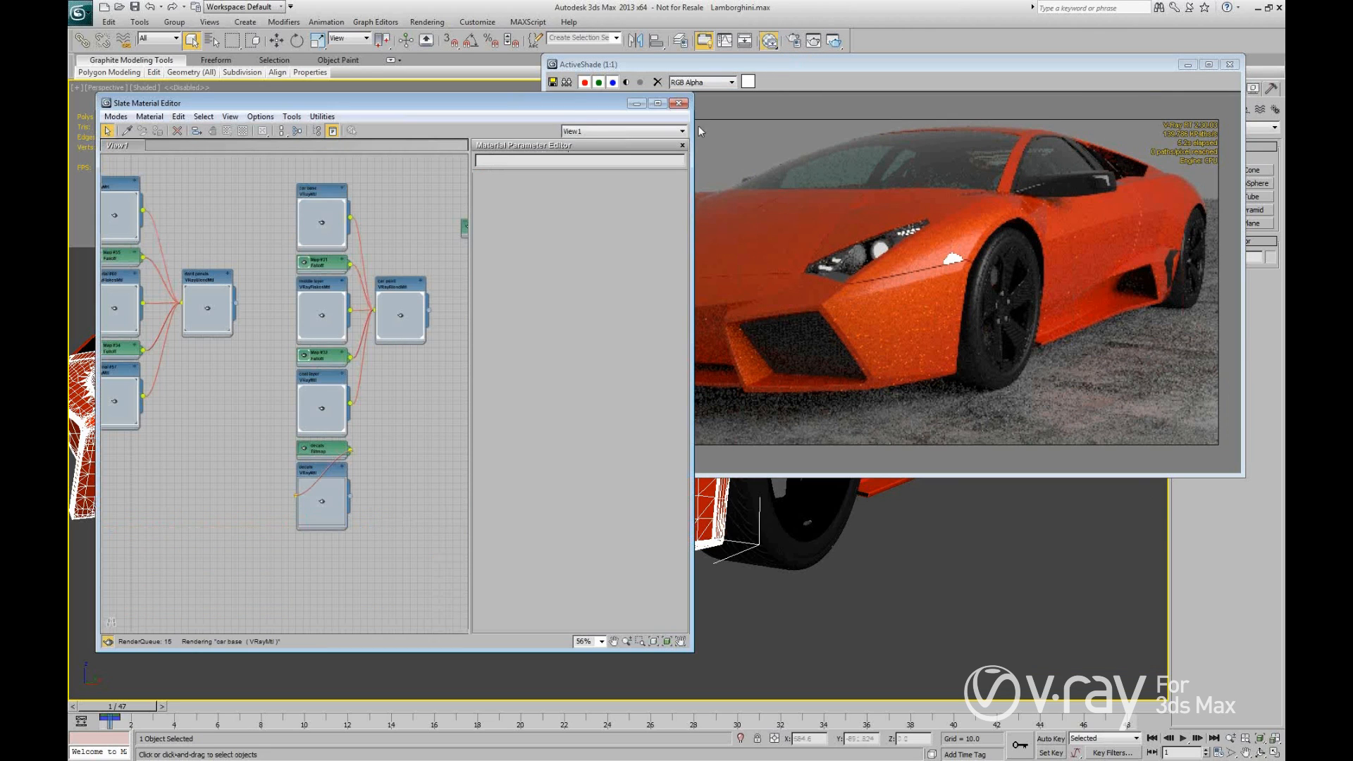
{"action": "mouse_move", "coordinate": [545, 108]}
{"action": "left_mouse_down"}
{"action": "mouse_move", "coordinate": [525, 100]}
{"action": "mouse_move", "coordinate": [551, 96]}
{"action": "left_mouse_up"}
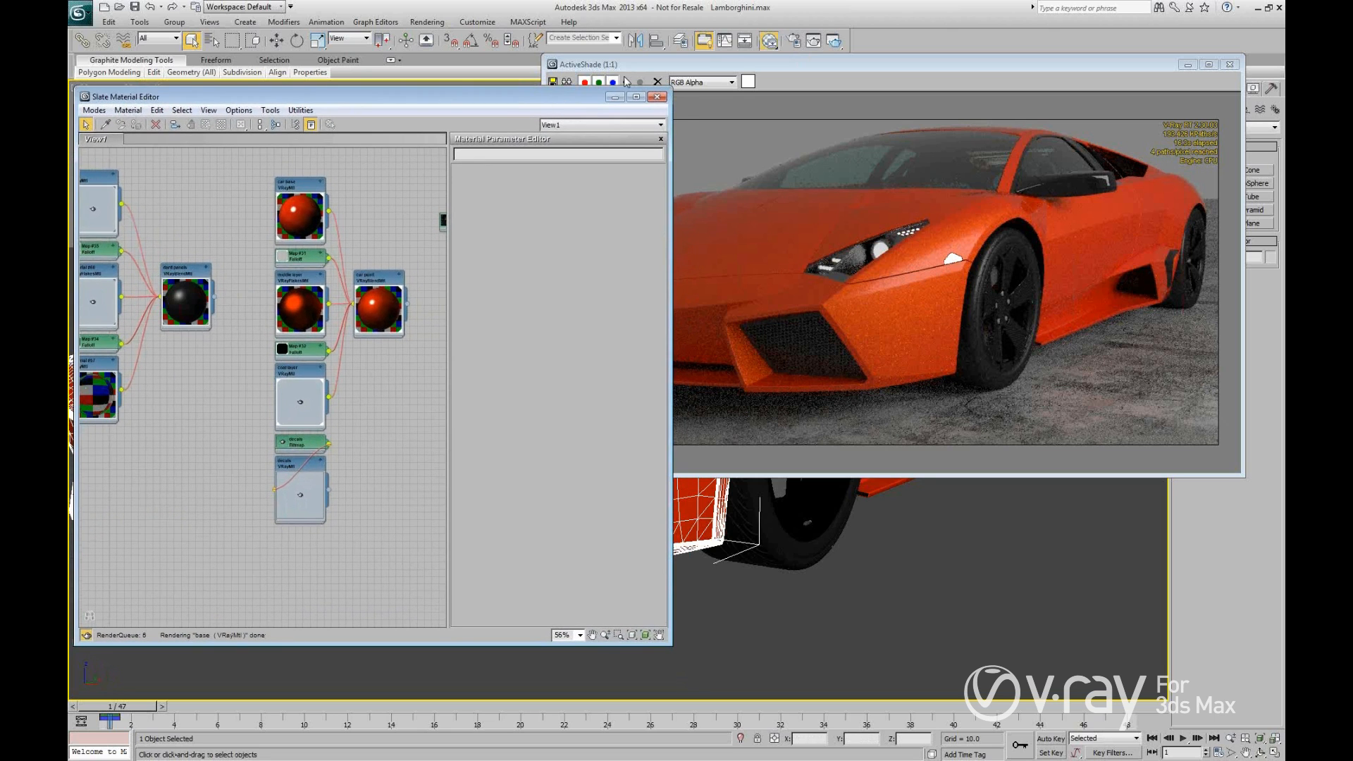
{"action": "left_click_drag", "start_coordinate": [722, 68], "coordinate": [724, 169]}
{"action": "left_click", "coordinate": [359, 420]}
{"action": "middle_click_drag", "start_coordinate": [335, 292], "coordinate": [310, 350]}
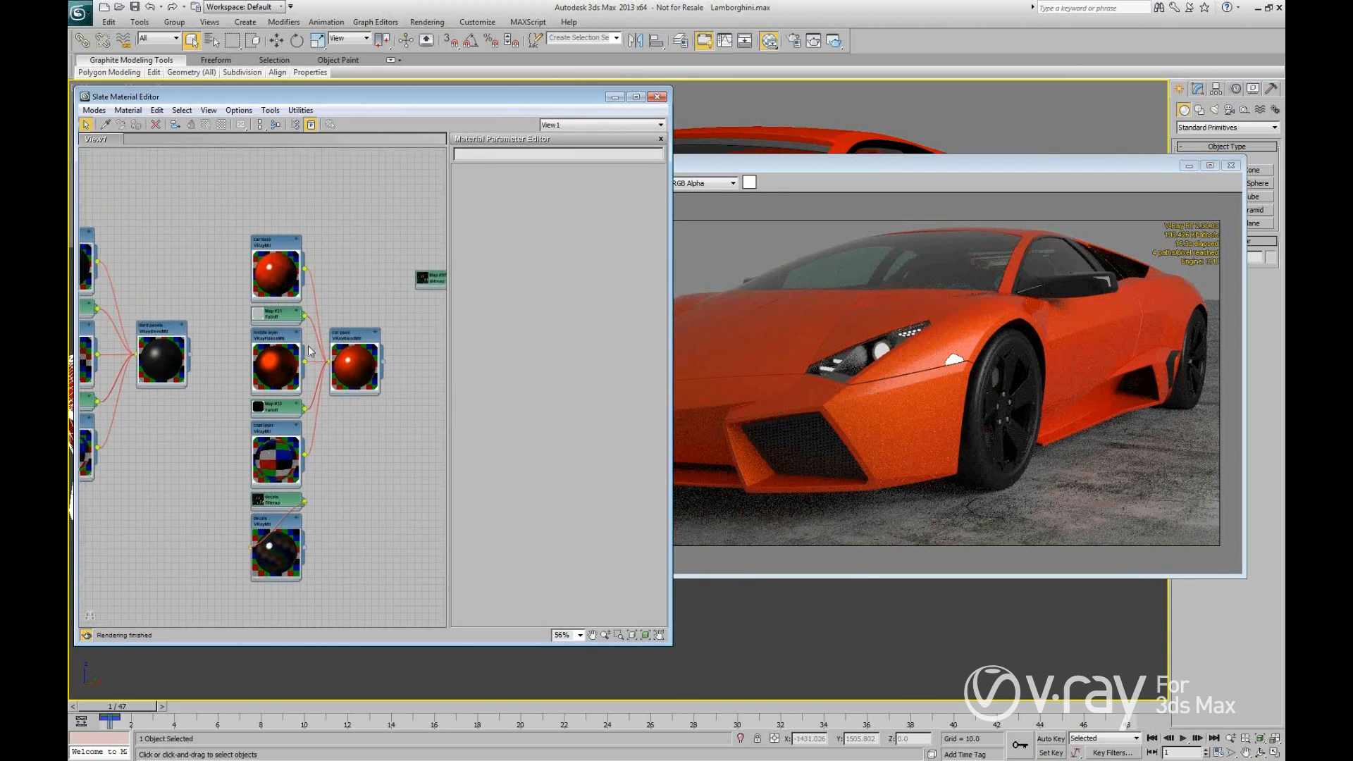
{"action": "scroll", "coordinate": [331, 357], "scroll_direction": "up", "scroll_amount": 2}
{"action": "double_click", "coordinate": [360, 345]}
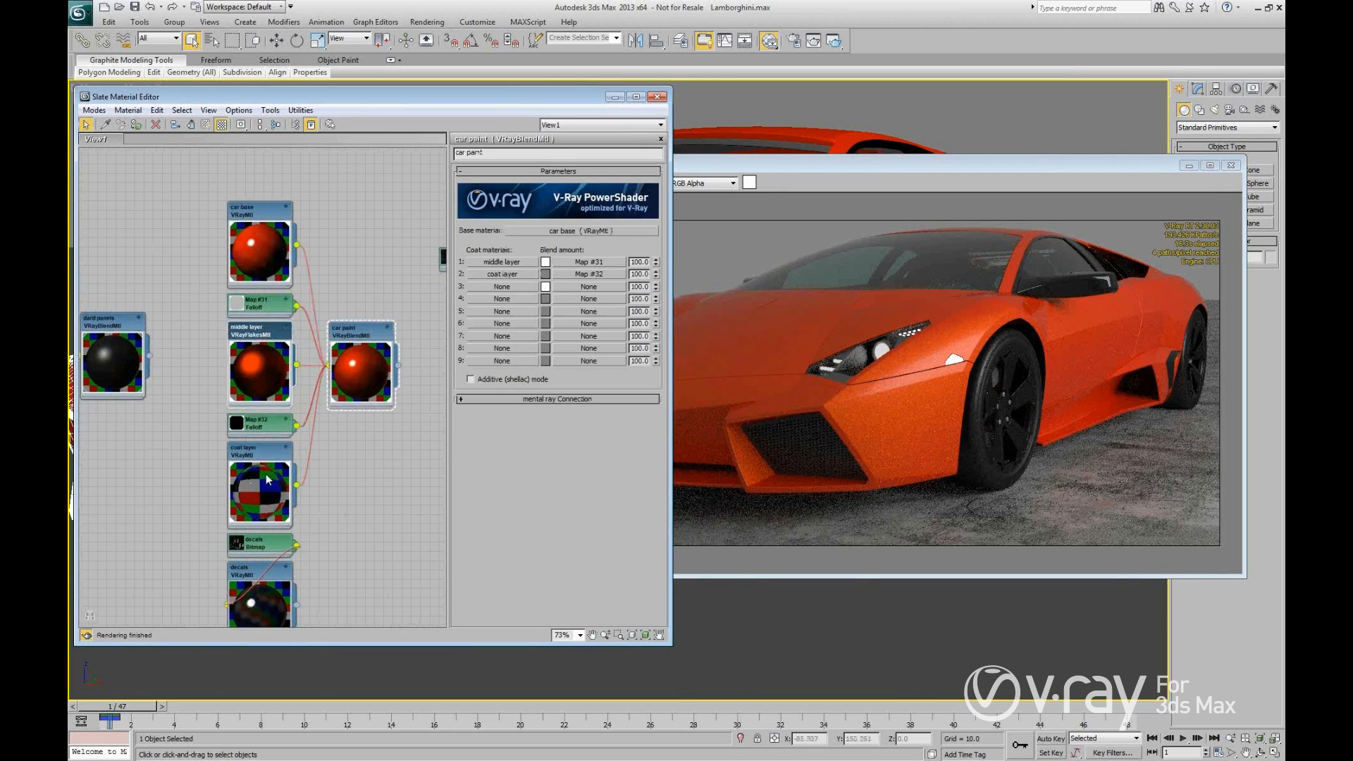
Enable Draw Region in ActiveShade and limit rendering to an area around the front fender and wheel.
{"action": "left_click", "coordinate": [907, 383]}
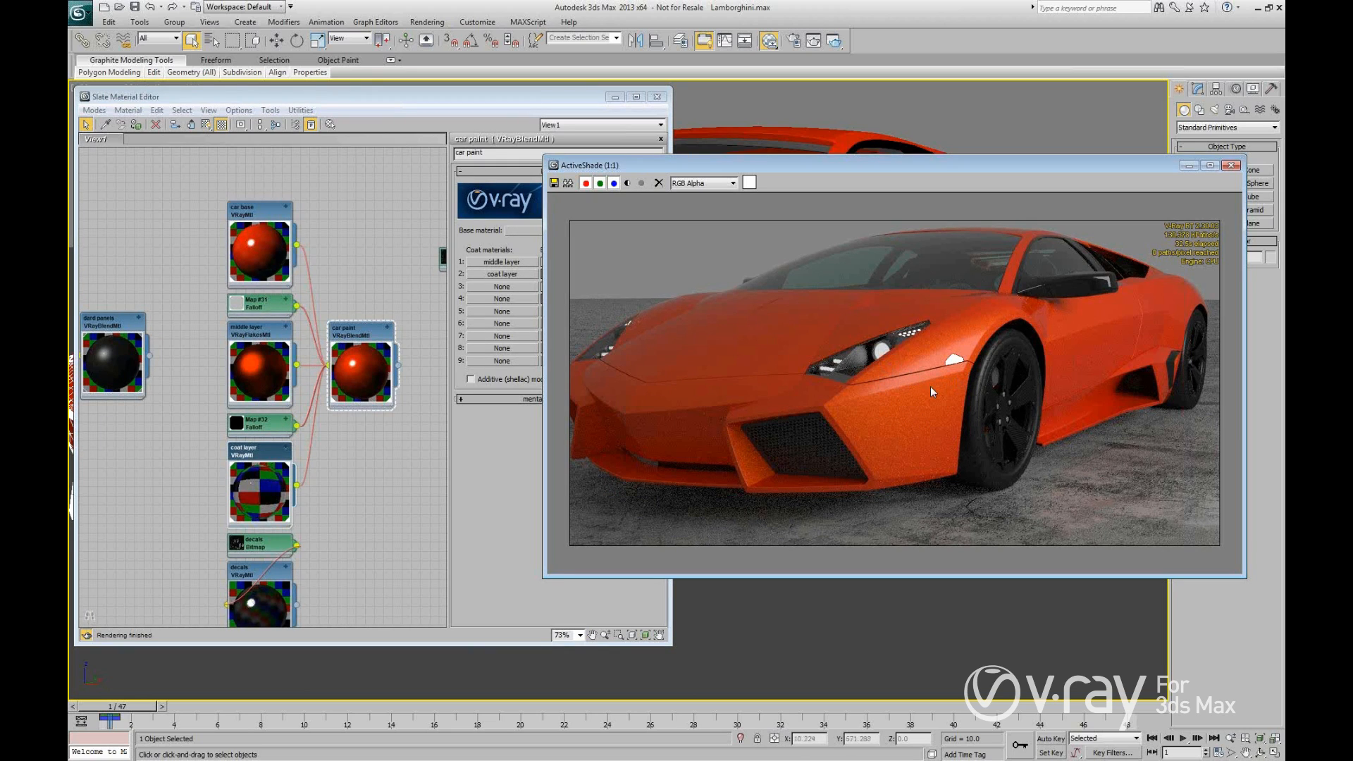
{"action": "right_click", "coordinate": [890, 361]}
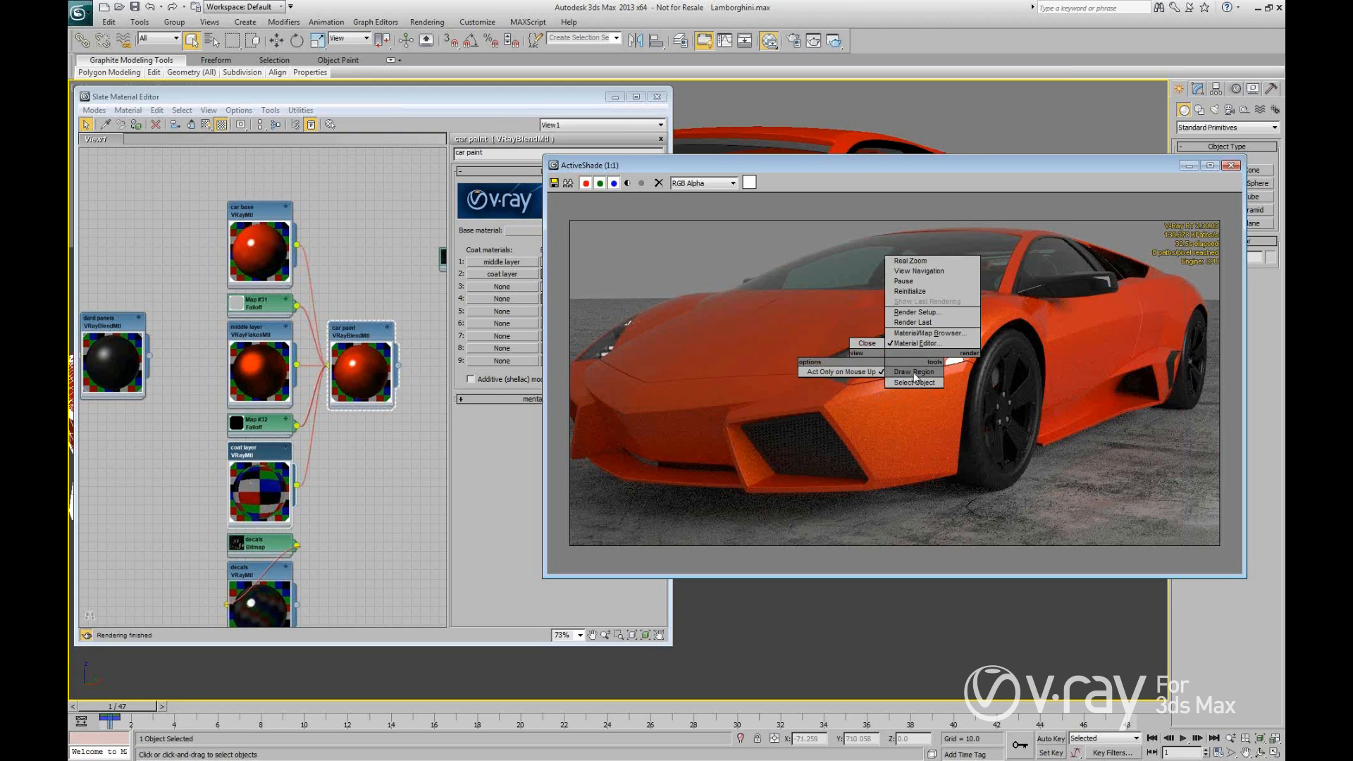
{"action": "left_click", "coordinate": [913, 375]}
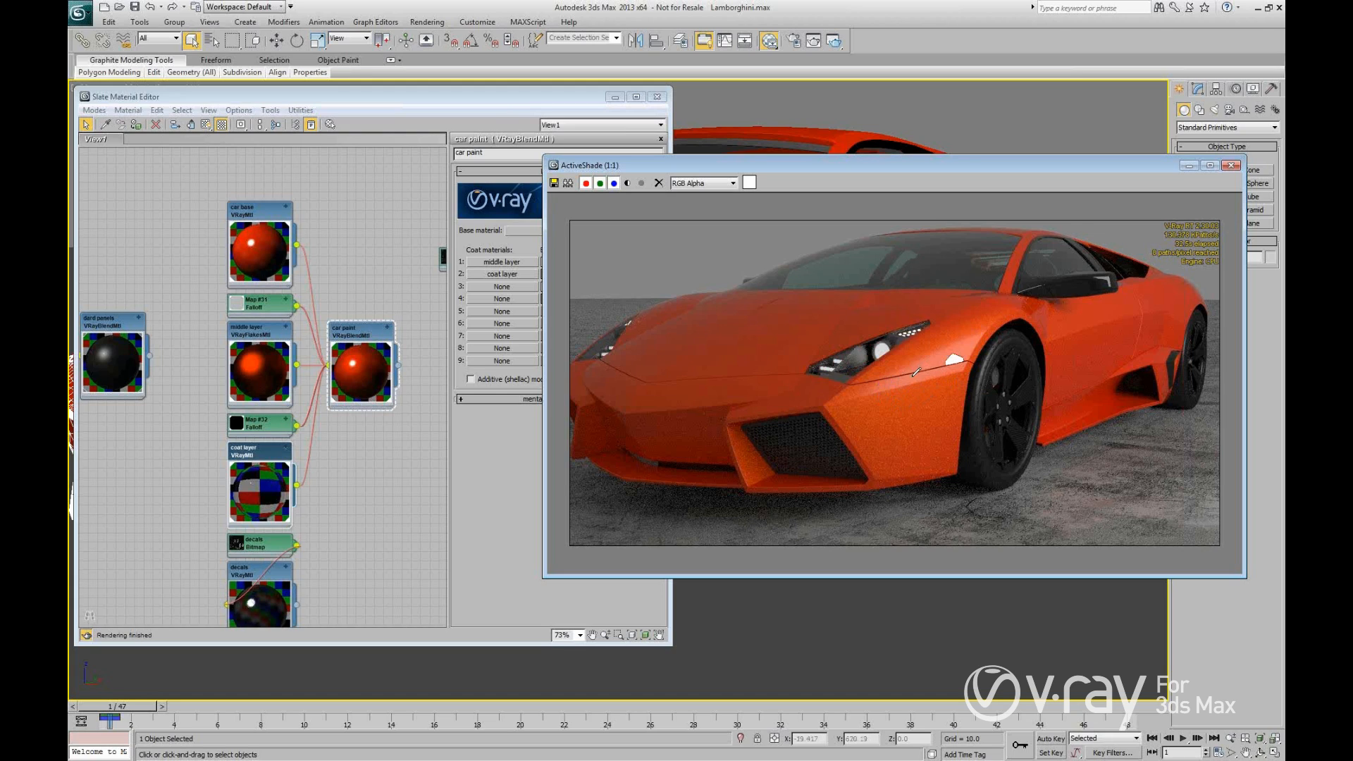
{"action": "left_click_drag", "start_coordinate": [968, 443], "coordinate": [1006, 496]}
Set the car base material's diffuse color to a bright blue of RGB 0, 184, 252.
{"action": "double_click", "coordinate": [252, 210]}
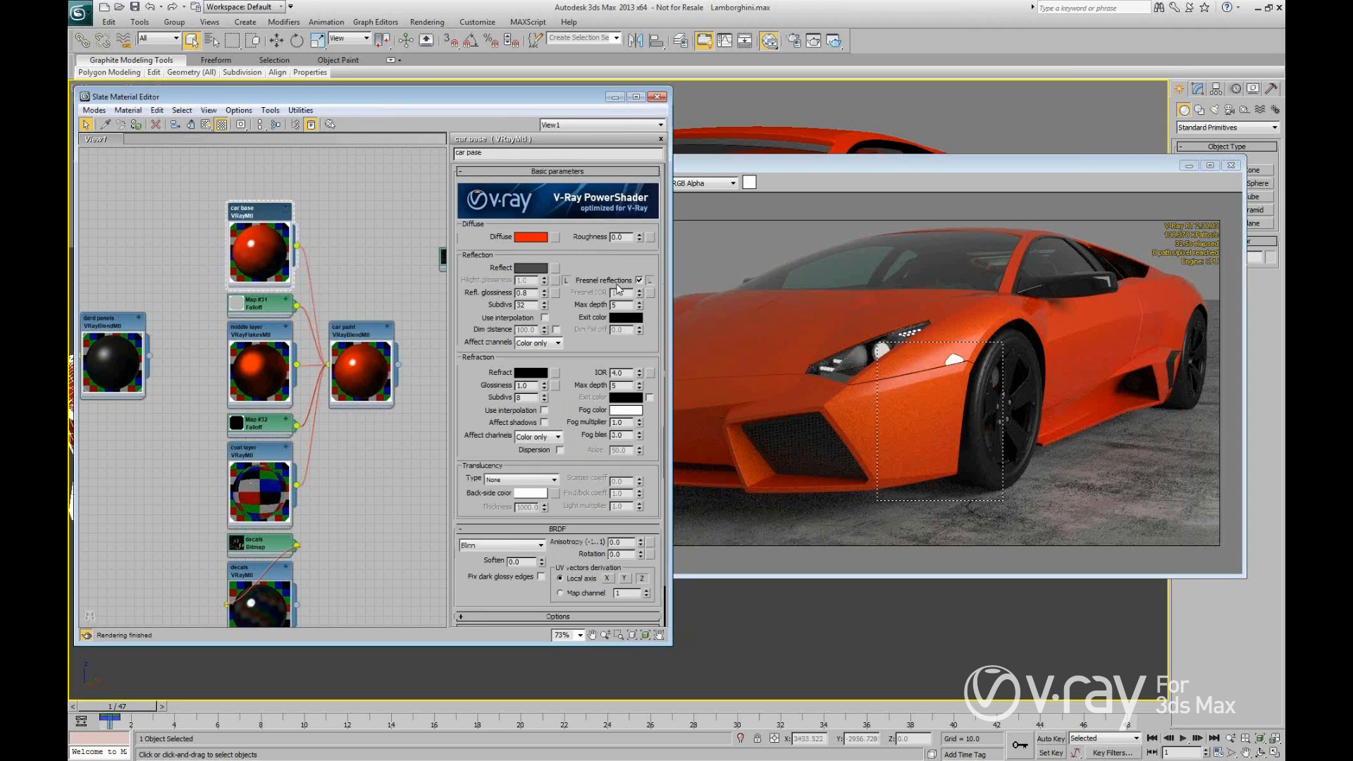
{"action": "left_click", "coordinate": [531, 236]}
{"action": "left_click_drag", "start_coordinate": [185, 575], "coordinate": [213, 572]}
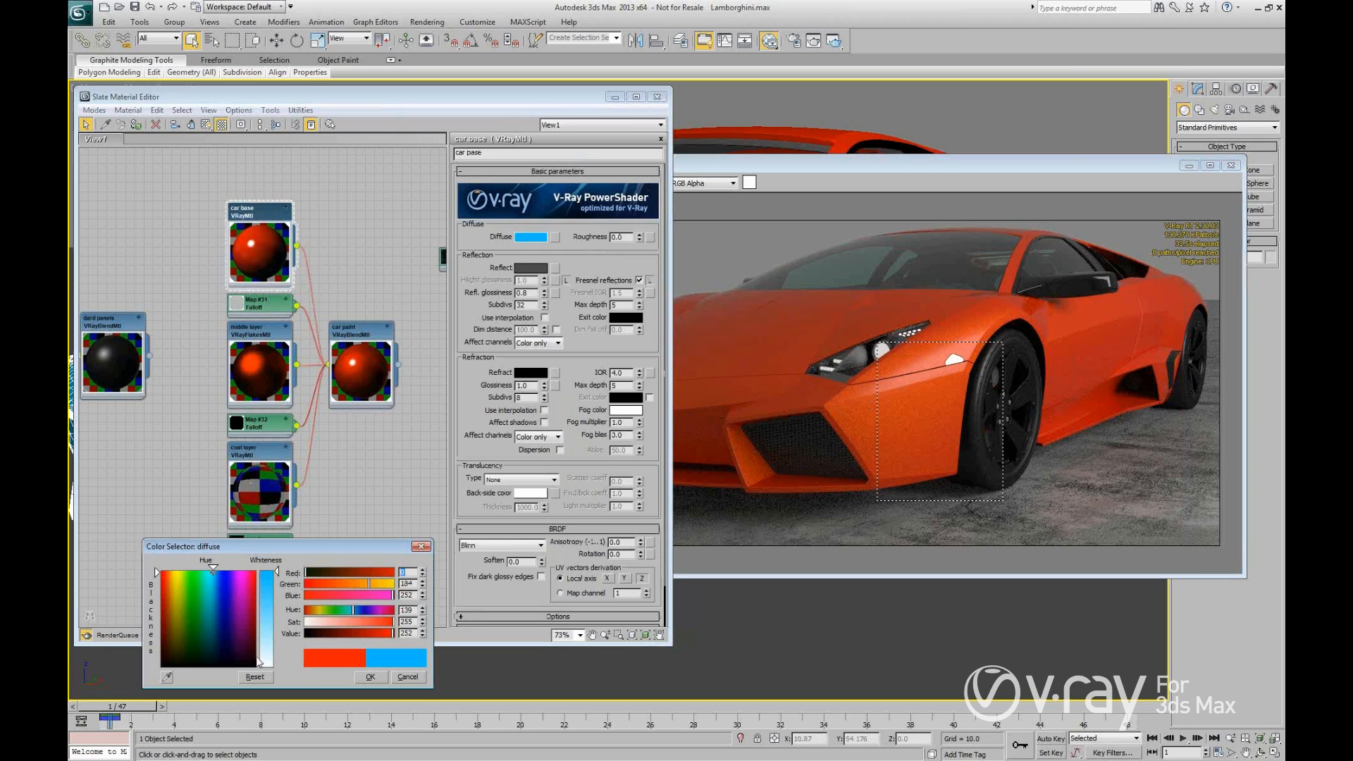
{"action": "left_click", "coordinate": [367, 677]}
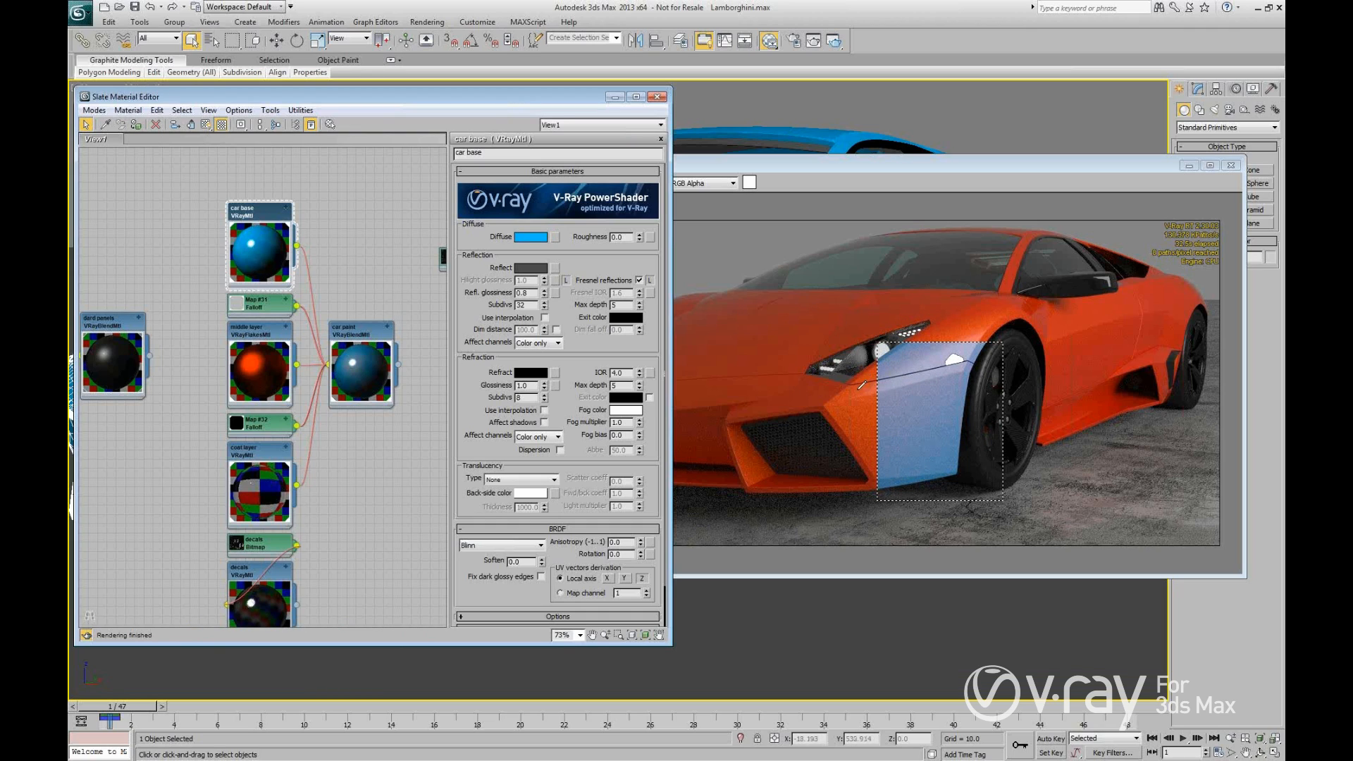
Enable Real Zoom in ActiveShade and inspect the front fender and wheel up close within the render region.
{"action": "right_click", "coordinate": [916, 389]}
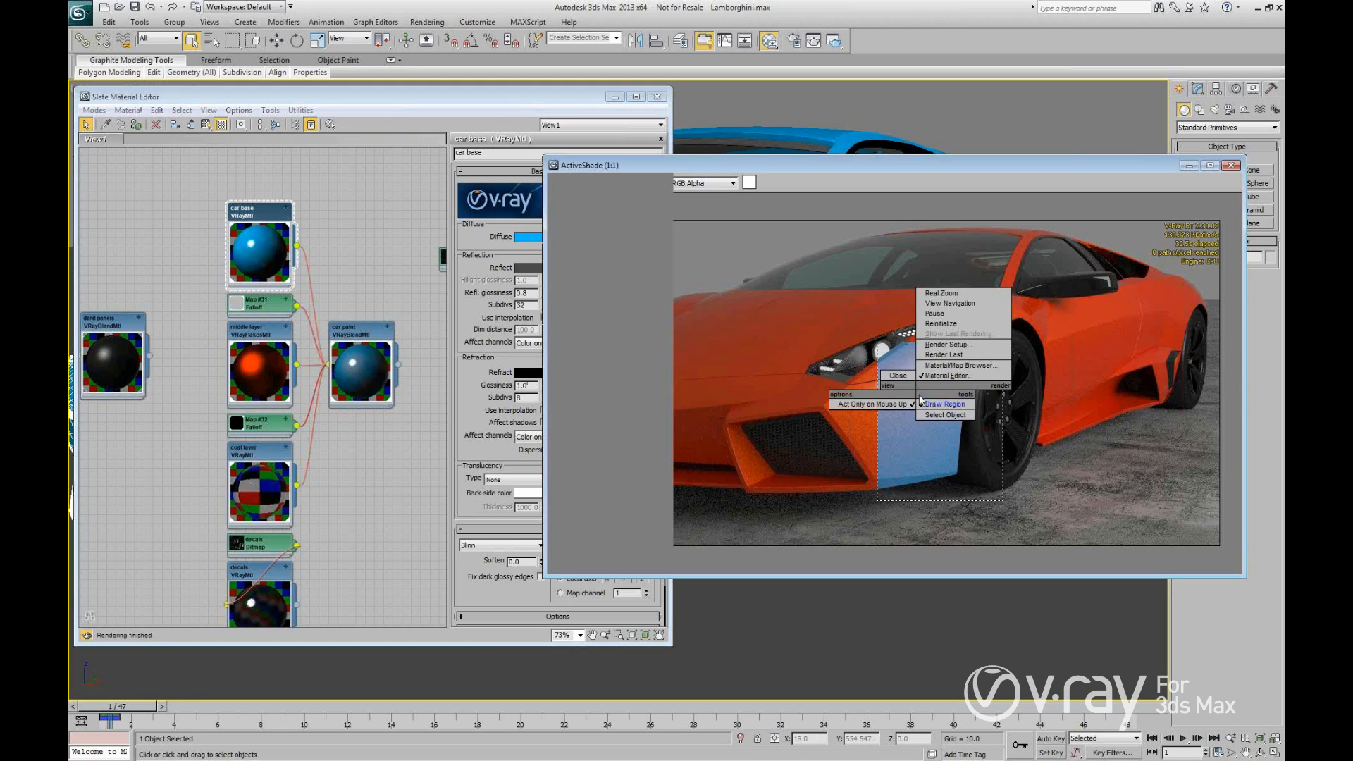
{"action": "left_click", "coordinate": [950, 294]}
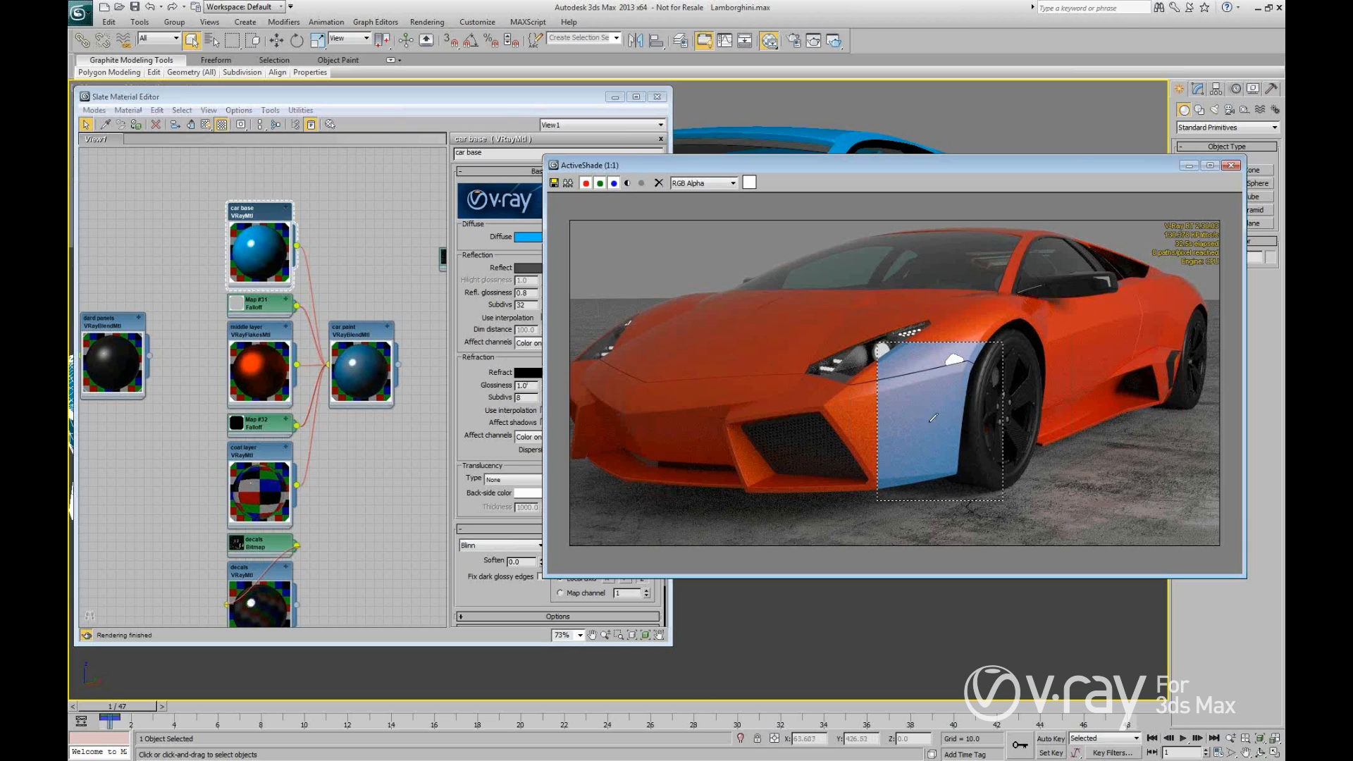
{"action": "middle_click_drag", "start_coordinate": [957, 366], "coordinate": [945, 394]}
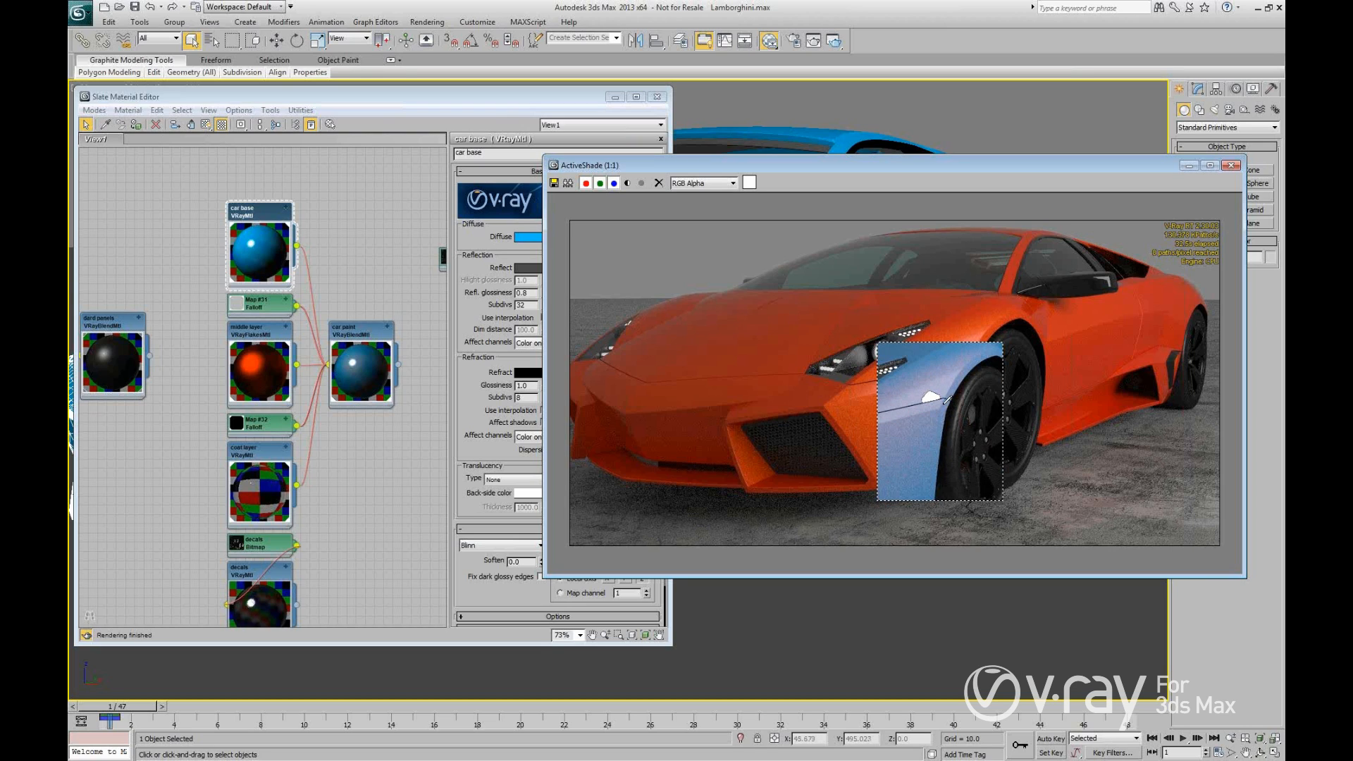
{"action": "scroll", "coordinate": [946, 402], "scroll_direction": "up", "scroll_amount": 1}
{"action": "middle_click_drag", "start_coordinate": [939, 405], "coordinate": [927, 411]}
{"action": "scroll", "coordinate": [927, 411], "scroll_direction": "up", "scroll_amount": 3}
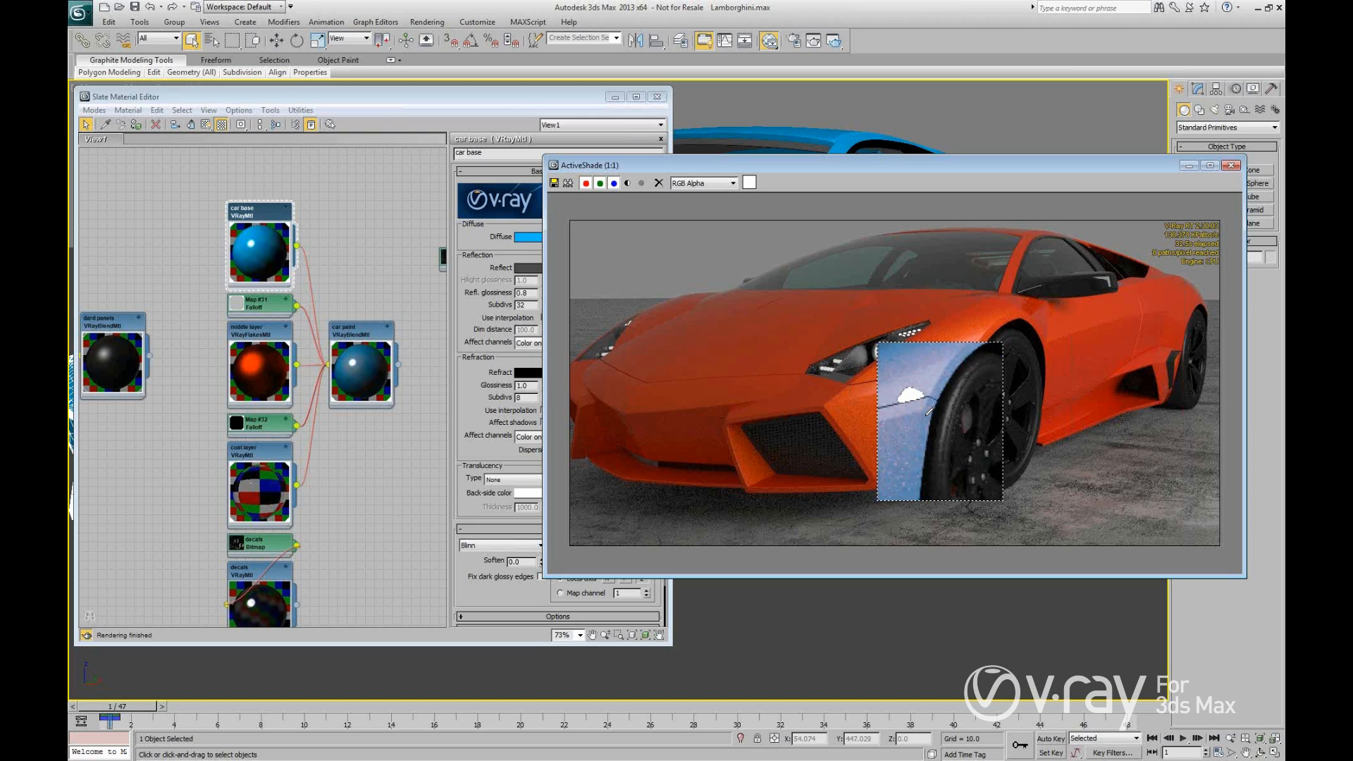
{"action": "middle_click_drag", "start_coordinate": [934, 403], "coordinate": [893, 458]}
{"action": "scroll", "coordinate": [892, 457], "scroll_direction": "down", "scroll_amount": 3}
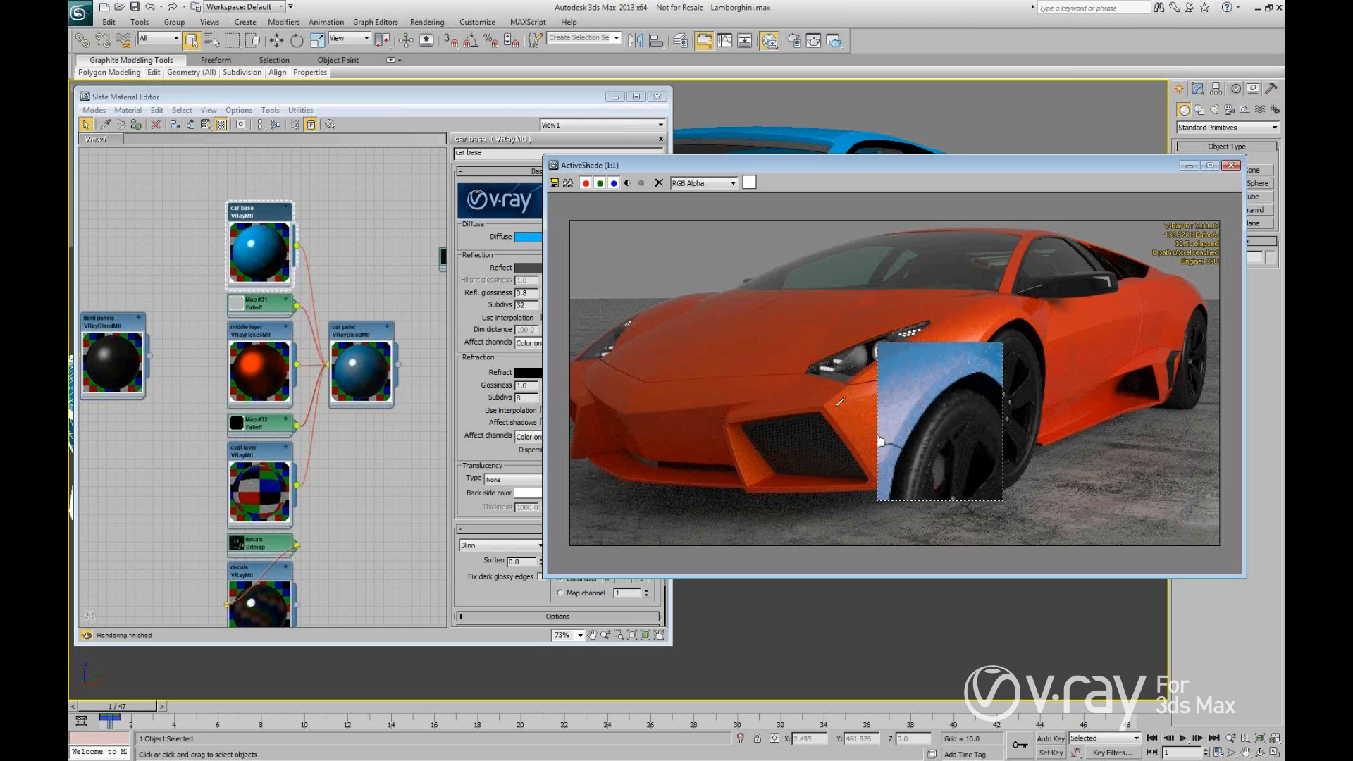
Redraw the ActiveShade region larger around the front wheel and zoom it in on the fender's paint flakes.
{"action": "left_click_drag", "start_coordinate": [1046, 334], "coordinate": [880, 521]}
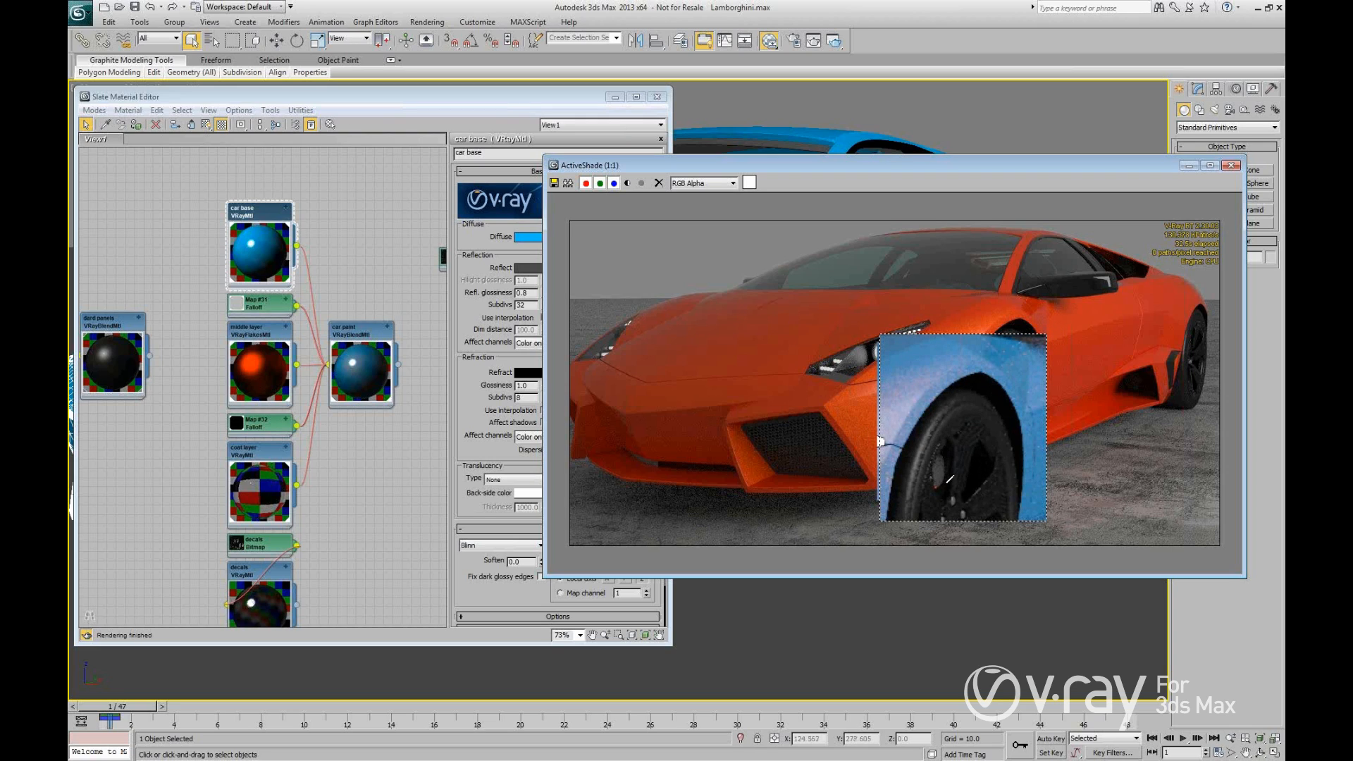
{"action": "scroll", "coordinate": [887, 440], "scroll_direction": "up", "scroll_amount": 1}
{"action": "middle_click_drag", "start_coordinate": [972, 481], "coordinate": [998, 479]}
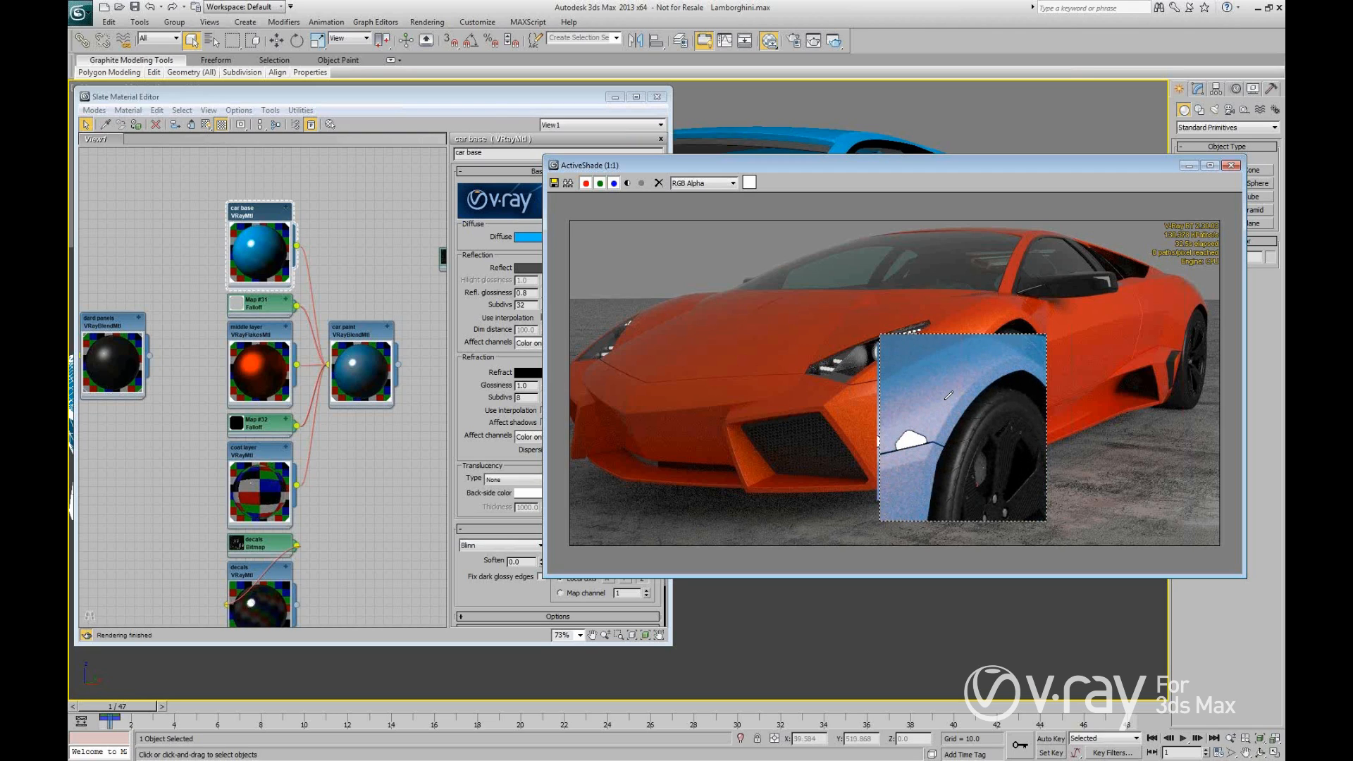
{"action": "scroll", "coordinate": [945, 401], "scroll_direction": "up", "scroll_amount": 1}
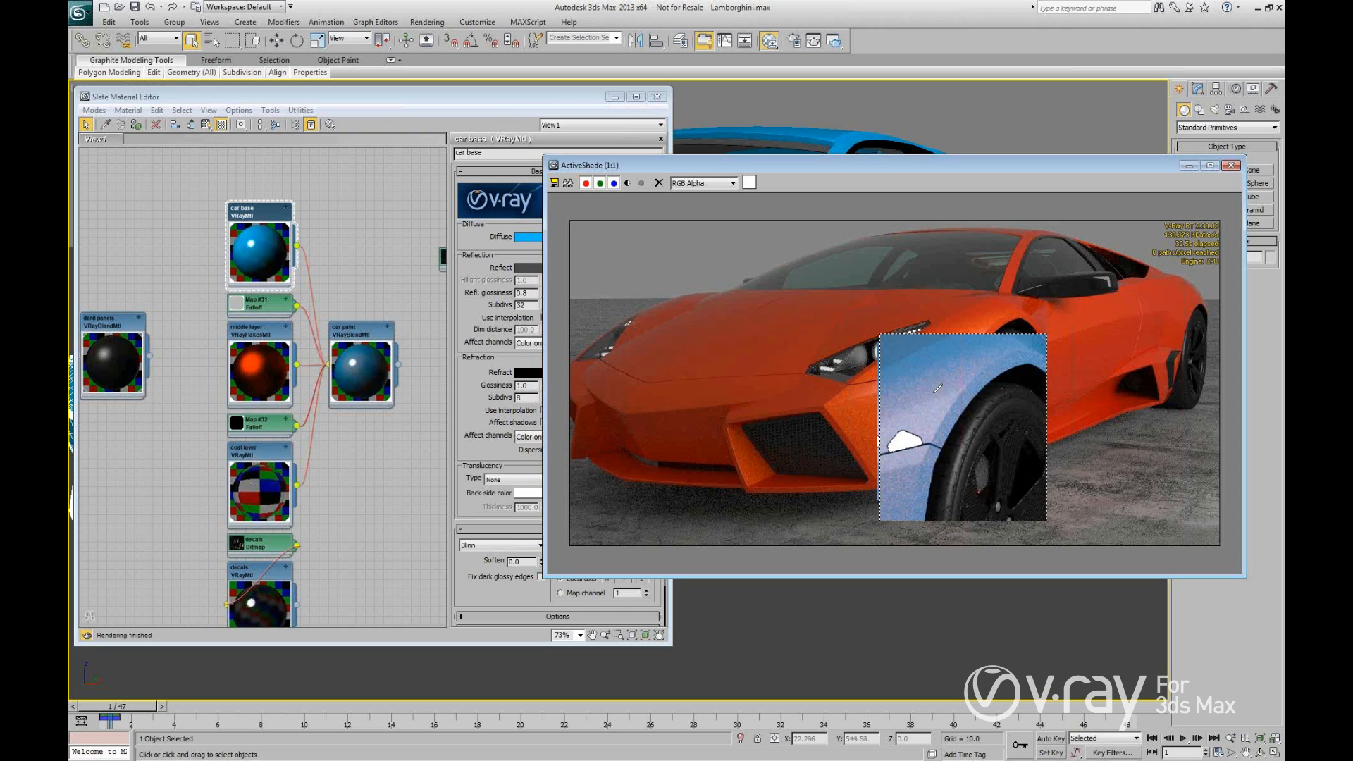
{"action": "scroll", "coordinate": [938, 387], "scroll_direction": "up", "scroll_amount": 1}
{"action": "scroll", "coordinate": [949, 396], "scroll_direction": "up", "scroll_amount": 1}
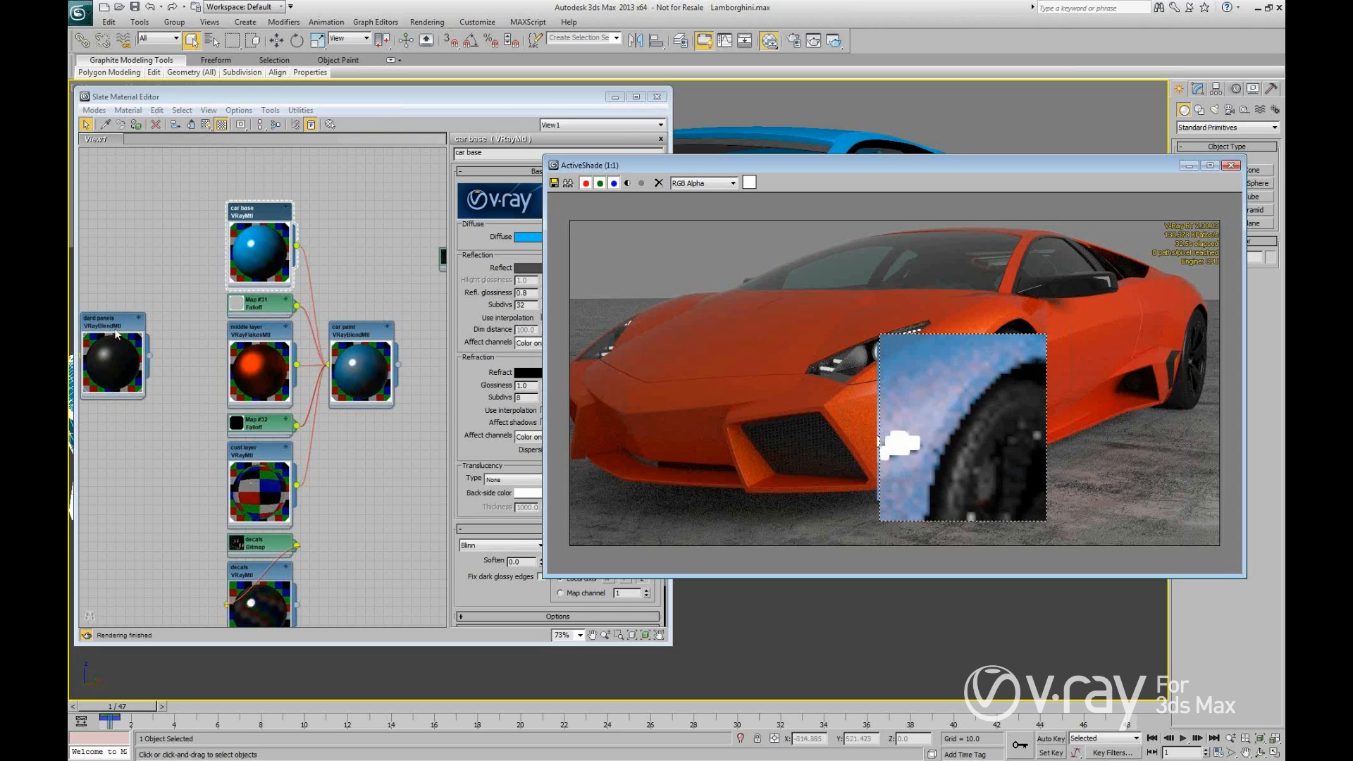
Set the middle layer's flake color to a pale blue of RGB 171, 219, 237.
{"action": "left_click", "coordinate": [259, 367]}
{"action": "left_click", "coordinate": [652, 186]}
{"action": "left_click_drag", "start_coordinate": [275, 548], "coordinate": [358, 371]}
{"action": "left_click_drag", "start_coordinate": [365, 429], "coordinate": [365, 451]}
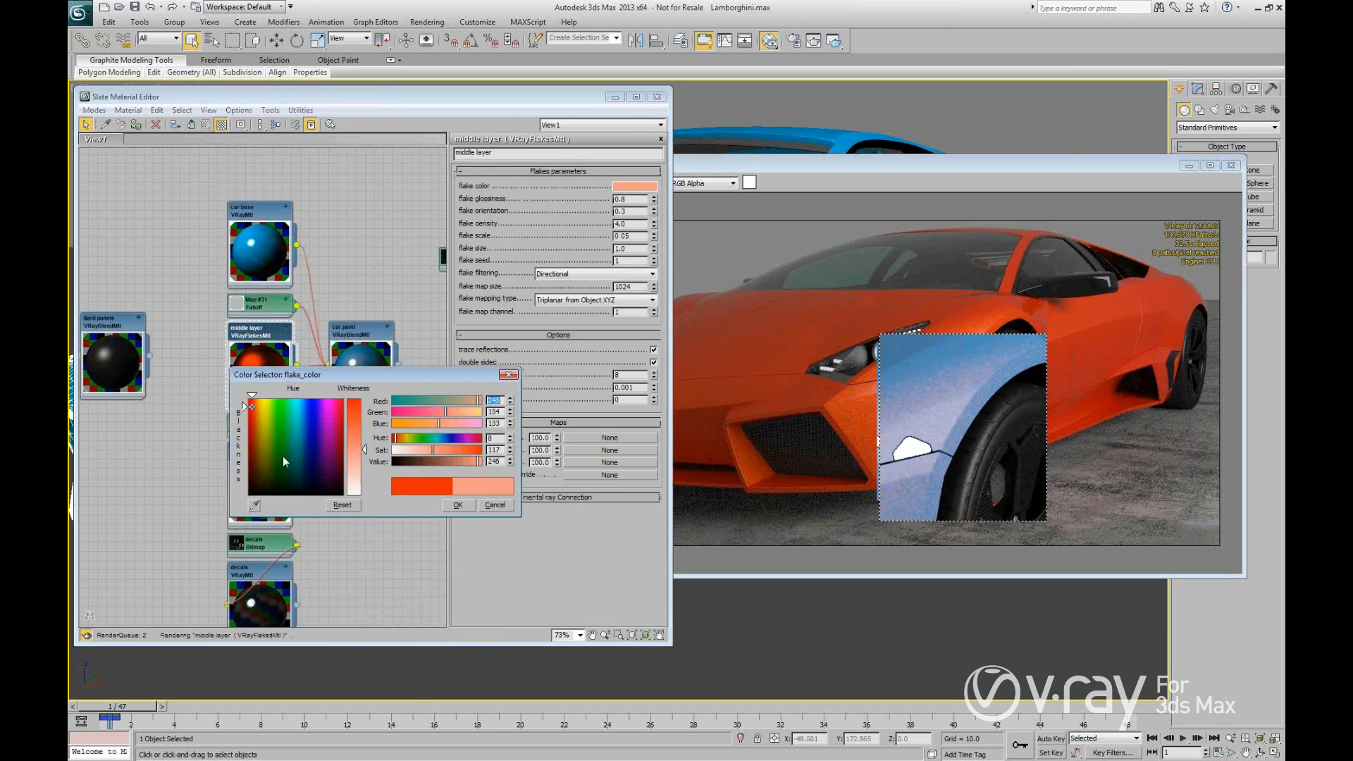
{"action": "left_click_drag", "start_coordinate": [293, 414], "coordinate": [301, 420]}
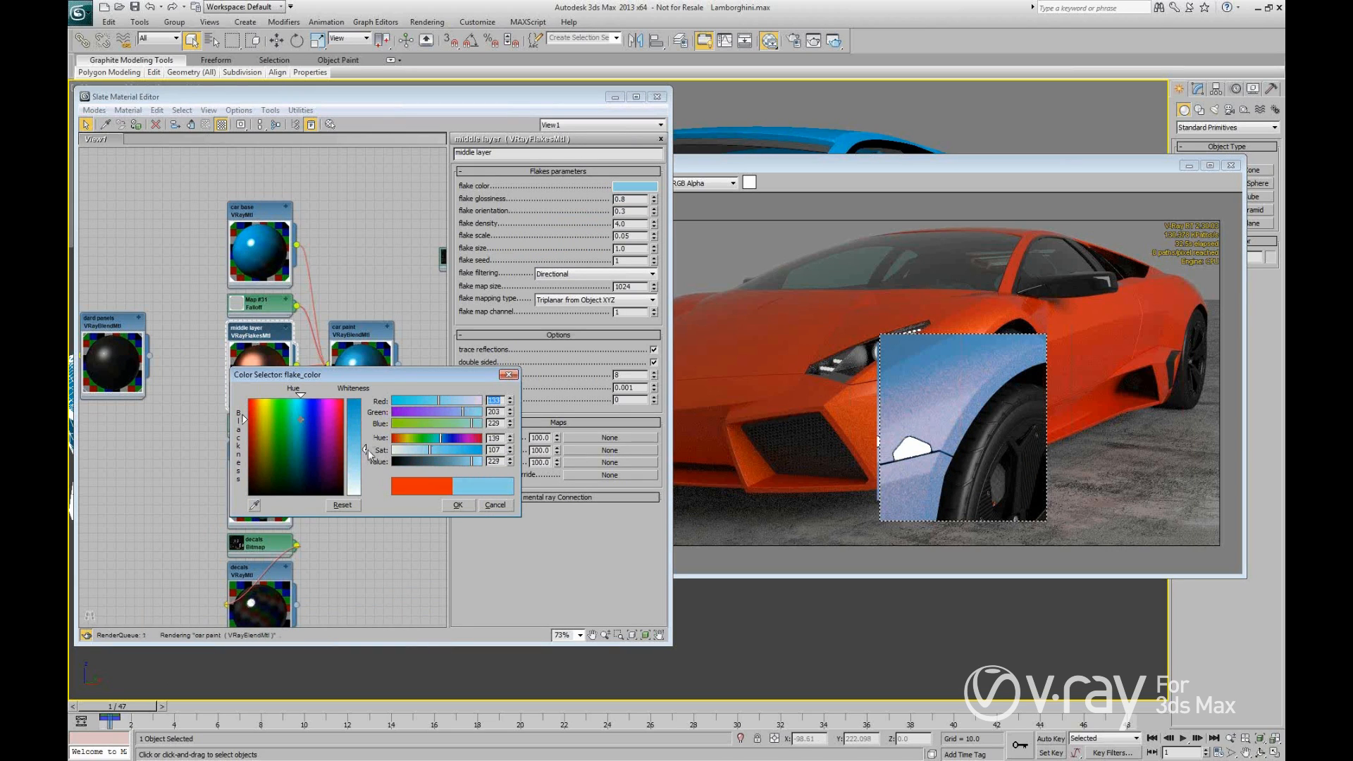
{"action": "left_click_drag", "start_coordinate": [366, 450], "coordinate": [366, 463]}
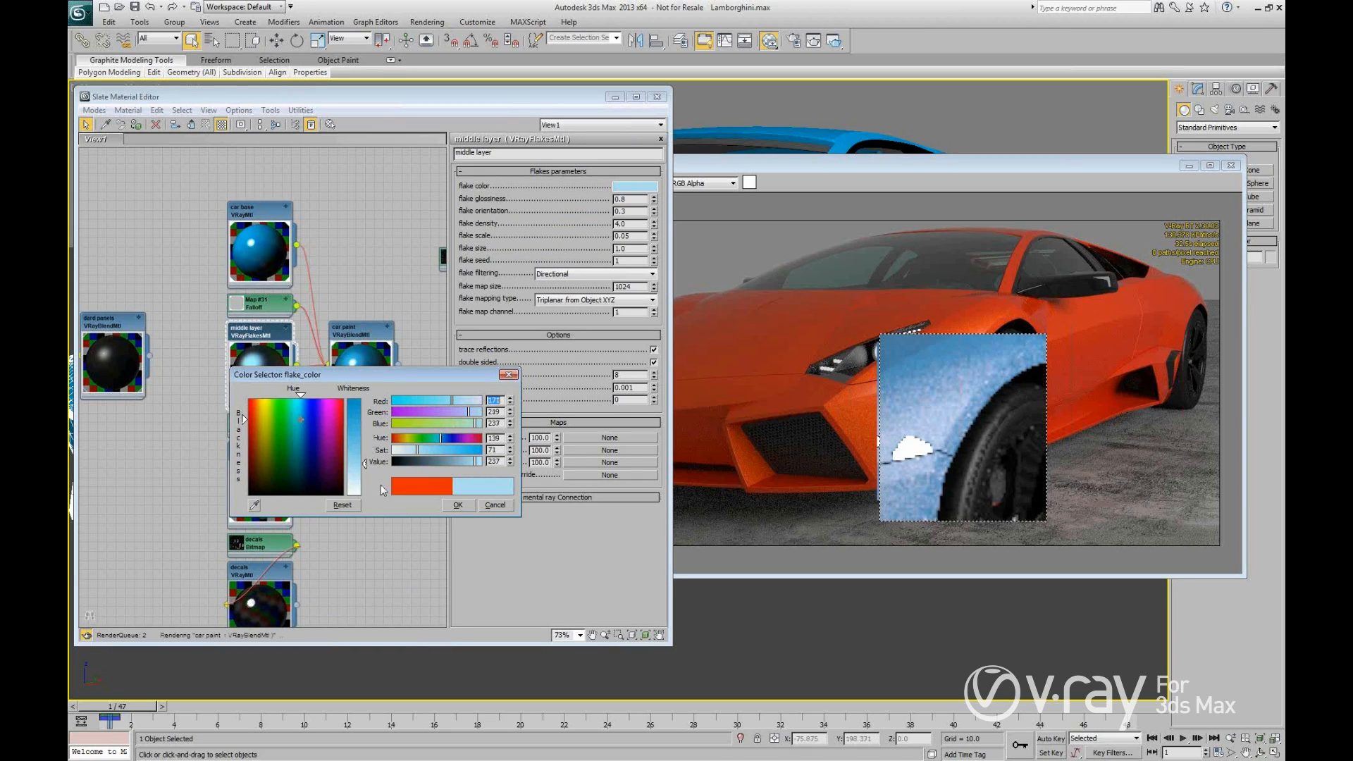
{"action": "left_click", "coordinate": [463, 506]}
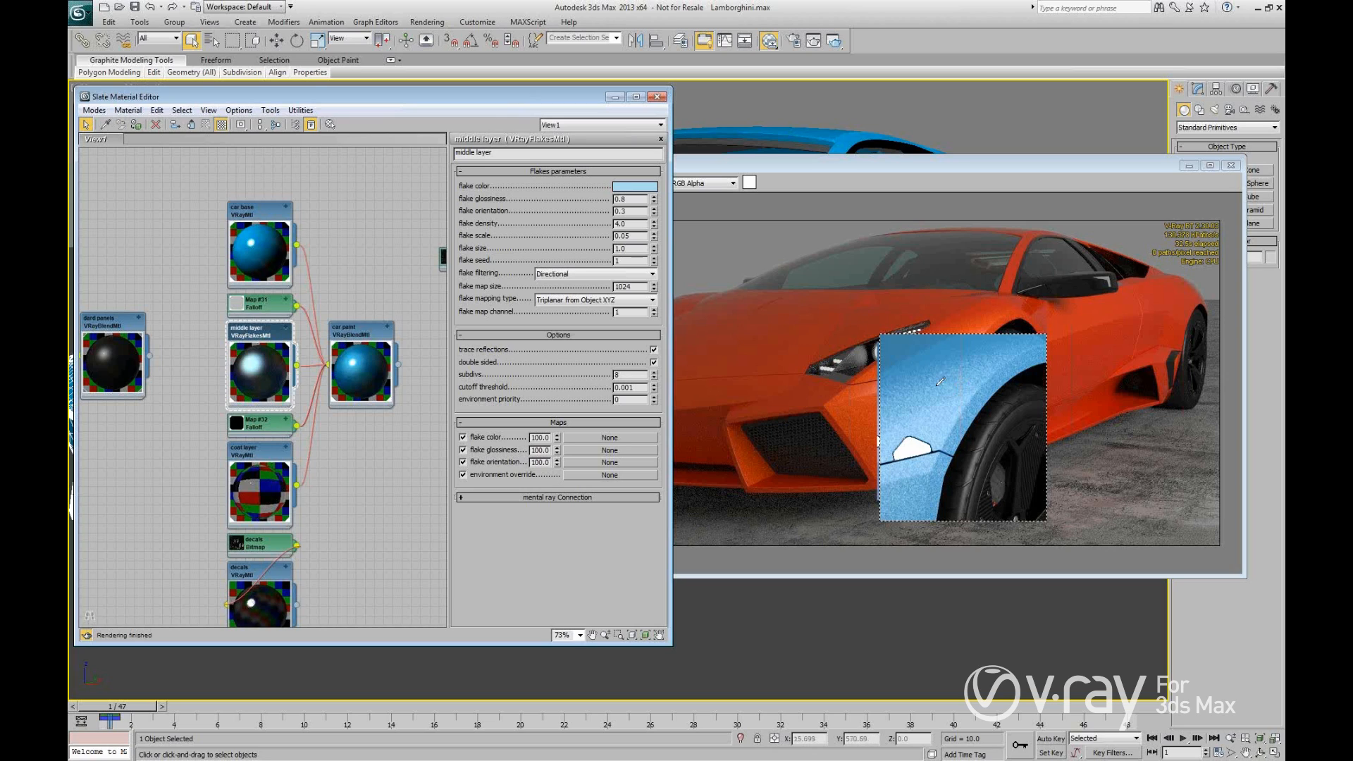
Turn off Real Zoom and Draw Region in ActiveShade to return to the full unzoomed render.
{"action": "right_click", "coordinate": [965, 406]}
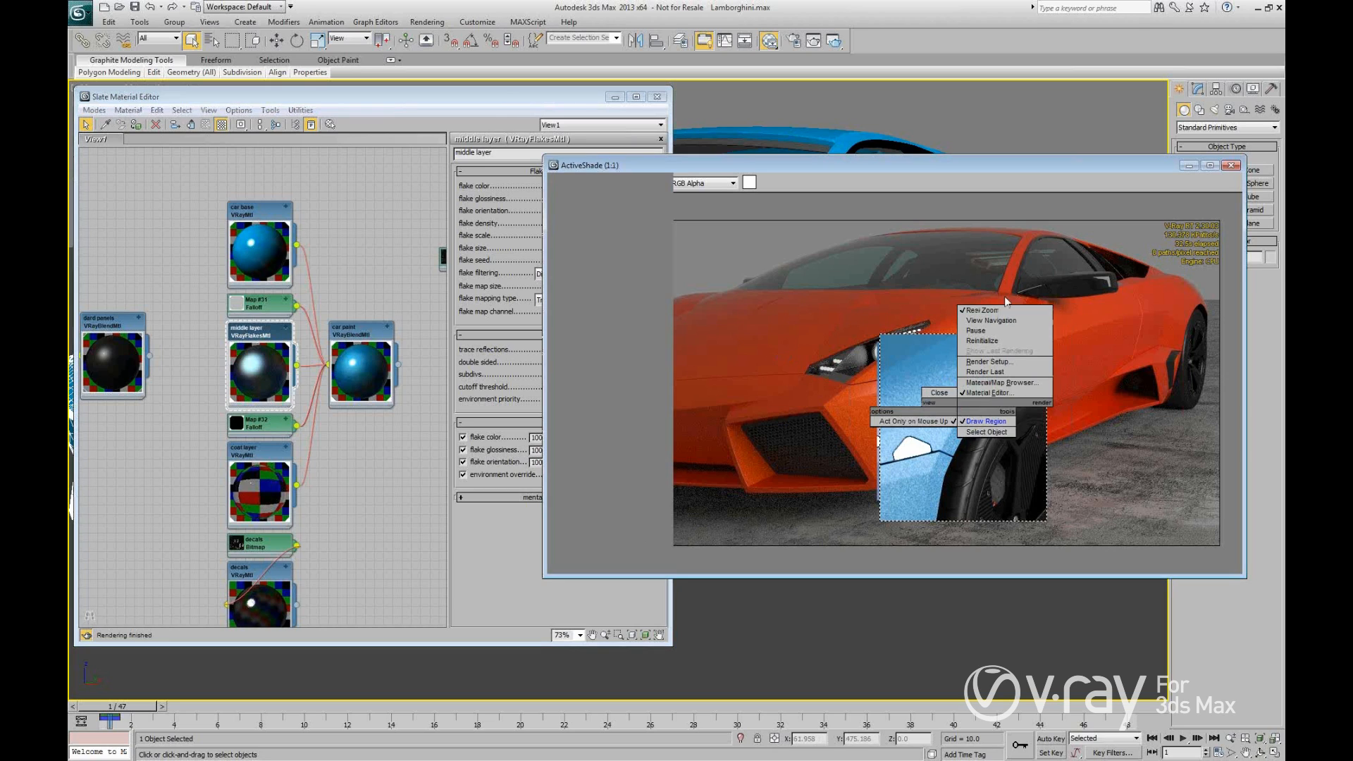
{"action": "left_click", "coordinate": [1002, 321]}
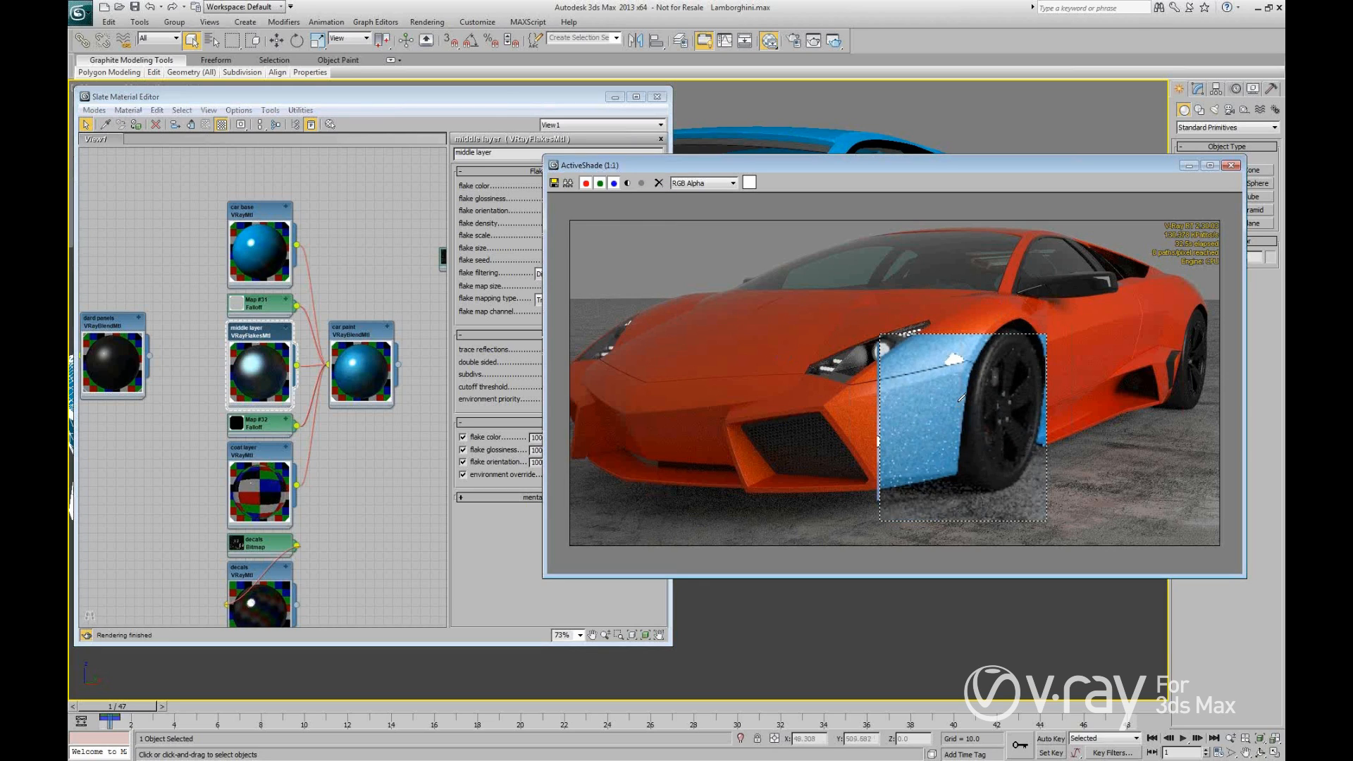
{"action": "right_click", "coordinate": [928, 383]}
{"action": "left_click", "coordinate": [939, 392]}
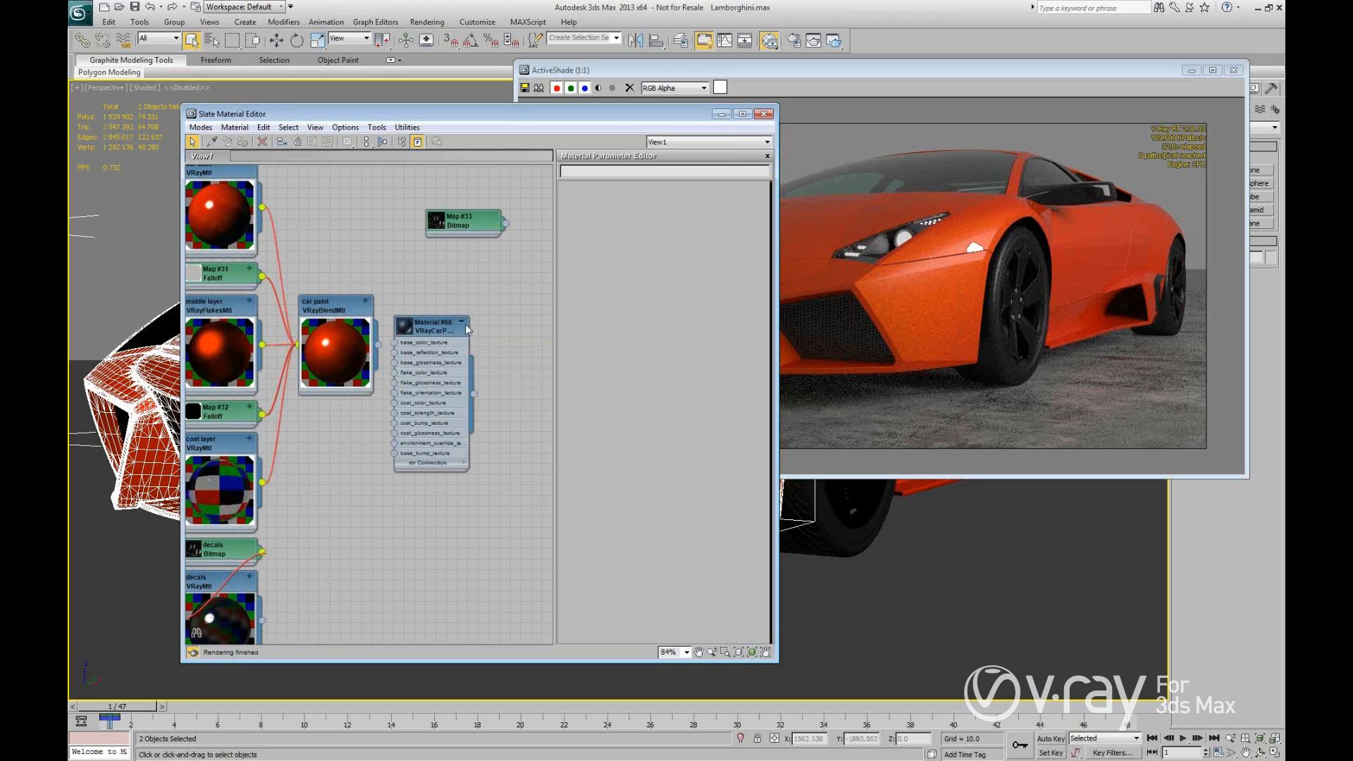
Collapse the parameter slots of the VRayCarPaintMtl node Material #66 and enlarge its preview.
{"action": "left_click", "coordinate": [463, 322]}
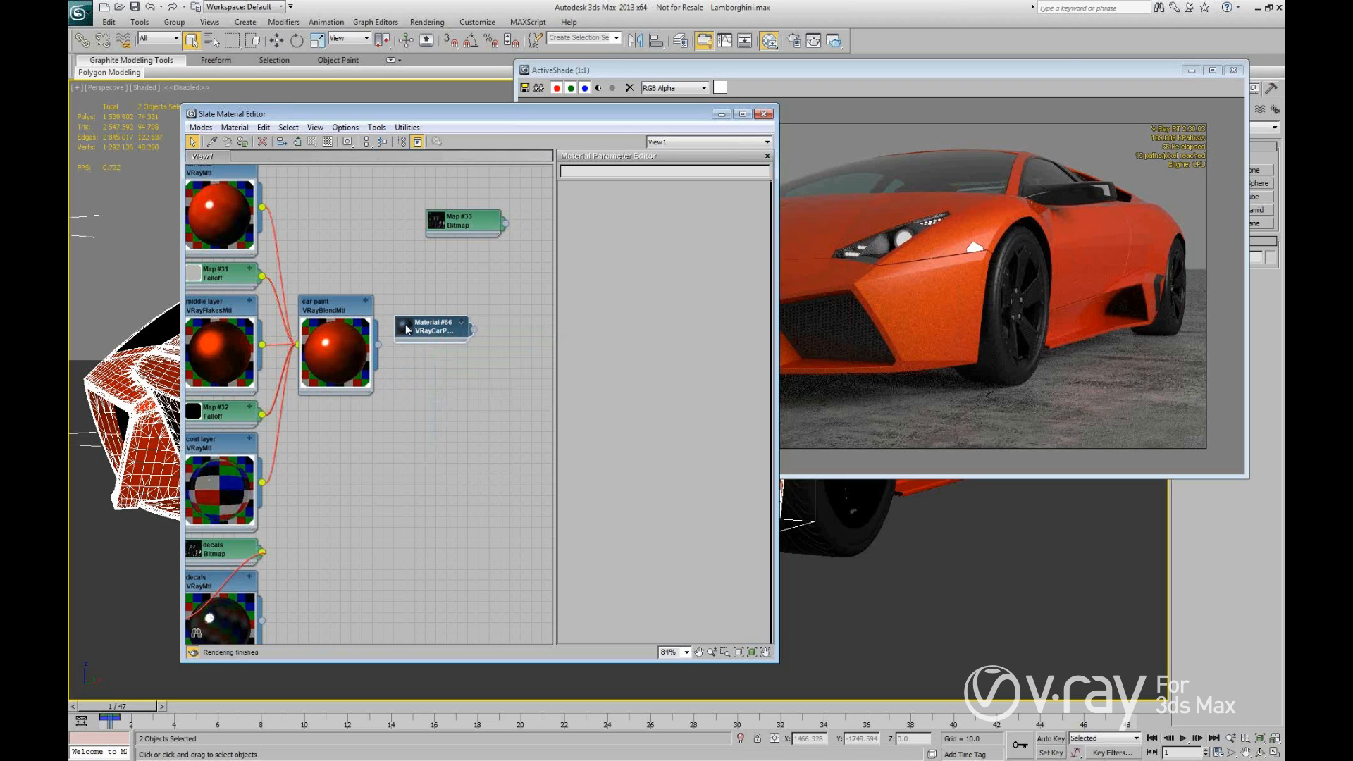
{"action": "left_click", "coordinate": [407, 328]}
Uncover the car in the viewport and add the door, roof, side skirt and rear body panels to the selection.
{"action": "left_click", "coordinate": [1191, 71]}
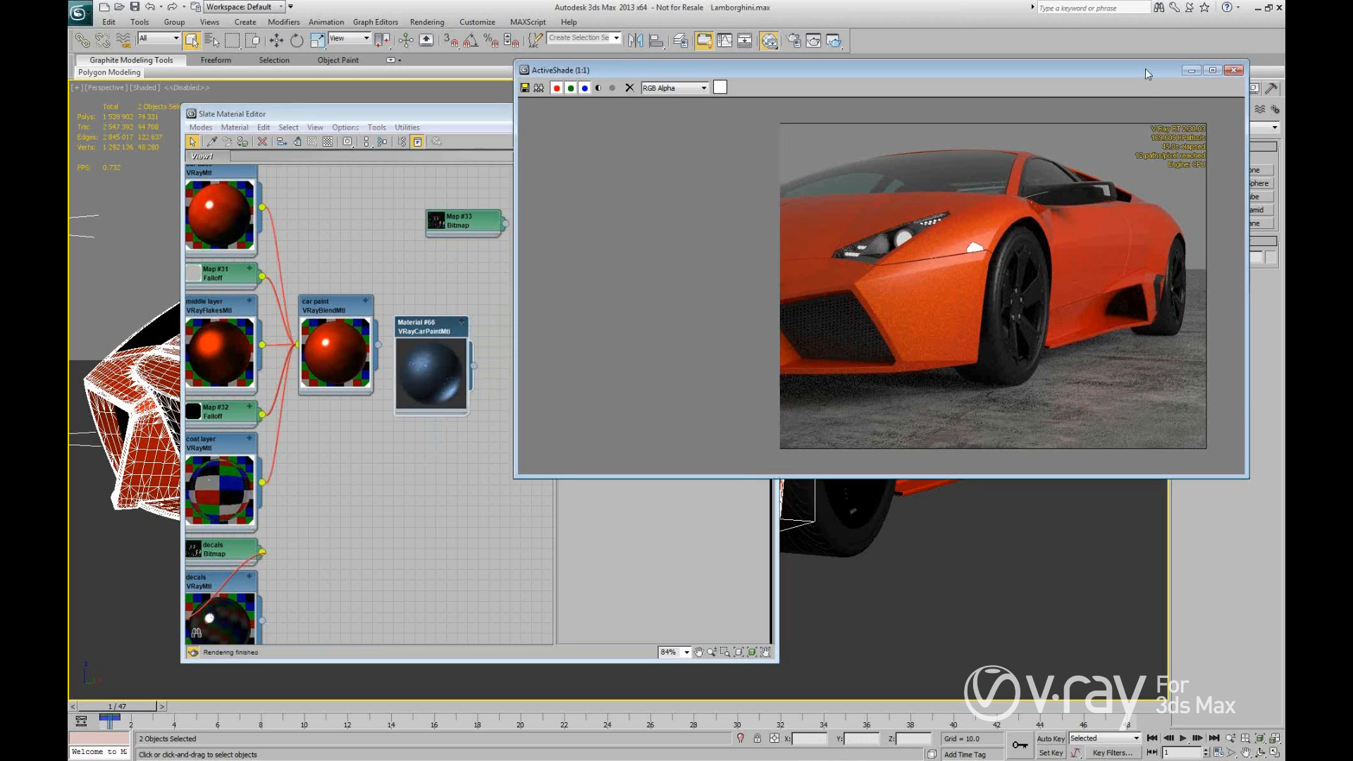
{"action": "left_click_drag", "start_coordinate": [568, 114], "coordinate": [437, 86]}
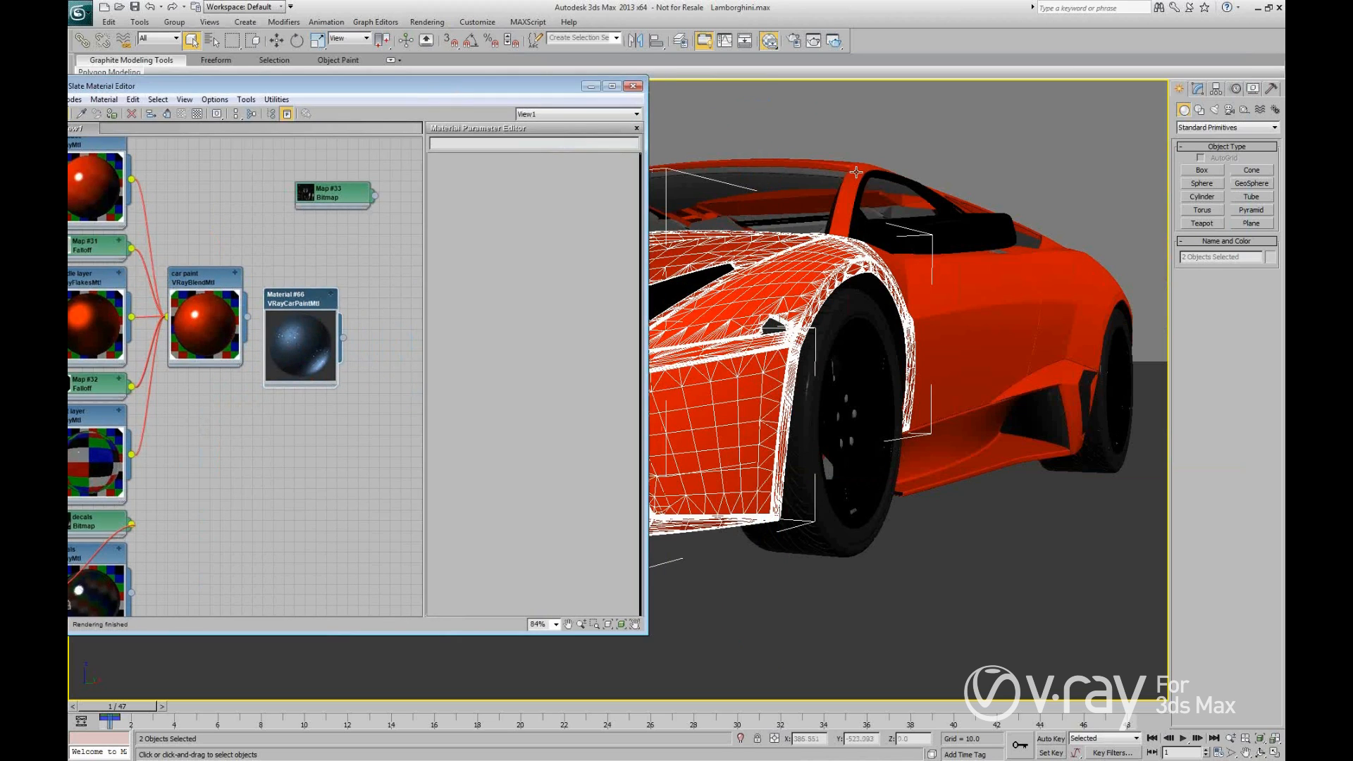
{"action": "left_click", "coordinate": [850, 168], "text": "ctrl"}
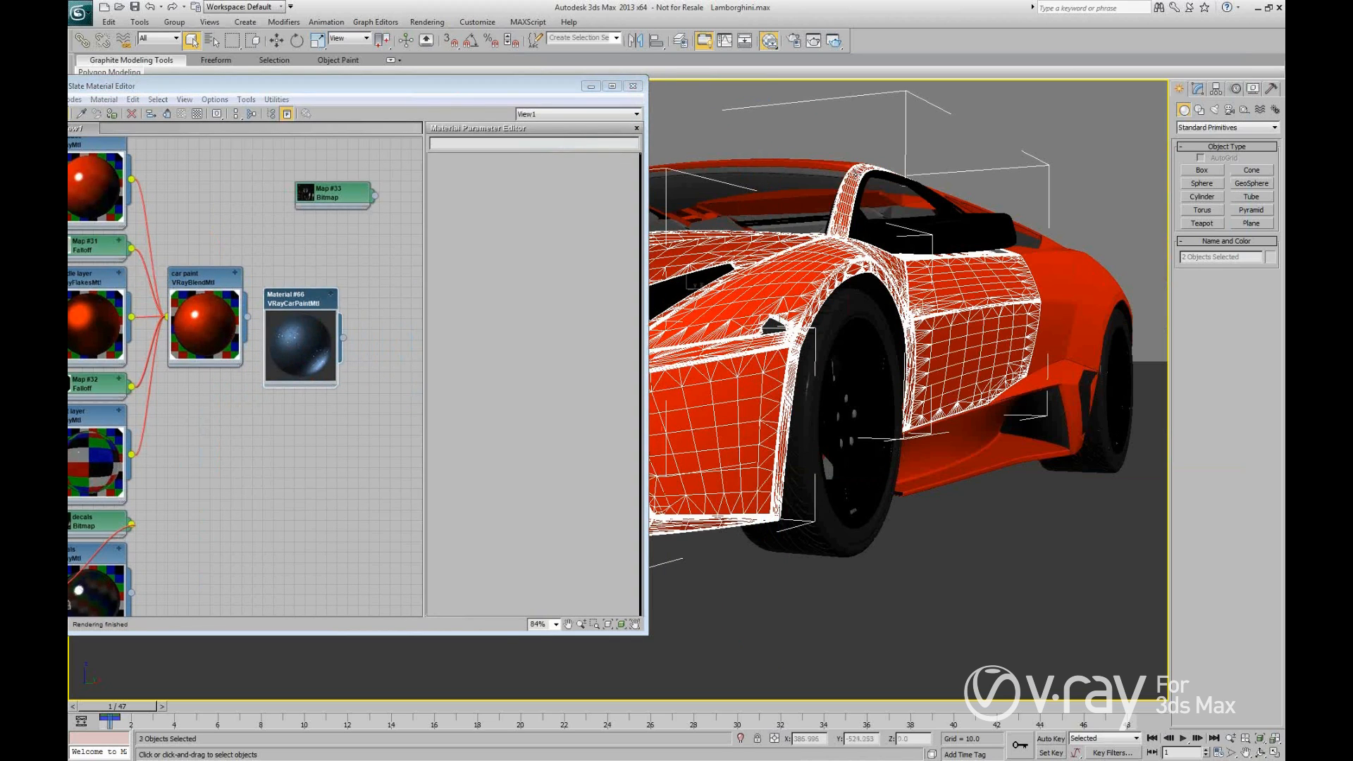
{"action": "left_click", "coordinate": [867, 200], "text": "ctrl"}
{"action": "left_click", "coordinate": [962, 455], "text": "ctrl"}
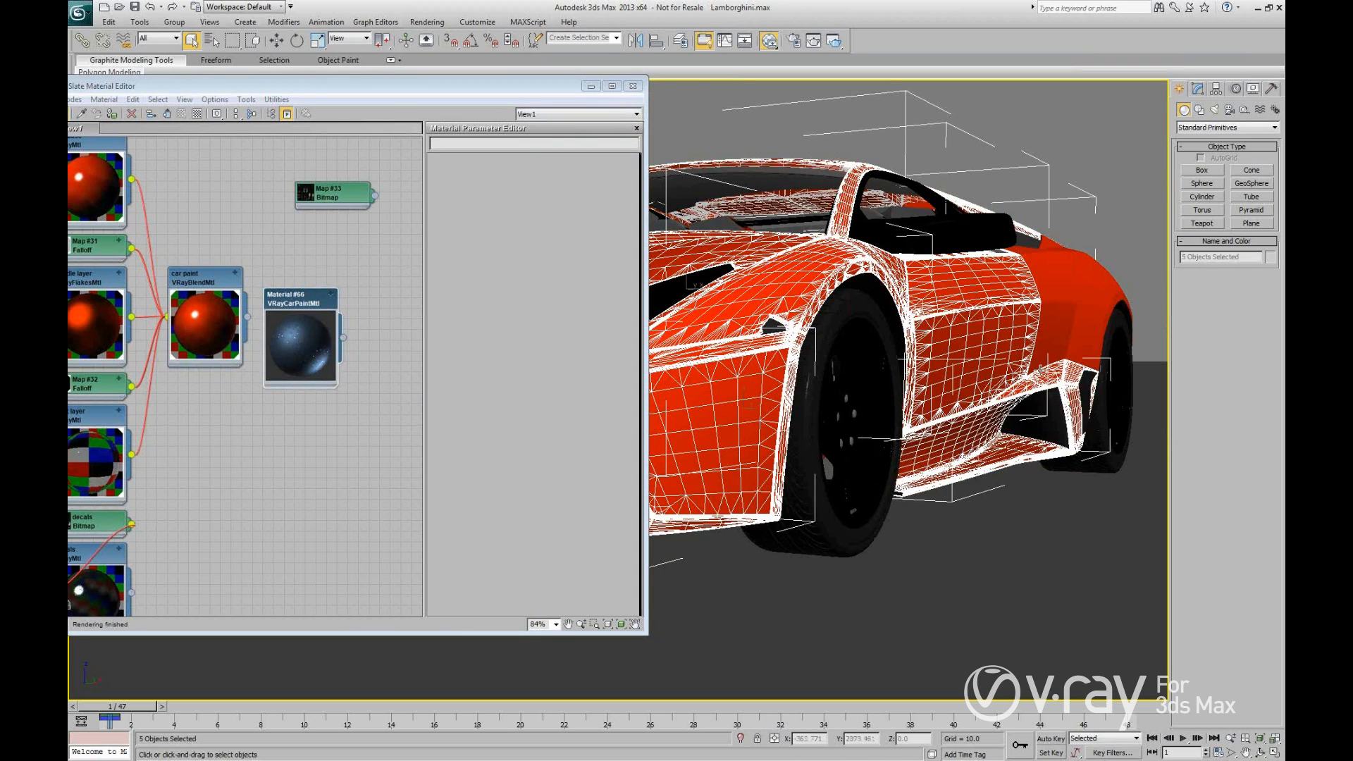
{"action": "left_click", "coordinate": [1074, 289], "text": "ctrl"}
Show the parameters of Material #66 and assign the material to the selected body panels.
{"action": "left_click_drag", "start_coordinate": [303, 94], "coordinate": [389, 92]}
{"action": "double_click", "coordinate": [382, 303]}
{"action": "left_click", "coordinate": [200, 113]}
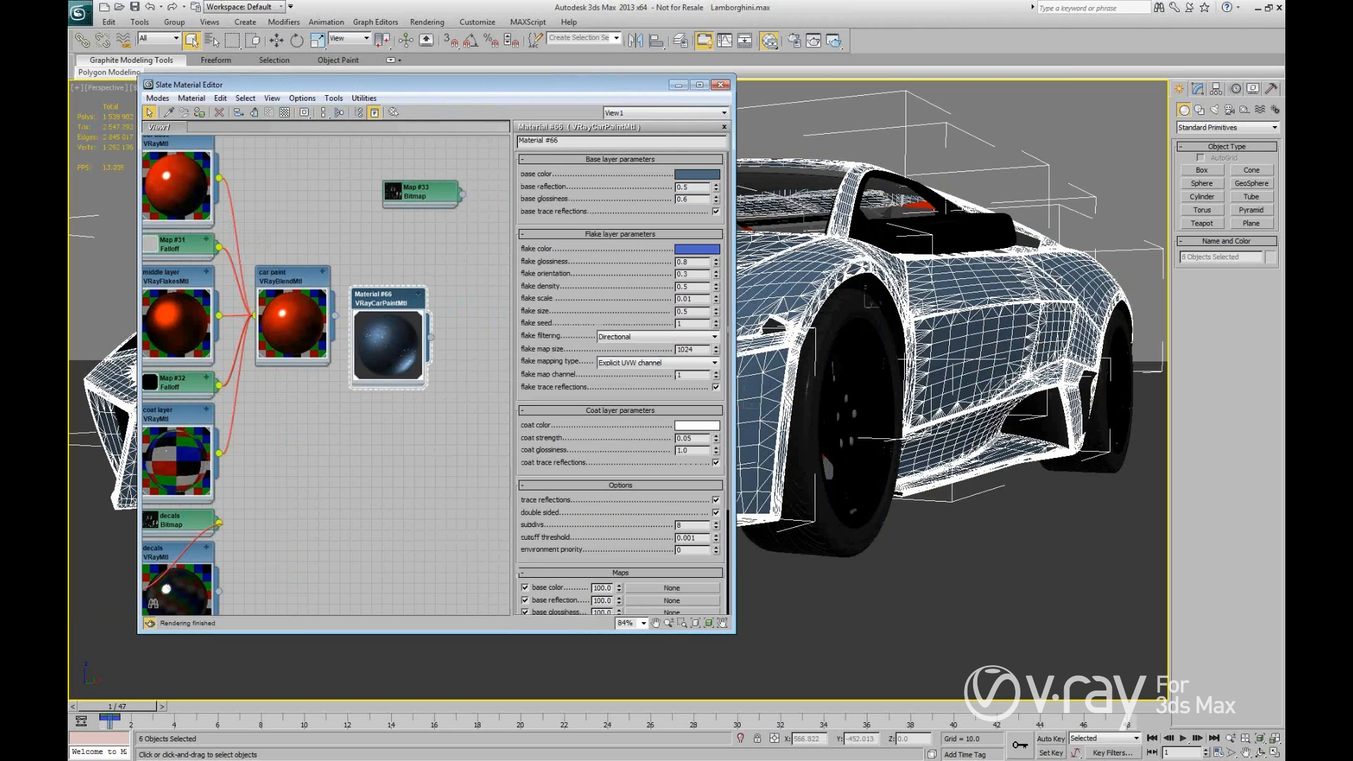
Reopen the ActiveShade render and arrange and shrink its window beside the Slate Material Editor.
{"action": "left_click", "coordinate": [835, 40]}
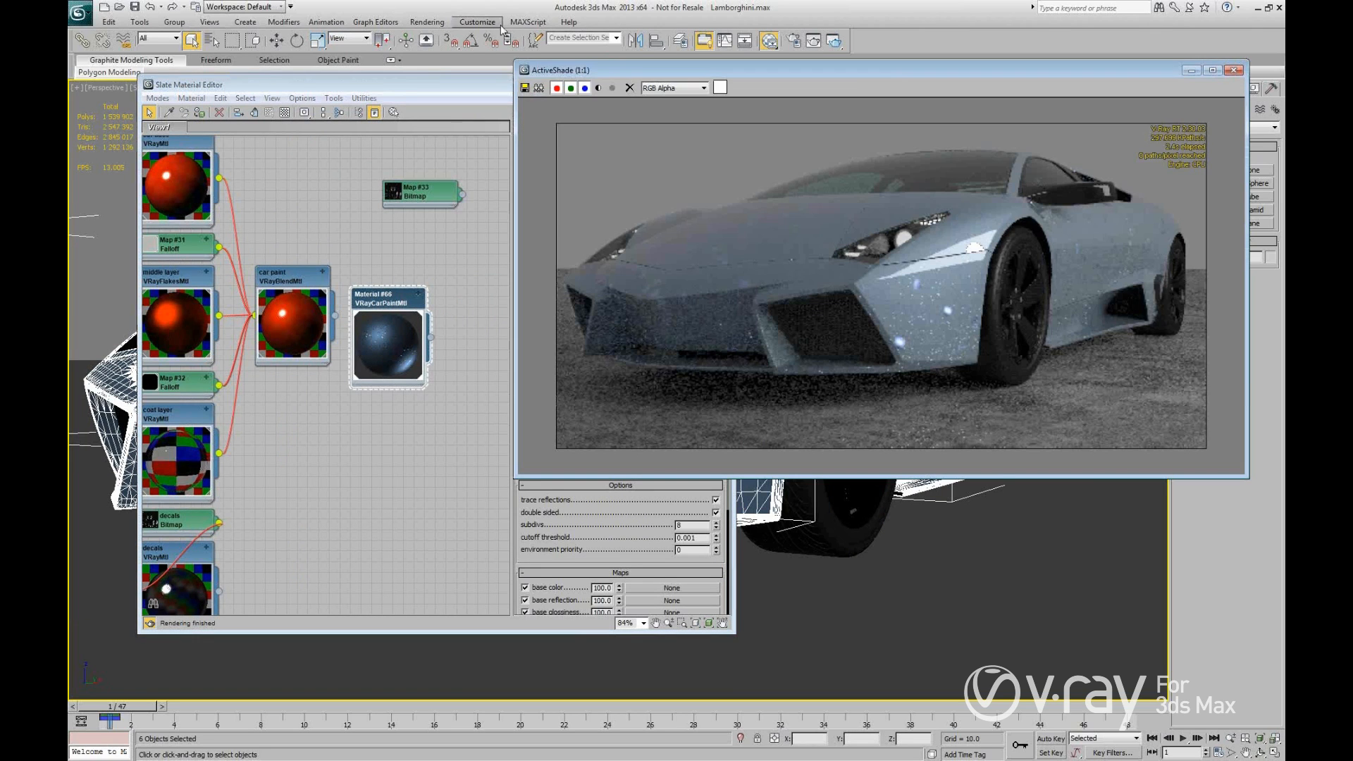
{"action": "left_click_drag", "start_coordinate": [427, 87], "coordinate": [371, 84]}
{"action": "left_click_drag", "start_coordinate": [873, 66], "coordinate": [890, 45]}
{"action": "left_click_drag", "start_coordinate": [530, 452], "coordinate": [598, 404]}
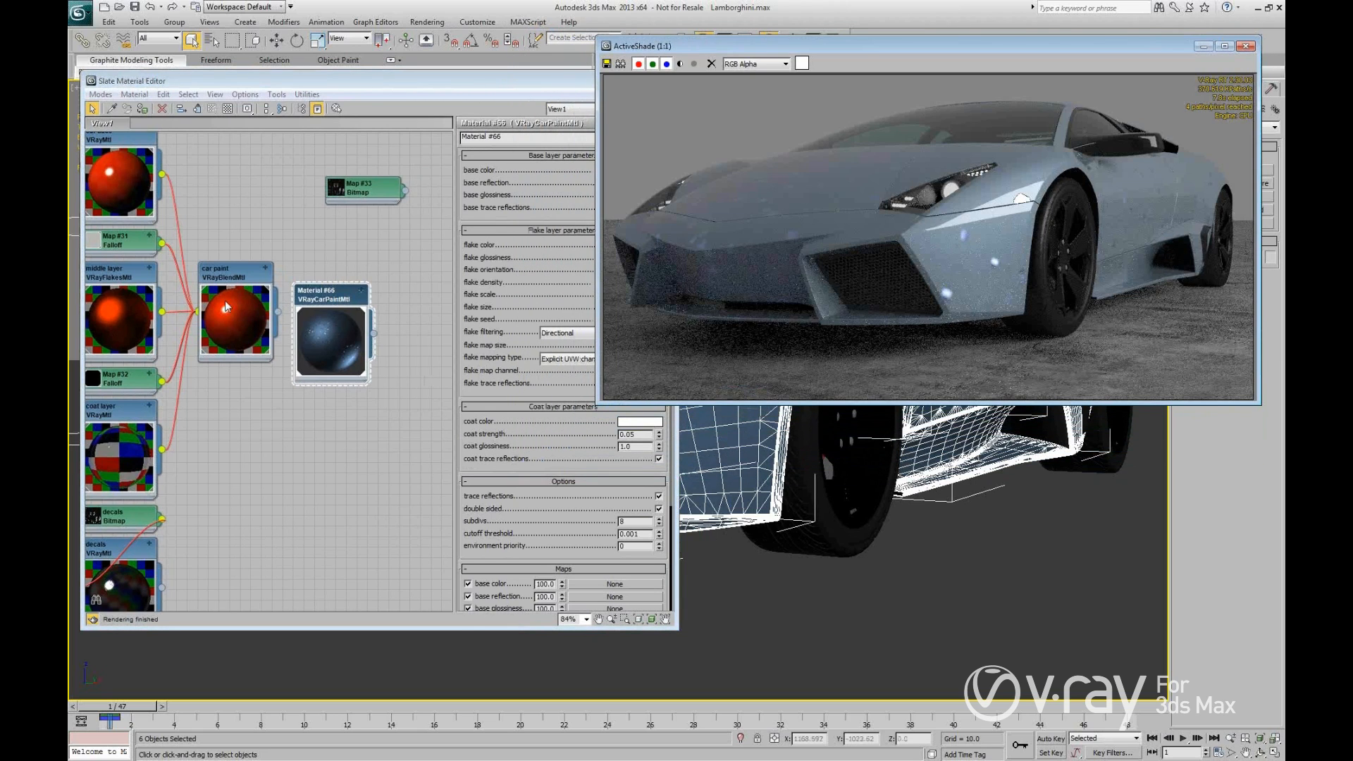
Reposition the Material #66 node, turn off its preview backlight and show the background in its preview.
{"action": "left_click", "coordinate": [334, 298]}
{"action": "left_click_drag", "start_coordinate": [334, 298], "coordinate": [353, 278]}
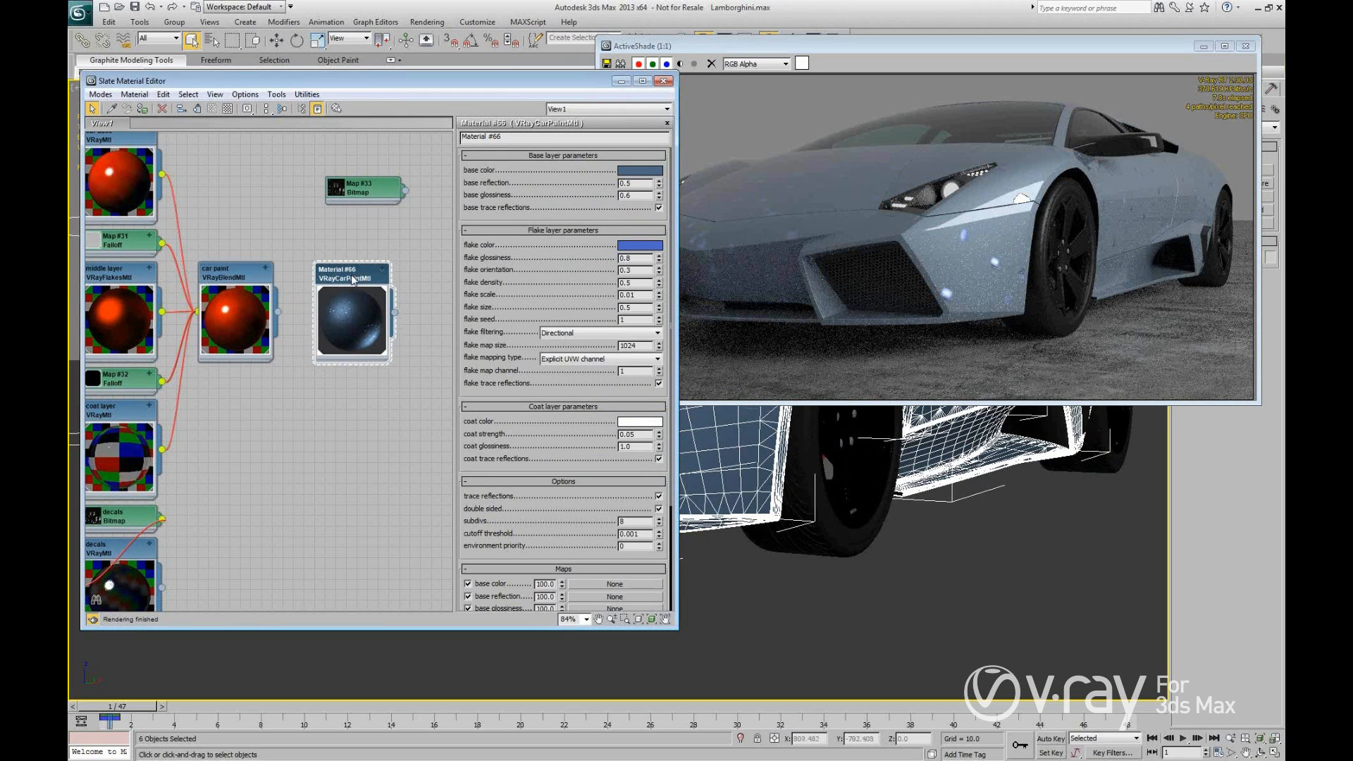
{"action": "right_click", "coordinate": [350, 280]}
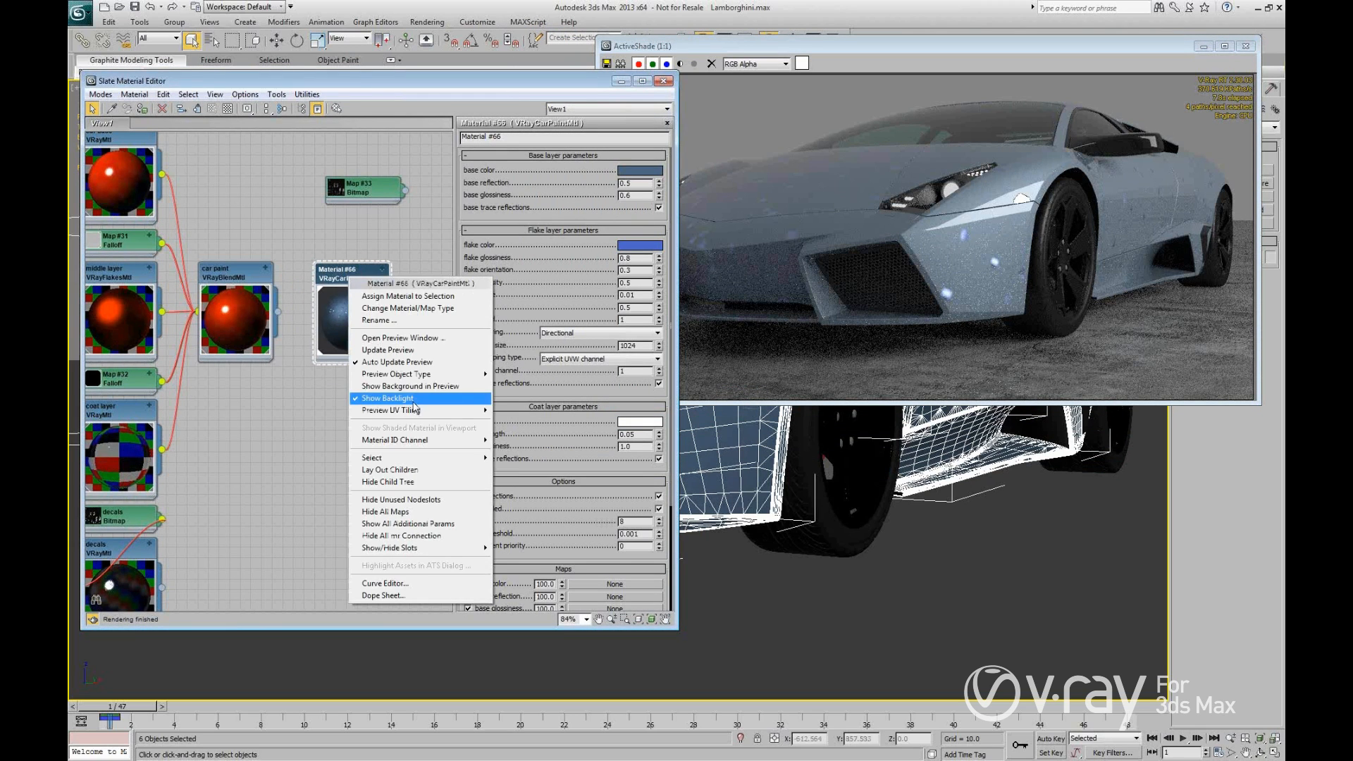
{"action": "left_click", "coordinate": [416, 405]}
{"action": "right_click", "coordinate": [353, 282]}
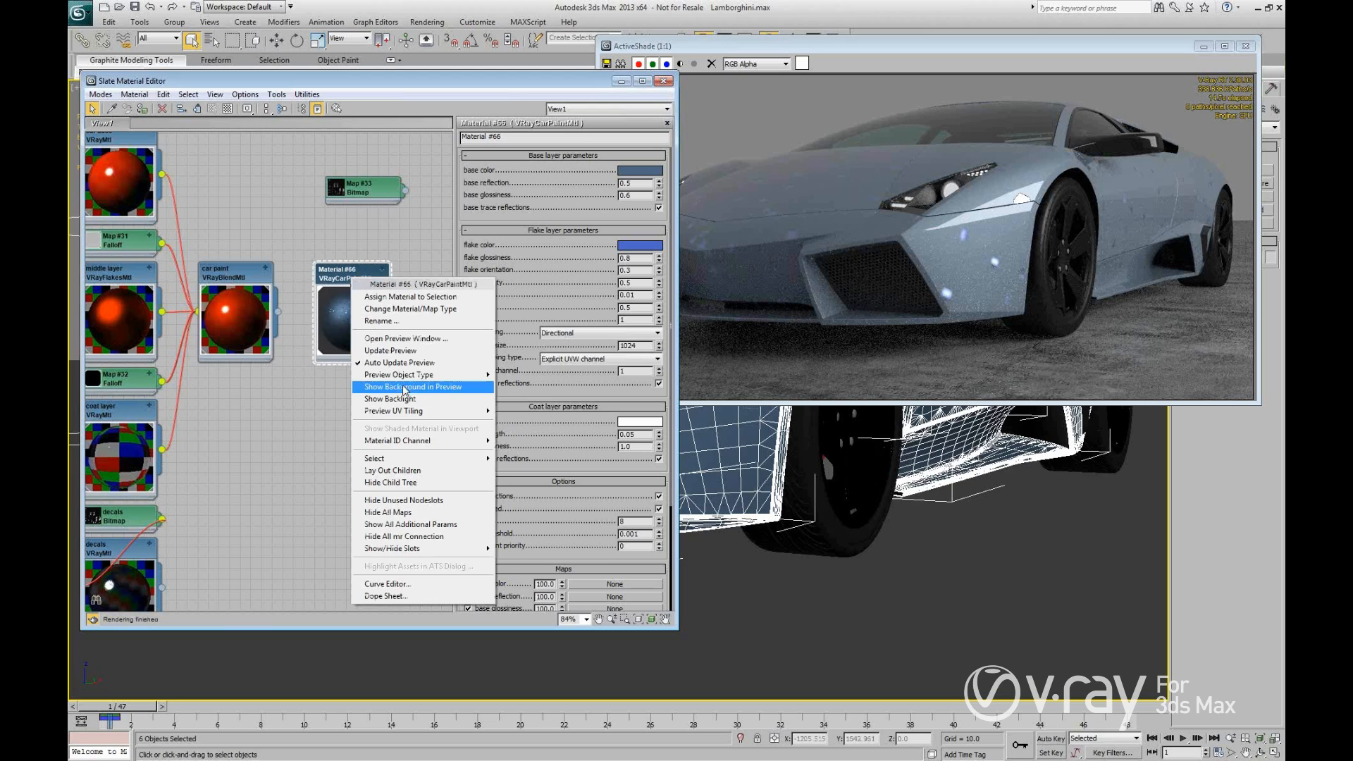
{"action": "left_click", "coordinate": [407, 387]}
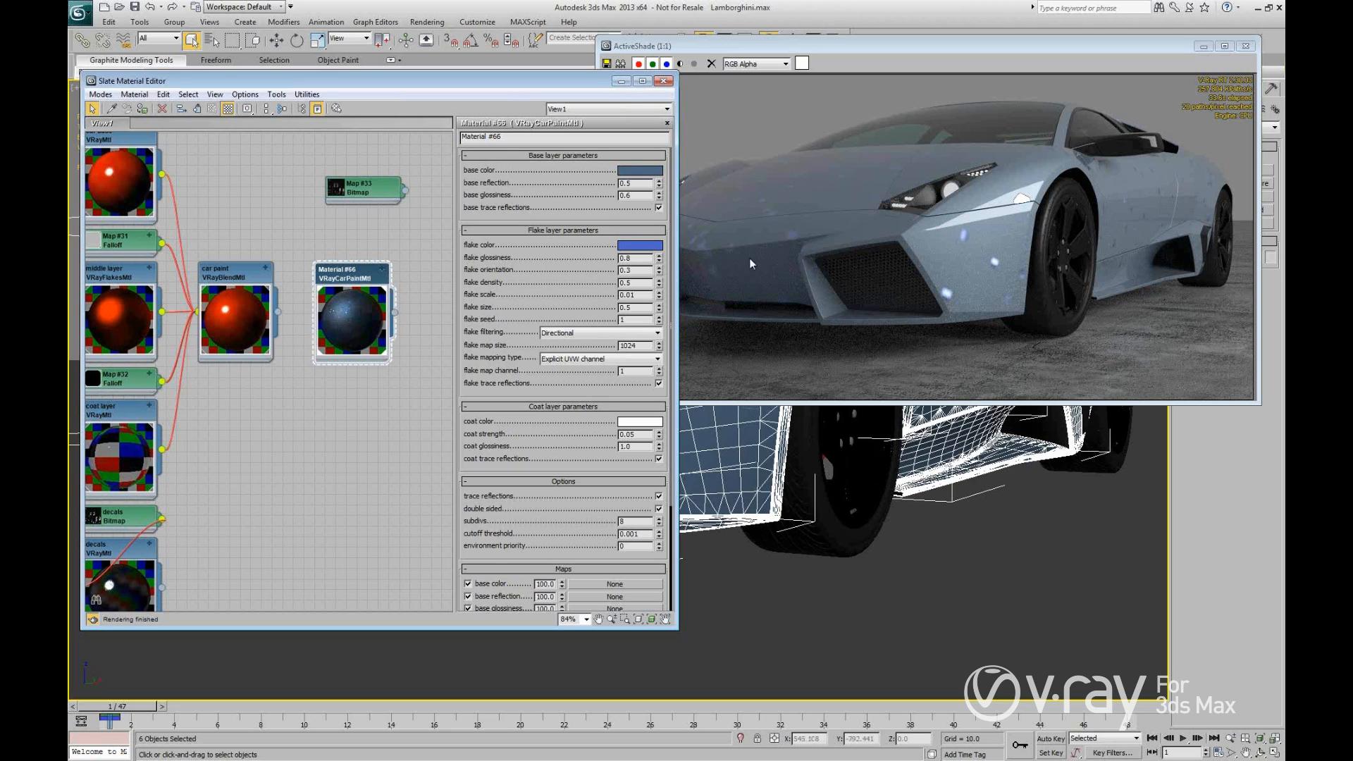
Set the car paint's coat color to black and its flake density to 0.0.
{"action": "left_click", "coordinate": [639, 425]}
{"action": "left_click_drag", "start_coordinate": [377, 407], "coordinate": [425, 415]}
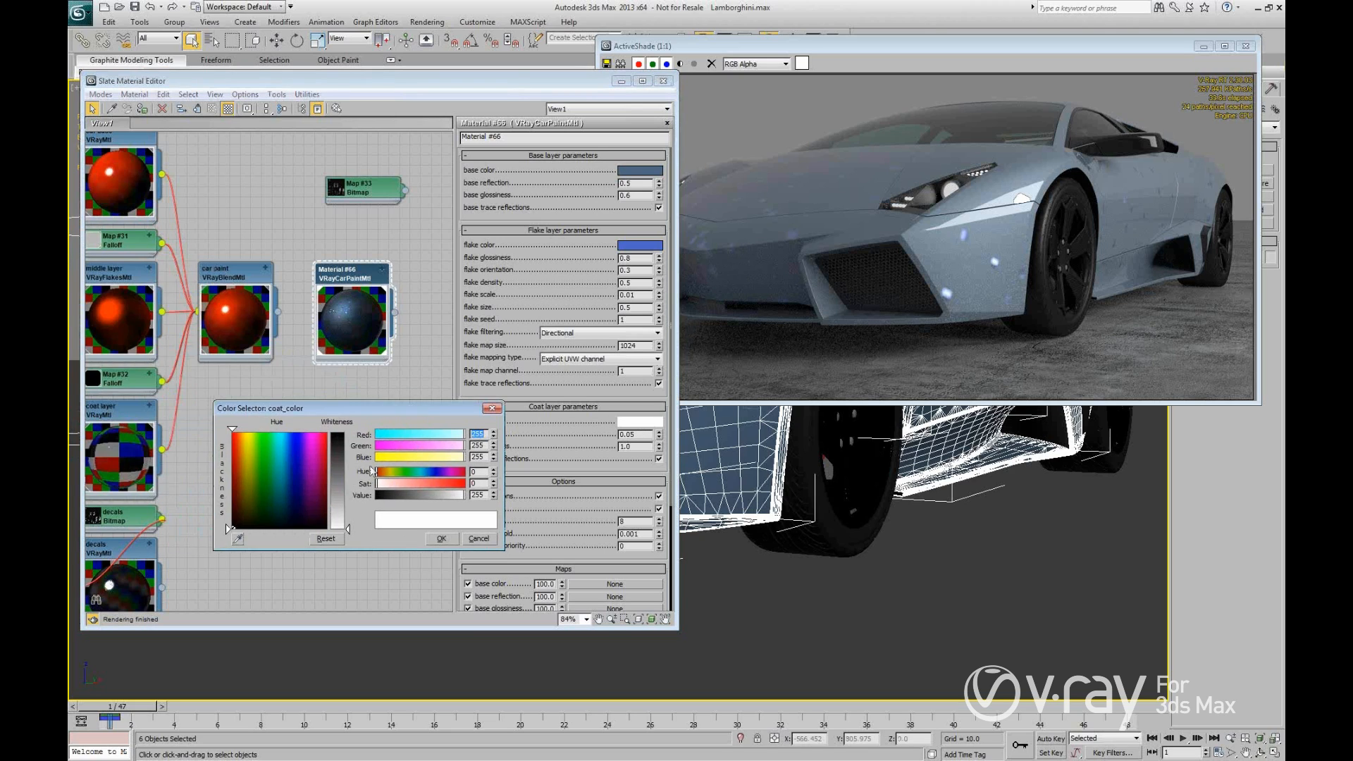
{"action": "left_click_drag", "start_coordinate": [348, 529], "coordinate": [348, 435]}
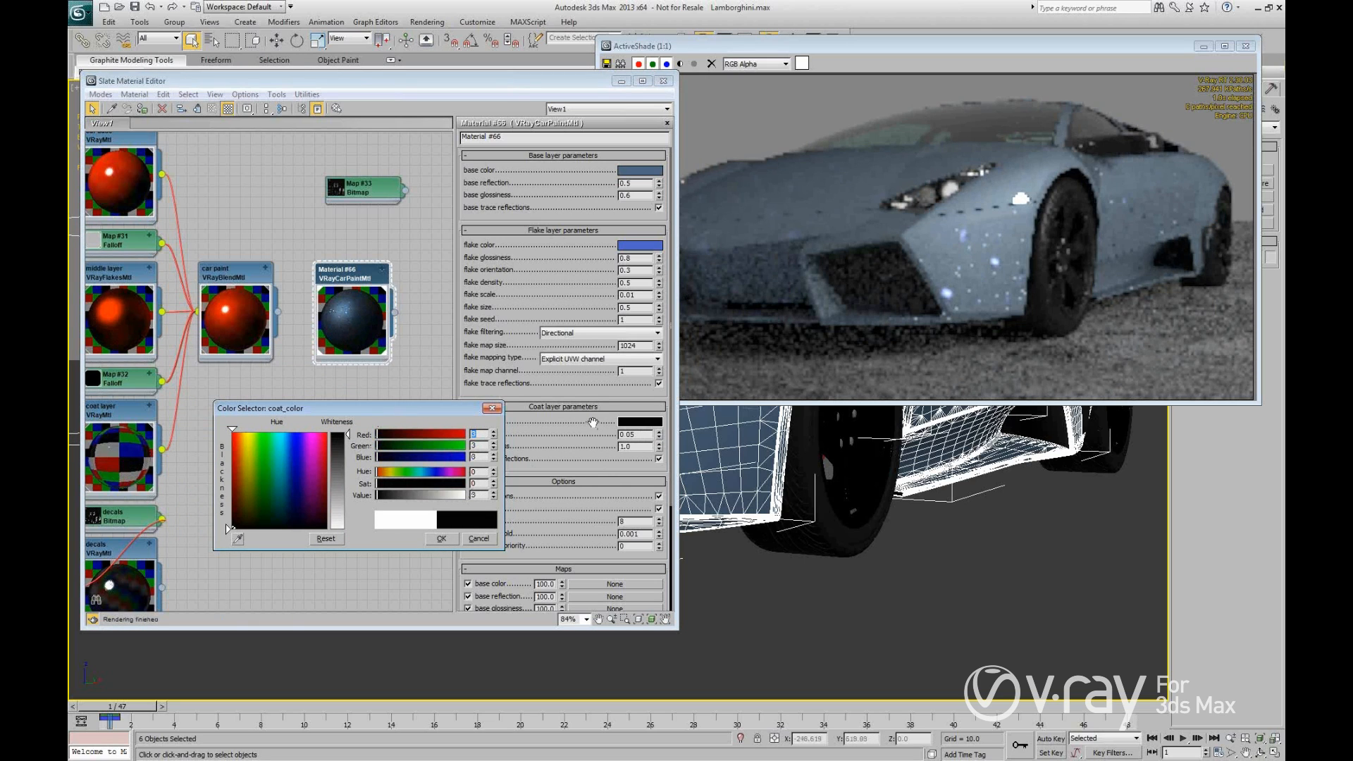
{"action": "left_click", "coordinate": [449, 538]}
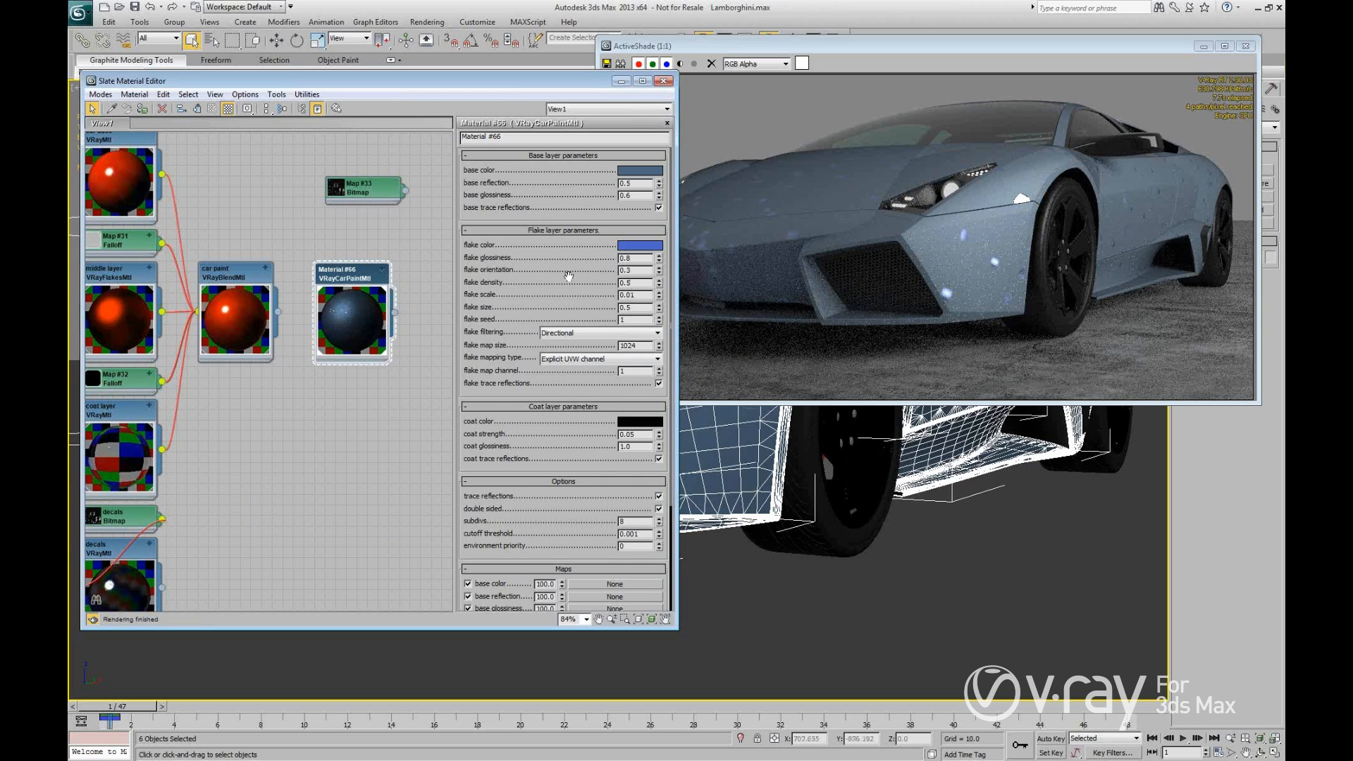
{"action": "right_click", "coordinate": [660, 284]}
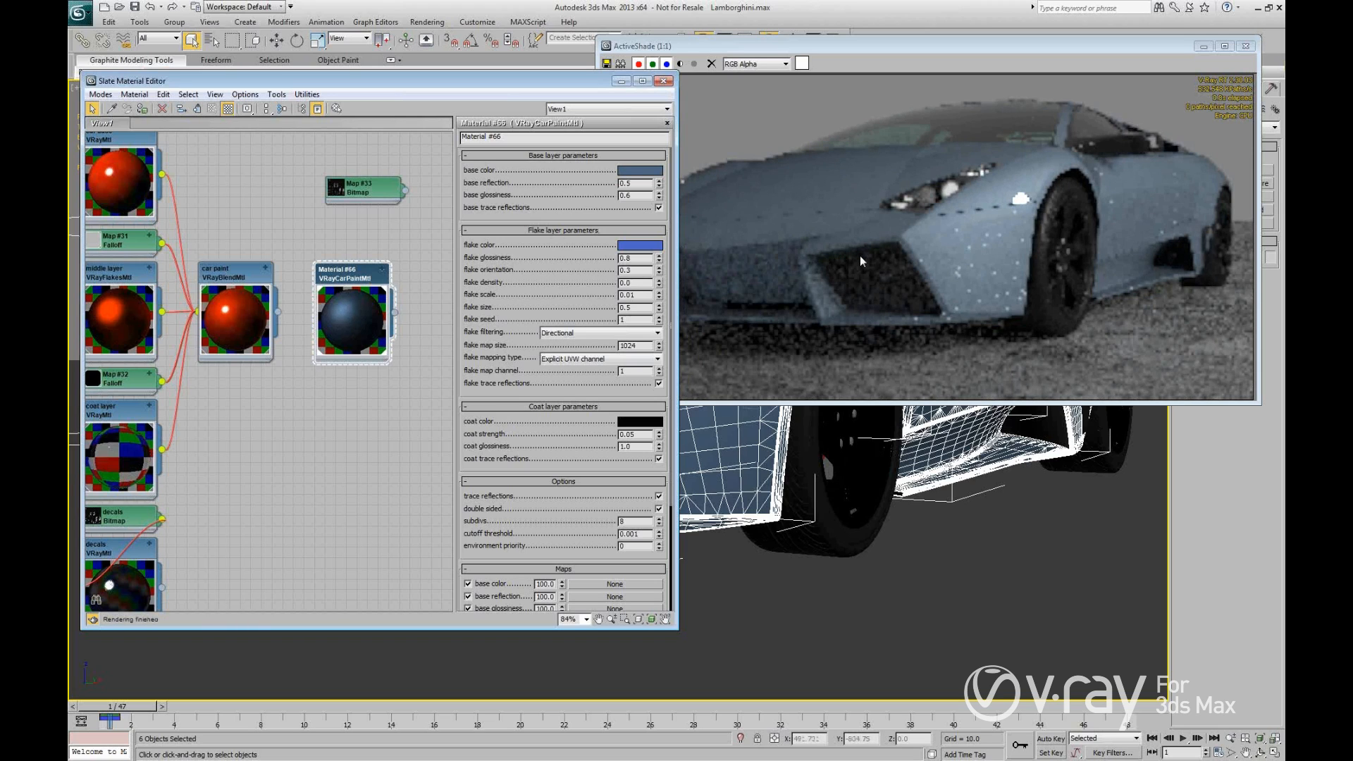
Enable Draw Region in ActiveShade and draw a render region over the front fender and part of the wheel.
{"action": "right_click", "coordinate": [947, 202]}
{"action": "left_click", "coordinate": [957, 215]}
{"action": "left_click_drag", "start_coordinate": [929, 175], "coordinate": [1059, 342]}
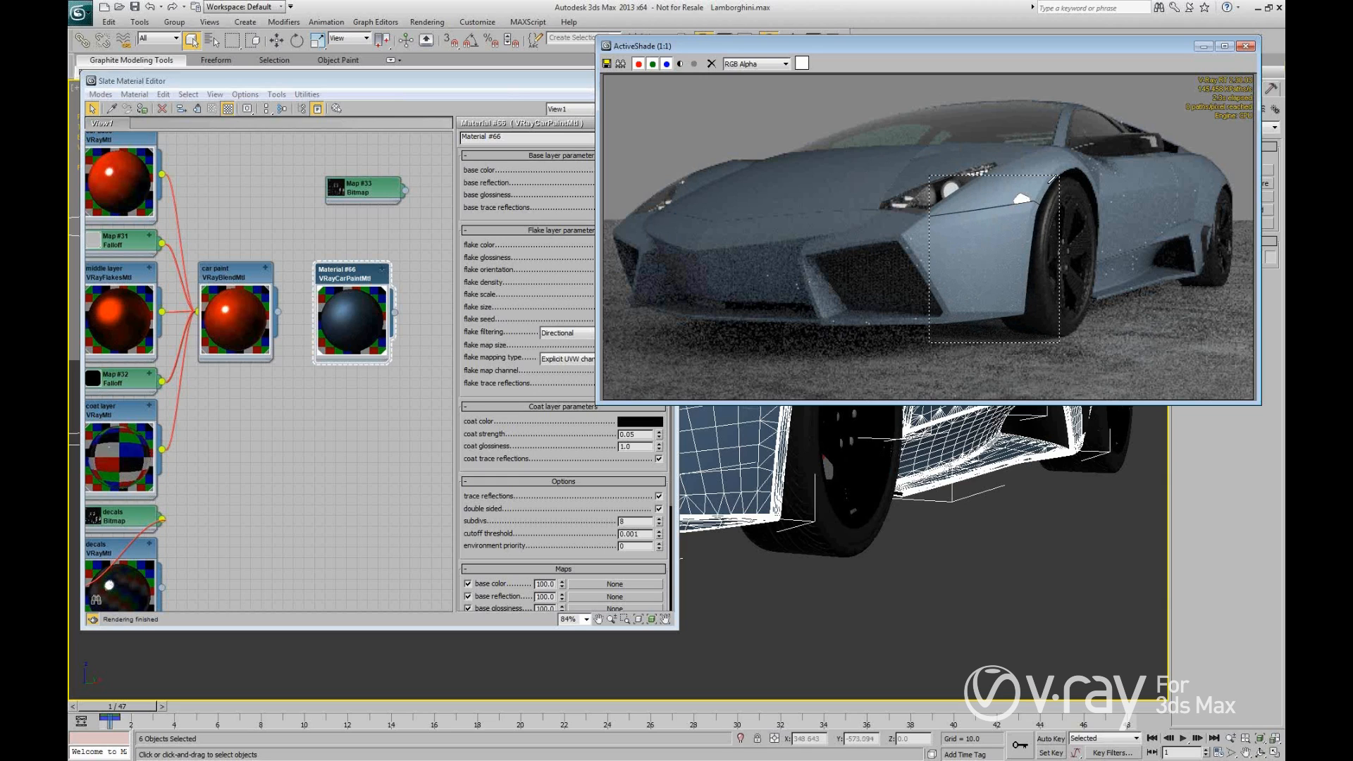
Adjust the car paint's base reflection and set its base color to pure red with RGB 229, 0, 0.
{"action": "left_click", "coordinate": [509, 82]}
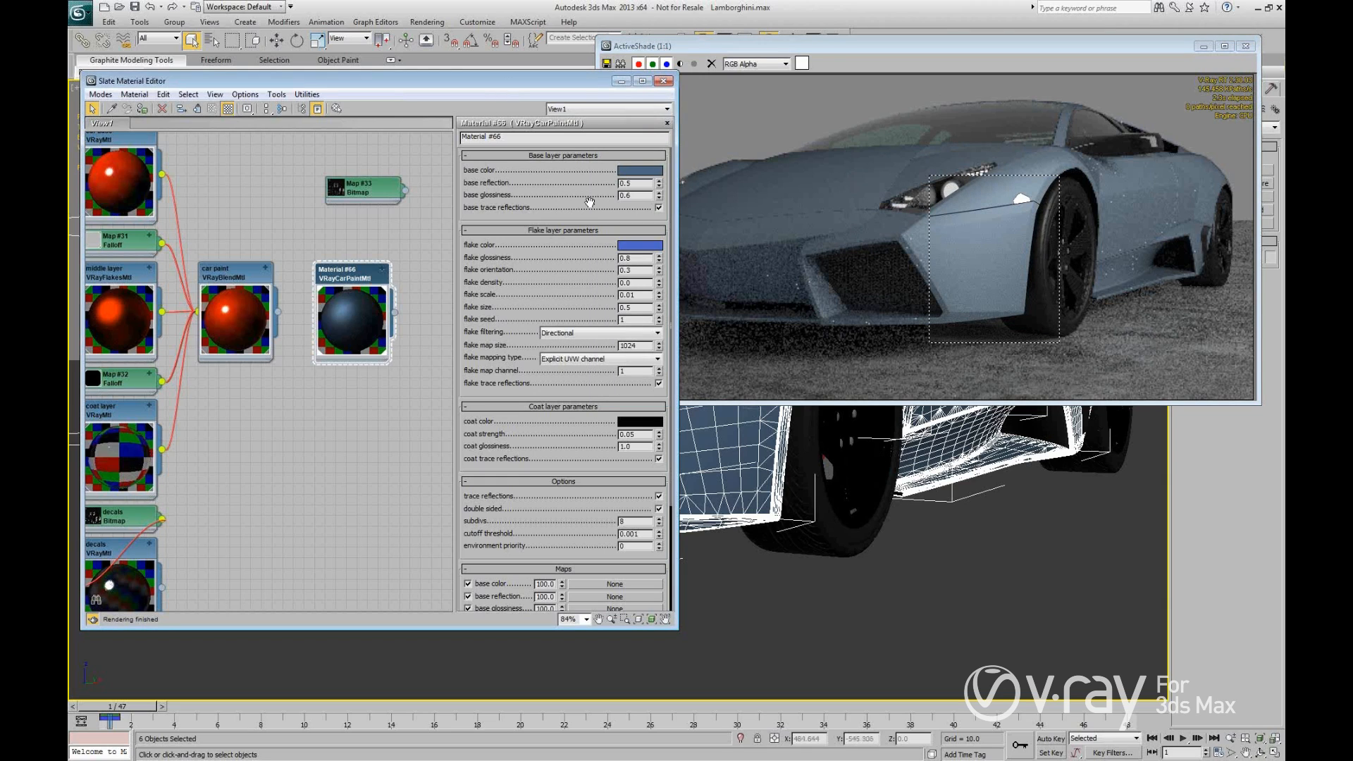
{"action": "left_click", "coordinate": [658, 180]}
{"action": "left_click", "coordinate": [640, 170]}
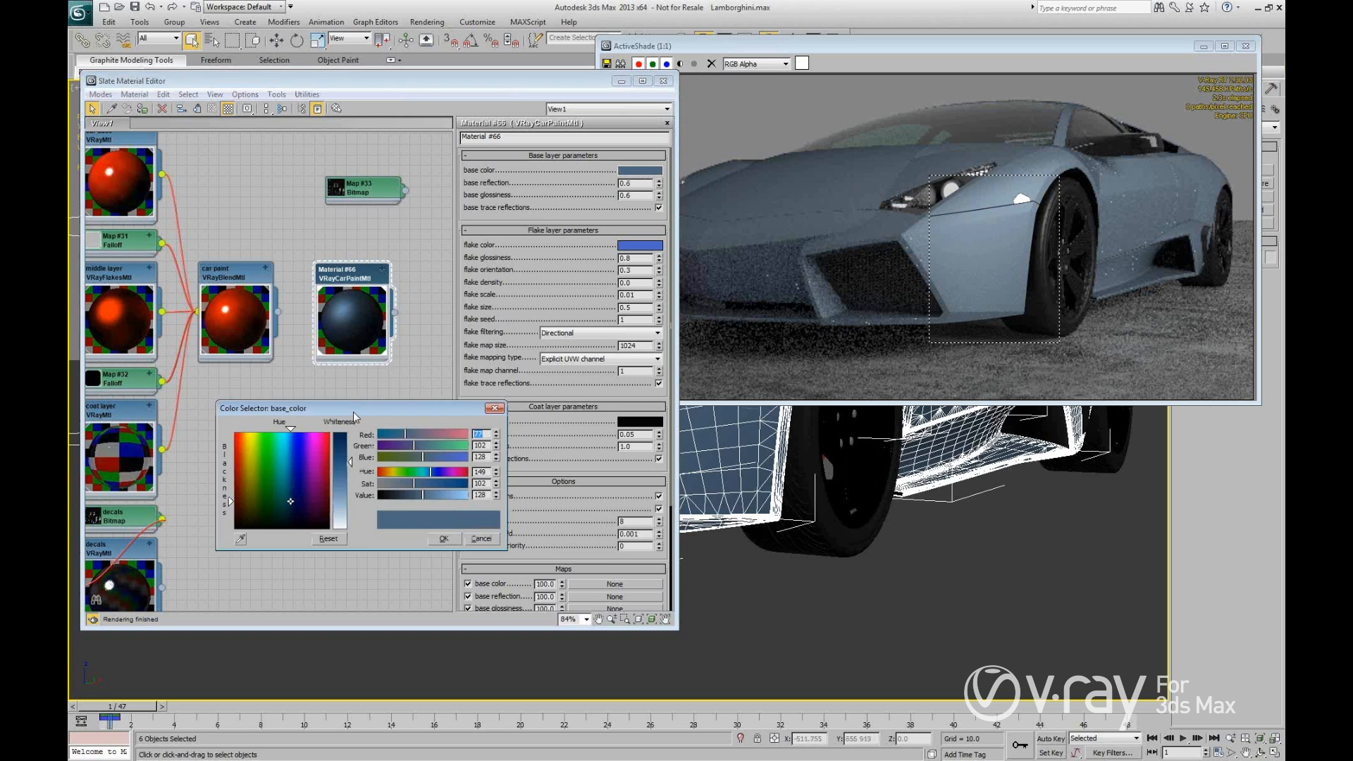
{"action": "left_click_drag", "start_coordinate": [332, 408], "coordinate": [379, 385]}
{"action": "left_click_drag", "start_coordinate": [339, 479], "coordinate": [279, 411]}
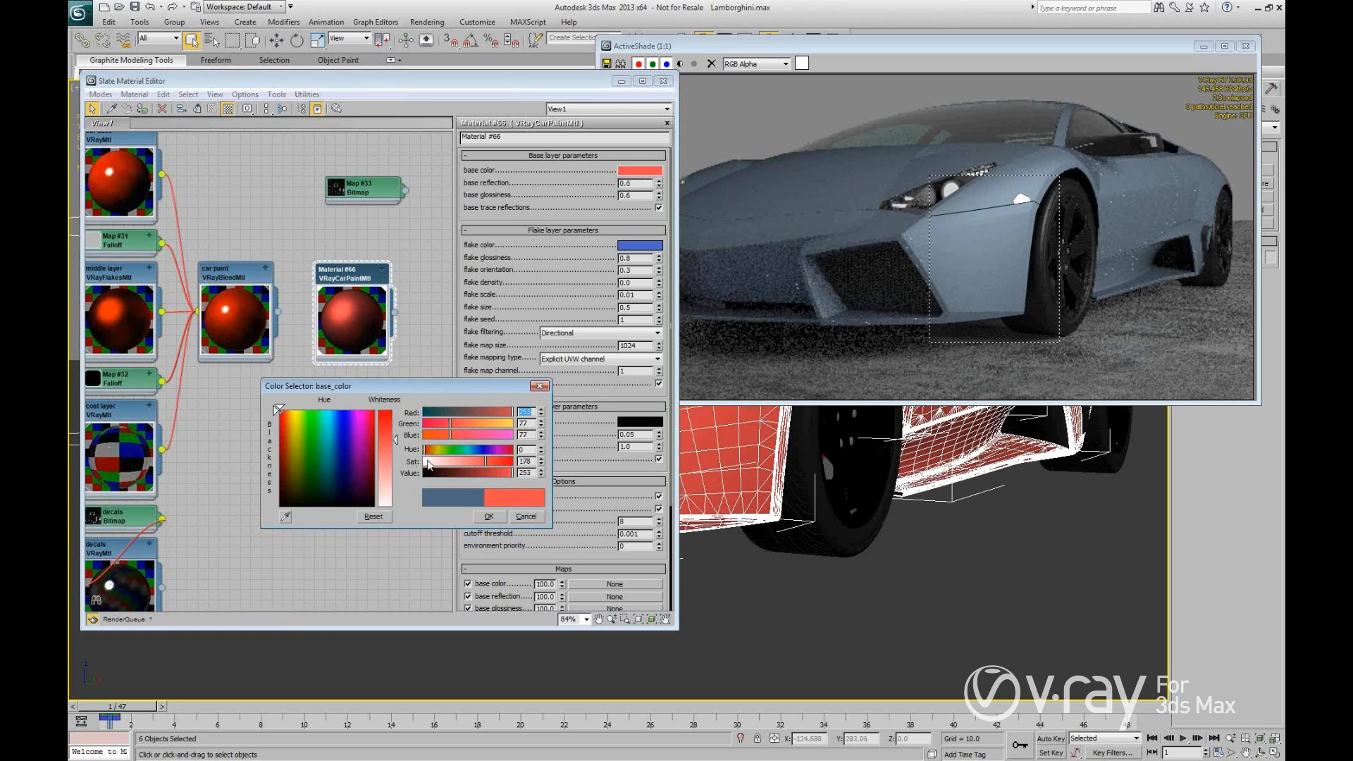
{"action": "left_click_drag", "start_coordinate": [385, 416], "coordinate": [425, 450]}
{"action": "left_click_drag", "start_coordinate": [512, 473], "coordinate": [502, 473]}
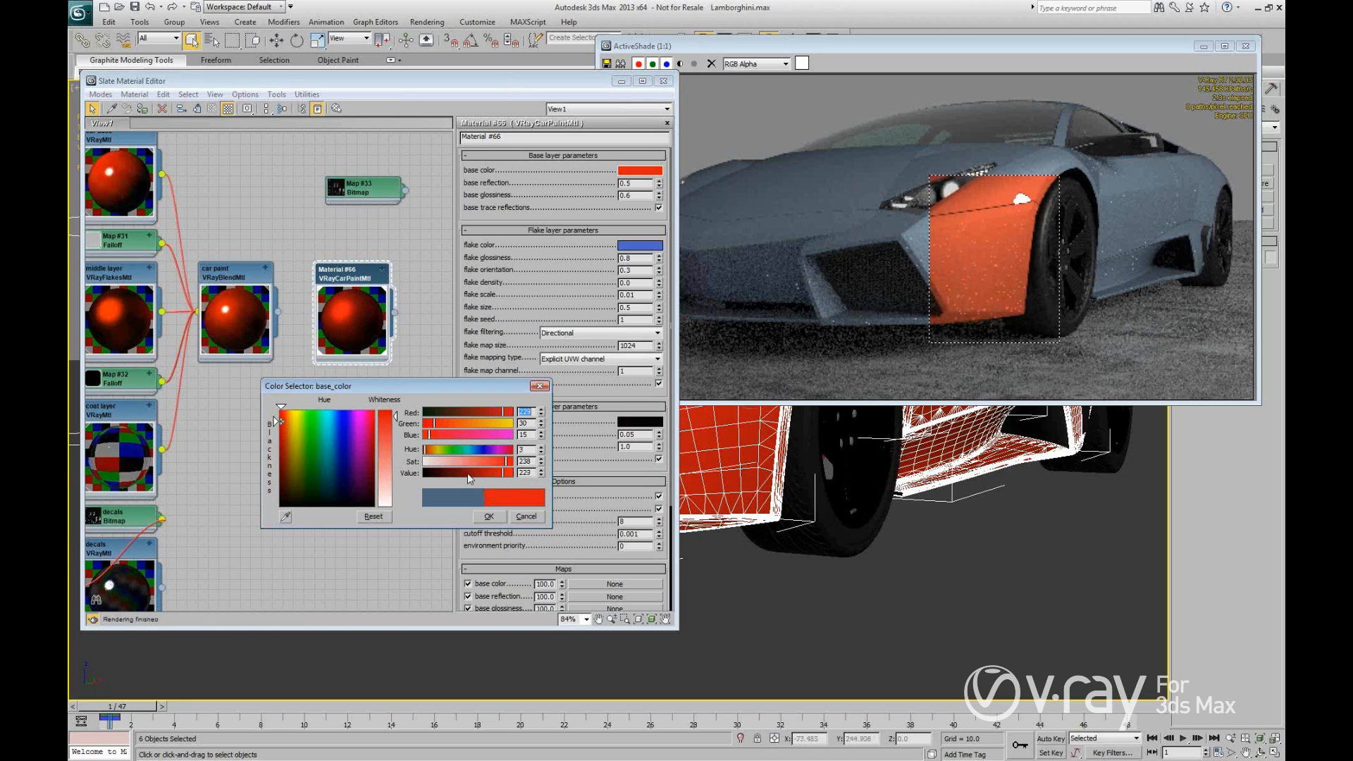
{"action": "left_click_drag", "start_coordinate": [430, 424], "coordinate": [426, 424]}
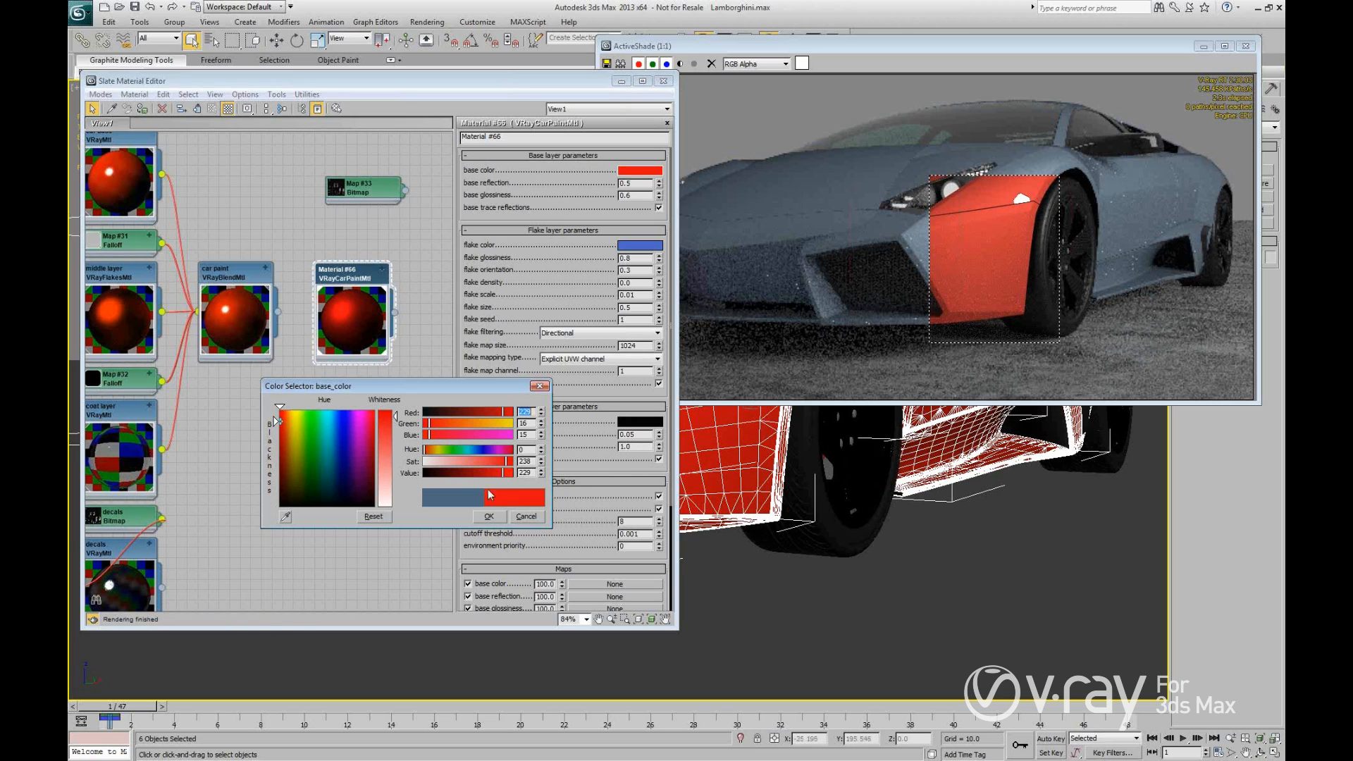
{"action": "left_click_drag", "start_coordinate": [508, 462], "coordinate": [519, 464]}
{"action": "left_click_drag", "start_coordinate": [424, 450], "coordinate": [426, 450]}
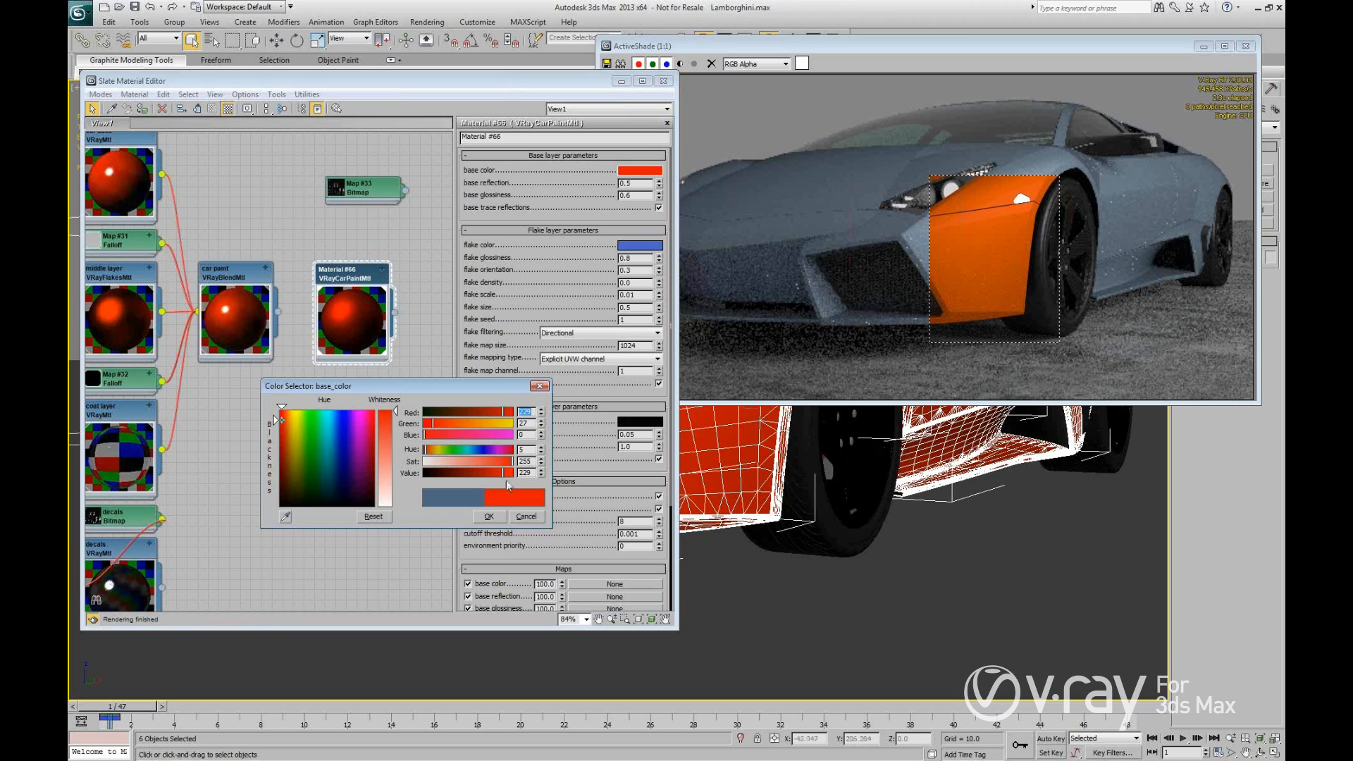
{"action": "left_click_drag", "start_coordinate": [428, 450], "coordinate": [422, 451]}
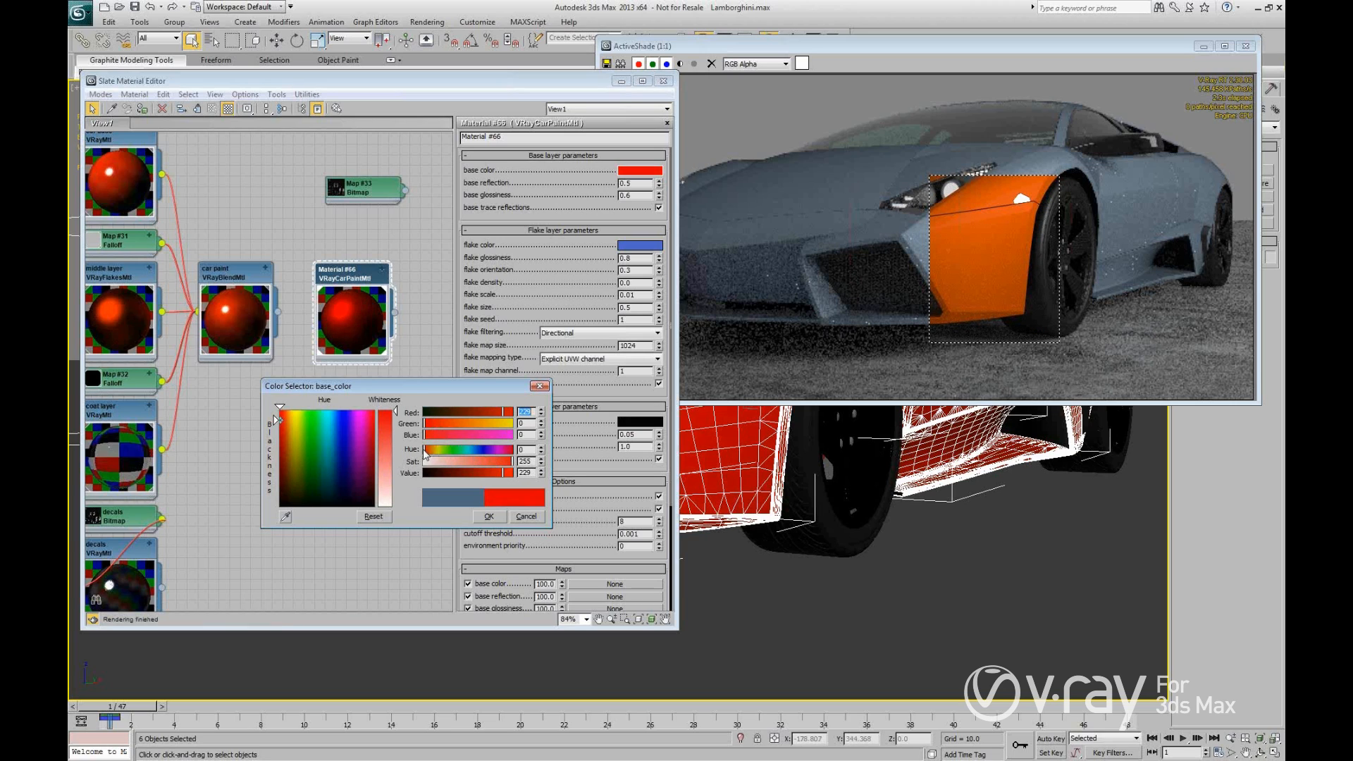
{"action": "left_click", "coordinate": [490, 518]}
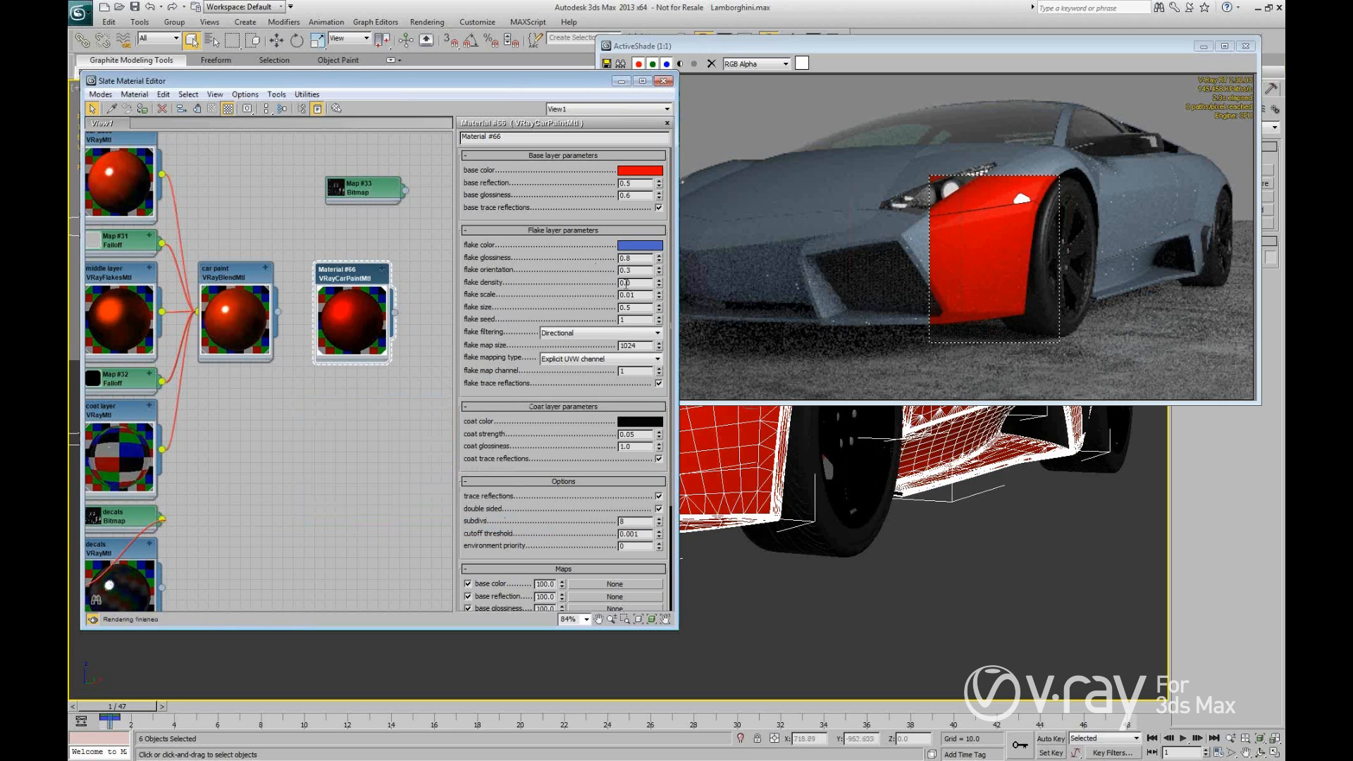
Set the flake density to 1.0 and the flake mapping type to Triplanar from Object XYZ.
{"action": "left_click_drag", "start_coordinate": [644, 283], "coordinate": [608, 285]}
{"action": "type", "text": "1"}
{"action": "key", "text": "Return"}
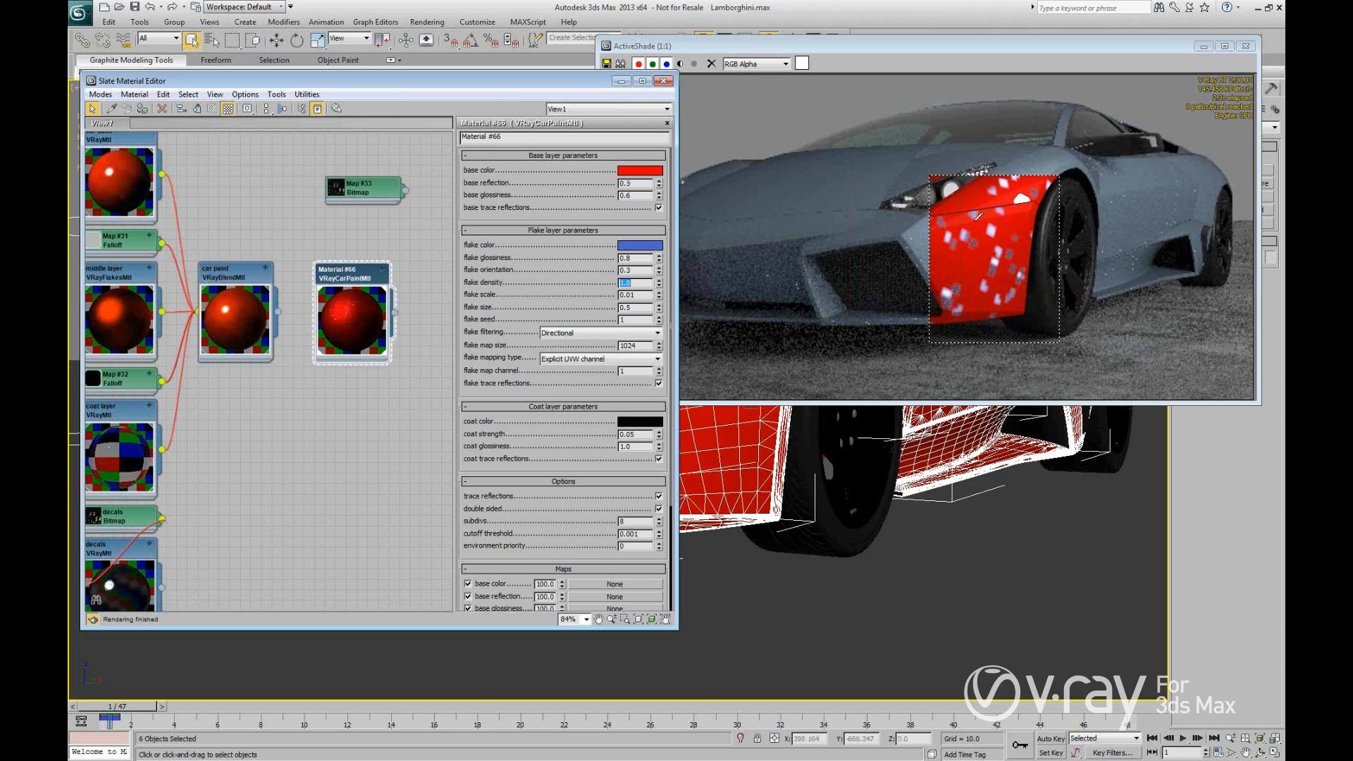
{"action": "left_click", "coordinate": [638, 359]}
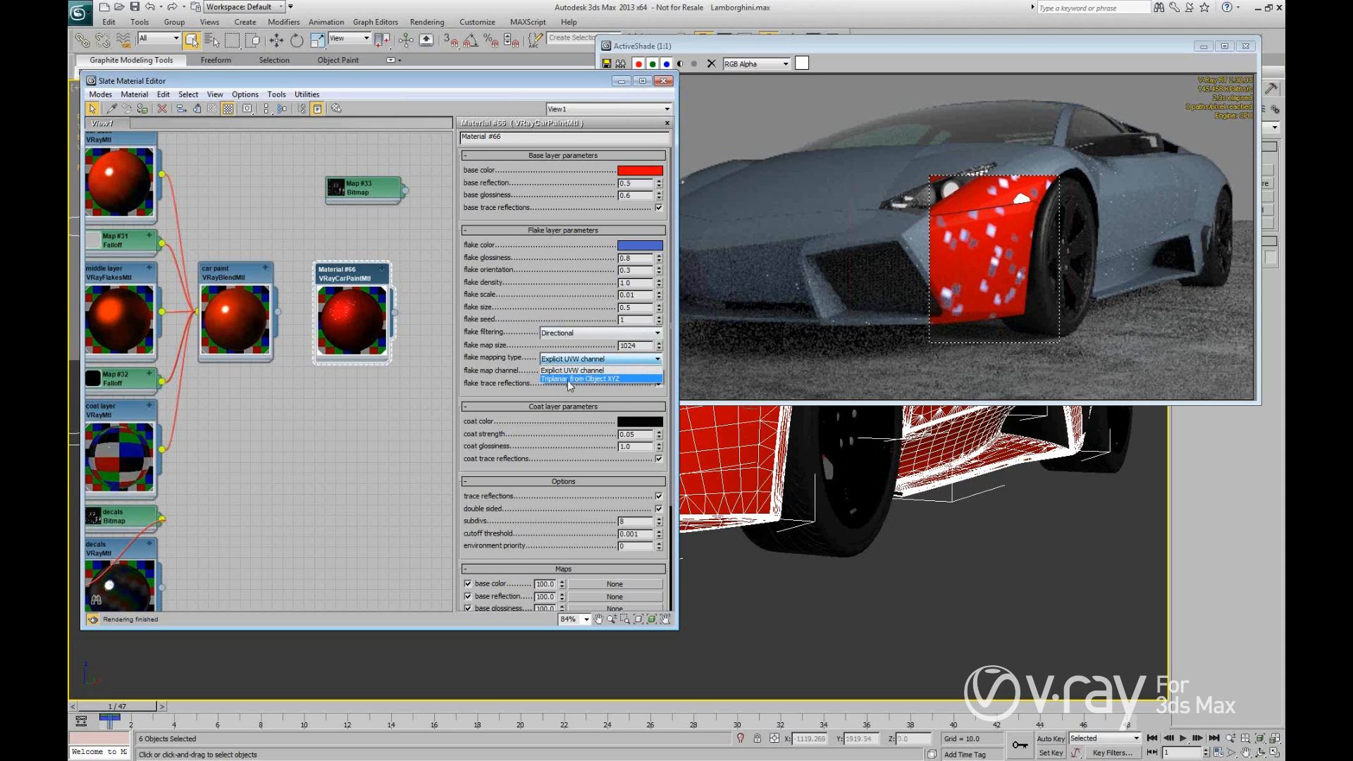
{"action": "left_click", "coordinate": [569, 380]}
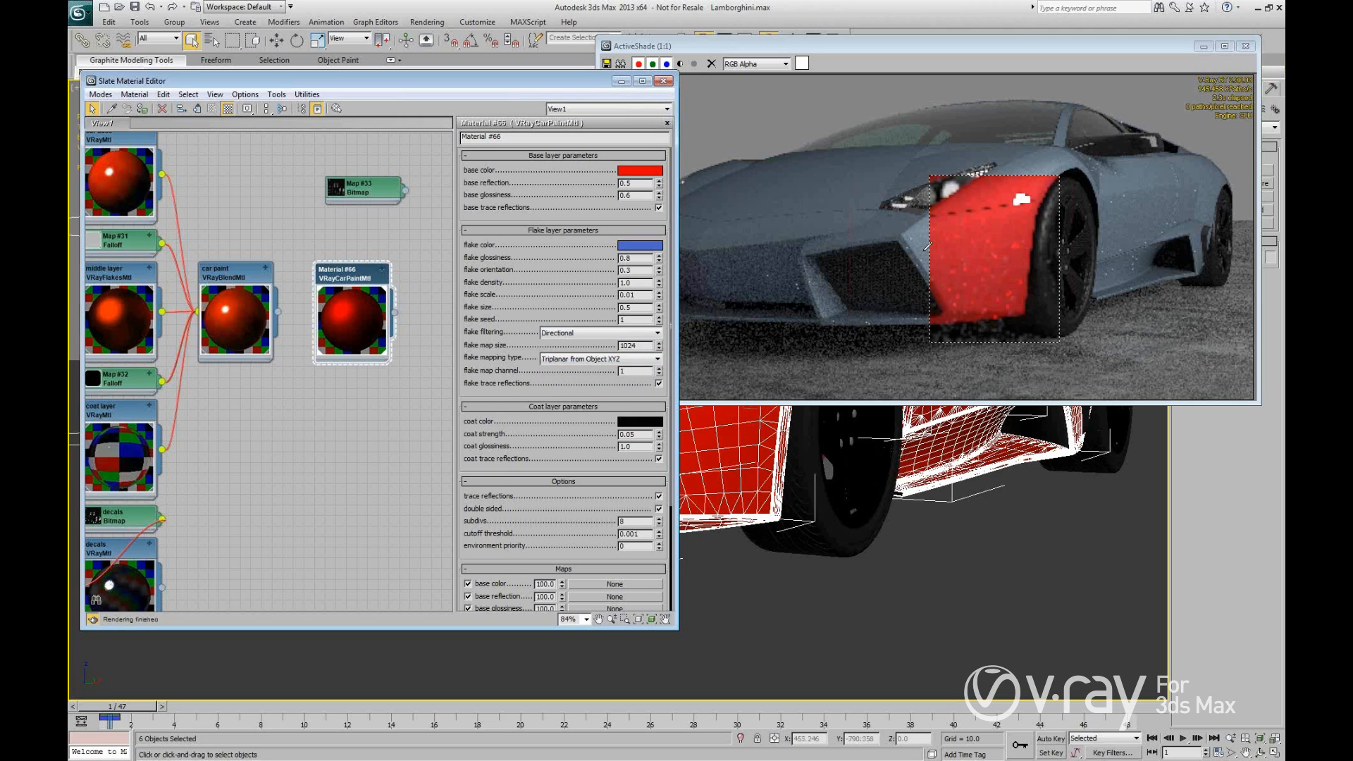
Set the car paint's flake scale to 1.0.
{"action": "left_click_drag", "start_coordinate": [640, 295], "coordinate": [571, 299]}
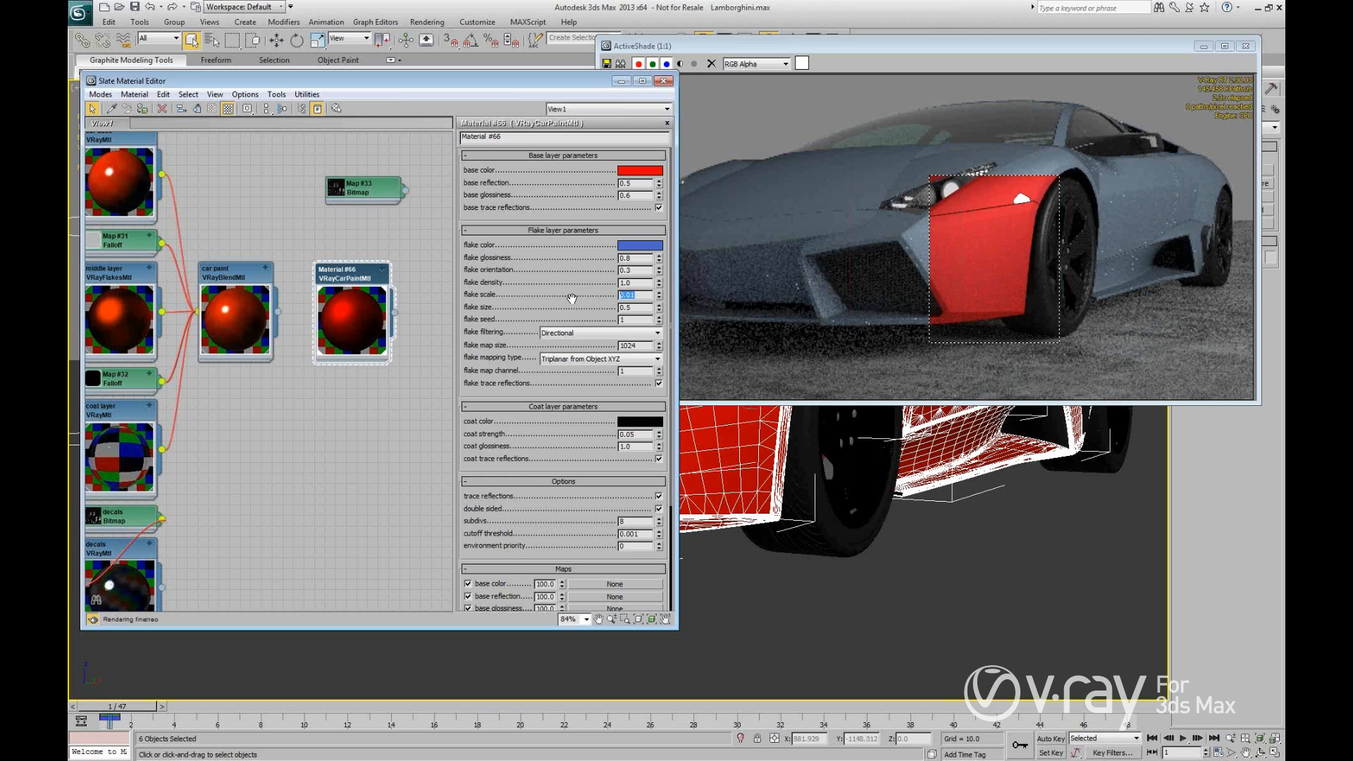
{"action": "type", "text": "1"}
{"action": "key", "text": "Return"}
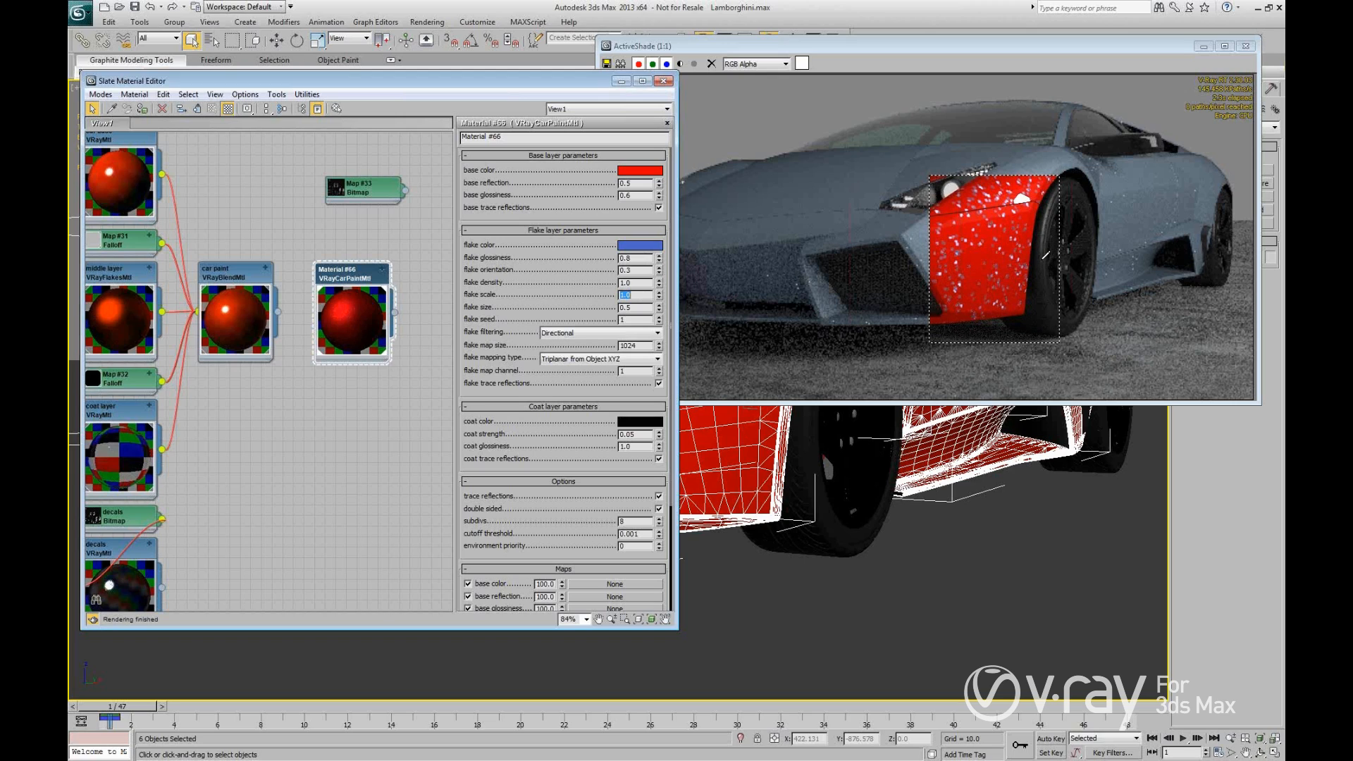
Set the car paint's flake color to a light orange of RGB 249, 164, 77.
{"action": "left_click", "coordinate": [641, 246]}
{"action": "left_click_drag", "start_coordinate": [341, 438], "coordinate": [288, 416]}
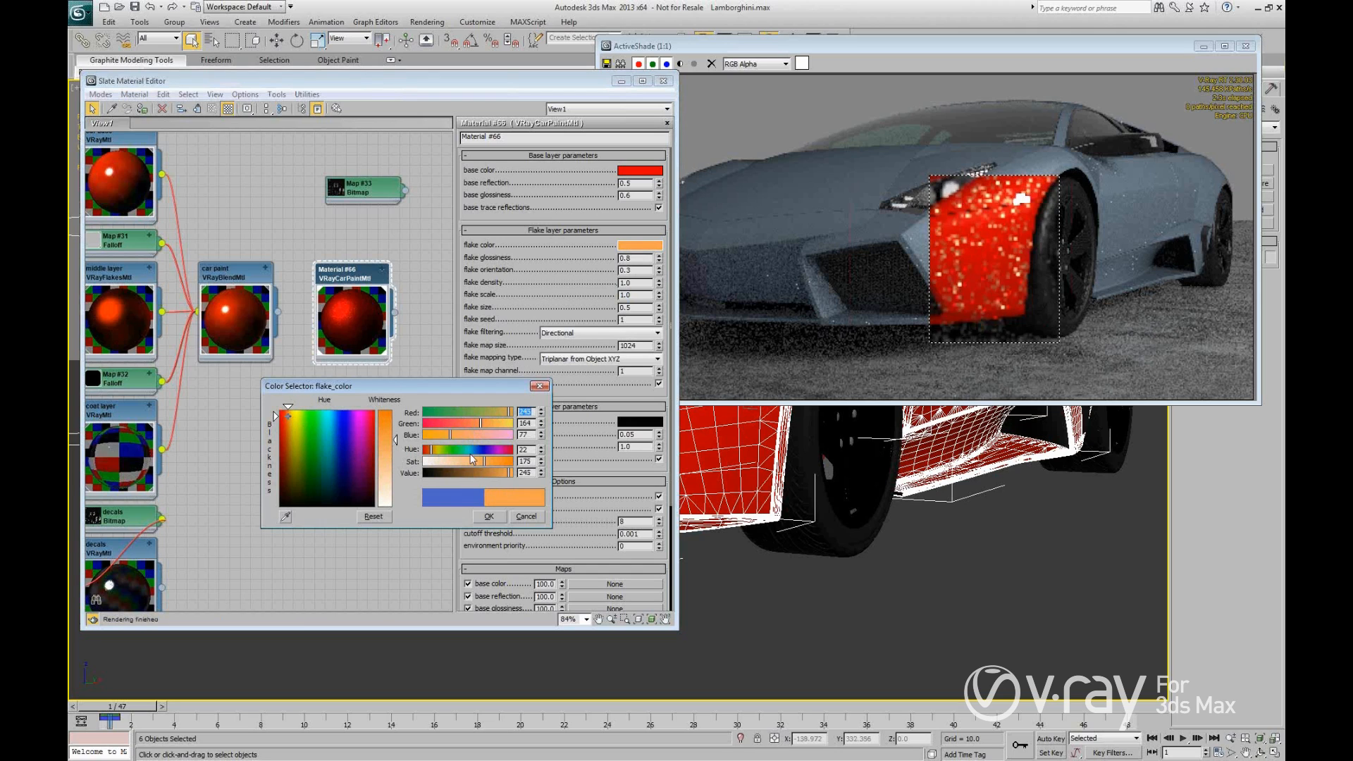
{"action": "left_click", "coordinate": [488, 517]}
Increase the flake density first to 2.0 and finally to 3.0.
{"action": "double_click", "coordinate": [626, 282]}
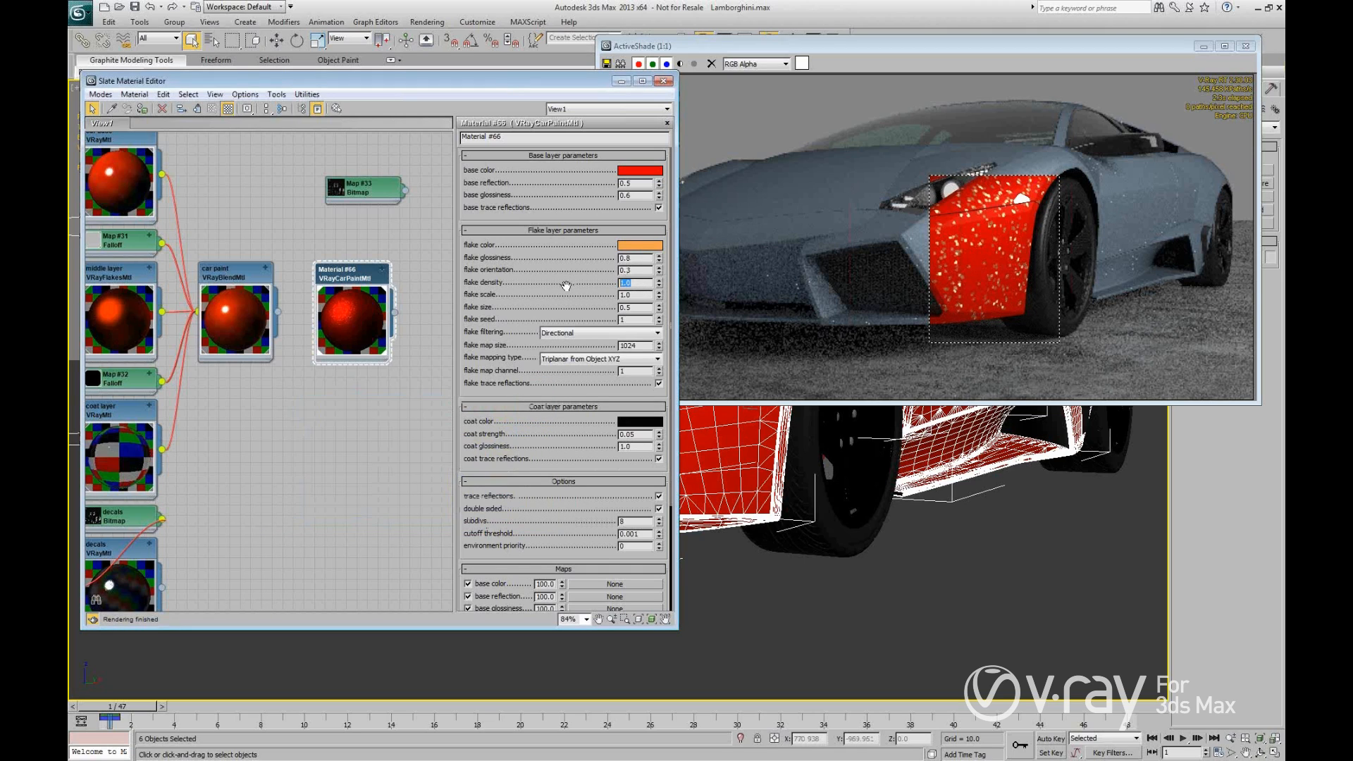
{"action": "type", "text": "2"}
{"action": "key", "text": "Return"}
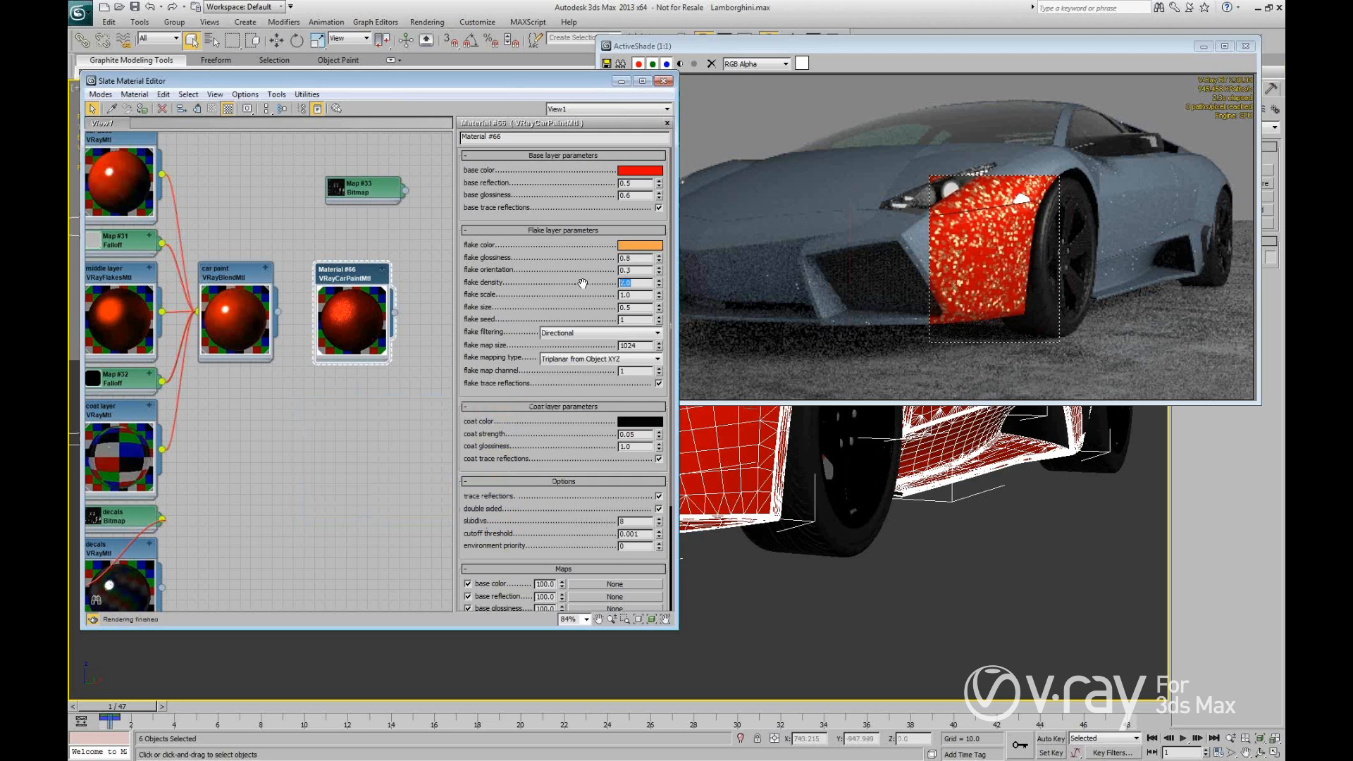
{"action": "type", "text": "3"}
{"action": "key", "text": "Return"}
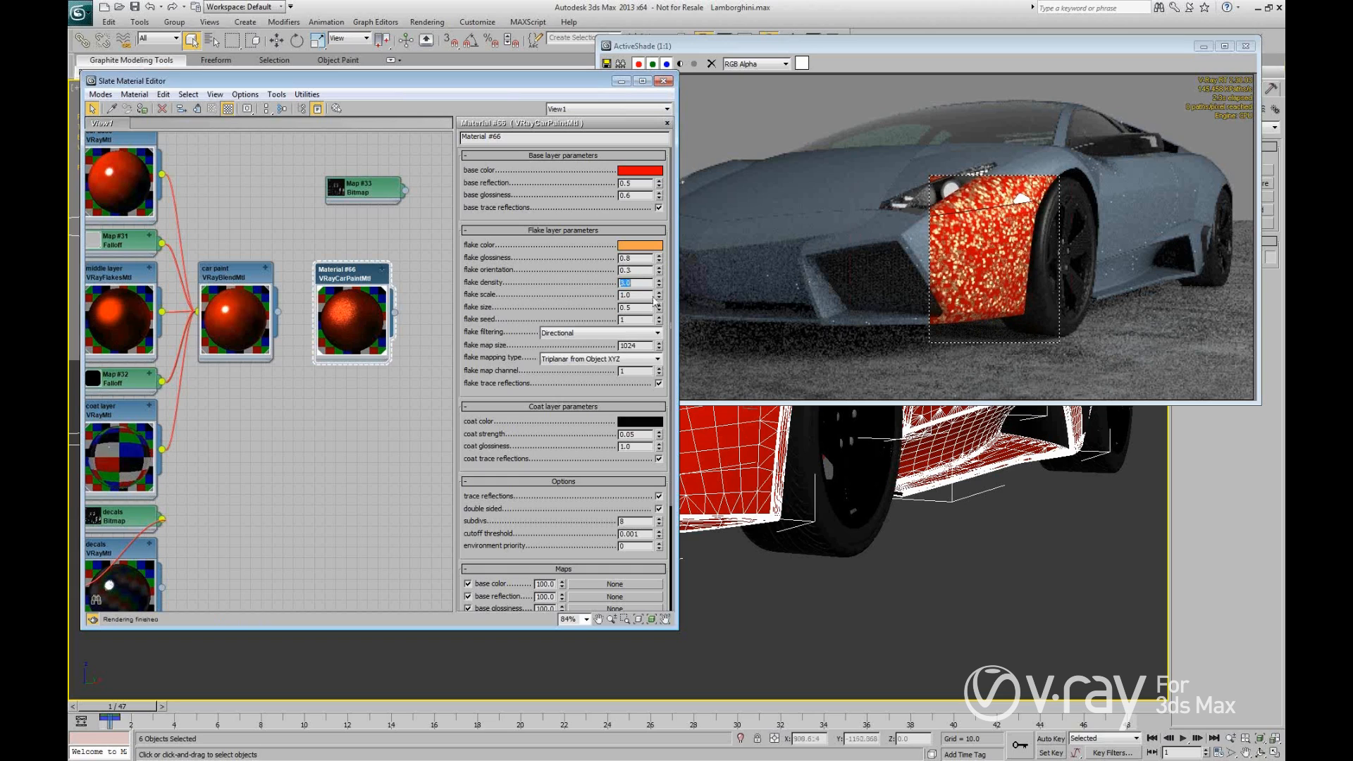
Reduce the car paint's flake scale first to about 0.82 and finally to 0.1.
{"action": "left_click", "coordinate": [659, 297]}
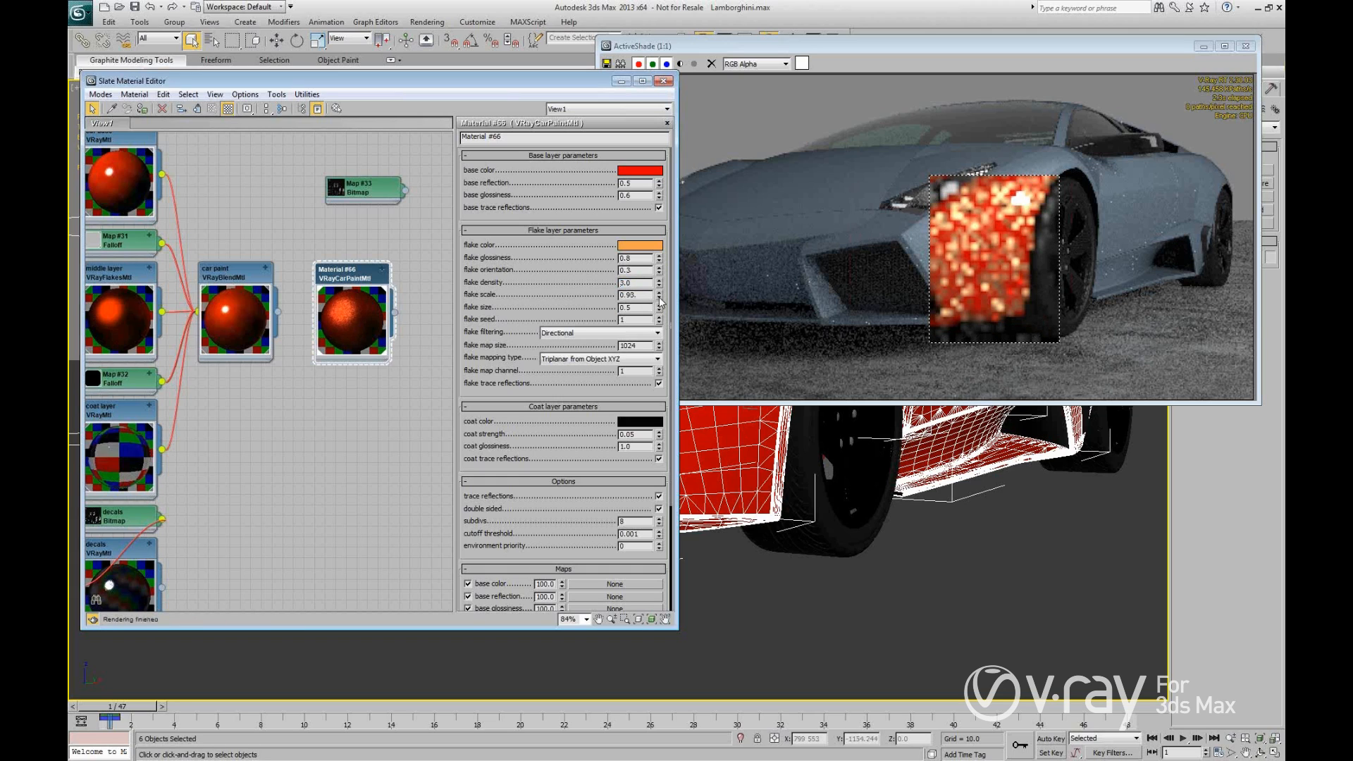
{"action": "left_click", "coordinate": [661, 300]}
{"action": "left_click", "coordinate": [660, 301]}
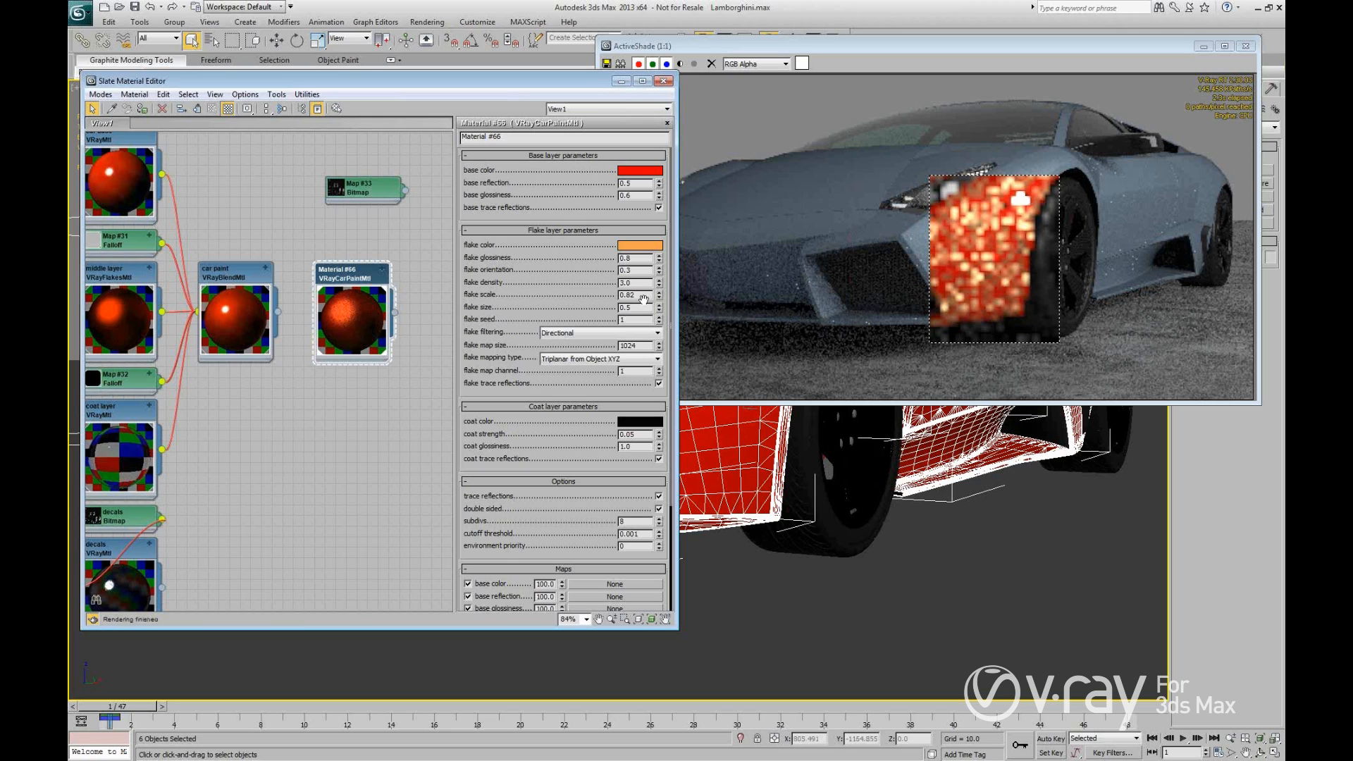
{"action": "double_click", "coordinate": [630, 296]}
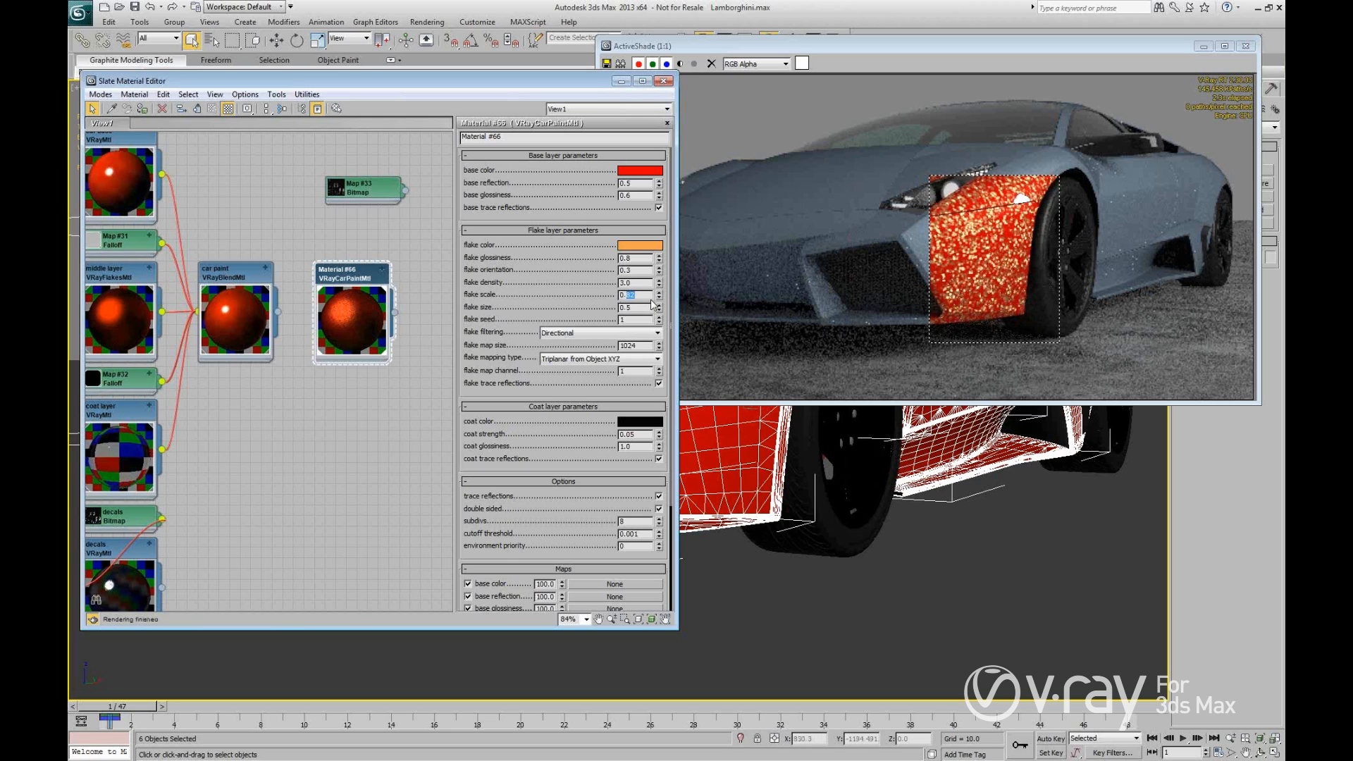
{"action": "type", "text": "1"}
{"action": "key", "text": "Return"}
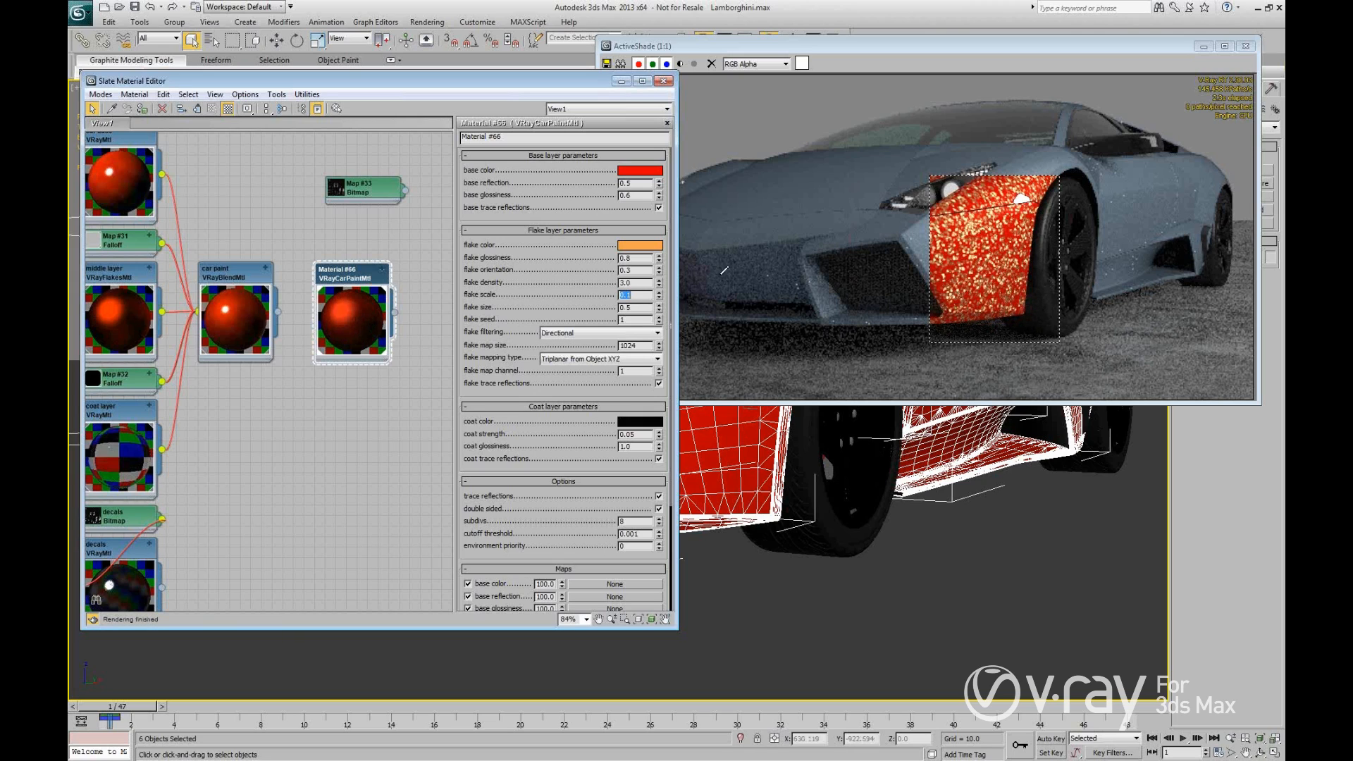
Lower the car paint's flake size to 0.2.
{"action": "left_click", "coordinate": [659, 311]}
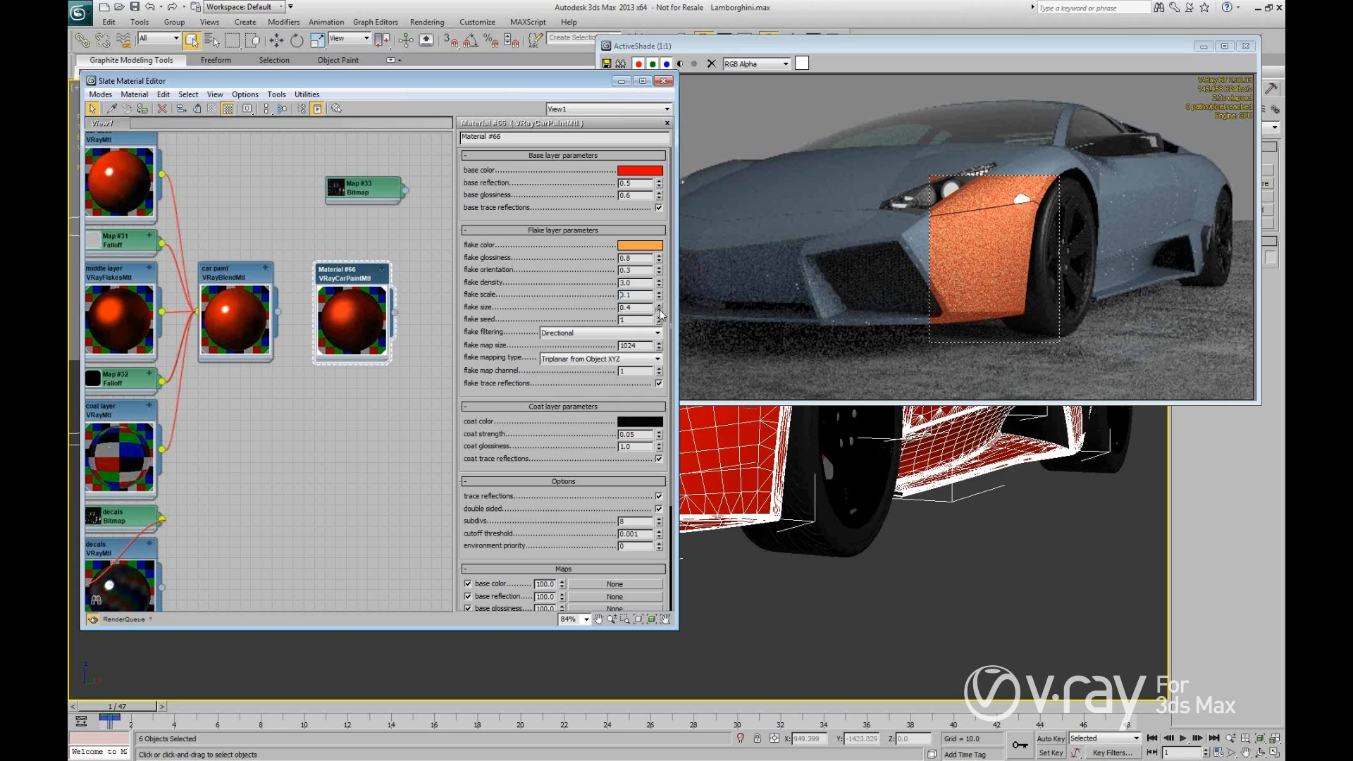
{"action": "left_click", "coordinate": [659, 311]}
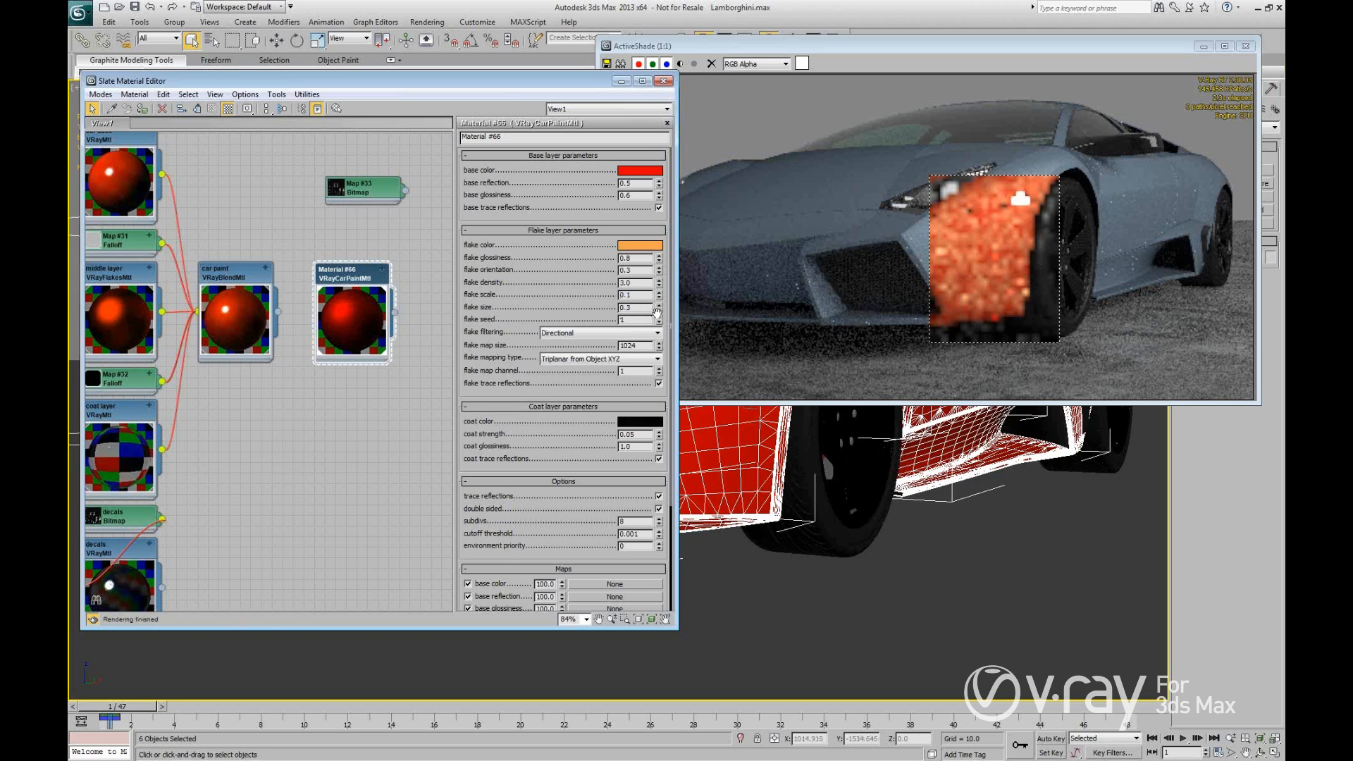
{"action": "left_click", "coordinate": [659, 310]}
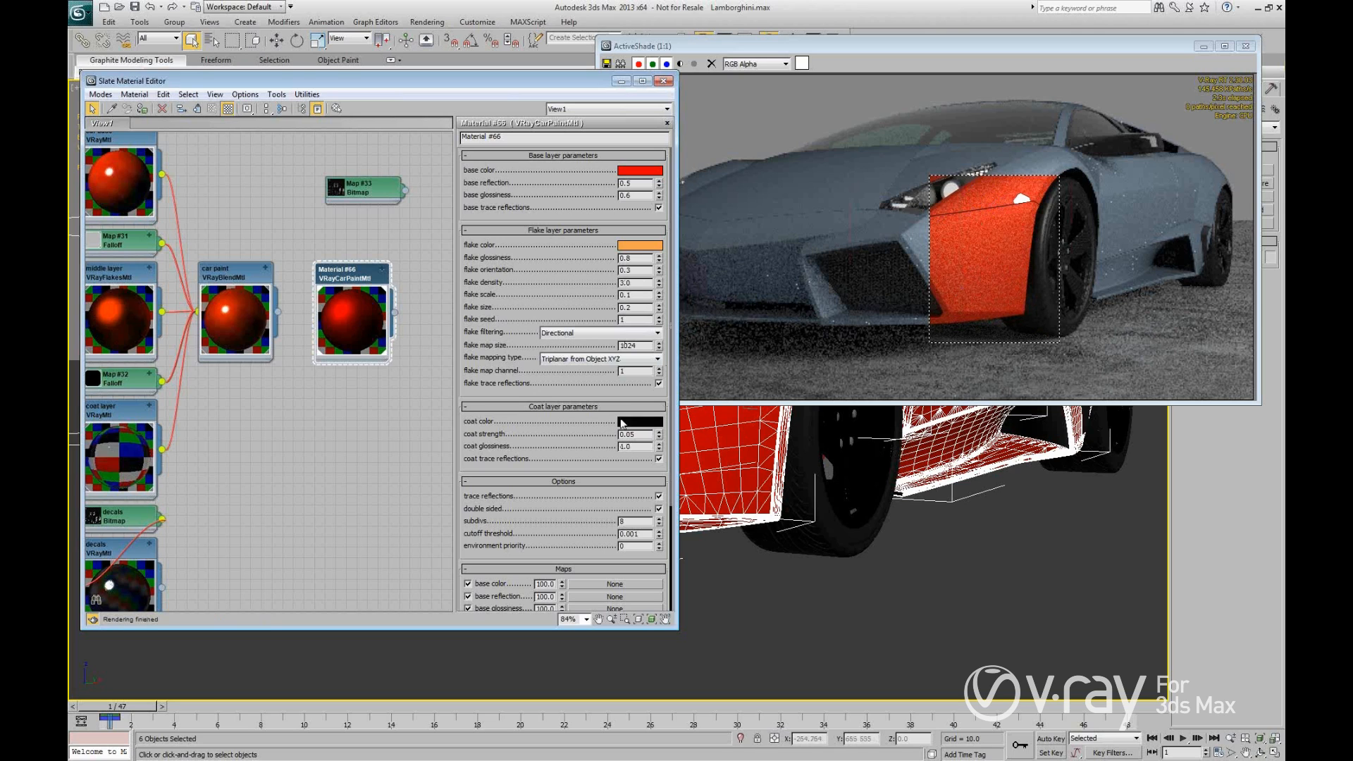
Set the car paint's coat color to a neutral gray of RGB 111, 111, 111.
{"action": "left_click", "coordinate": [643, 422]}
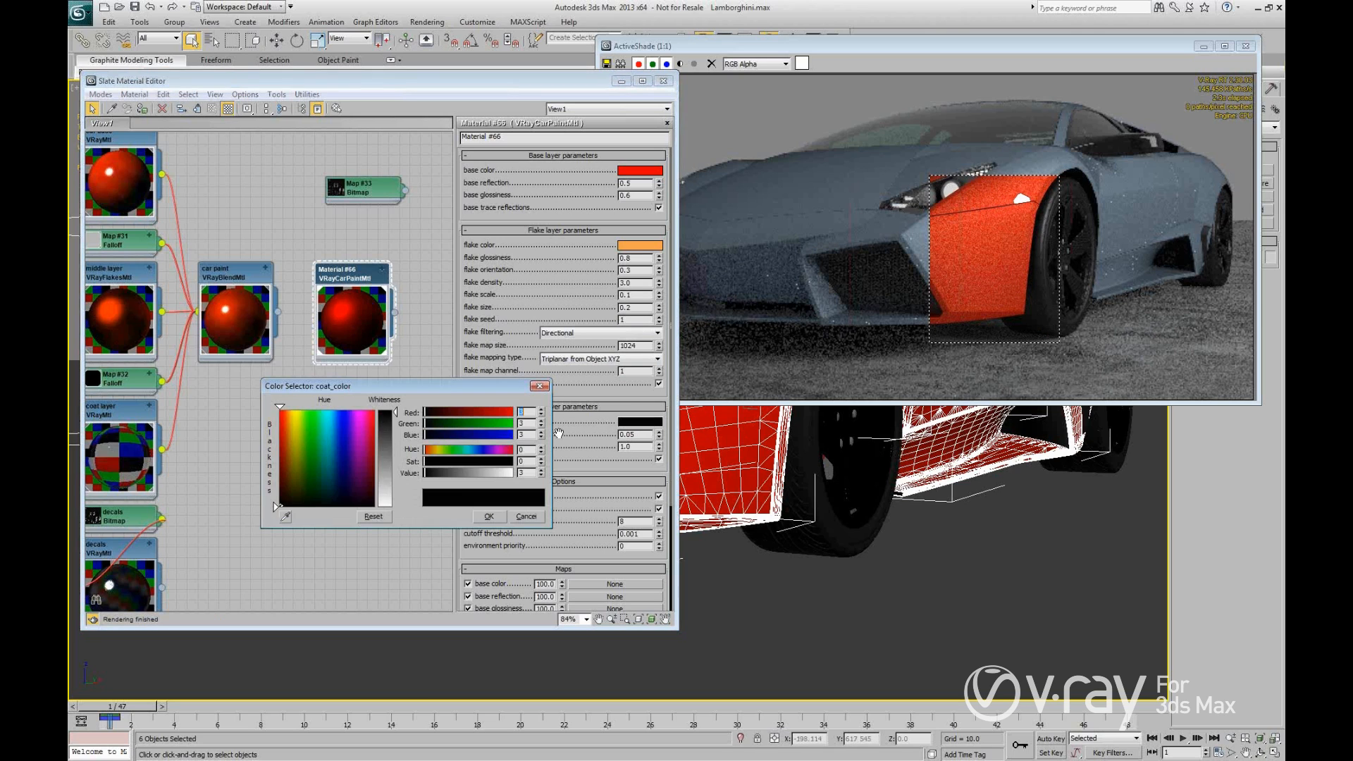
{"action": "mouse_move", "coordinate": [422, 392]}
{"action": "left_mouse_down"}
{"action": "mouse_move", "coordinate": [434, 348]}
{"action": "mouse_move", "coordinate": [410, 387]}
{"action": "left_mouse_up"}
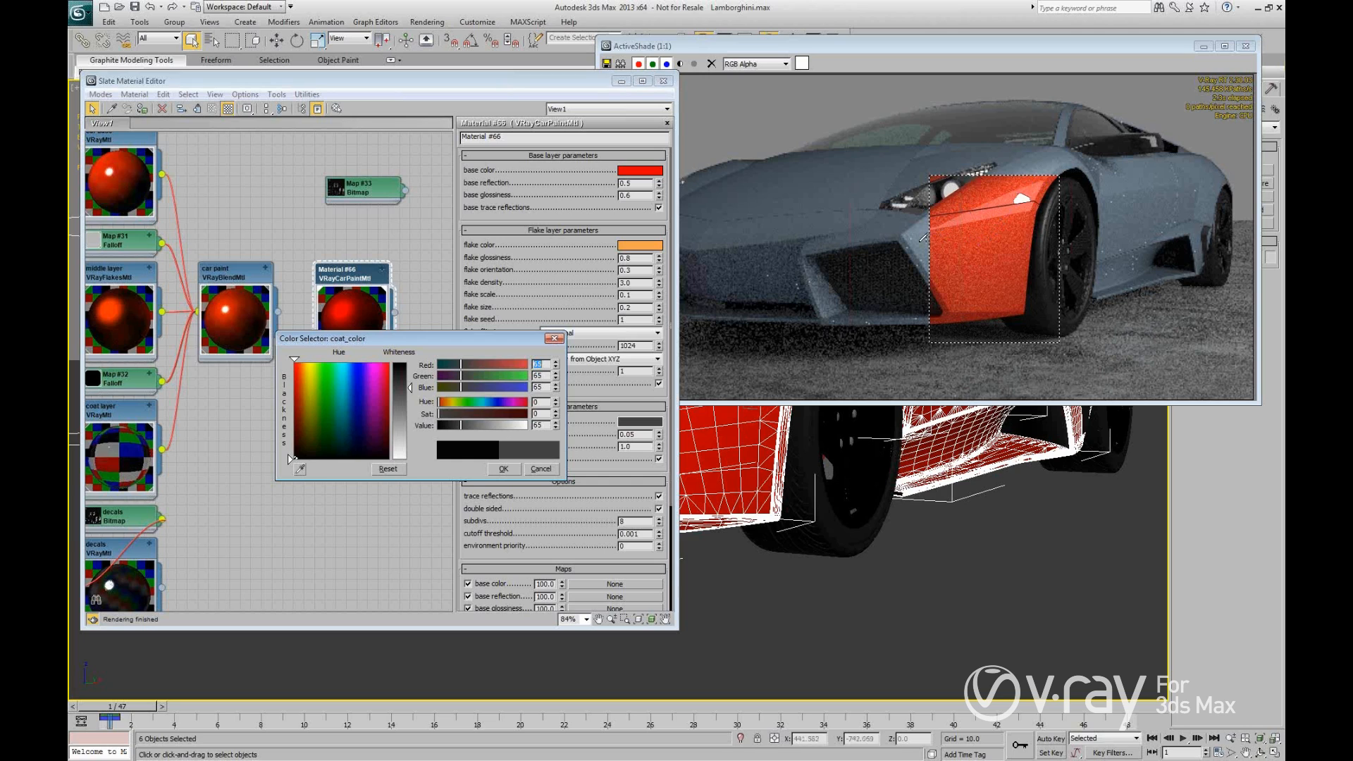
{"action": "left_click_drag", "start_coordinate": [411, 388], "coordinate": [412, 406]}
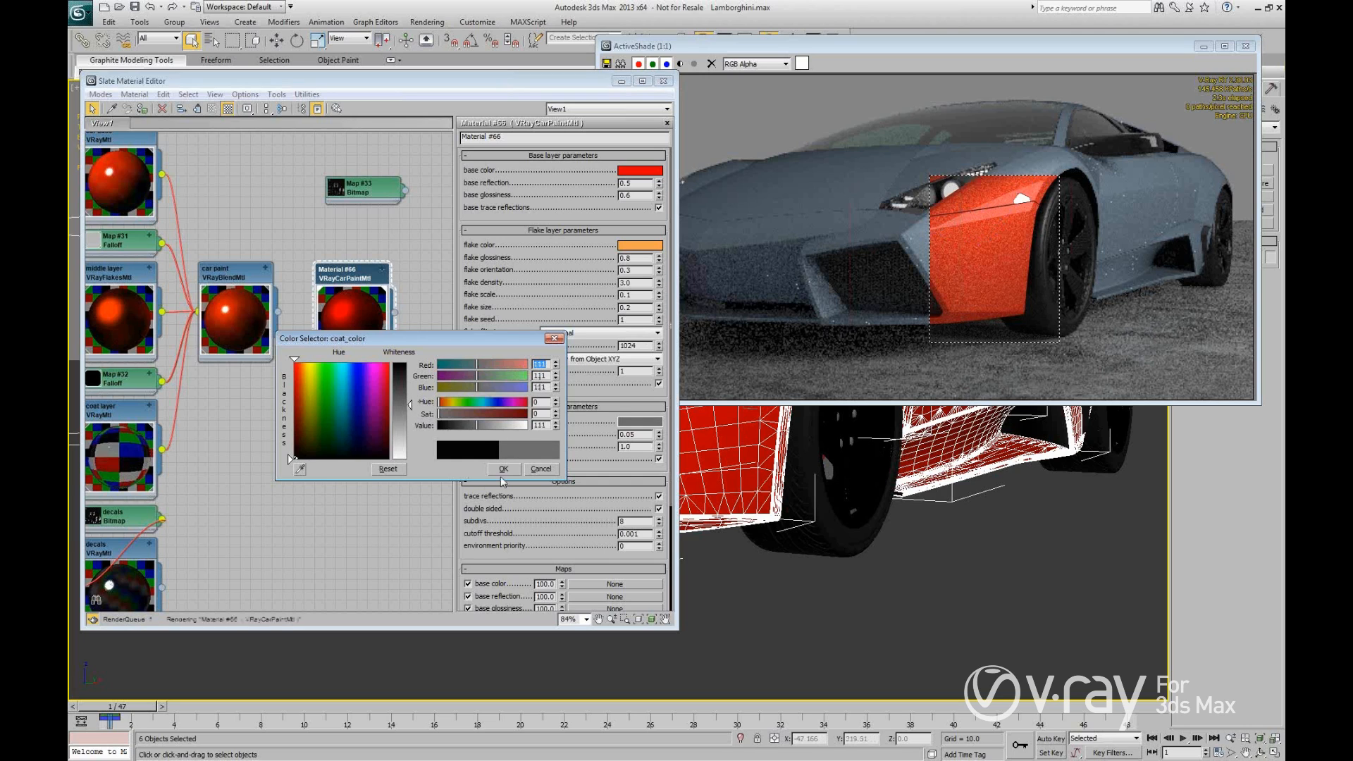
{"action": "left_click", "coordinate": [504, 469]}
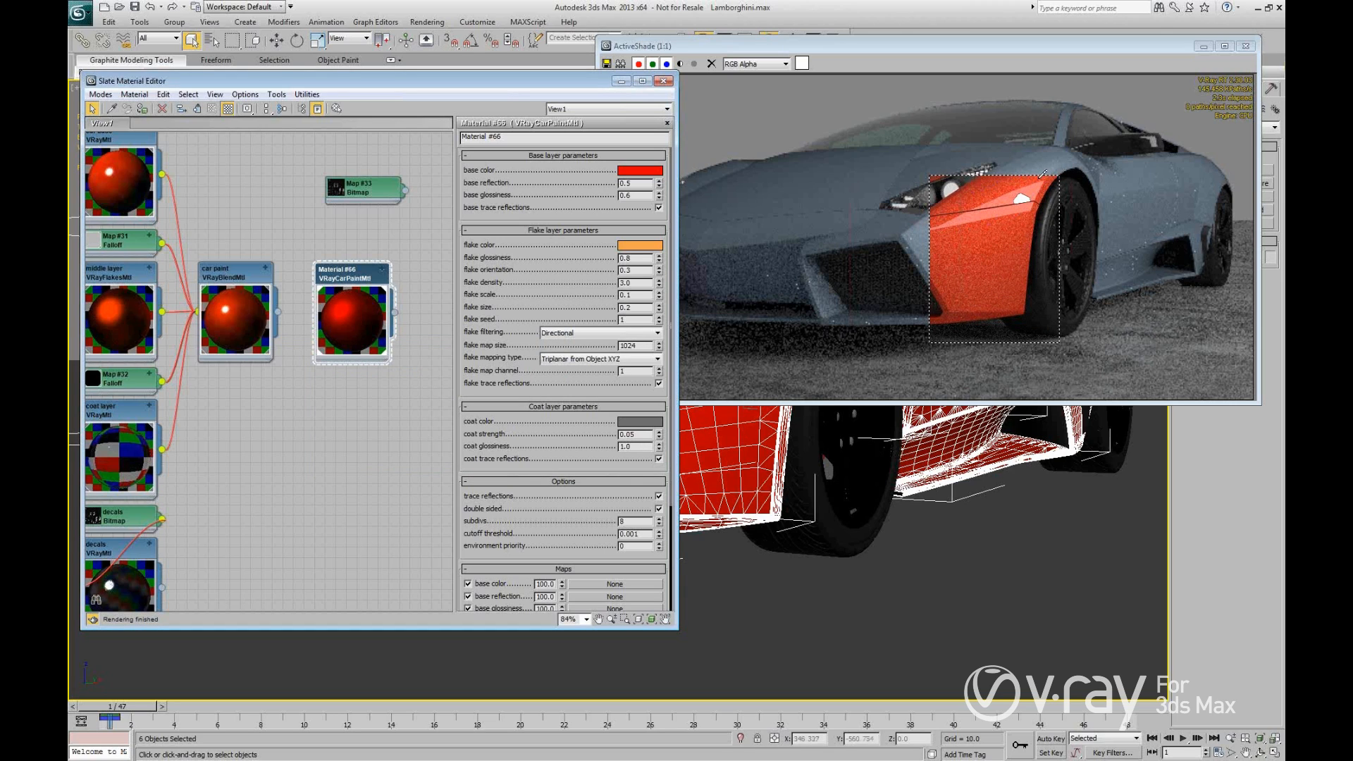
Lower the coat glossiness first to 0.7 and finally set it to 0.8.
{"action": "left_click", "coordinate": [658, 449]}
{"action": "left_click", "coordinate": [659, 451]}
{"action": "left_click", "coordinate": [658, 451]}
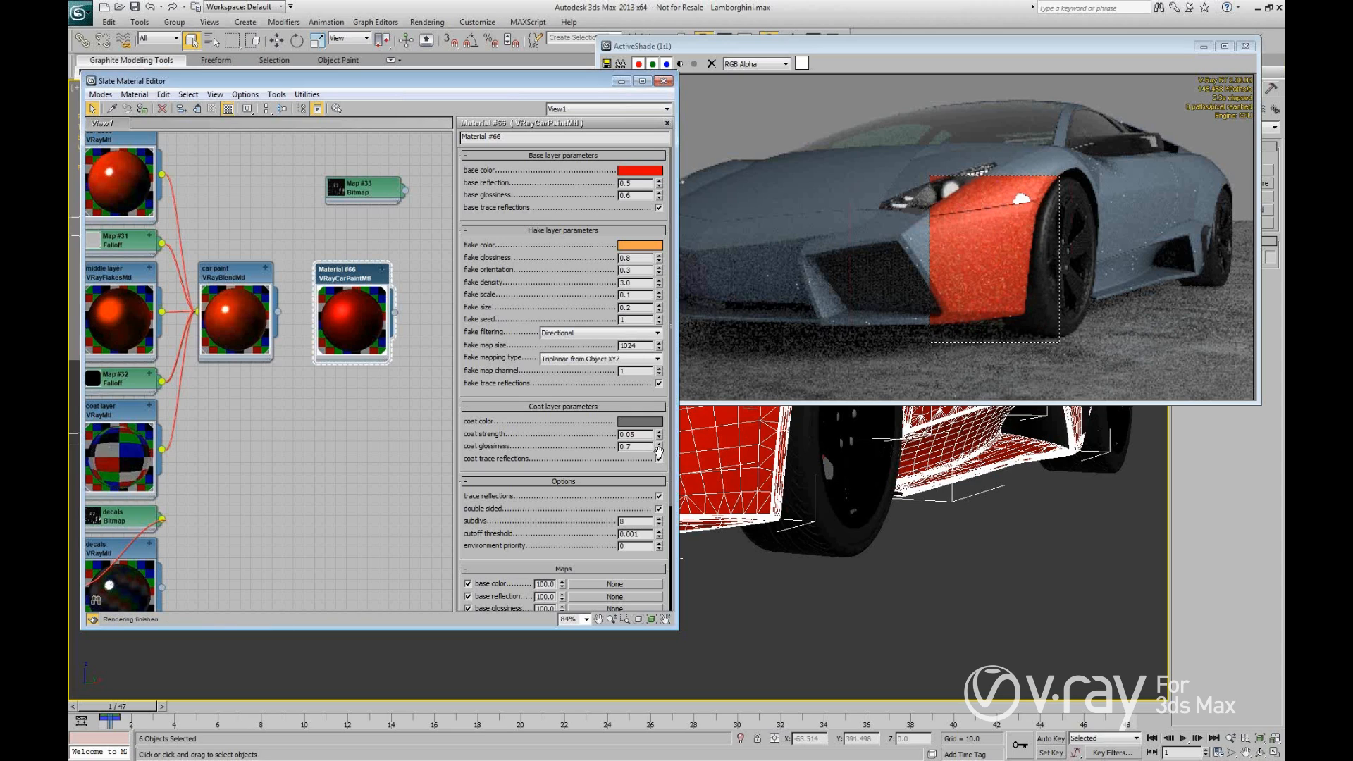
{"action": "left_click", "coordinate": [659, 445]}
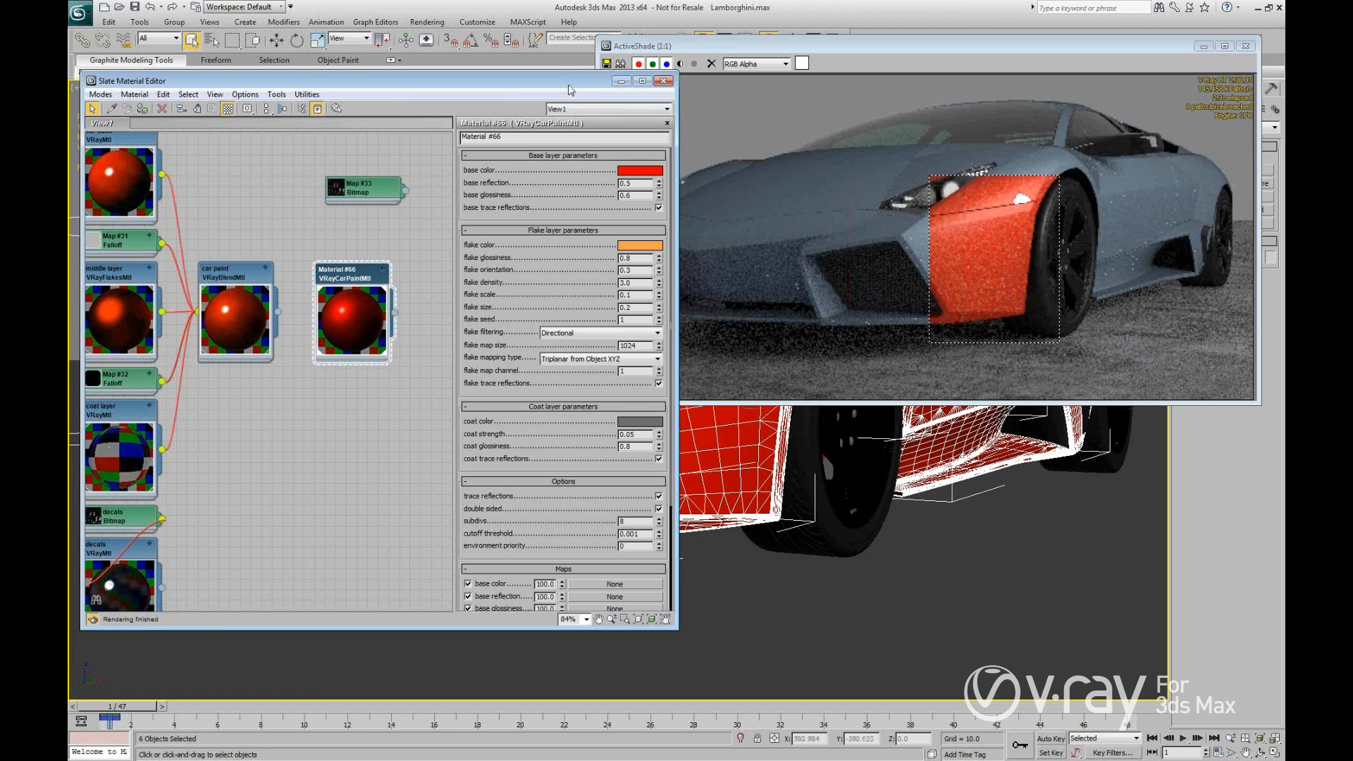
Shift the Slate Material Editor slightly and raise the car paint's base reflection to 0.8.
{"action": "left_click_drag", "start_coordinate": [556, 86], "coordinate": [566, 95]}
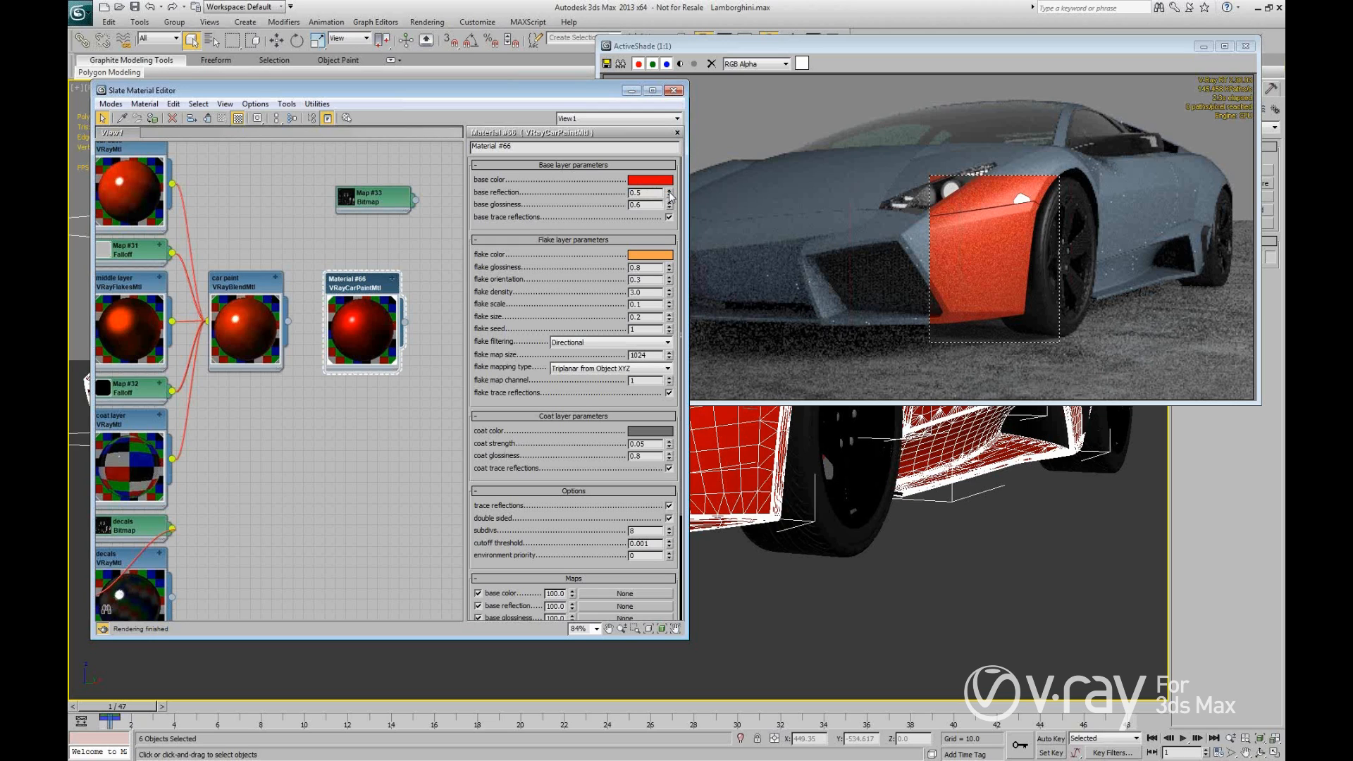
{"action": "left_click_drag", "start_coordinate": [670, 197], "coordinate": [670, 187]}
Change the coat color to a lighter gray and set the base glossiness to 0.8.
{"action": "left_click", "coordinate": [650, 432]}
{"action": "left_click_drag", "start_coordinate": [410, 406], "coordinate": [411, 427]}
{"action": "left_click", "coordinate": [503, 469]}
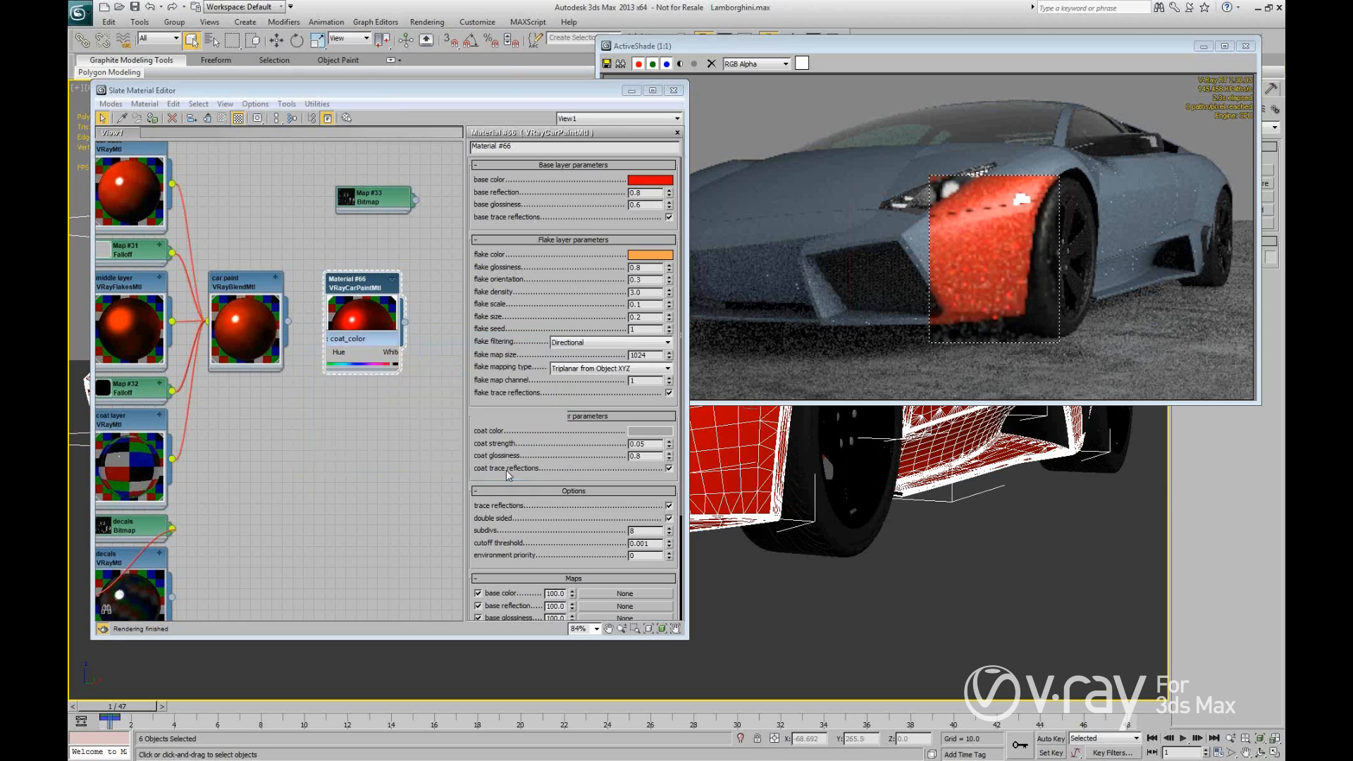
{"action": "left_click", "coordinate": [670, 203]}
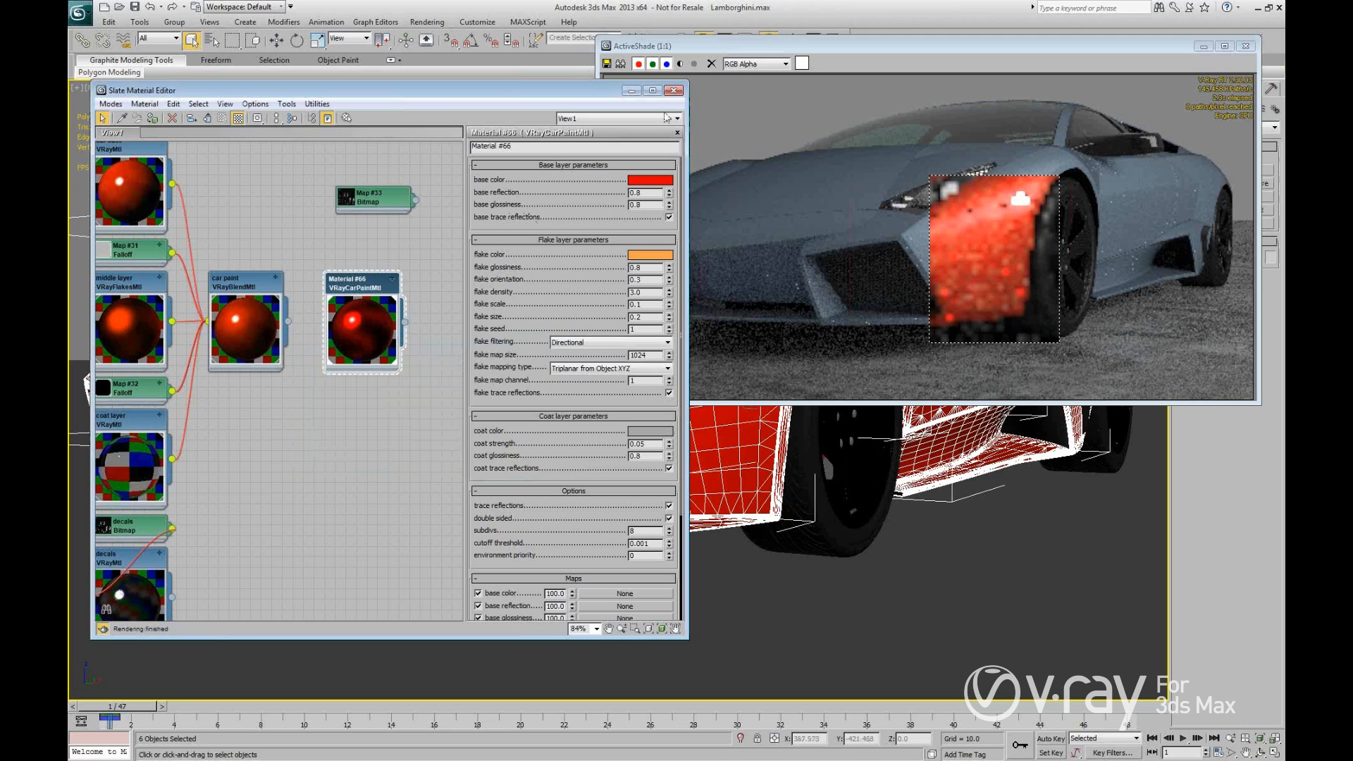
Clear the render region to render the whole Lamborghini in ActiveShade, and close the ActiveShade window.
{"action": "left_click", "coordinate": [982, 230]}
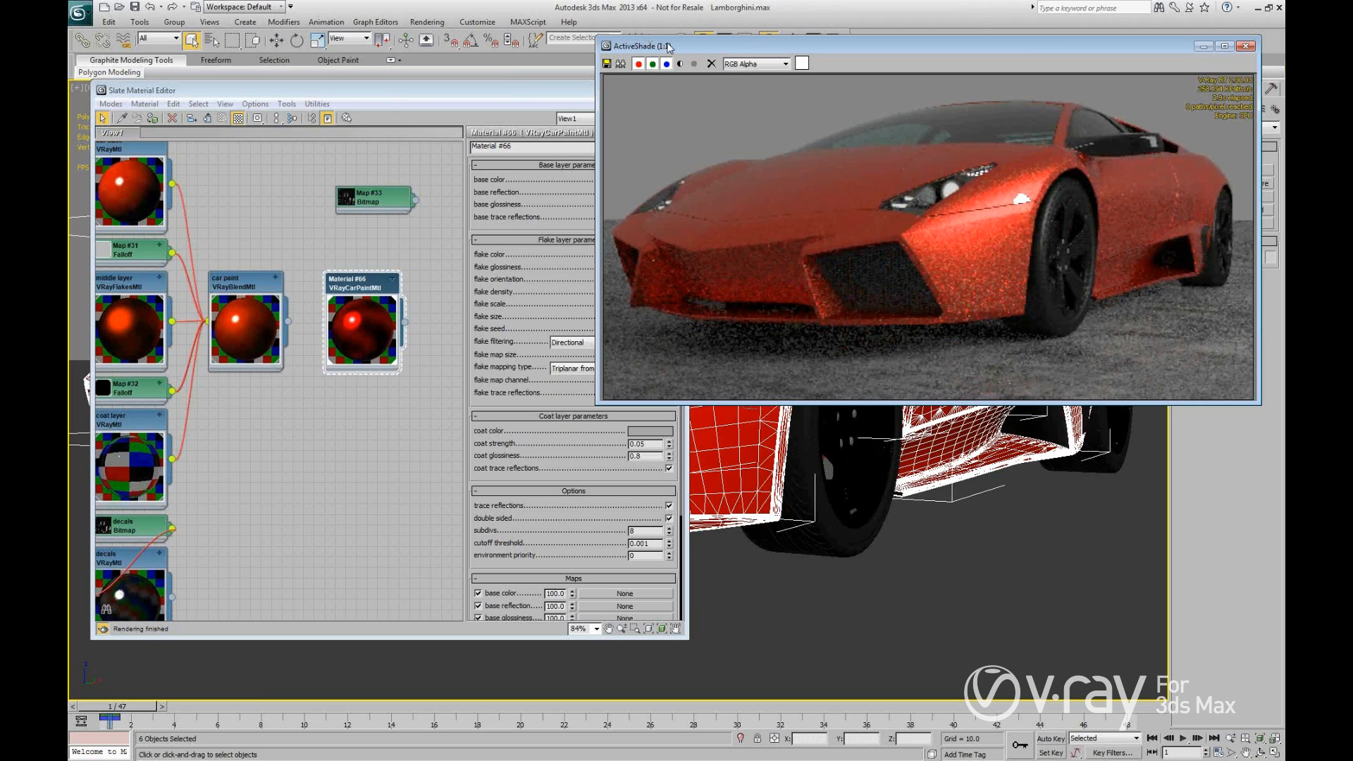
{"action": "left_click_drag", "start_coordinate": [735, 49], "coordinate": [703, 96]}
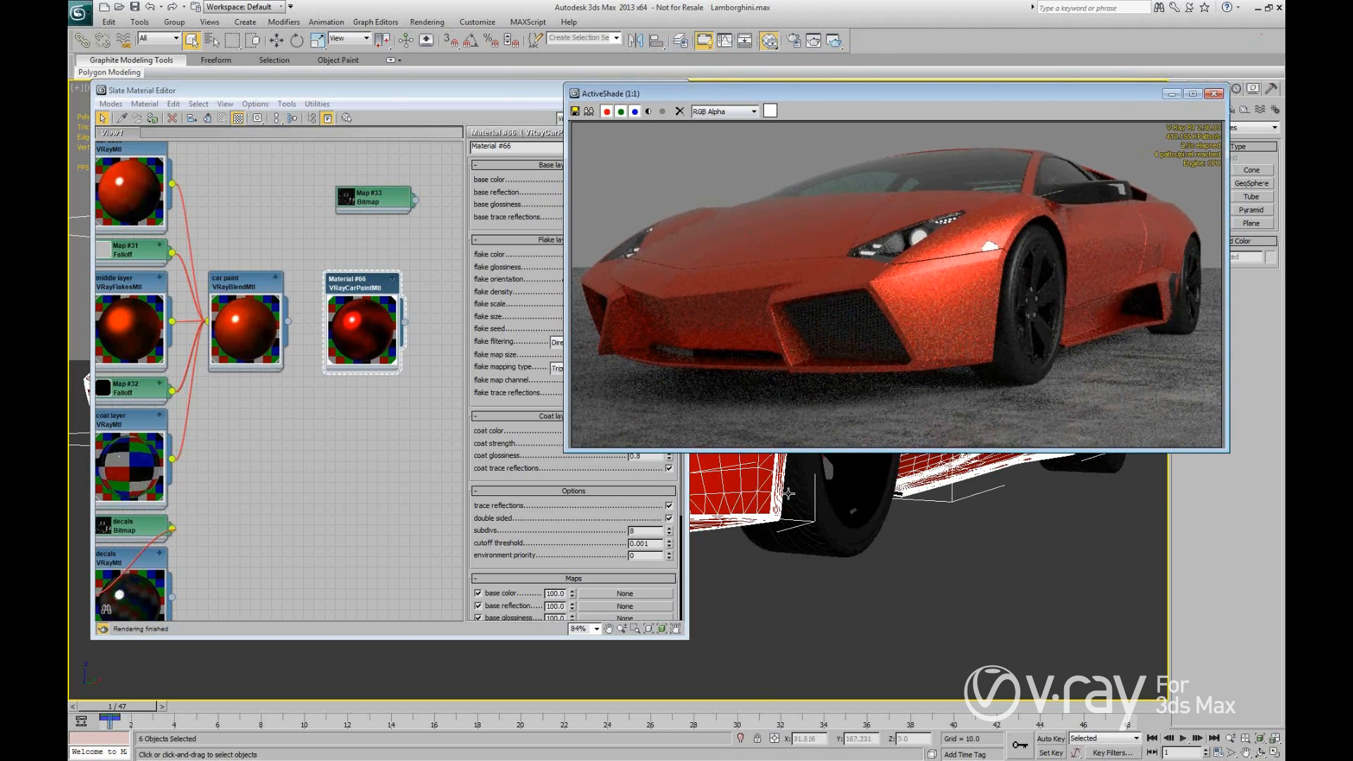
{"action": "left_click", "coordinate": [574, 97]}
{"action": "left_click", "coordinate": [599, 184]}
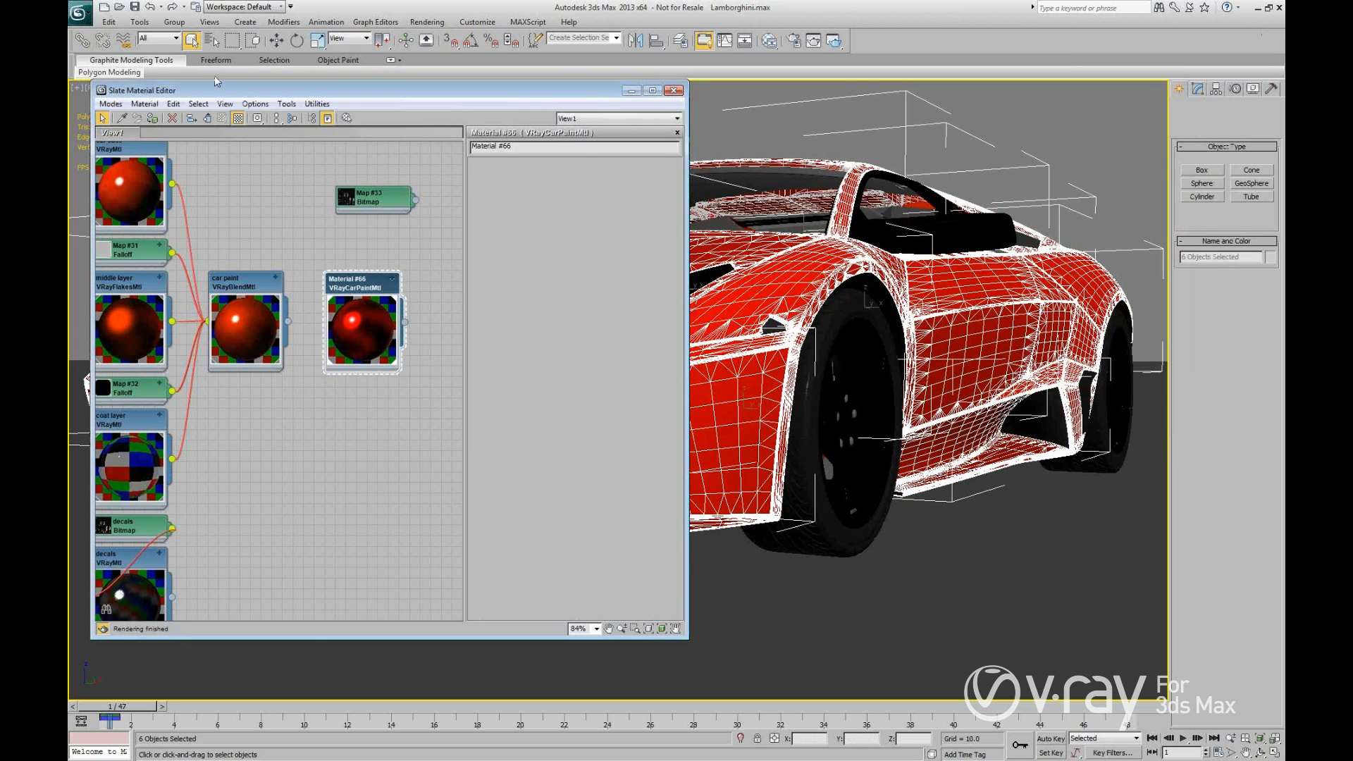
Close the material editor and open the Flat.max scene, adopting the file's unit scale.
{"action": "key", "text": "m"}
{"action": "left_click", "coordinate": [119, 7]}
{"action": "left_click", "coordinate": [716, 436]}
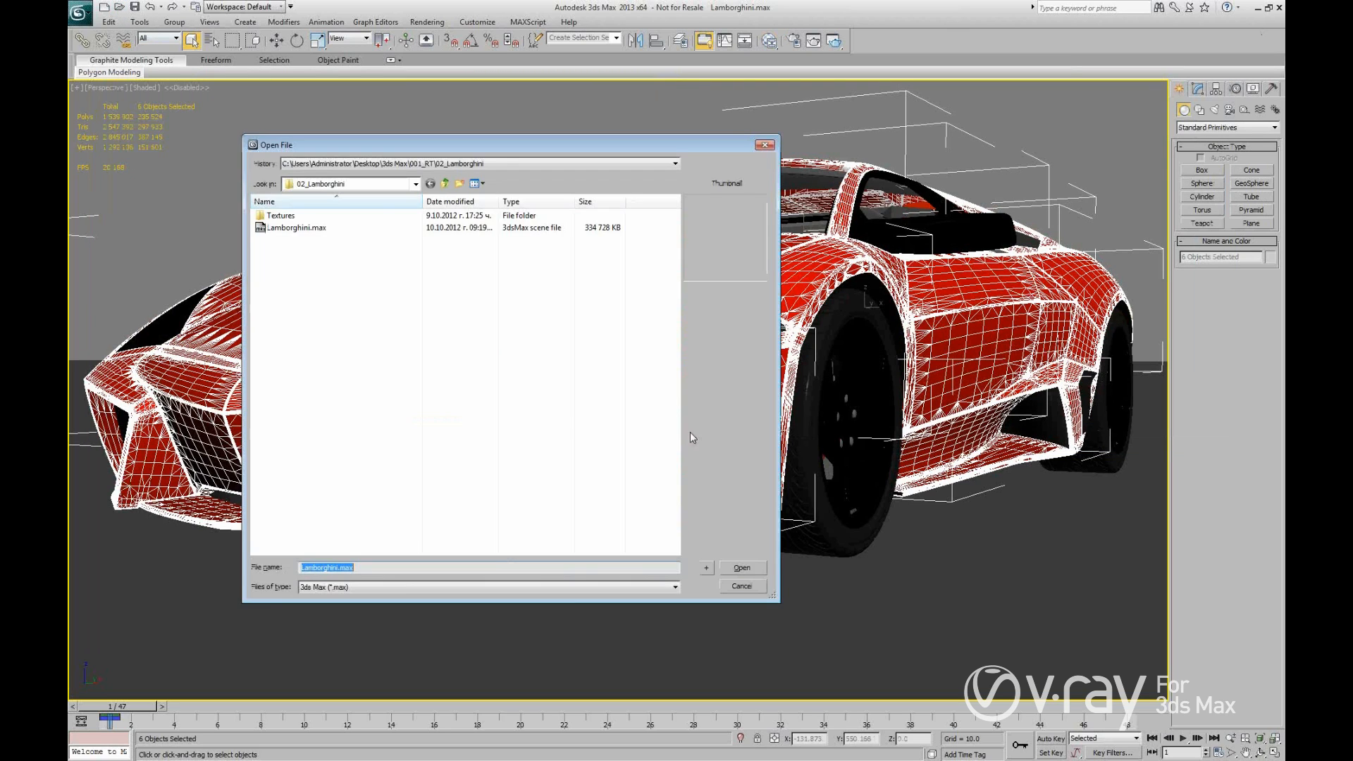
{"action": "left_click", "coordinate": [444, 183]}
{"action": "double_click", "coordinate": [320, 239]}
{"action": "double_click", "coordinate": [310, 215]}
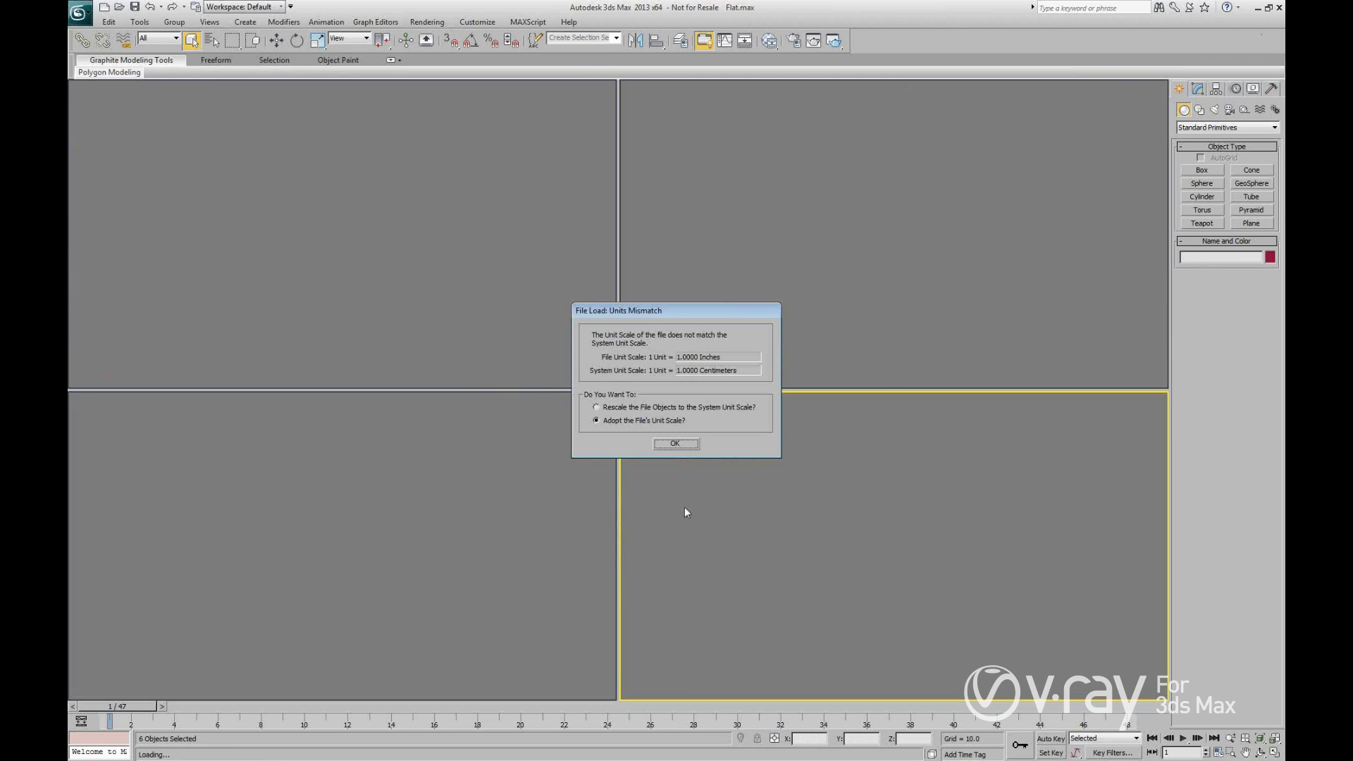
{"action": "left_click", "coordinate": [678, 441]}
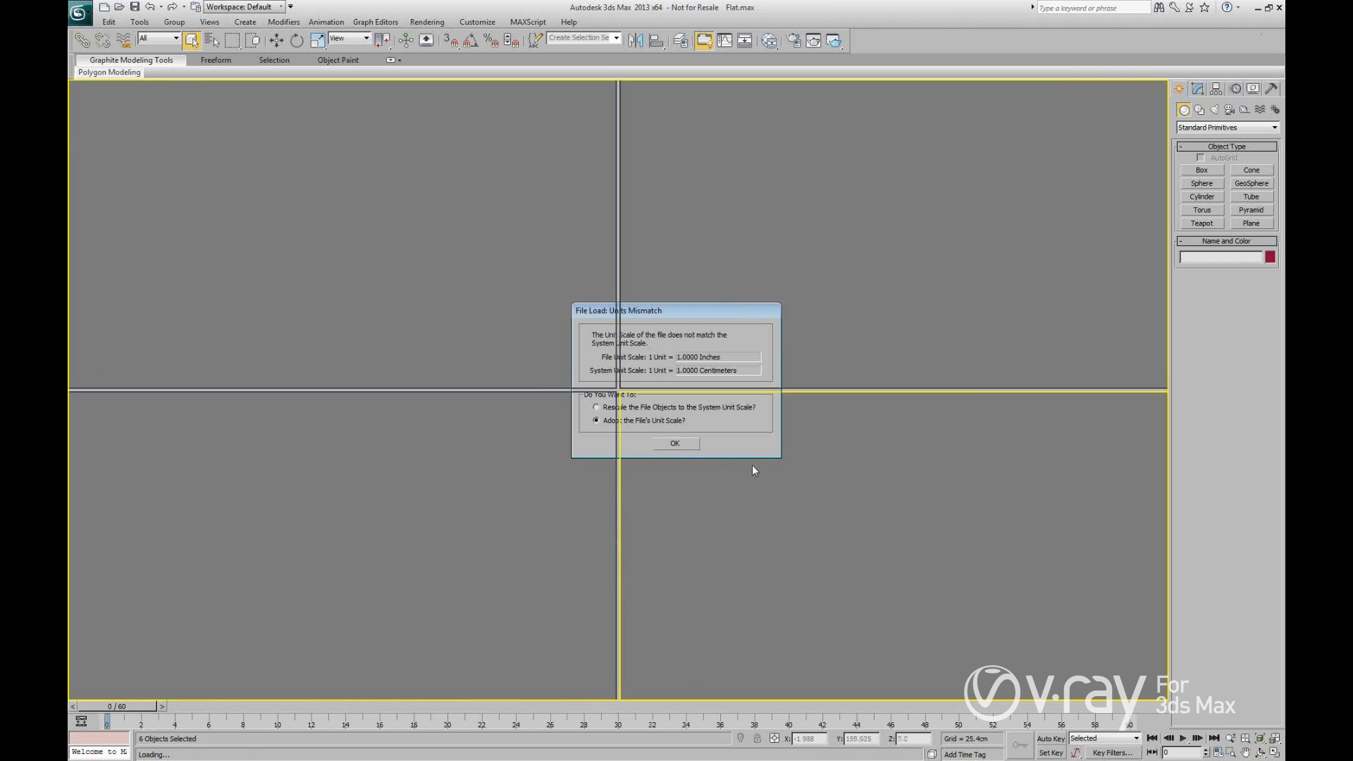
Start ActiveShade on the VRayPhysicalCamera001 view and resize its window to fit the whole interior render.
{"action": "left_click", "coordinate": [681, 395]}
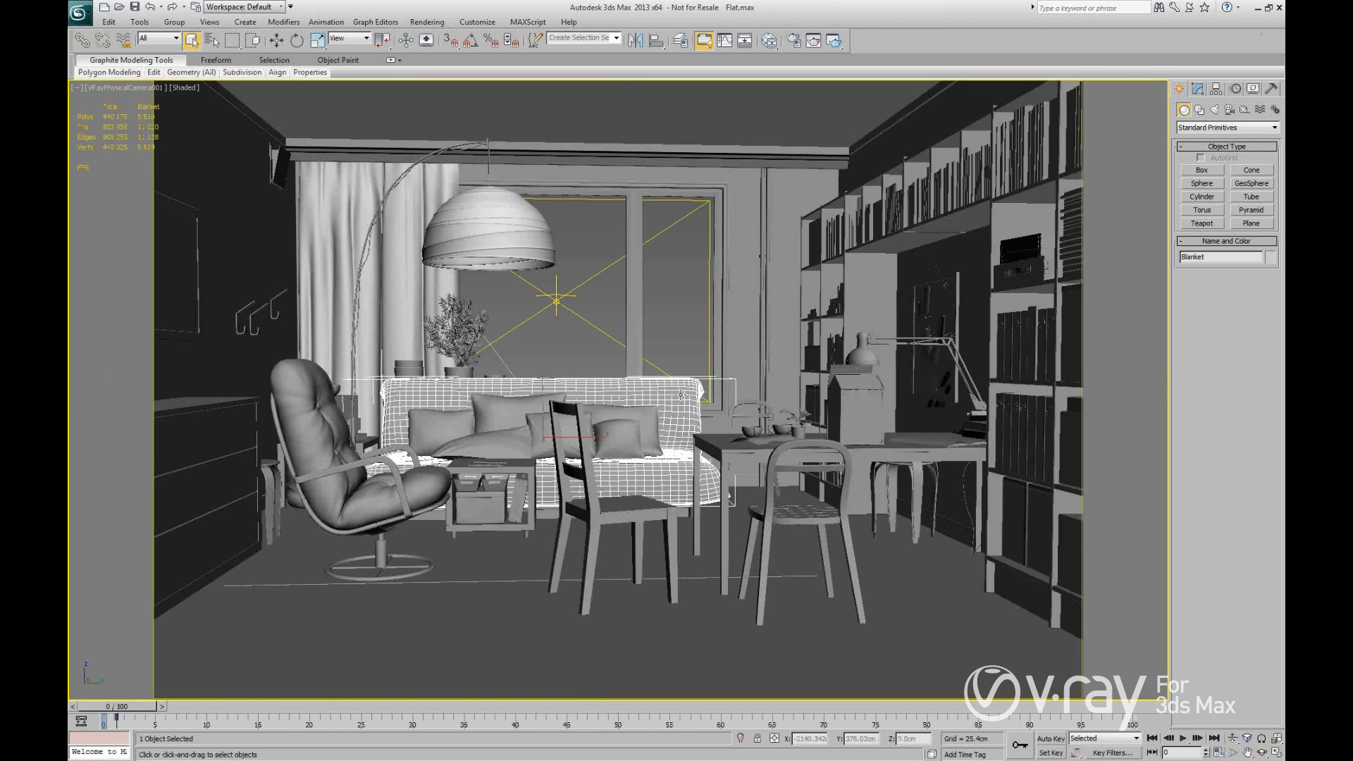
{"action": "key", "text": "shift+q"}
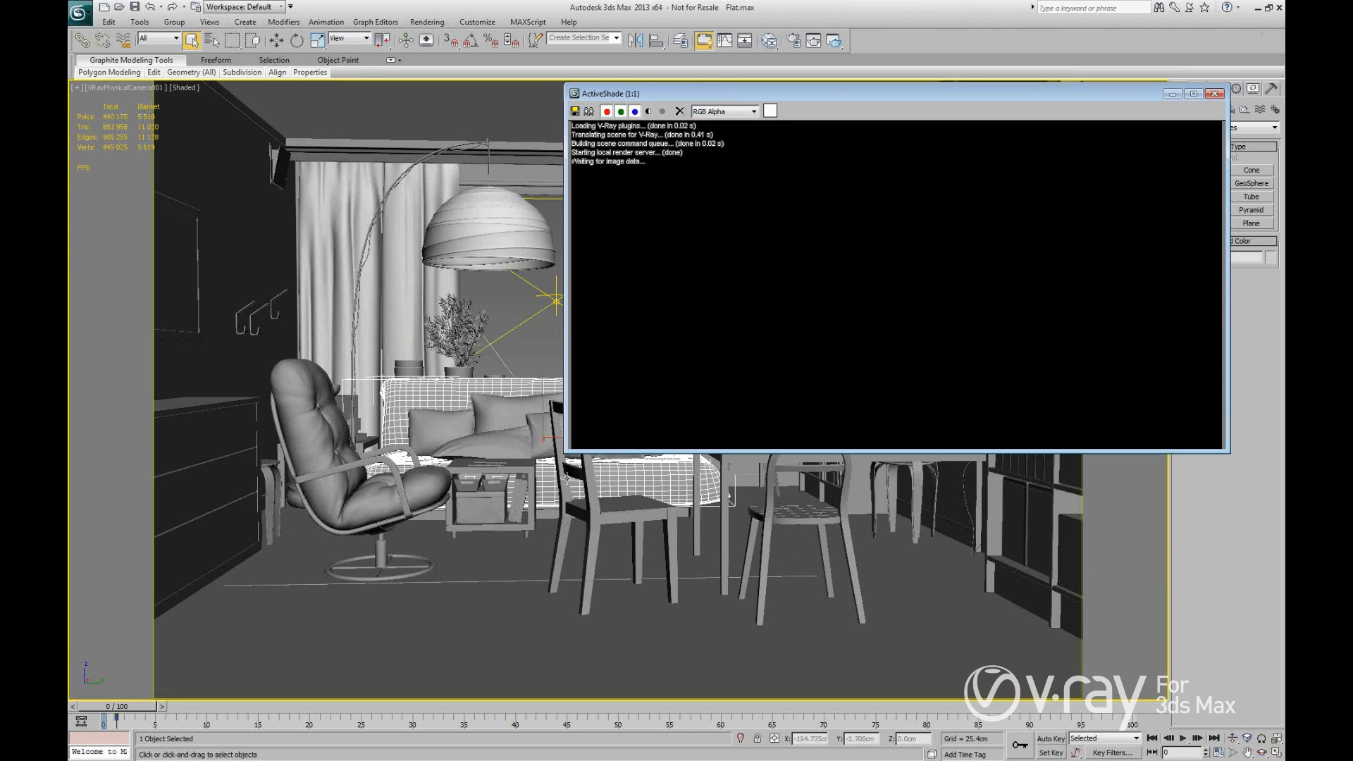
{"action": "left_click_drag", "start_coordinate": [592, 452], "coordinate": [743, 599]}
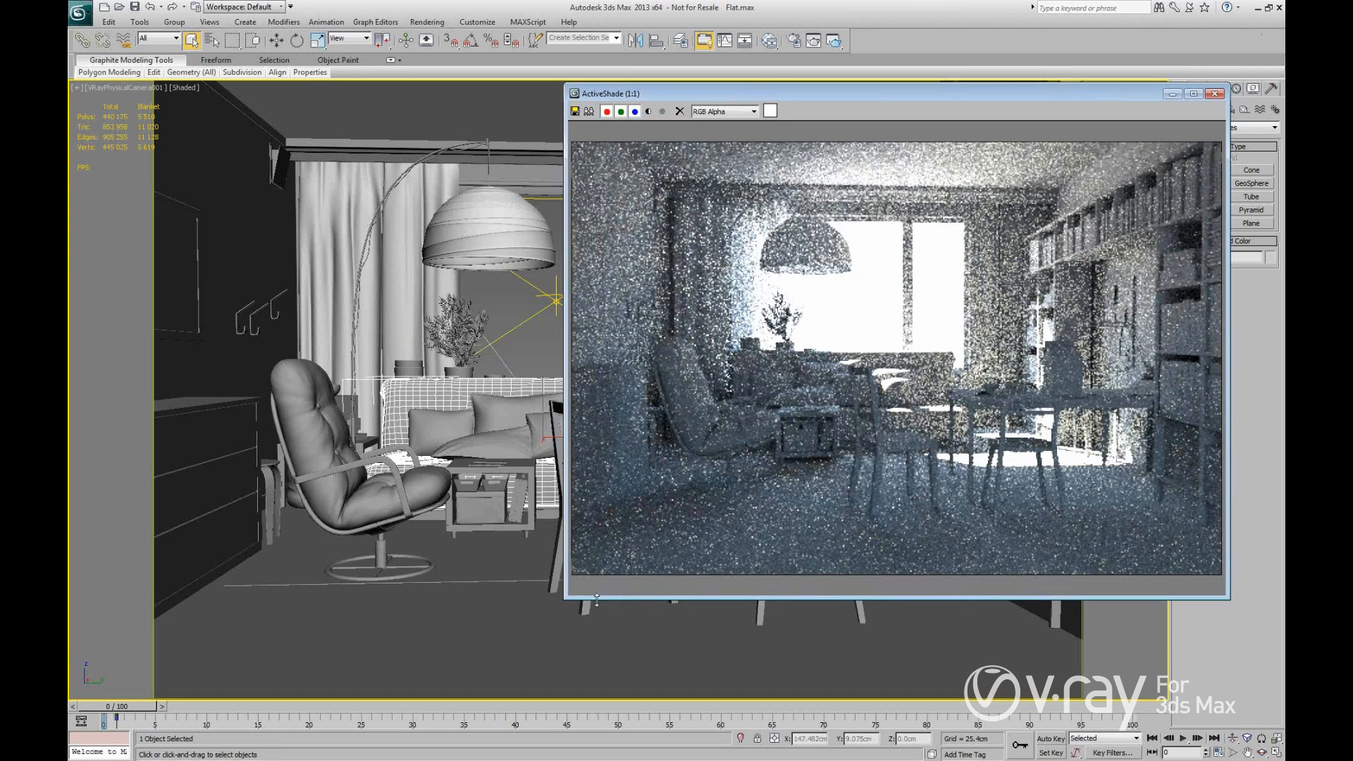
{"action": "left_click_drag", "start_coordinate": [564, 599], "coordinate": [566, 563]}
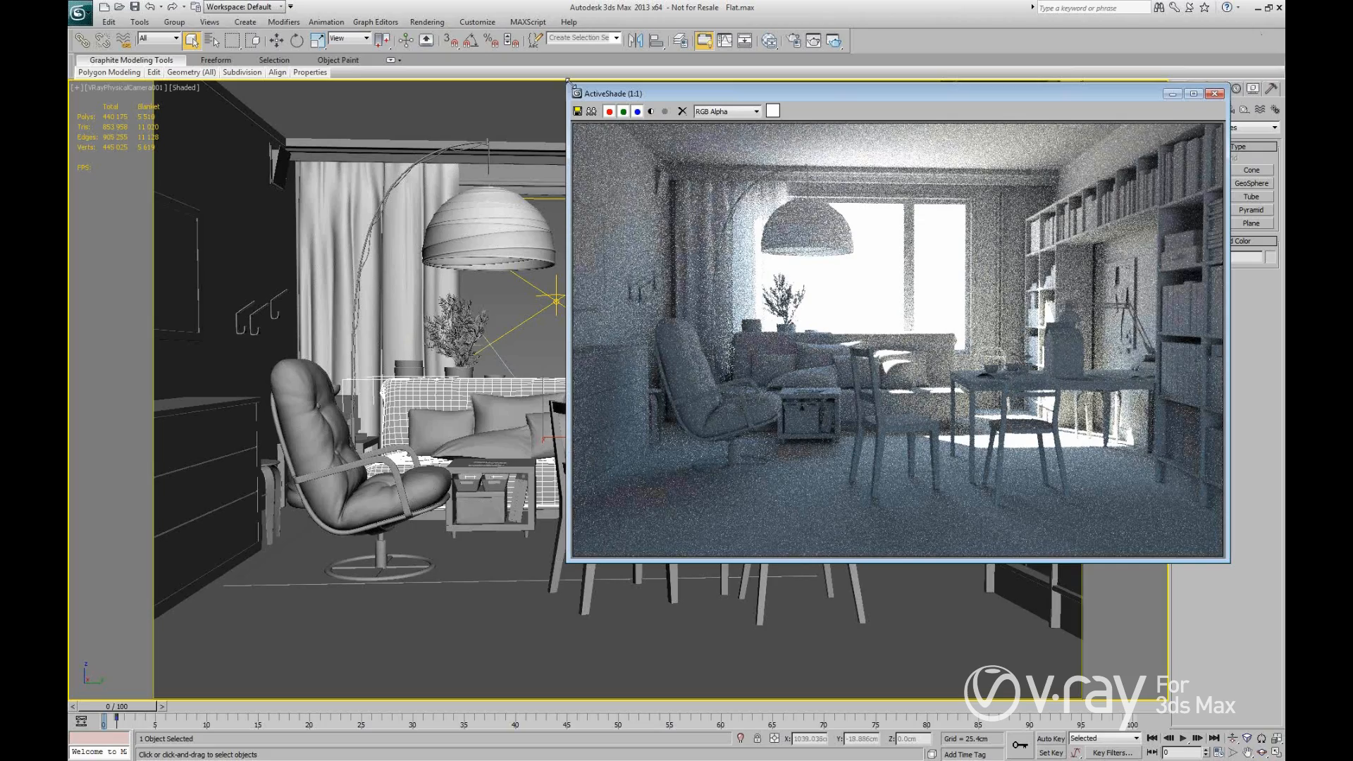
{"action": "left_click_drag", "start_coordinate": [568, 81], "coordinate": [571, 86]}
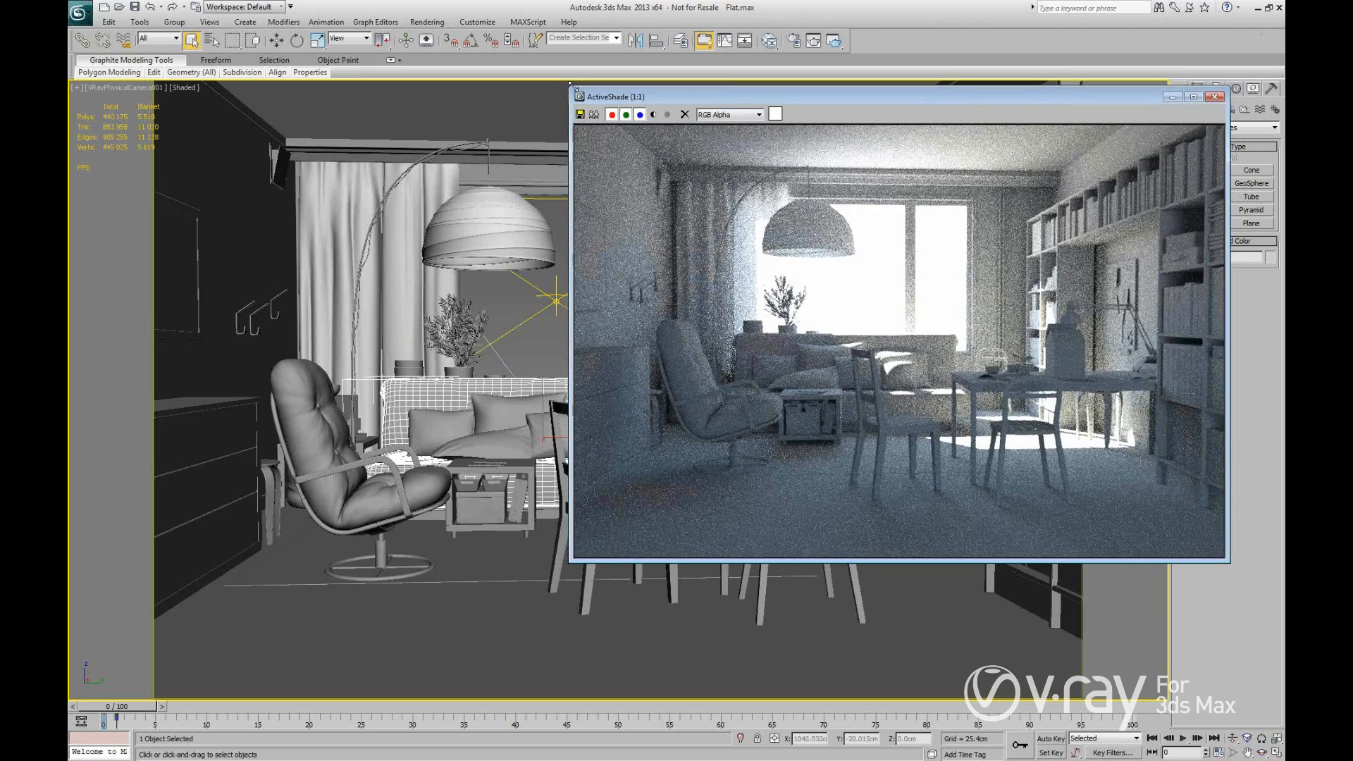
{"action": "left_click_drag", "start_coordinate": [901, 95], "coordinate": [903, 93]}
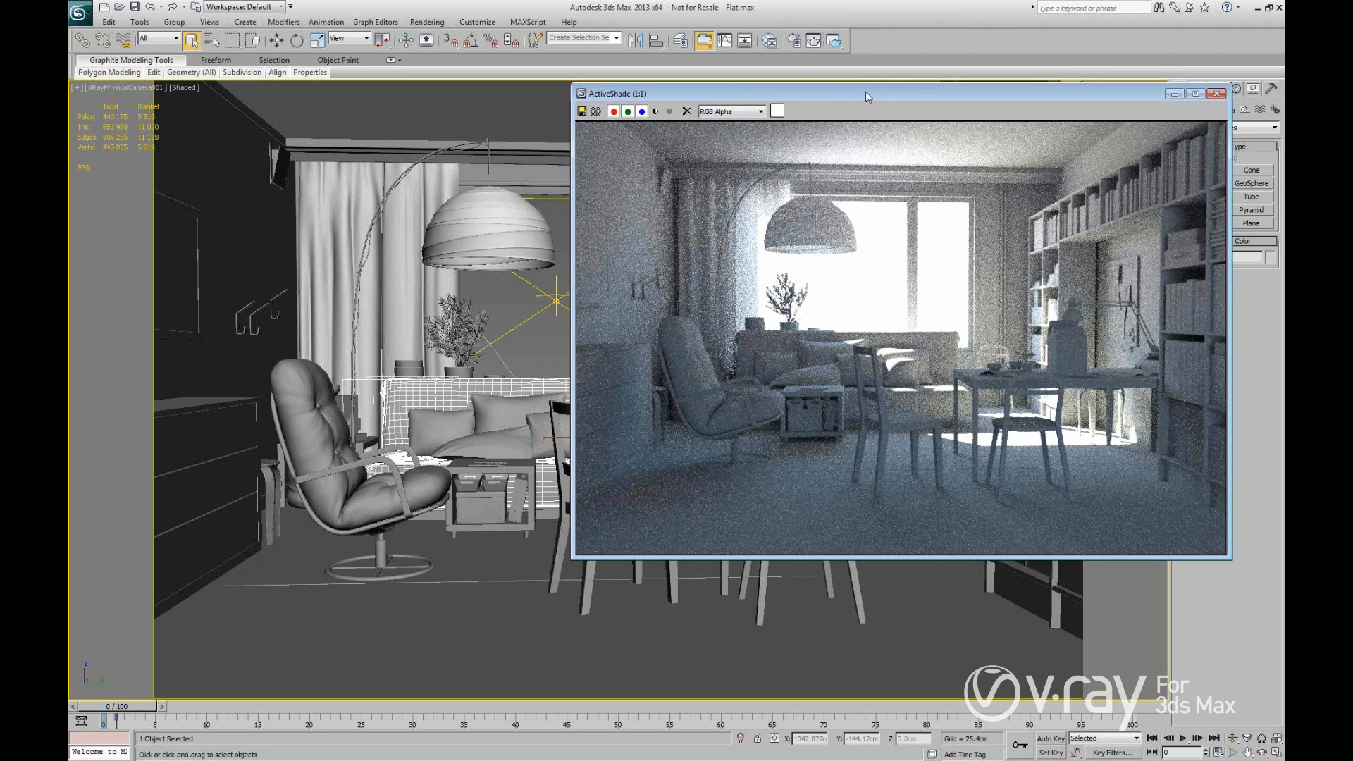
{"action": "left_click_drag", "start_coordinate": [875, 93], "coordinate": [884, 91]}
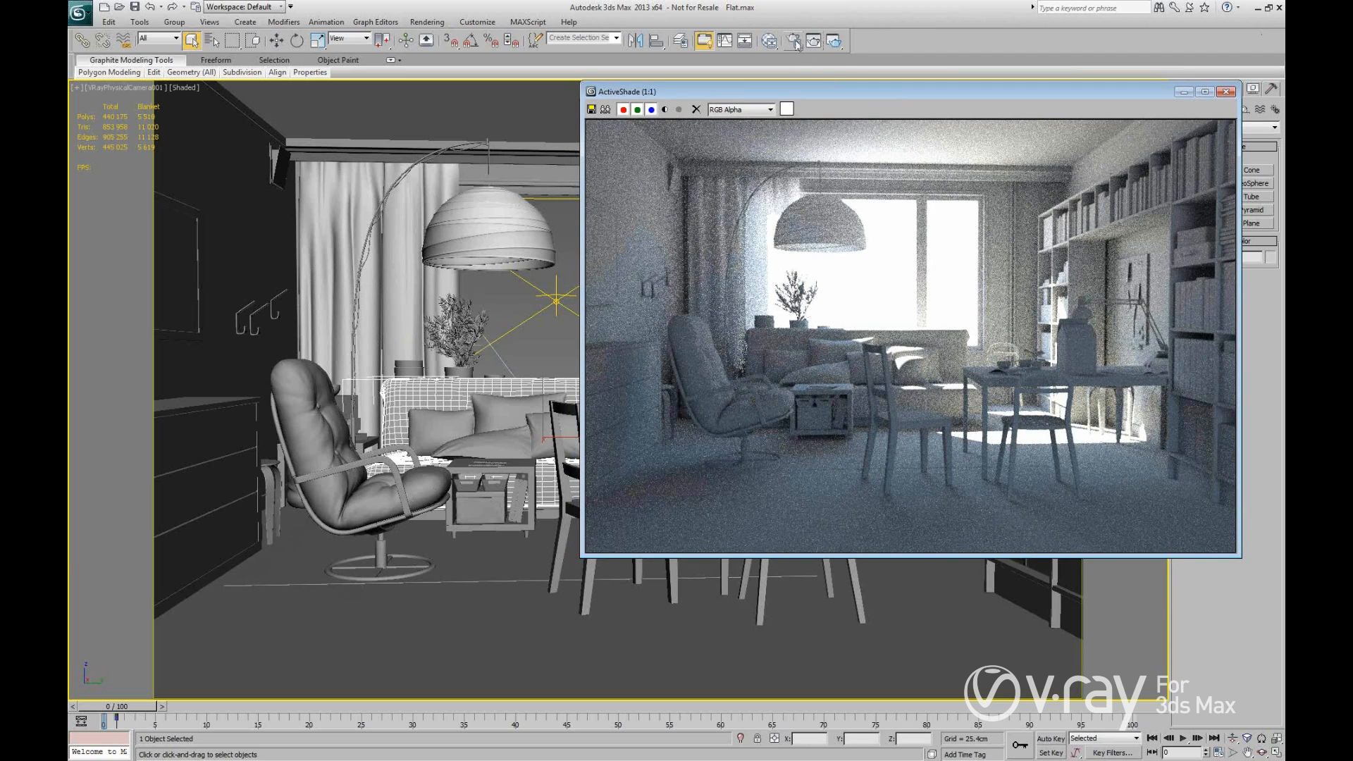
Close the running ActiveShade, set the V-Ray RT engine type to CPU in Render Setup, and restart ActiveShade.
{"action": "left_click", "coordinate": [794, 45]}
{"action": "left_click_drag", "start_coordinate": [494, 26], "coordinate": [339, 30]}
{"action": "double_click", "coordinate": [592, 92]}
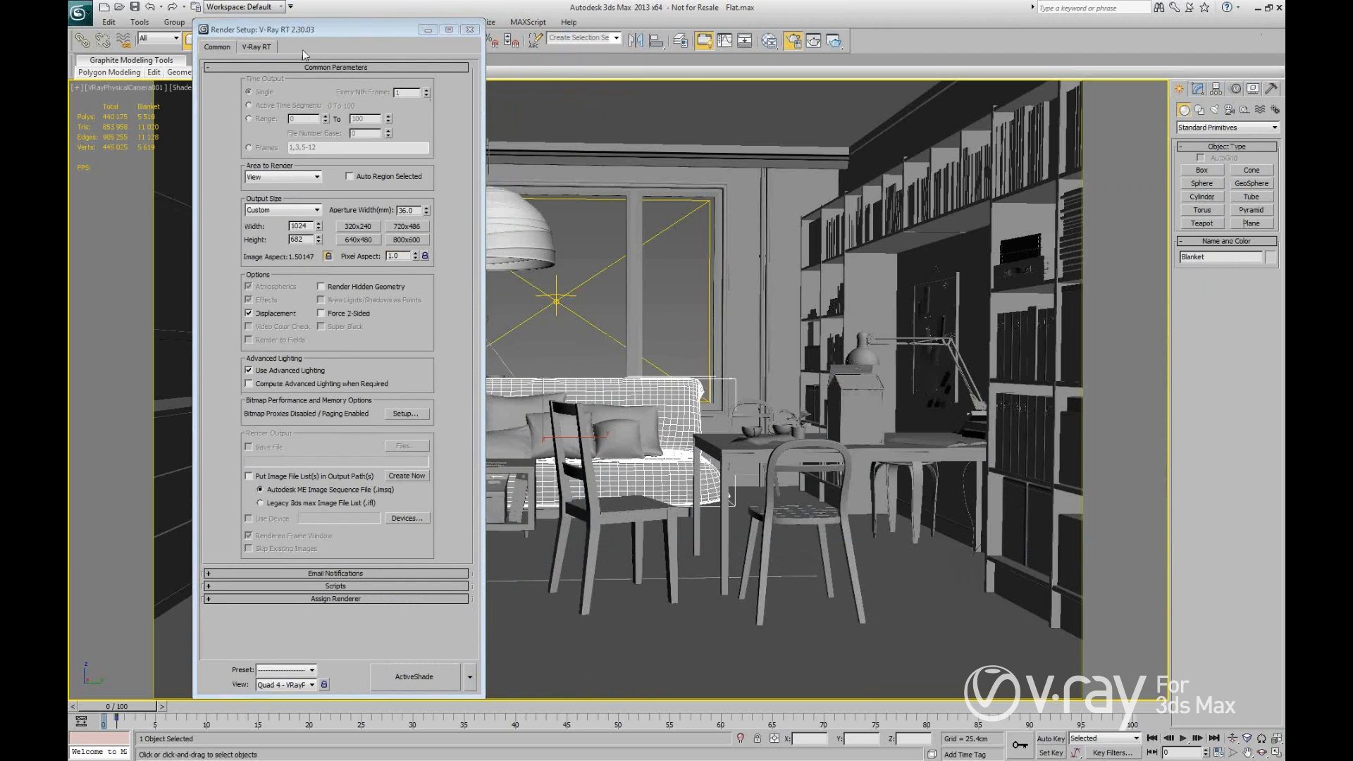
{"action": "left_click", "coordinate": [262, 49]}
{"action": "left_click", "coordinate": [423, 163]}
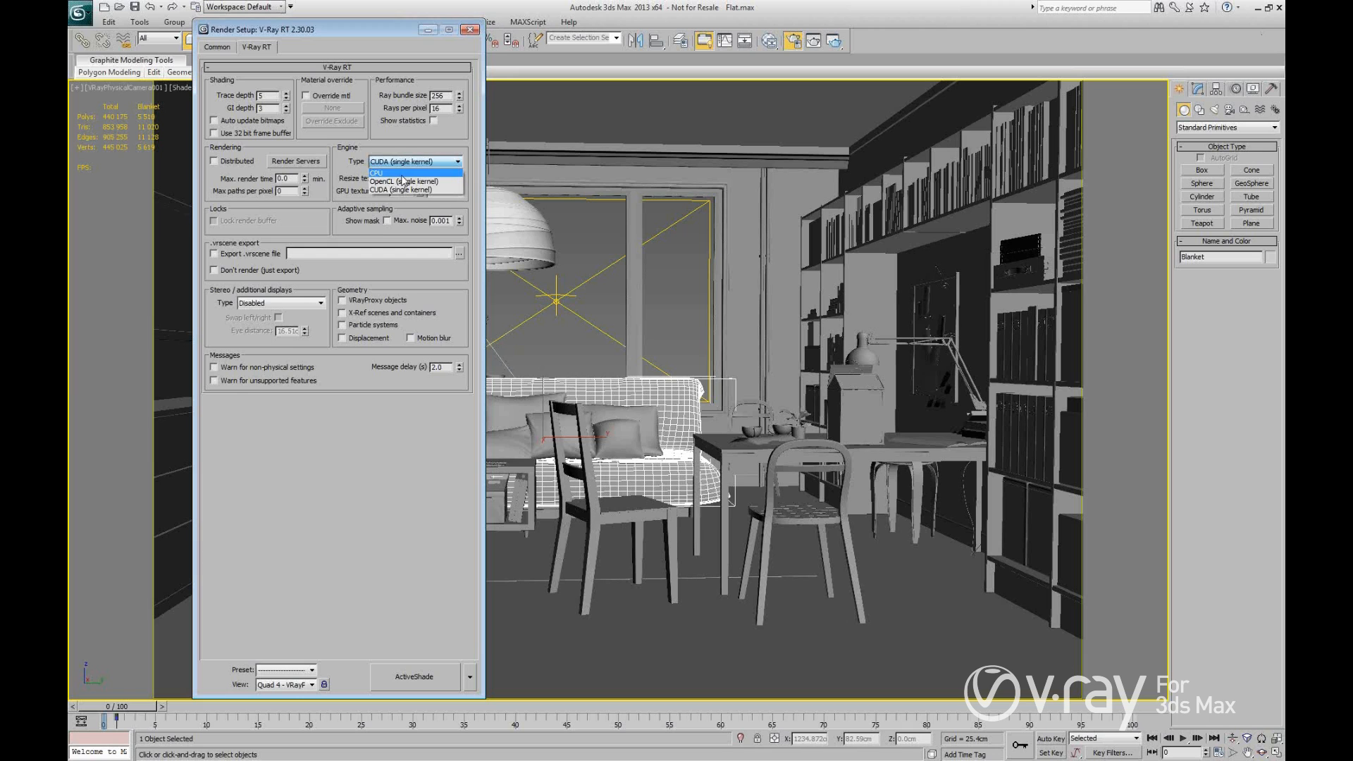
{"action": "left_click", "coordinate": [402, 173]}
{"action": "left_click", "coordinate": [416, 676]}
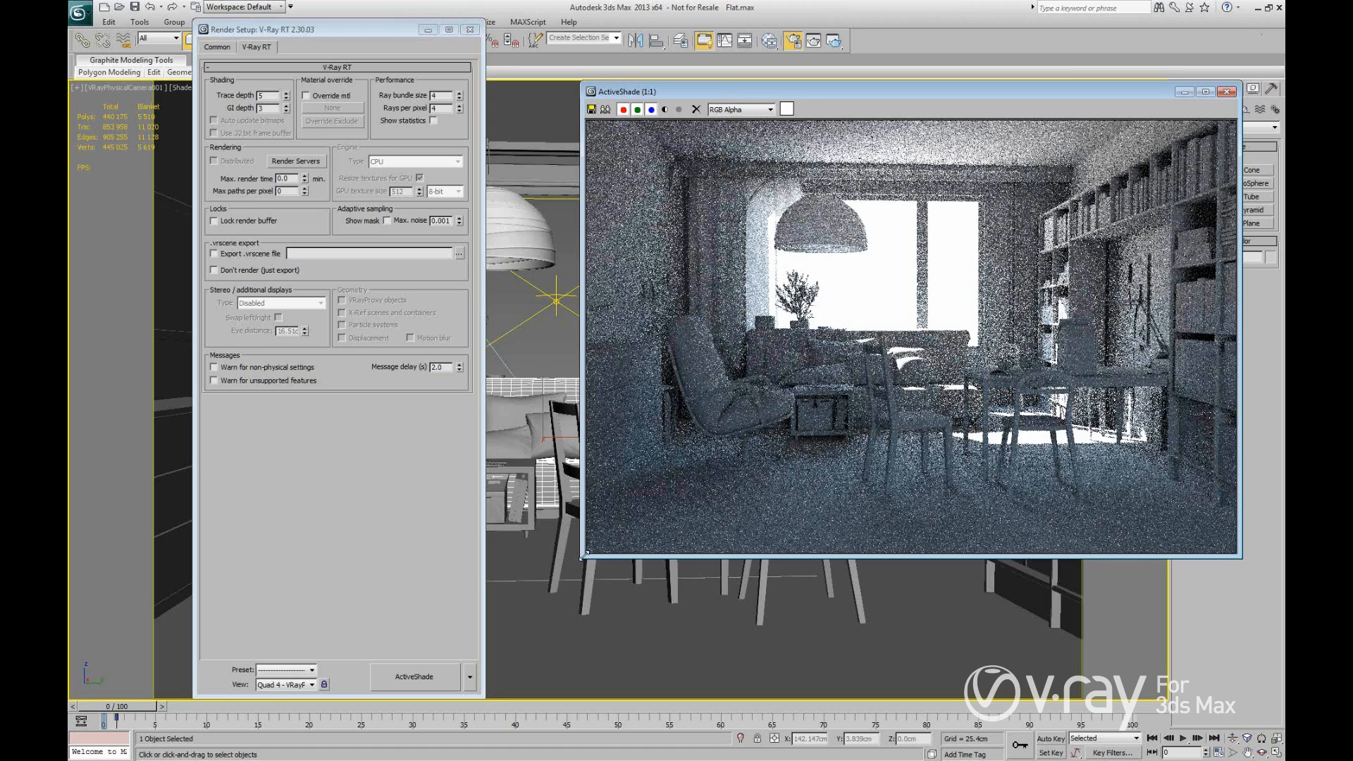
Close the CPU render, set the V-Ray RT engine type to CUDA (single kernel), and restart ActiveShade.
{"action": "double_click", "coordinate": [591, 95]}
{"action": "left_click", "coordinate": [410, 163]}
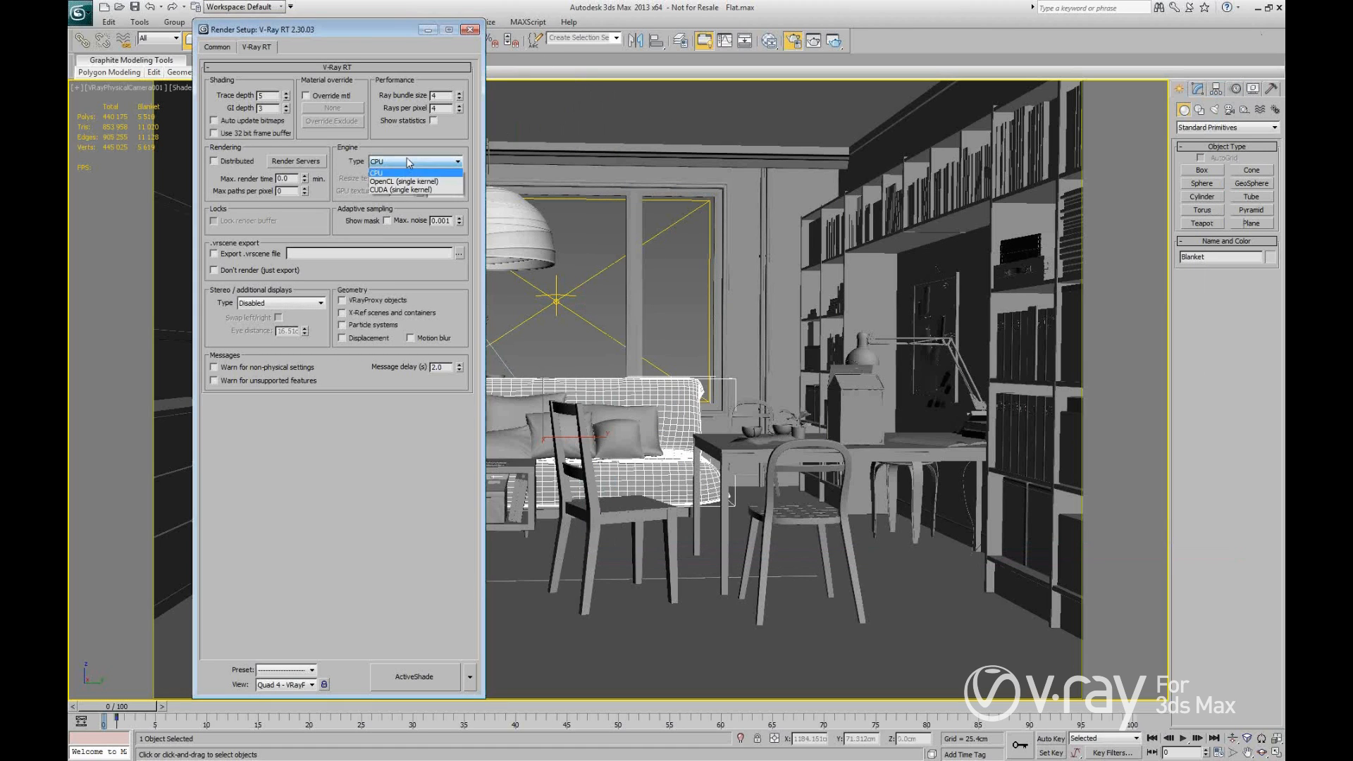
{"action": "left_click", "coordinate": [388, 190]}
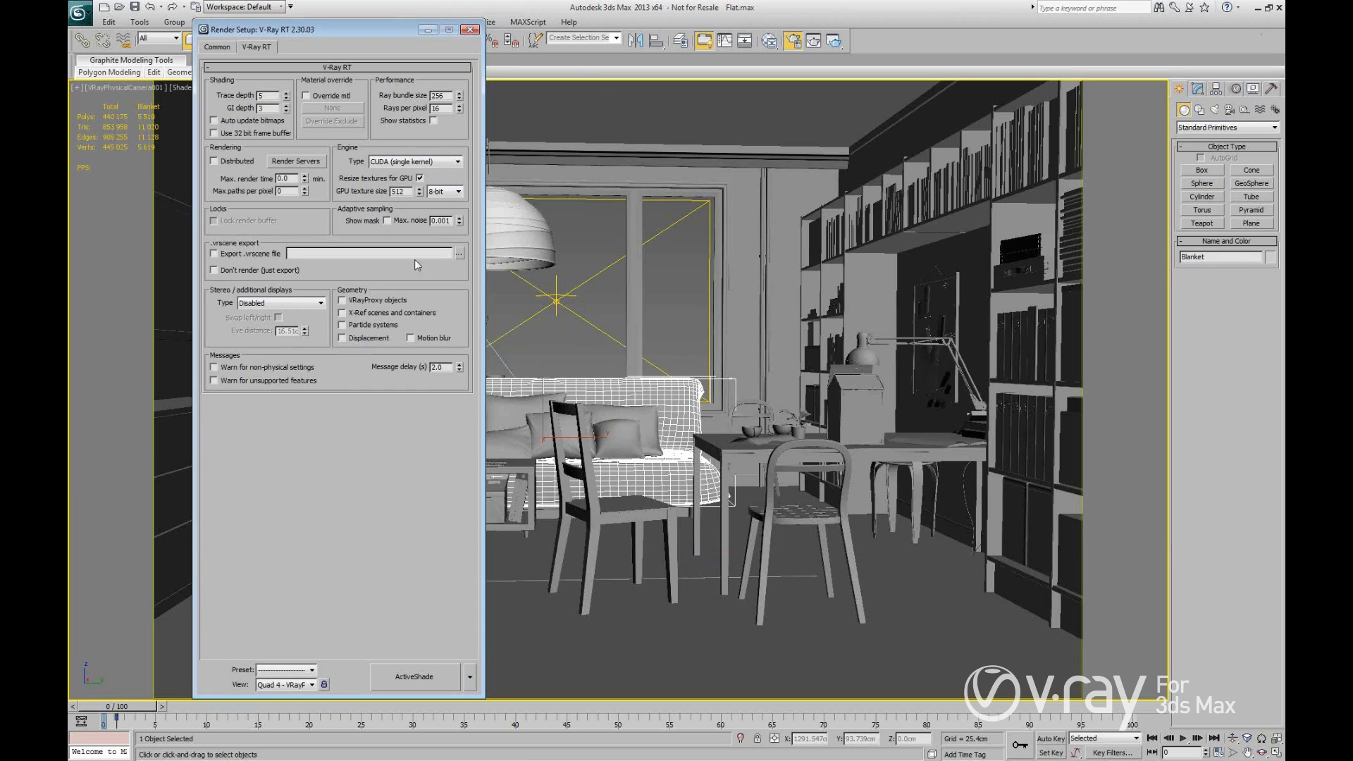
{"action": "left_click", "coordinate": [420, 674]}
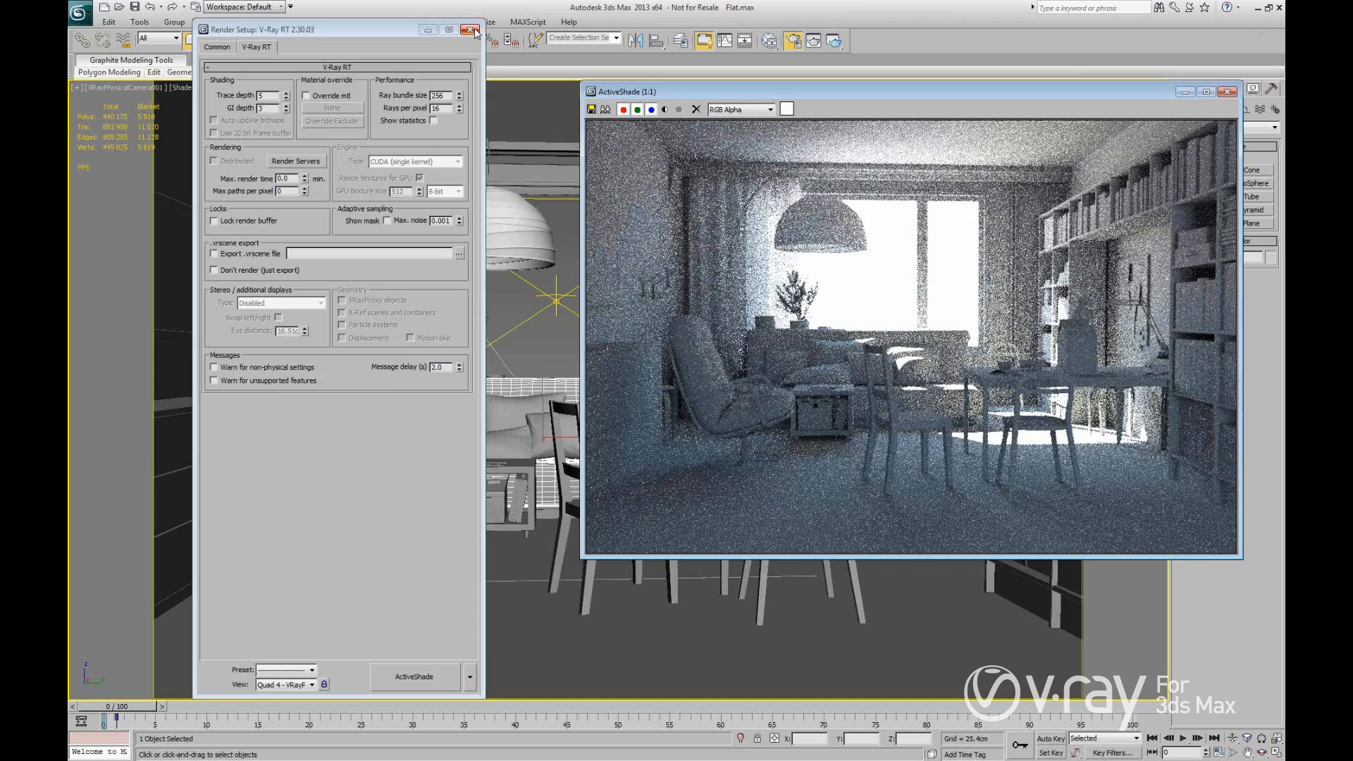
Close Render Setup and move the ActiveShade window aside to uncover the camera viewport.
{"action": "left_click", "coordinate": [471, 30]}
{"action": "left_click_drag", "start_coordinate": [690, 93], "coordinate": [613, 92]}
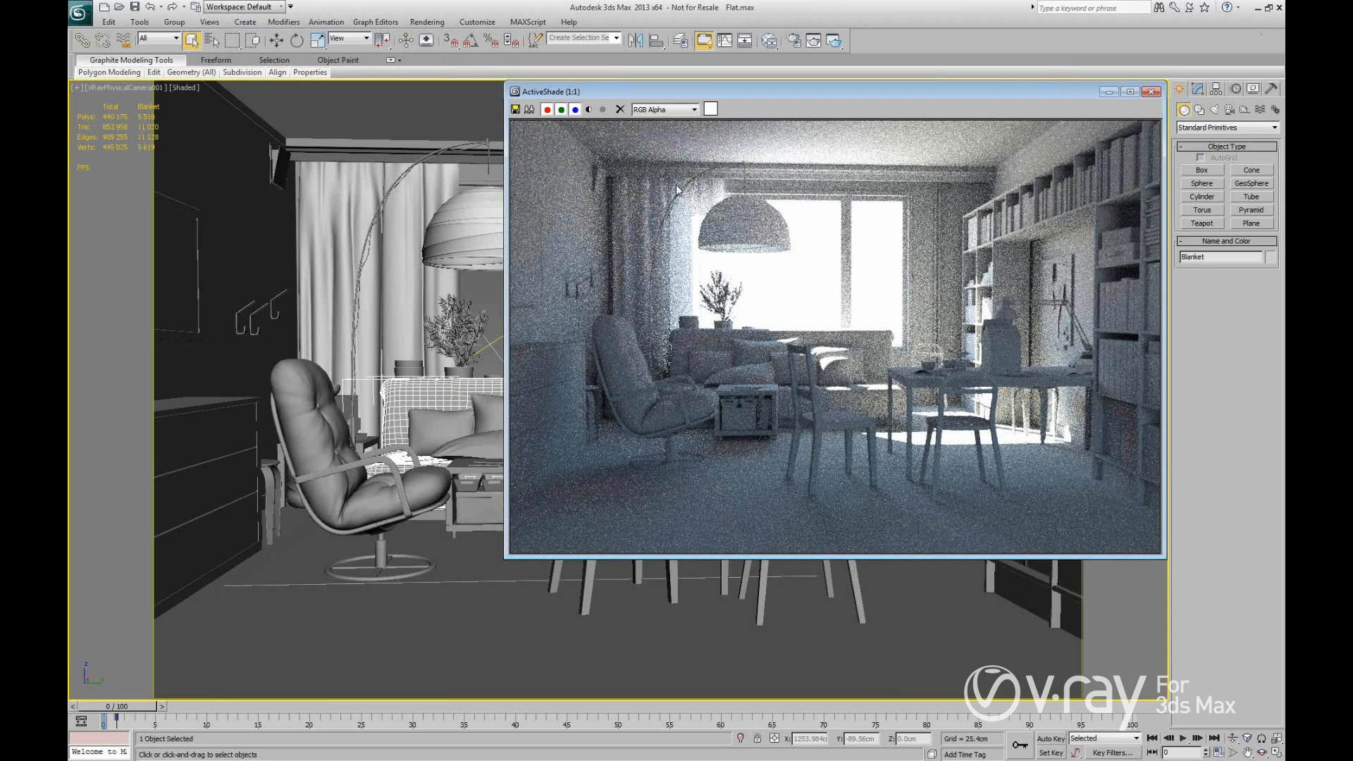
{"action": "left_click_drag", "start_coordinate": [730, 89], "coordinate": [842, 90]}
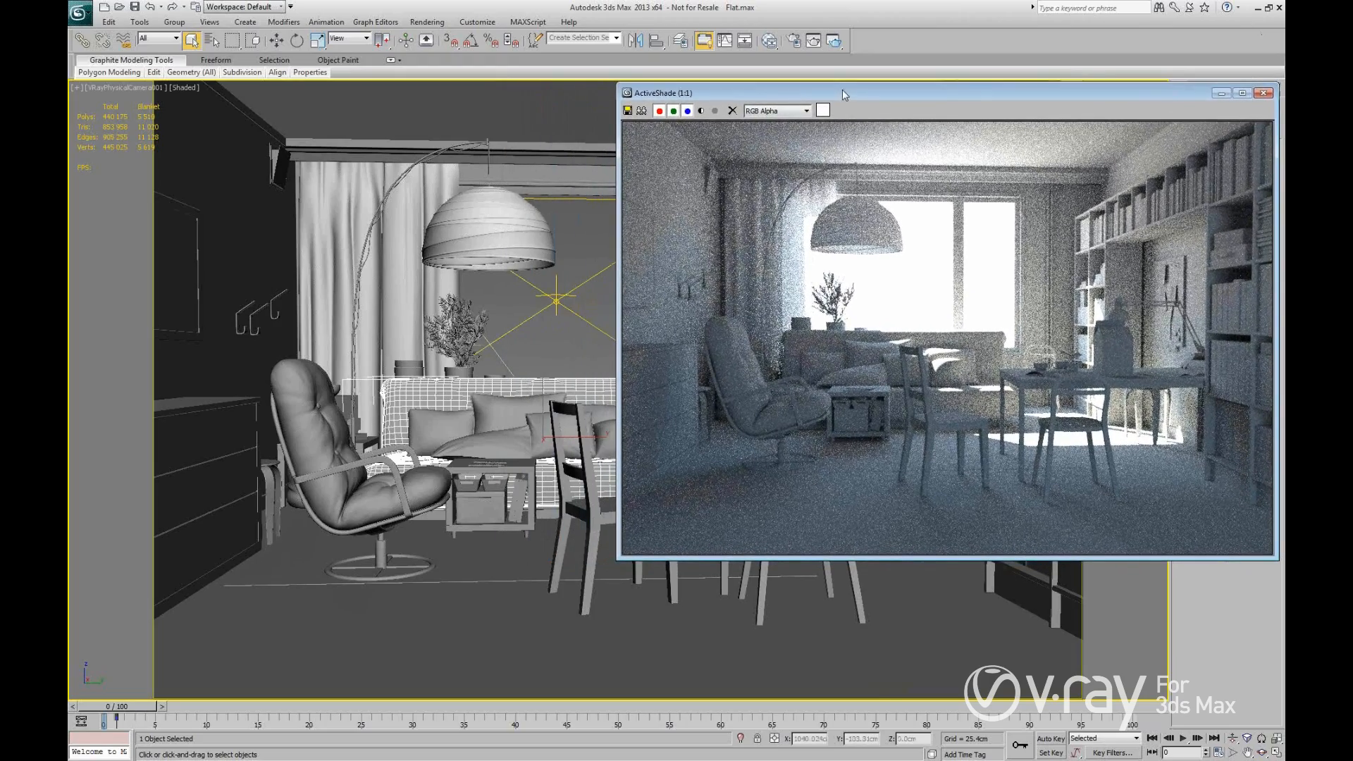
Show all four viewports, select the VRaySun light and move it in the top view to Y about -194 cm.
{"action": "left_click", "coordinate": [493, 211]}
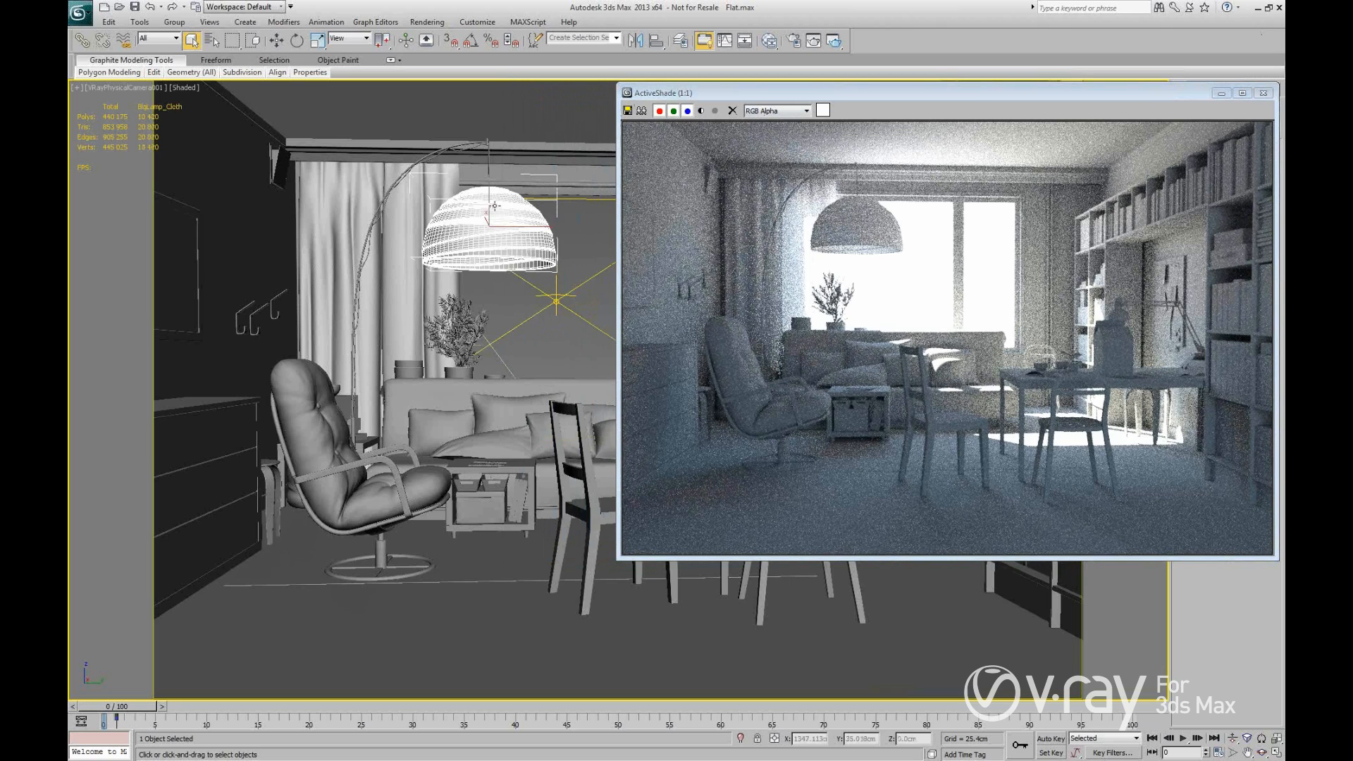
{"action": "left_click", "coordinate": [373, 486]}
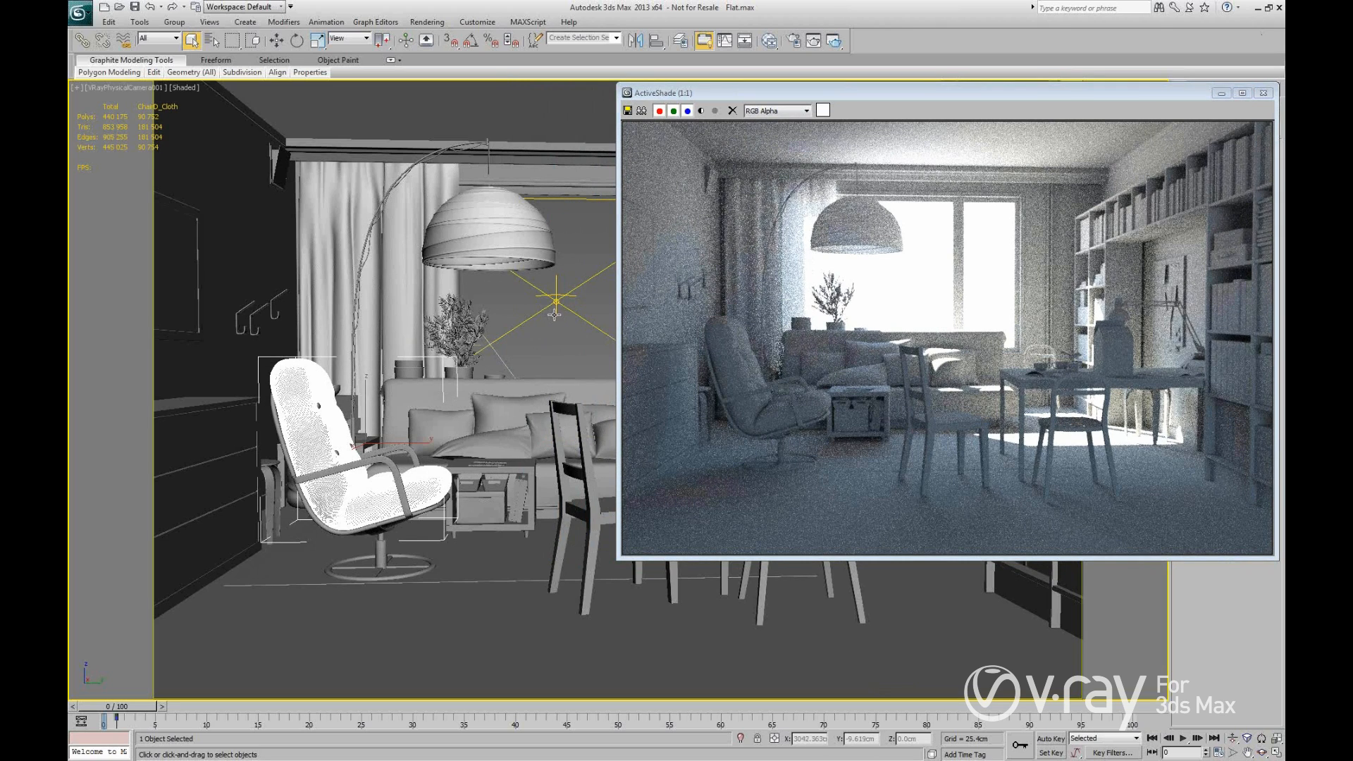
{"action": "key", "text": "alt+w"}
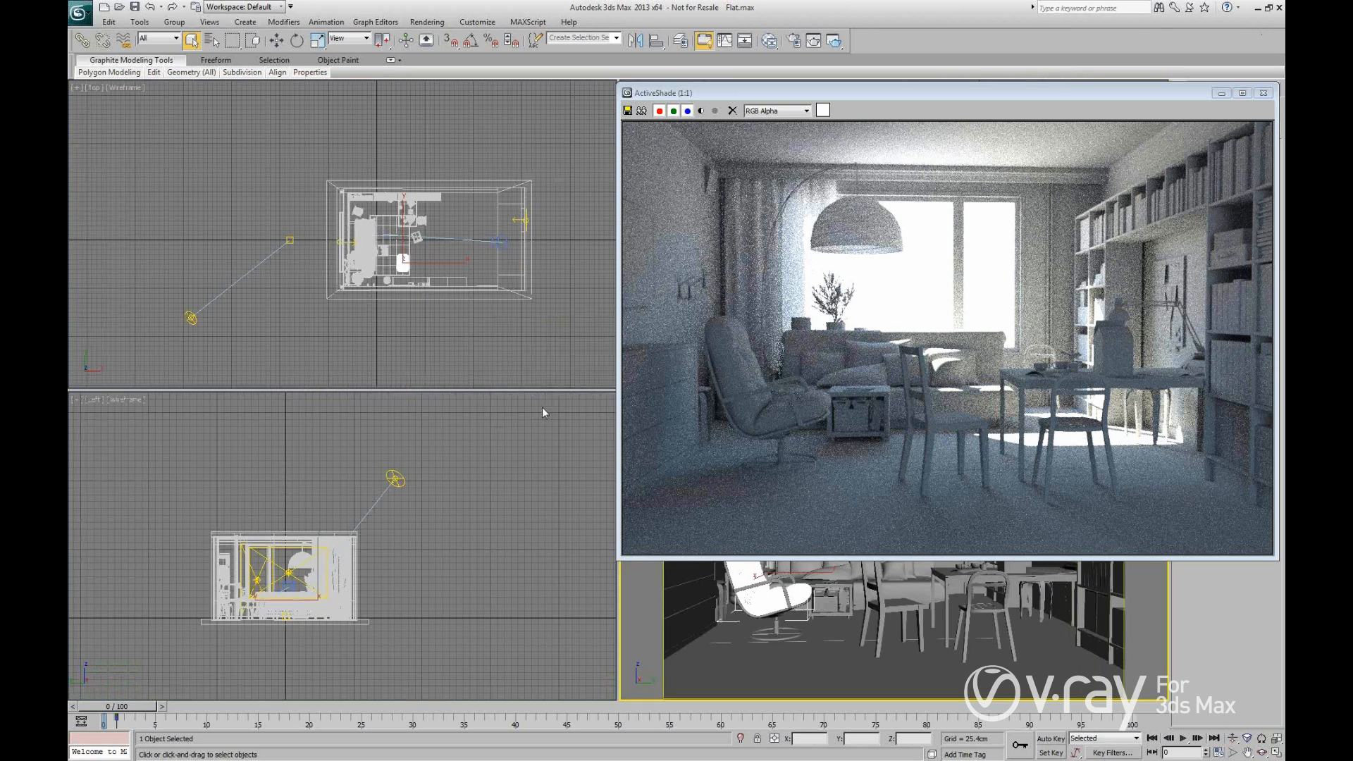
{"action": "left_click", "coordinate": [394, 478]}
{"action": "key", "text": "w"}
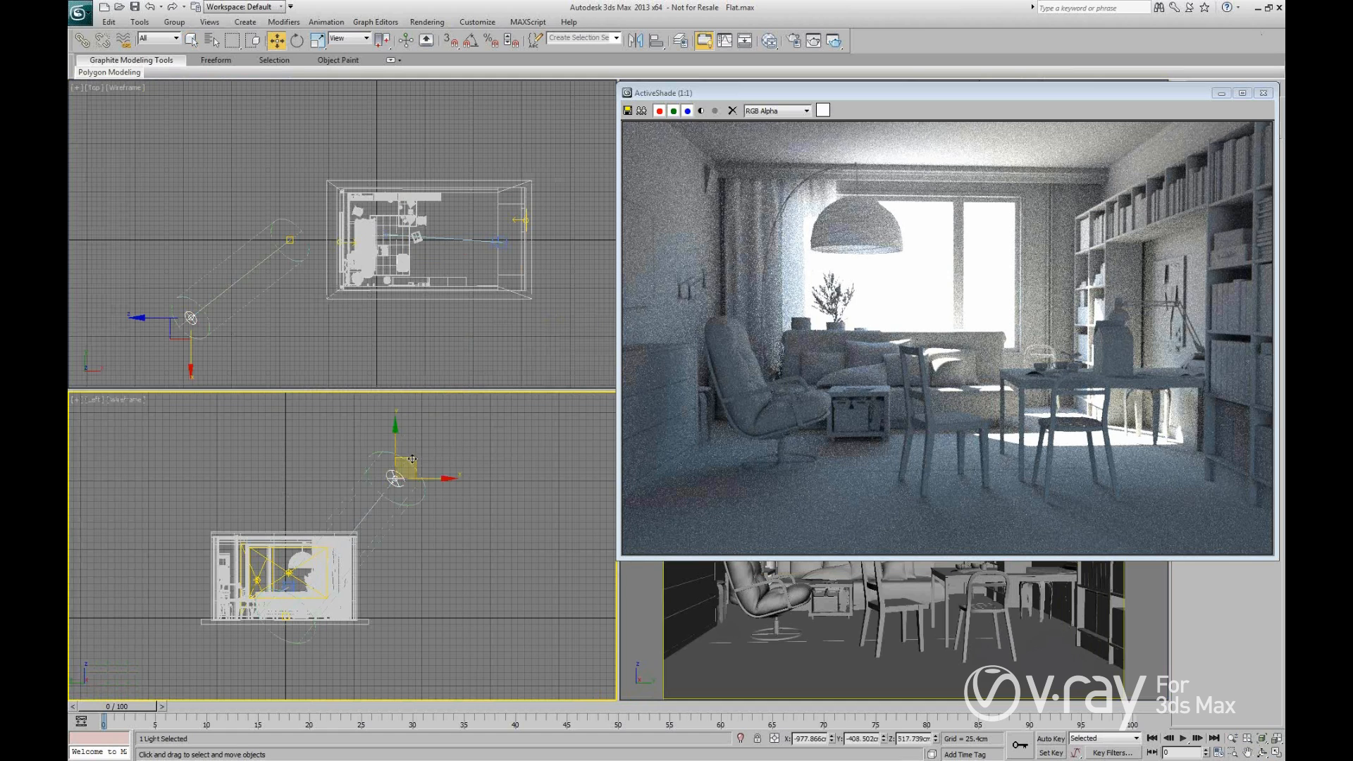
{"action": "left_click", "coordinate": [191, 370]}
{"action": "left_click_drag", "start_coordinate": [190, 275], "coordinate": [189, 235]}
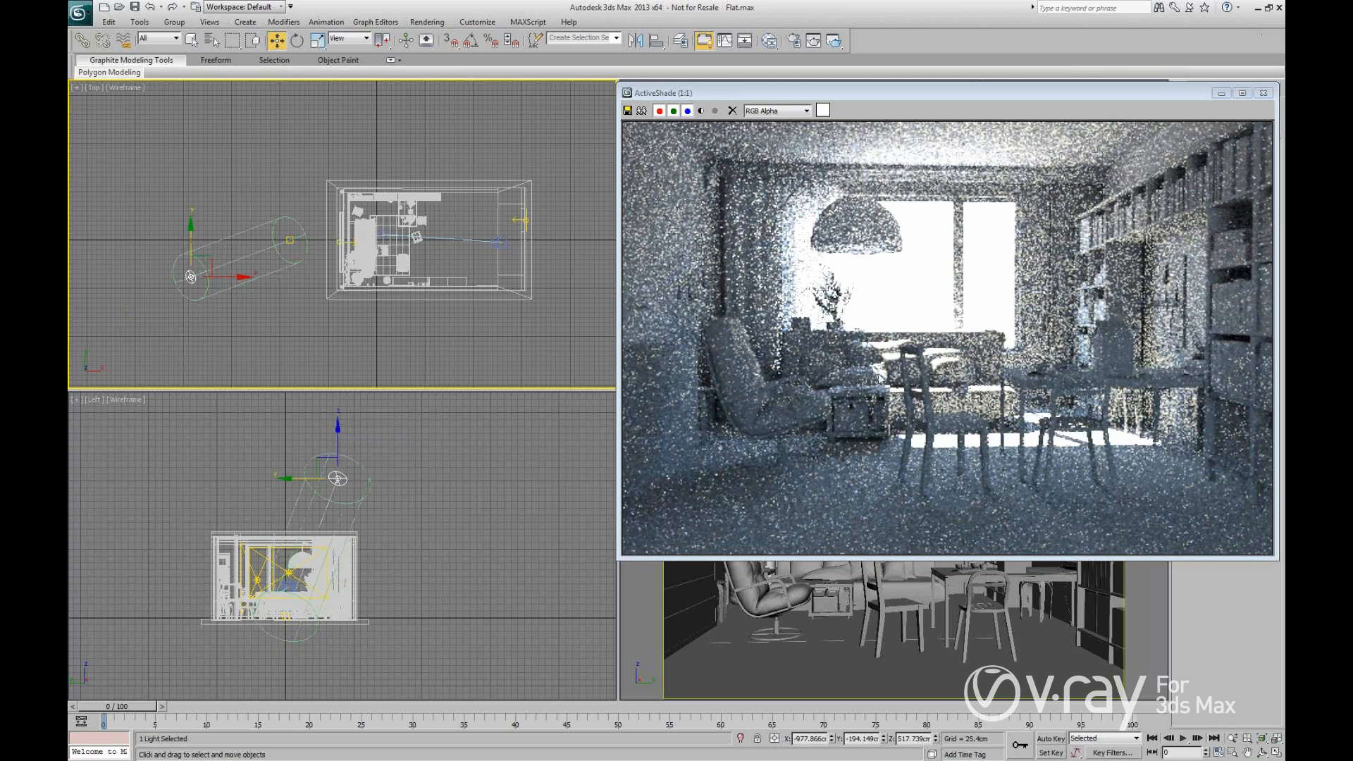
Move the VRaySun in the top view to Y about 353 cm and lower it in the left view to about 249 cm.
{"action": "left_click_drag", "start_coordinate": [953, 92], "coordinate": [949, 98]}
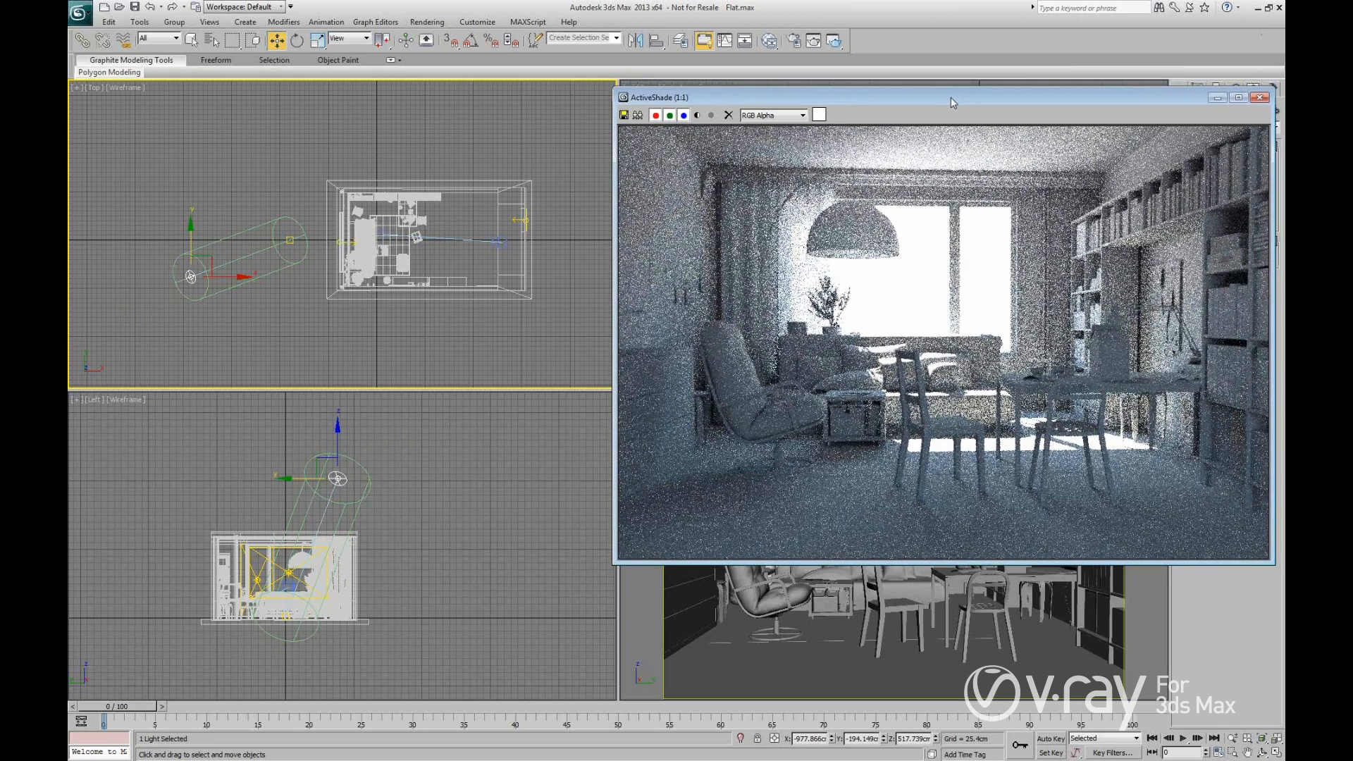
{"action": "left_click_drag", "start_coordinate": [191, 229], "coordinate": [201, 122]}
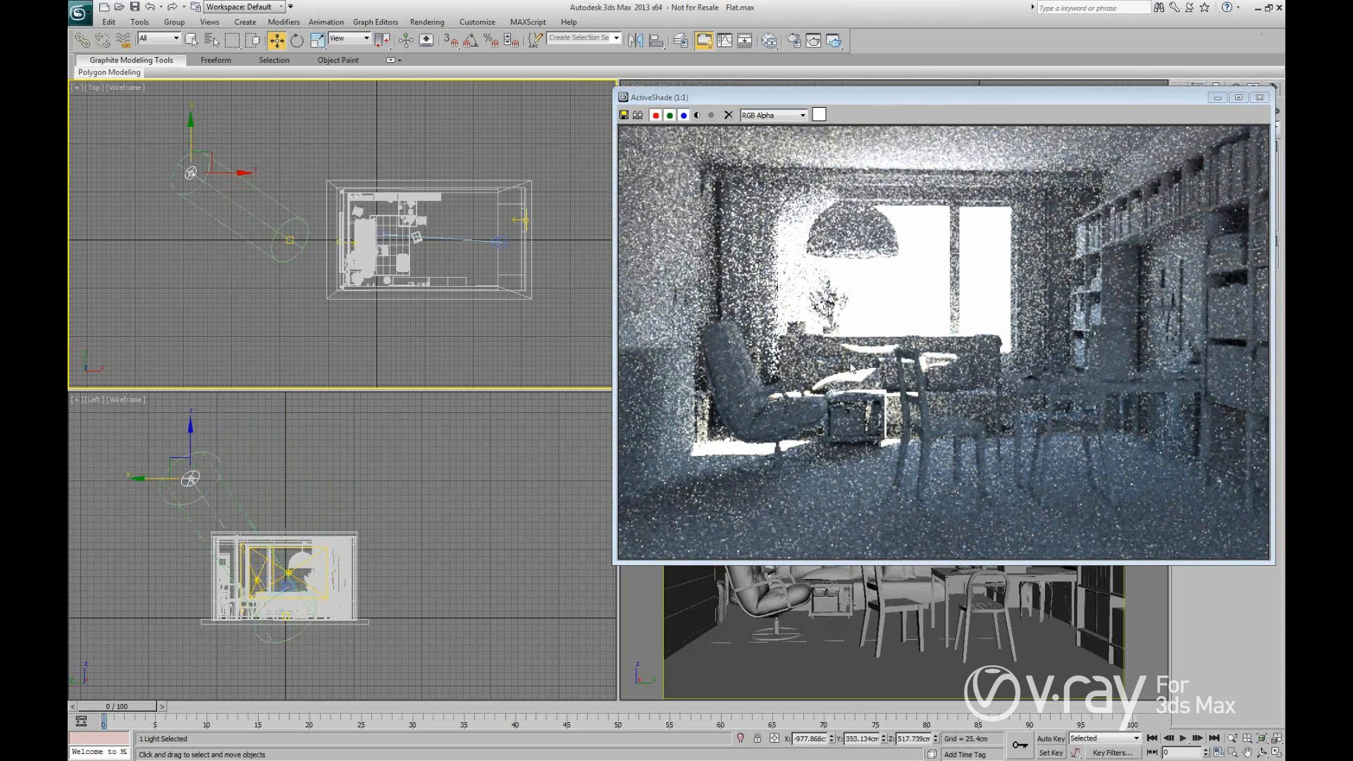
{"action": "left_click", "coordinate": [194, 434]}
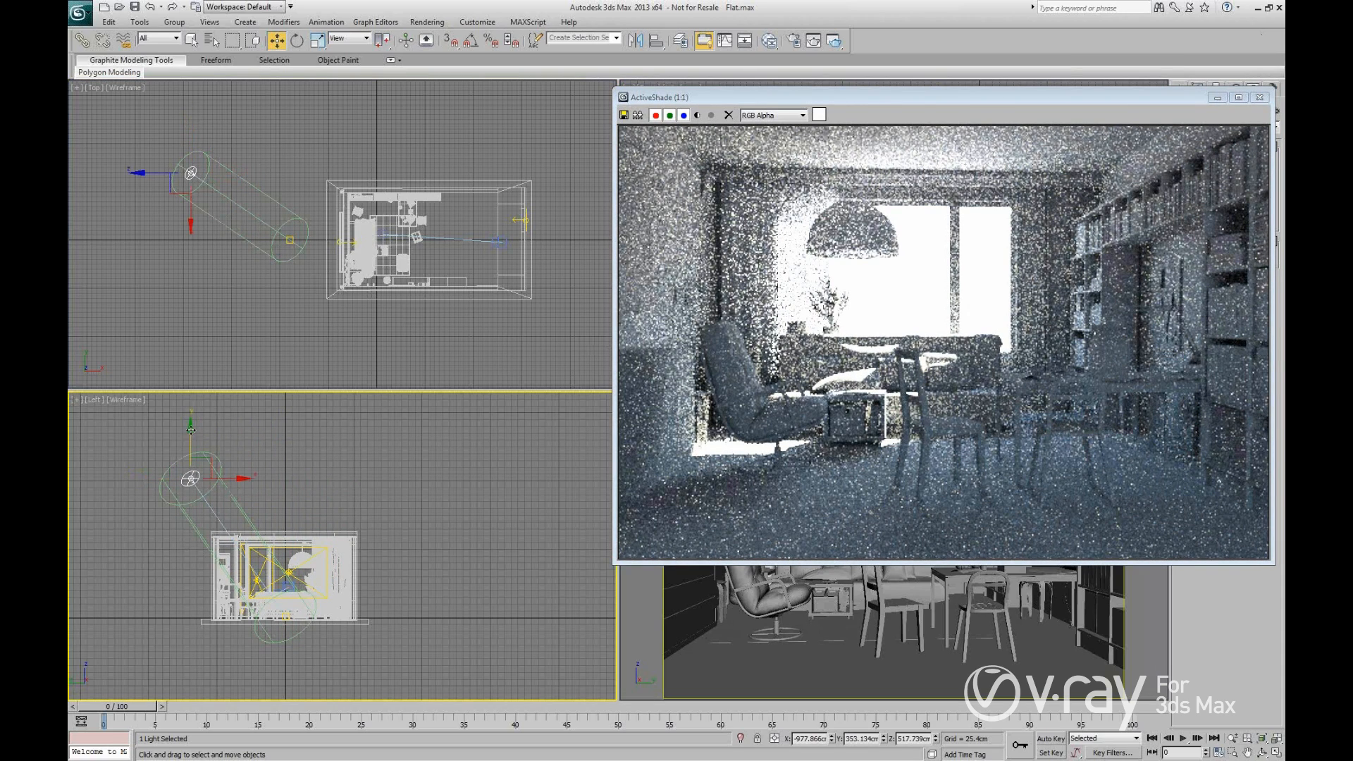
{"action": "left_click_drag", "start_coordinate": [190, 429], "coordinate": [170, 503]}
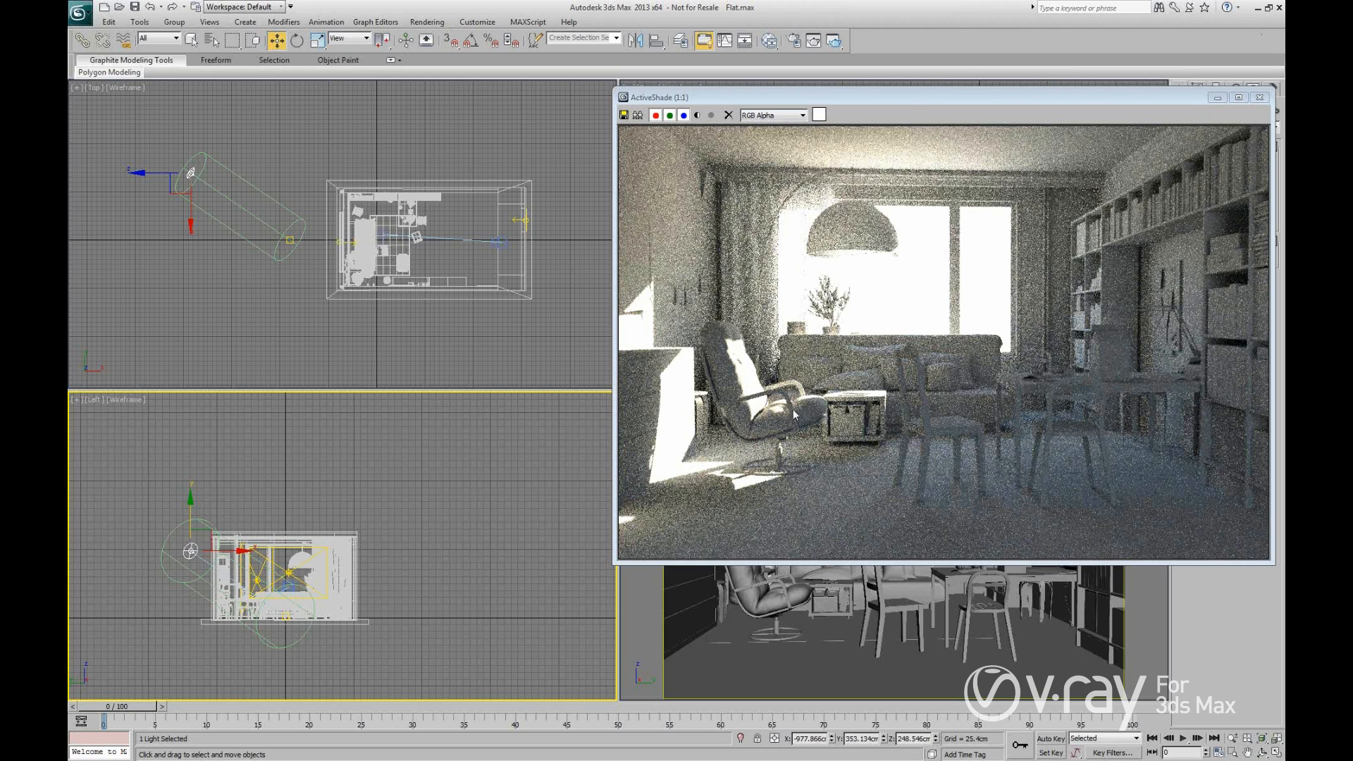
Fine-tune the VRaySun position to about X -840, Y 416 and Z 218 cm.
{"action": "left_click", "coordinate": [180, 188]}
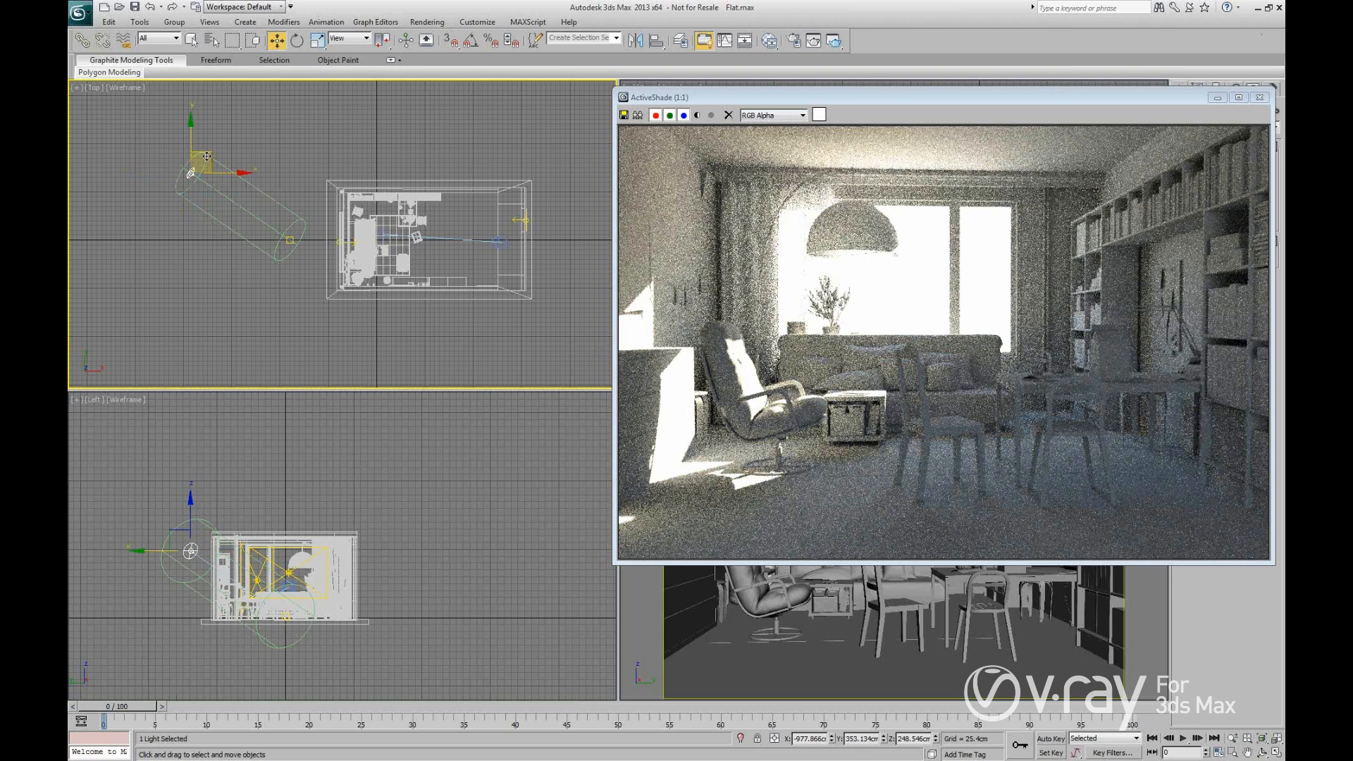
{"action": "left_click_drag", "start_coordinate": [210, 152], "coordinate": [235, 143]}
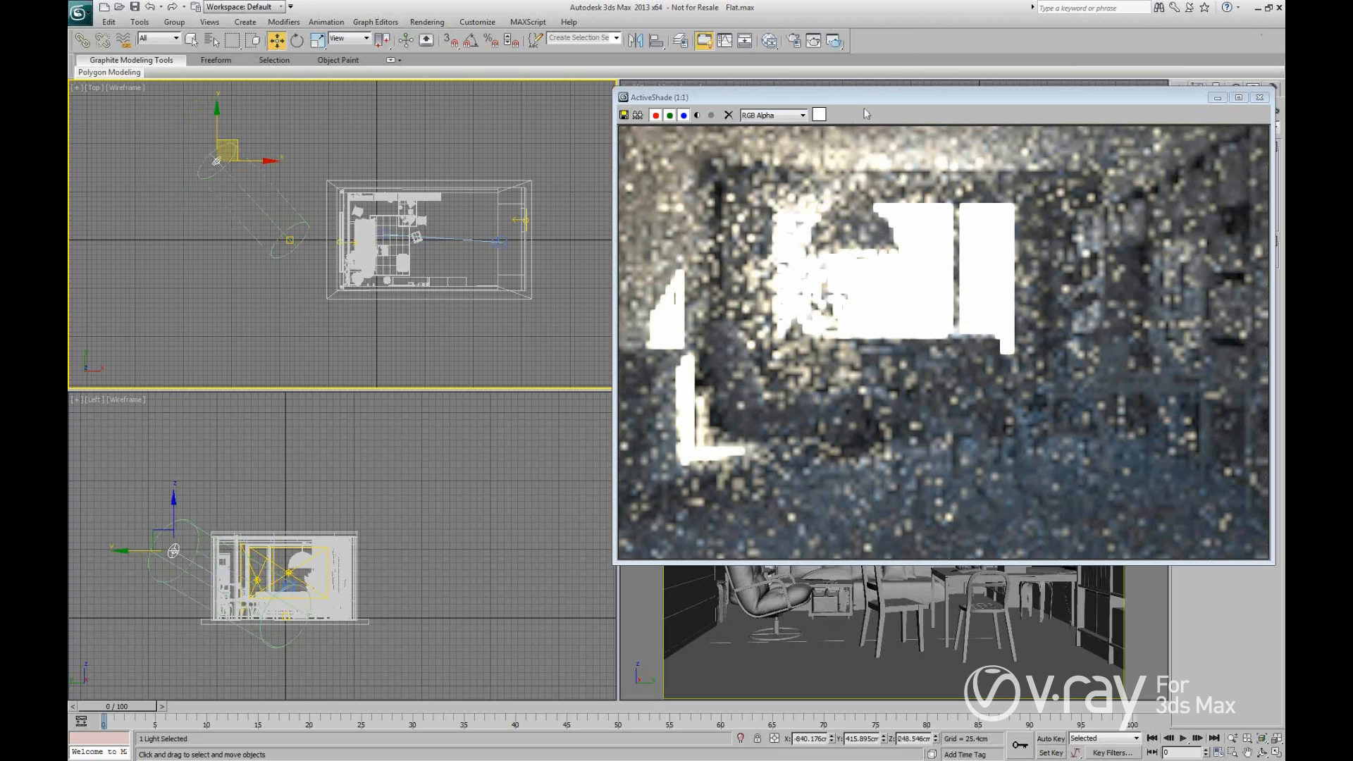
{"action": "left_click", "coordinate": [176, 514]}
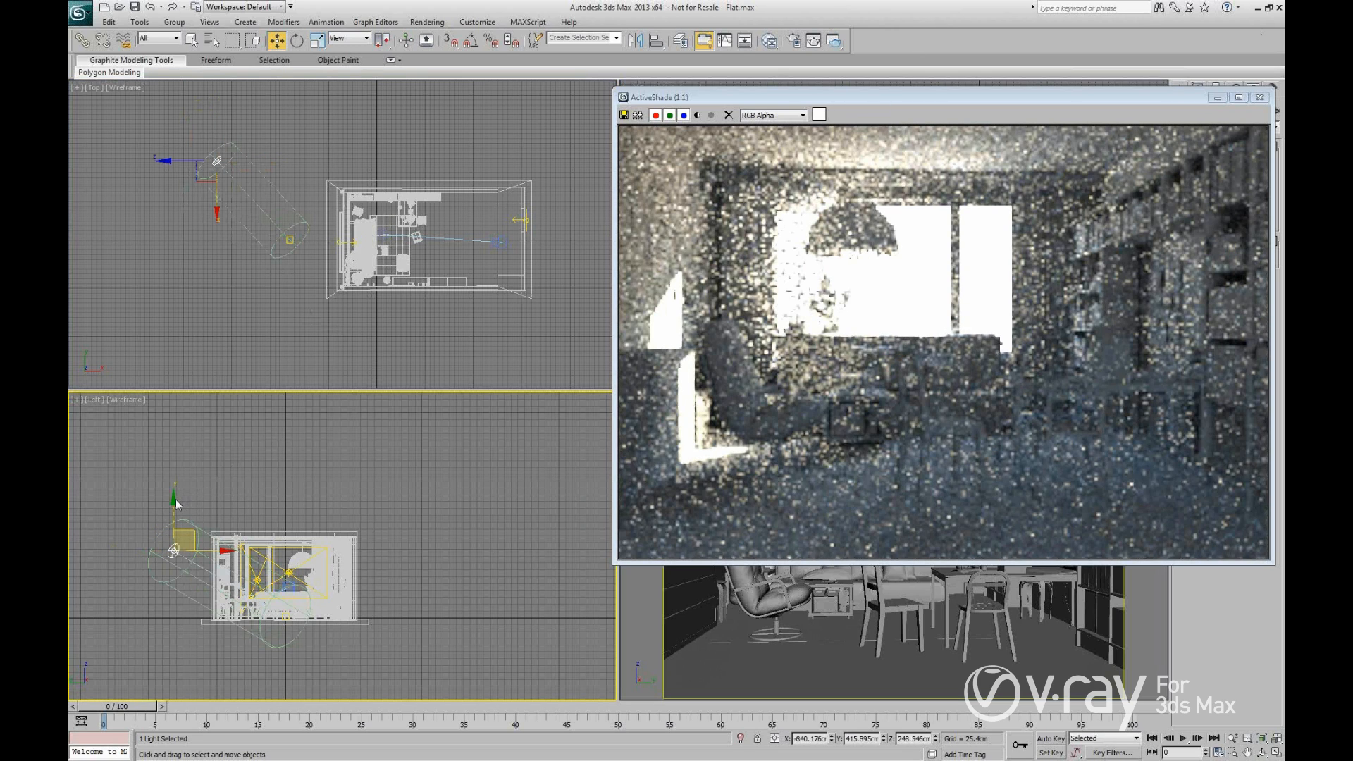
{"action": "left_click_drag", "start_coordinate": [173, 501], "coordinate": [173, 509]}
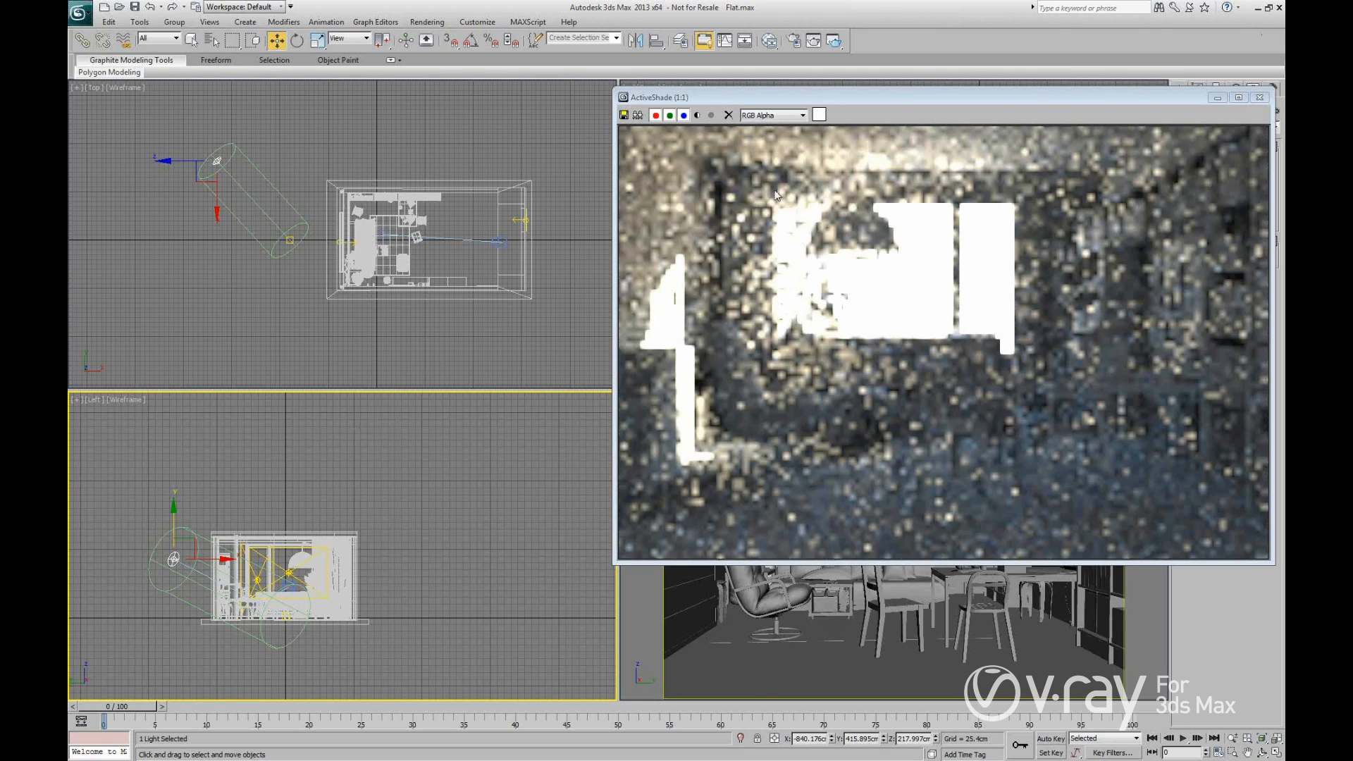
Select VRayPhysicalCamera001 through its viewport and show its parameters, with the ActiveShade window moved clear of them.
{"action": "left_click_drag", "start_coordinate": [905, 94], "coordinate": [526, 99]}
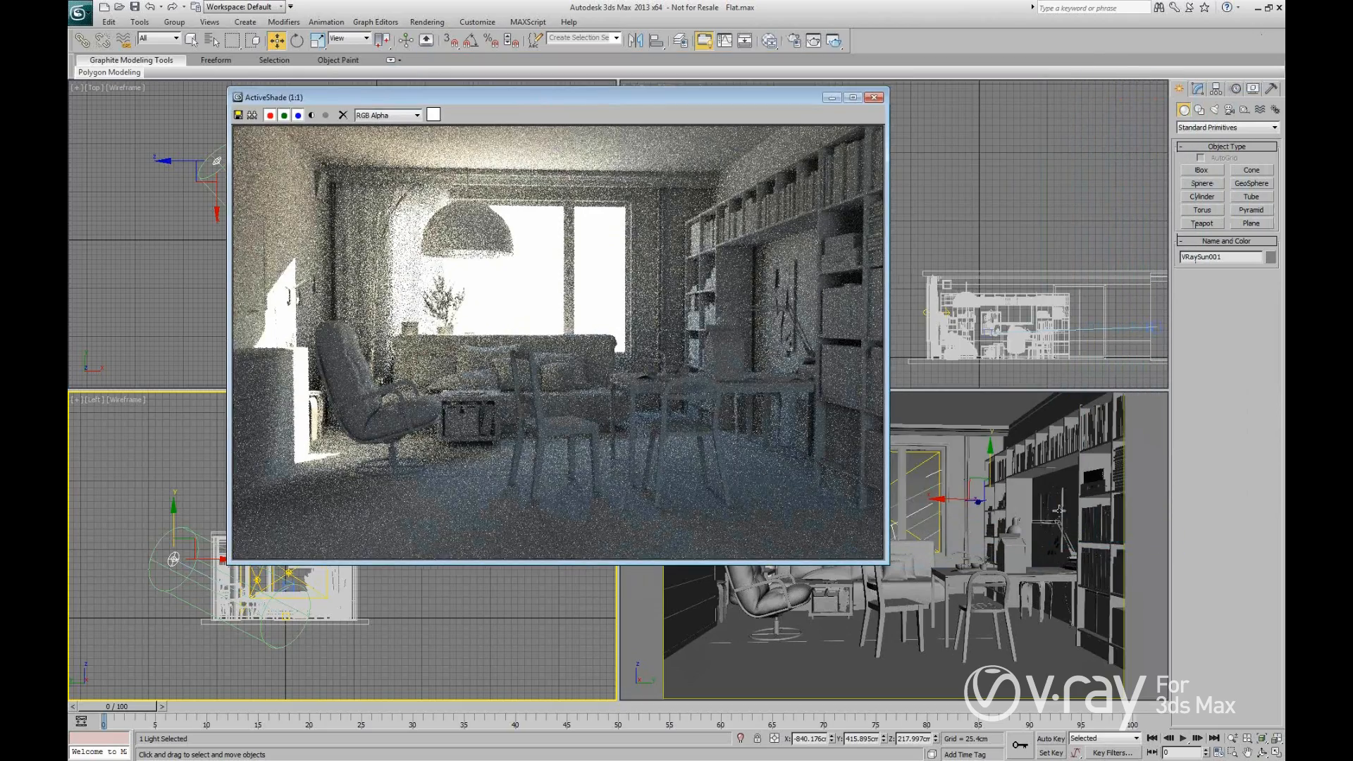
{"action": "left_click", "coordinate": [1050, 518]}
{"action": "left_click_drag", "start_coordinate": [655, 106], "coordinate": [495, 70]}
{"action": "mouse_move", "coordinate": [640, 68]}
{"action": "left_mouse_down"}
{"action": "mouse_move", "coordinate": [1053, 209]}
{"action": "mouse_move", "coordinate": [542, 112]}
{"action": "mouse_move", "coordinate": [531, 99]}
{"action": "left_mouse_up"}
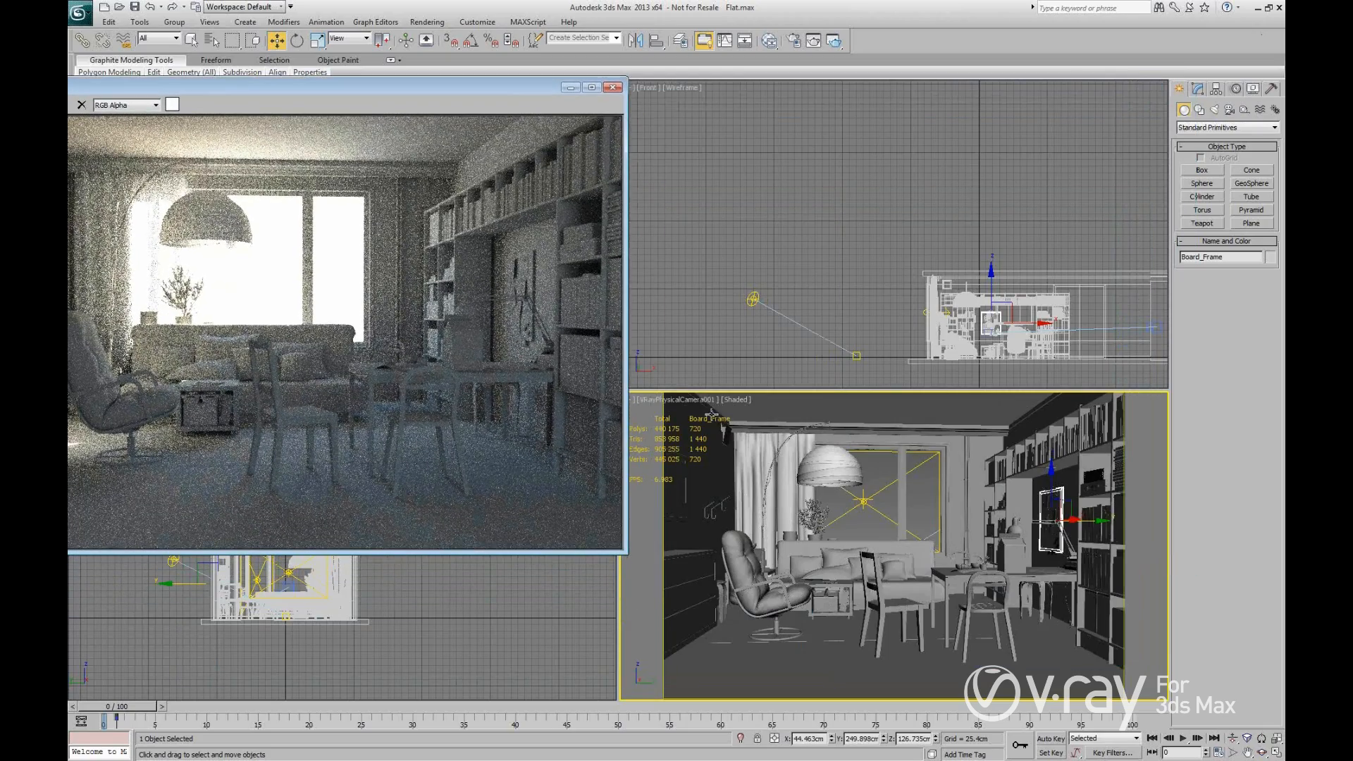
{"action": "left_click", "coordinate": [696, 404]}
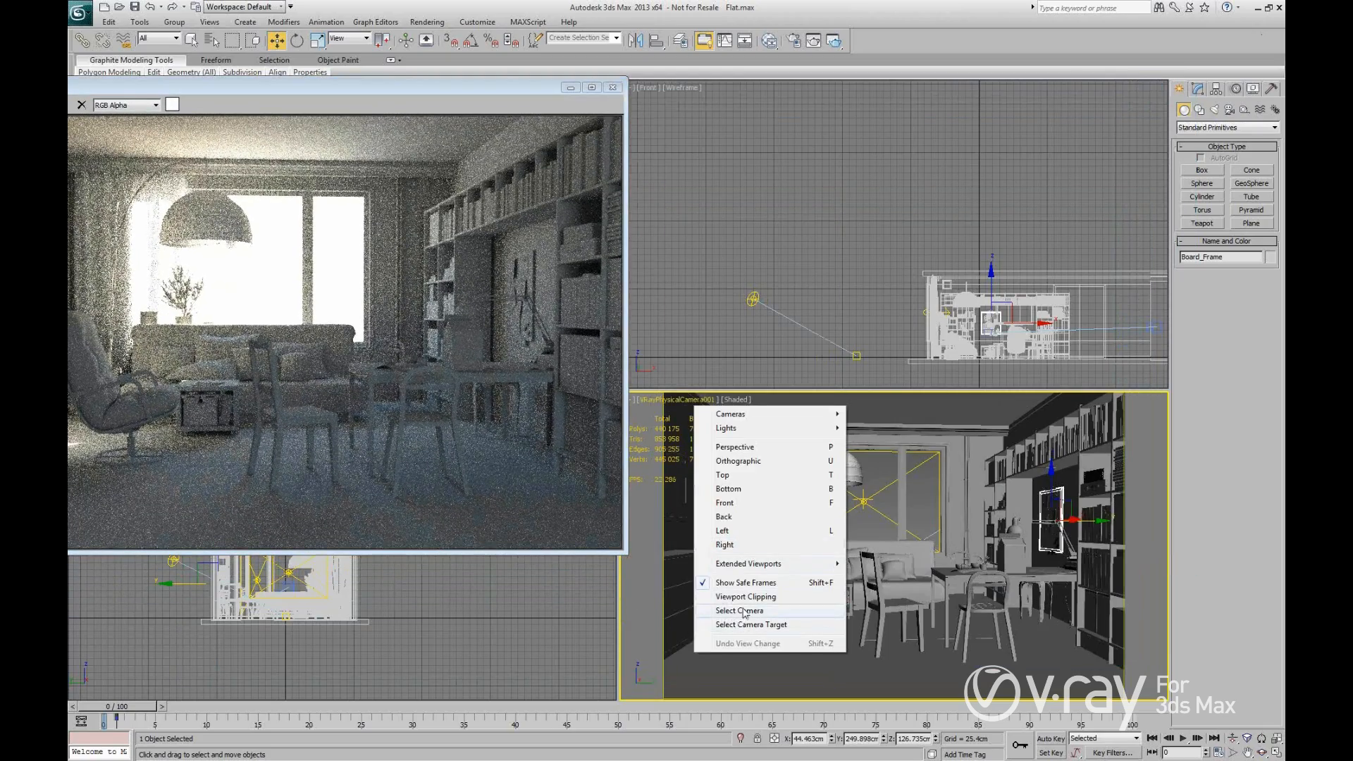
{"action": "left_click", "coordinate": [730, 620]}
{"action": "left_click_drag", "start_coordinate": [510, 86], "coordinate": [708, 77]}
{"action": "left_click", "coordinate": [1198, 89]}
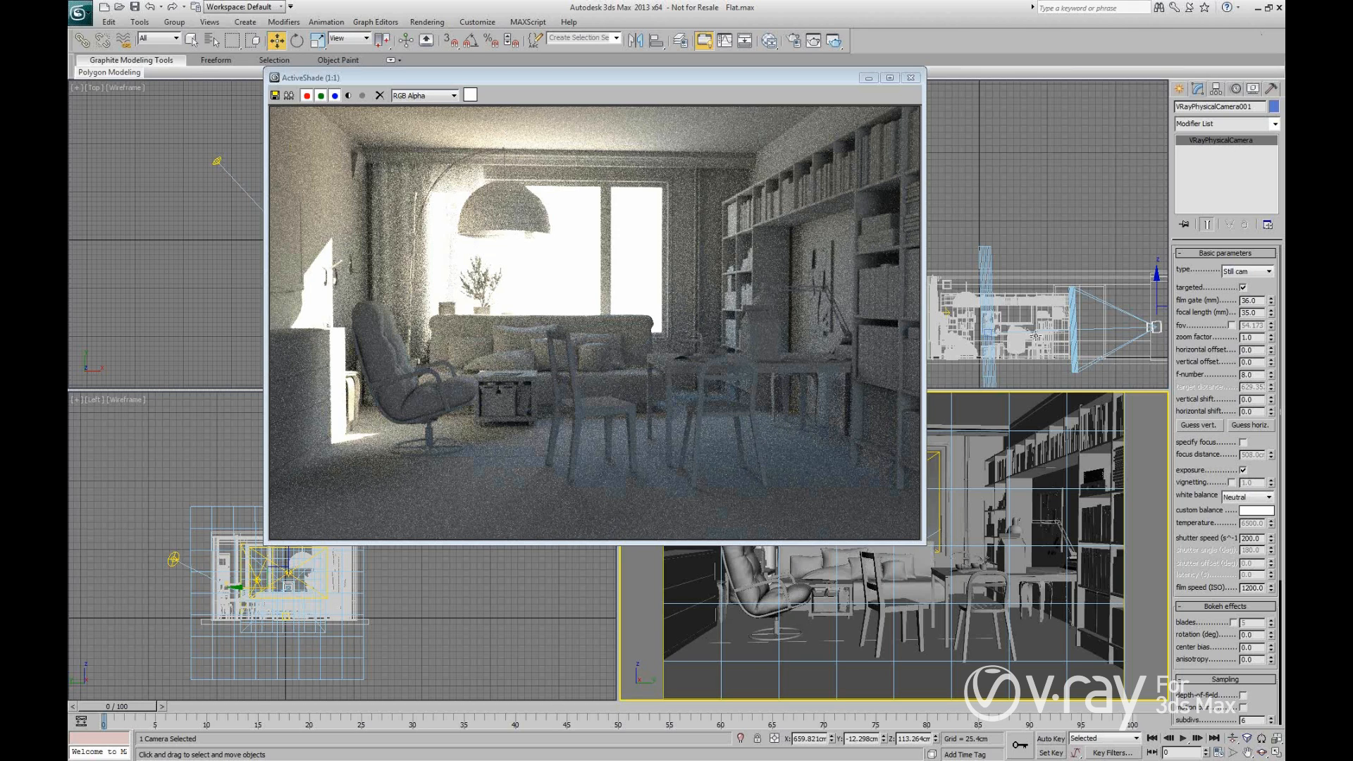
Set the physical camera's f-number to 5.6 and reposition the ActiveShade window over the viewports.
{"action": "left_click_drag", "start_coordinate": [1256, 376], "coordinate": [1245, 374]}
{"action": "type", "text": "5.6"}
{"action": "key", "text": "Return"}
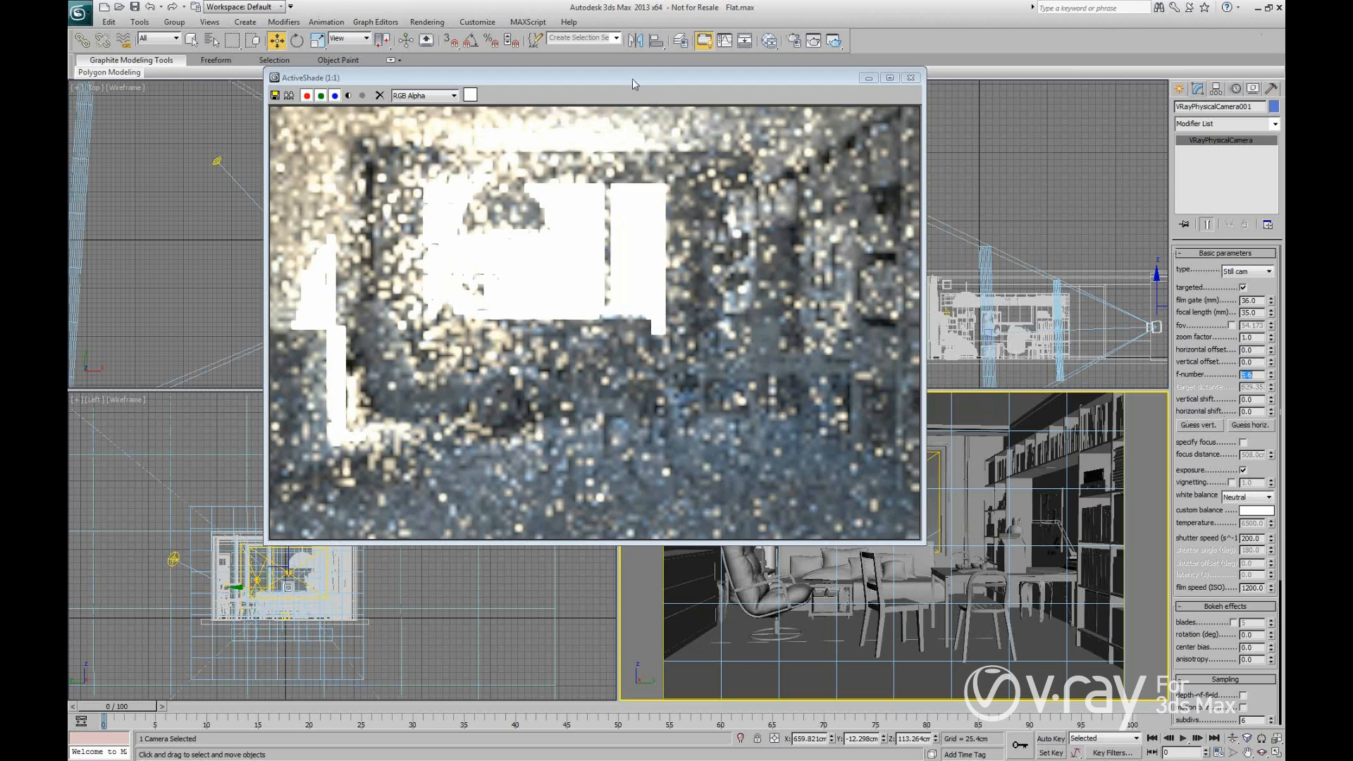
{"action": "double_click", "coordinate": [632, 78]}
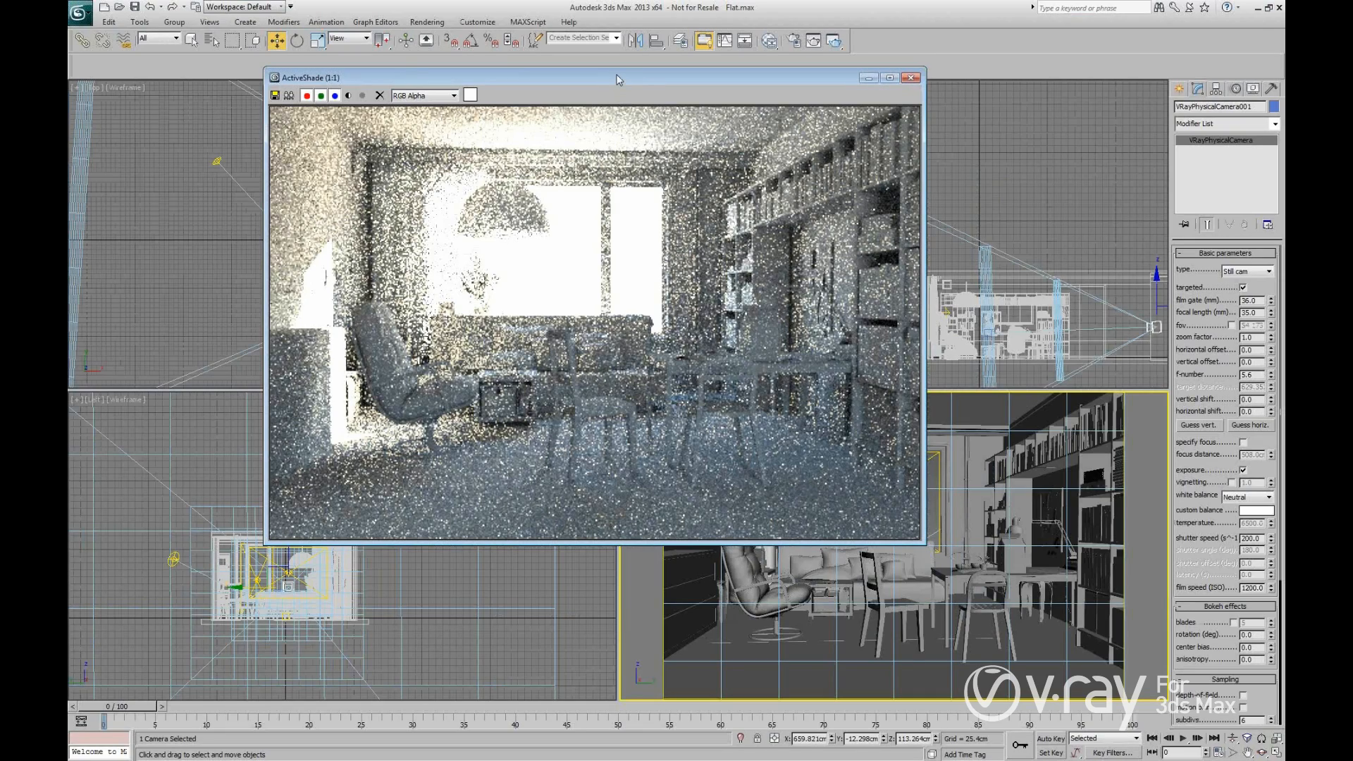
{"action": "left_click_drag", "start_coordinate": [623, 76], "coordinate": [652, 81]}
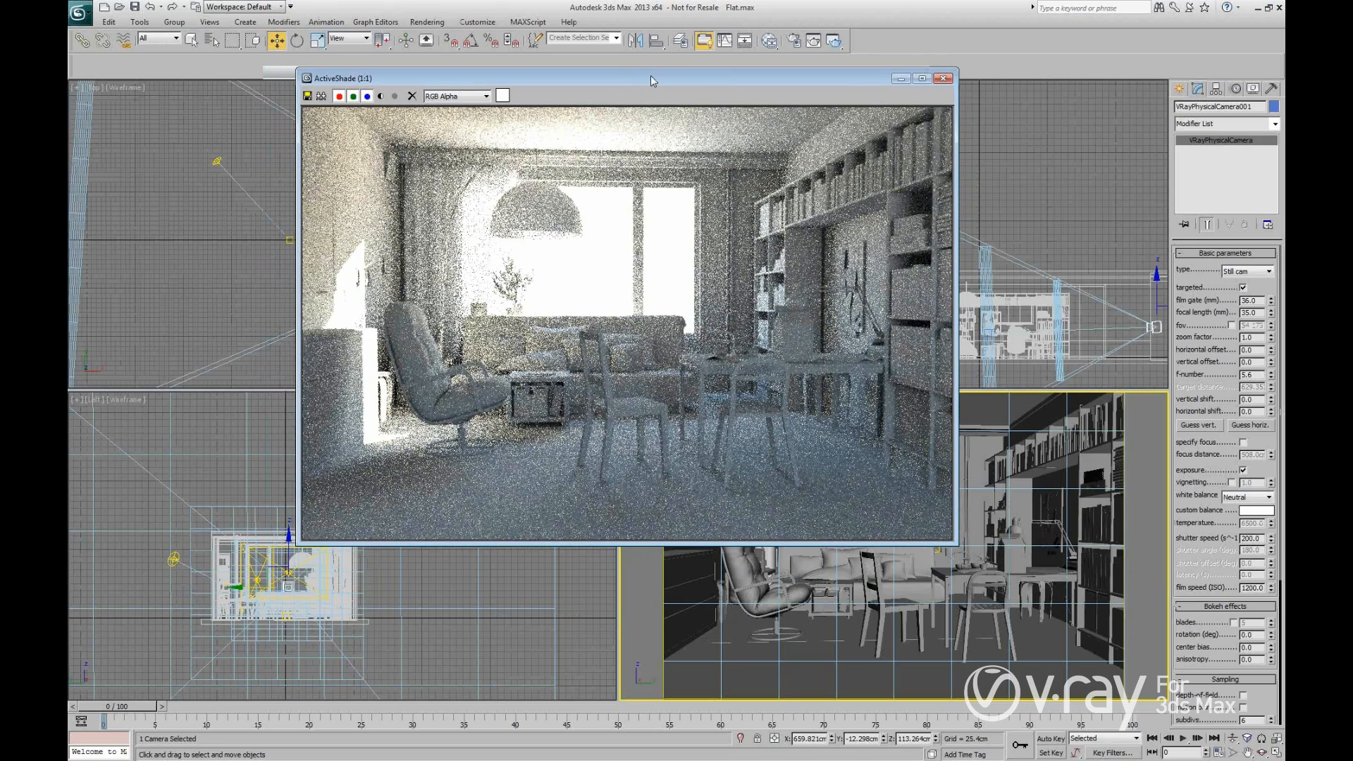
{"action": "left_click_drag", "start_coordinate": [651, 79], "coordinate": [682, 55]}
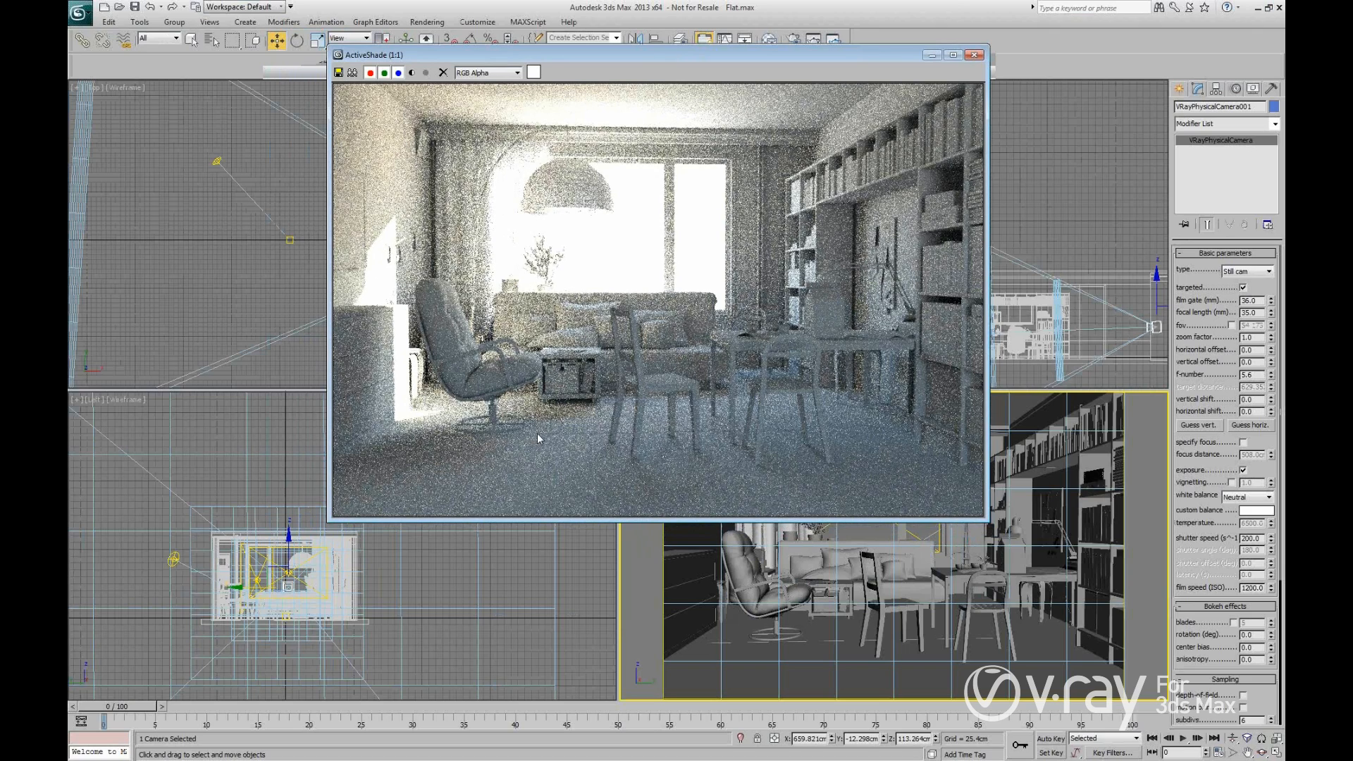
Draw an ActiveShade render region around the armchair's swivel base.
{"action": "right_click", "coordinate": [494, 408]}
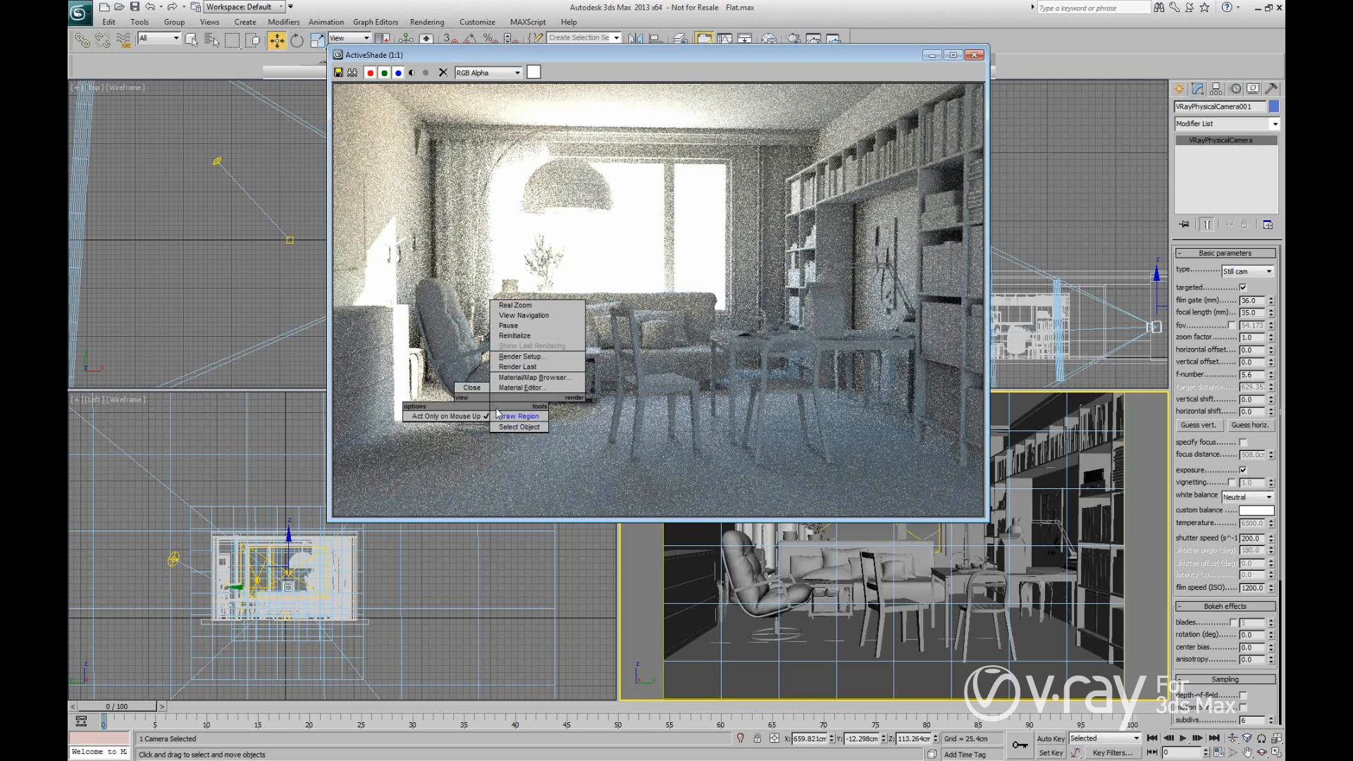
{"action": "left_click", "coordinate": [513, 416]}
{"action": "left_click_drag", "start_coordinate": [538, 446], "coordinate": [546, 448]}
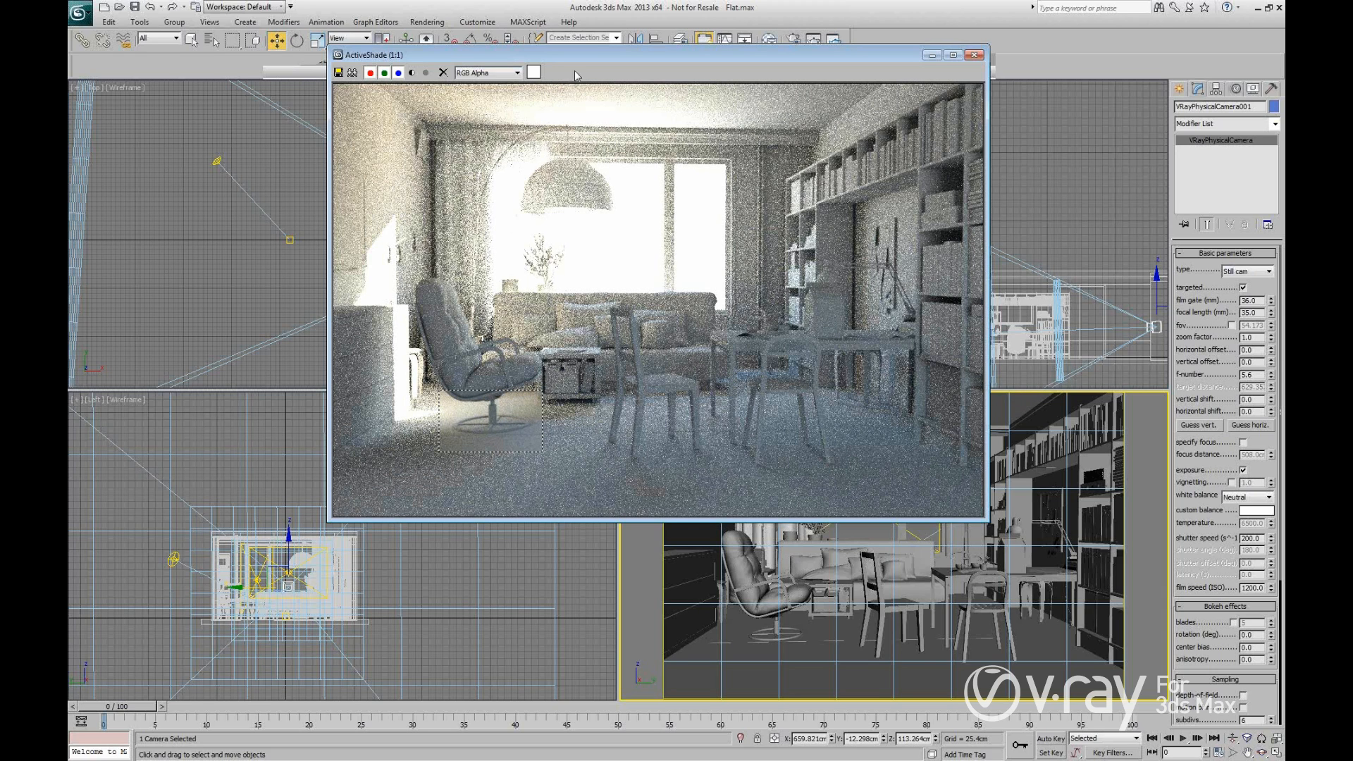
Open the Slate Material Editor beside the ActiveShade window and create a new VRayMtl material.
{"action": "left_click_drag", "start_coordinate": [592, 55], "coordinate": [786, 60]}
{"action": "left_click", "coordinate": [703, 41]}
{"action": "right_click", "coordinate": [244, 235]}
{"action": "mouse_move", "coordinate": [292, 247]}
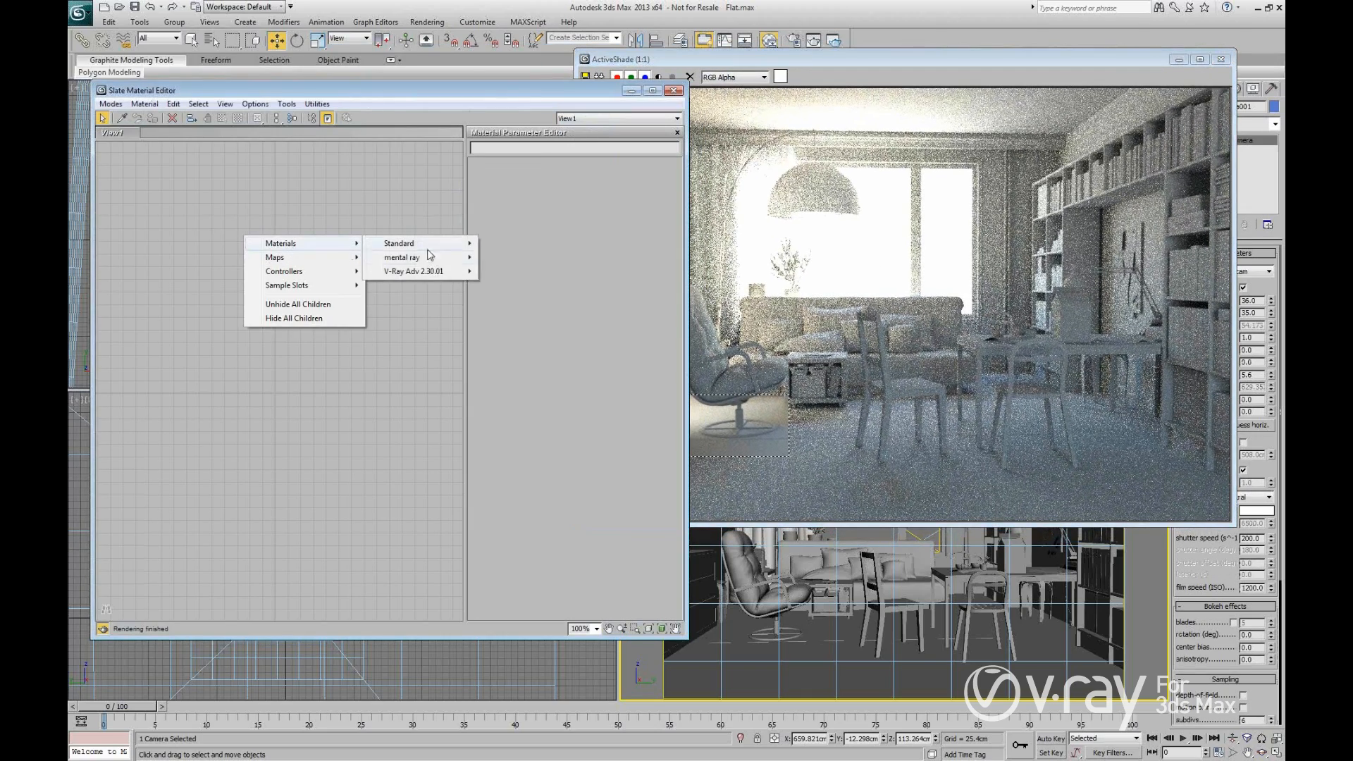
{"action": "mouse_move", "coordinate": [431, 273]}
{"action": "left_click", "coordinate": [520, 350]}
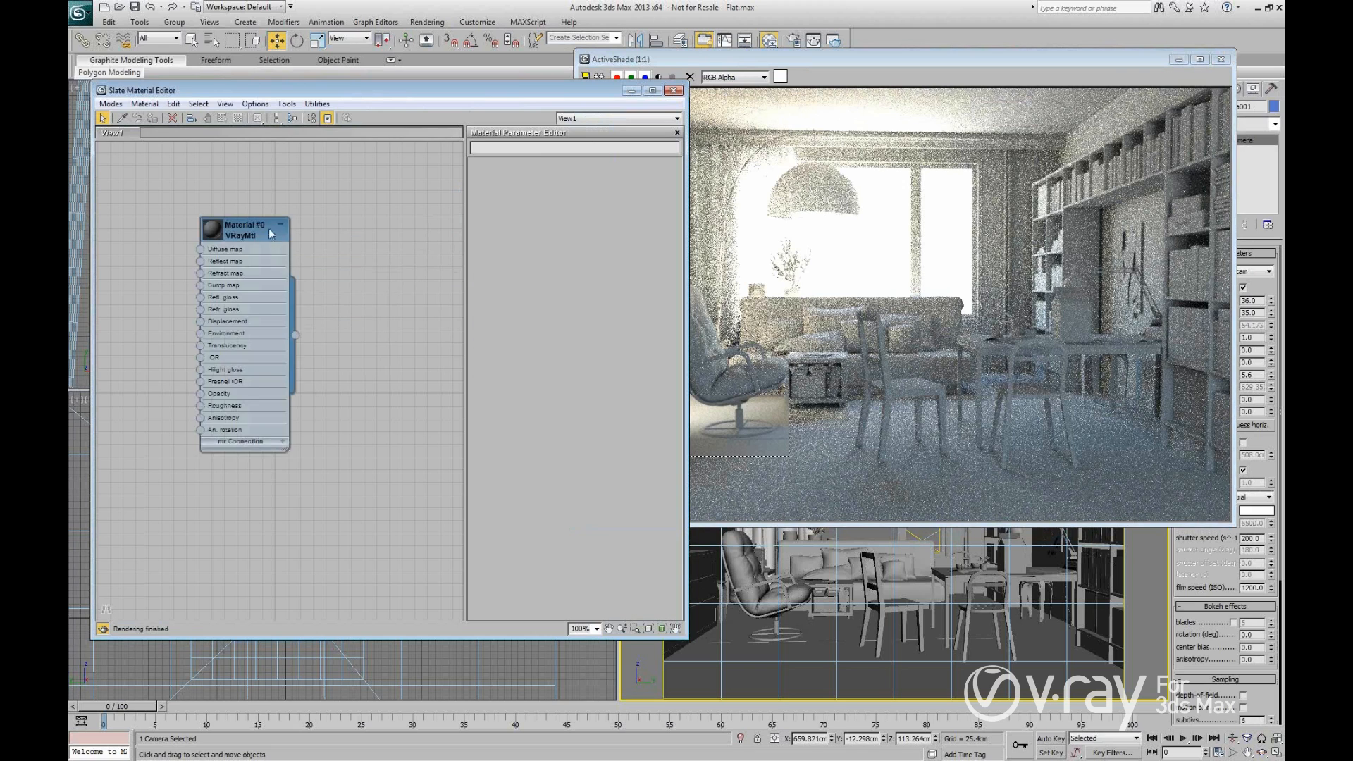
Show the new VRayMtl's parameters, enlarge its preview with the background shown, and toggle the preview backlight.
{"action": "double_click", "coordinate": [240, 236]}
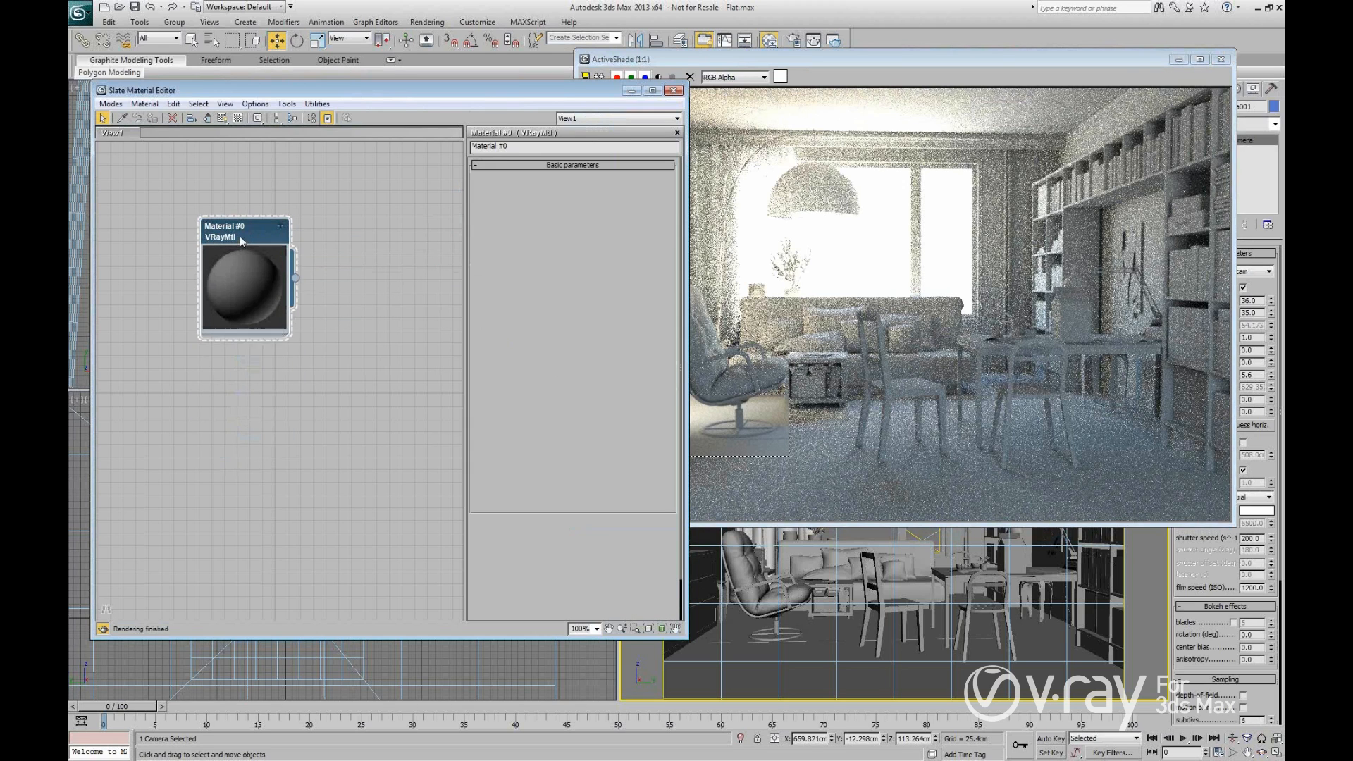
{"action": "right_click", "coordinate": [240, 235]}
{"action": "left_click", "coordinate": [303, 345]}
{"action": "right_click", "coordinate": [245, 237]}
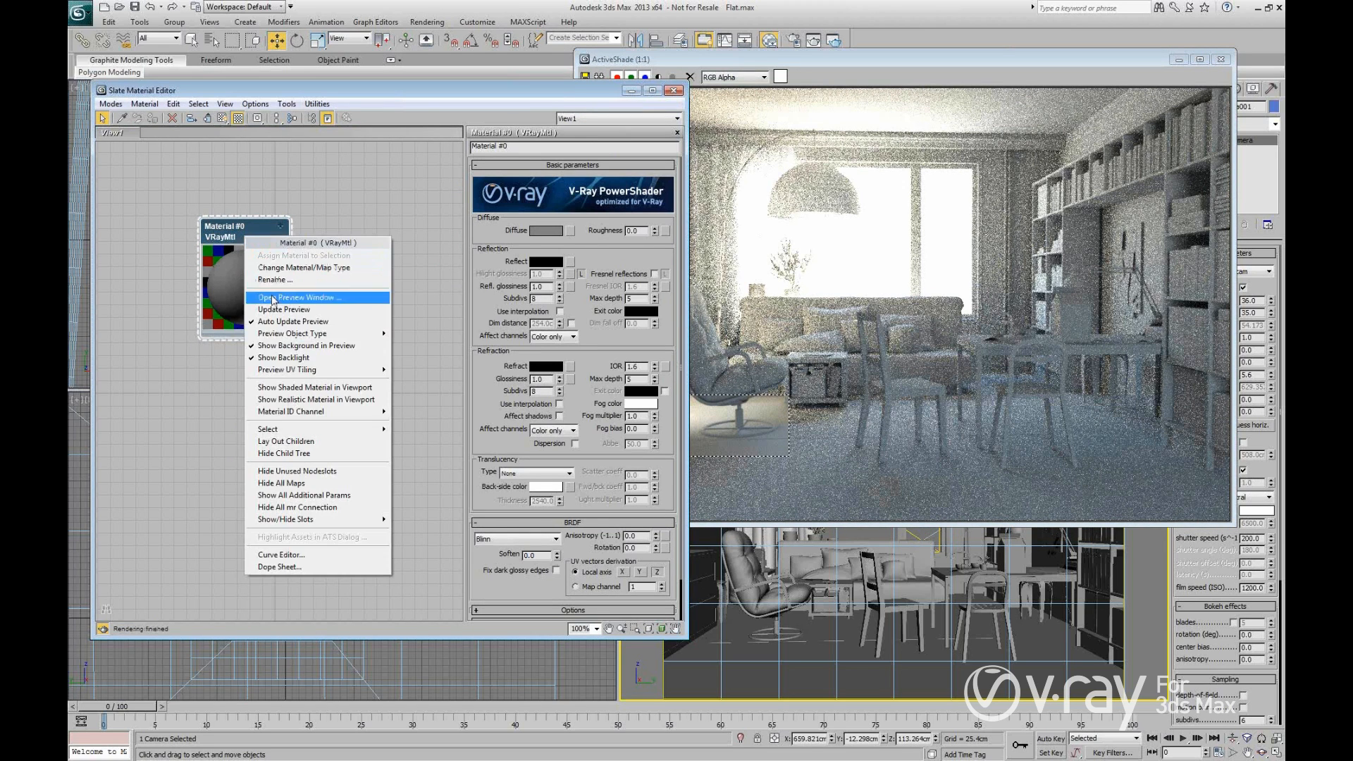
{"action": "left_click", "coordinate": [282, 357]}
Select the armchair's swivel base and assign the new VRayMtl to it.
{"action": "left_click", "coordinate": [548, 231]}
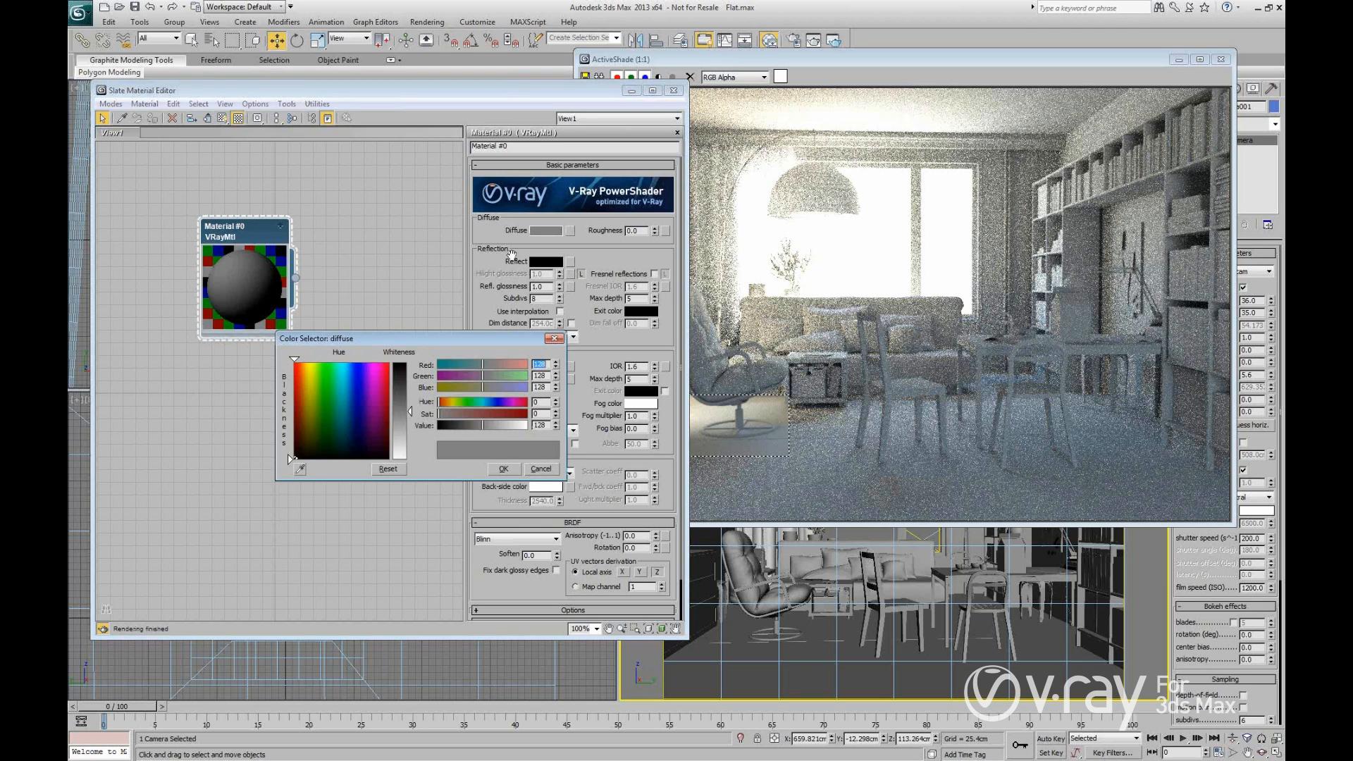
{"action": "left_click", "coordinate": [777, 634]}
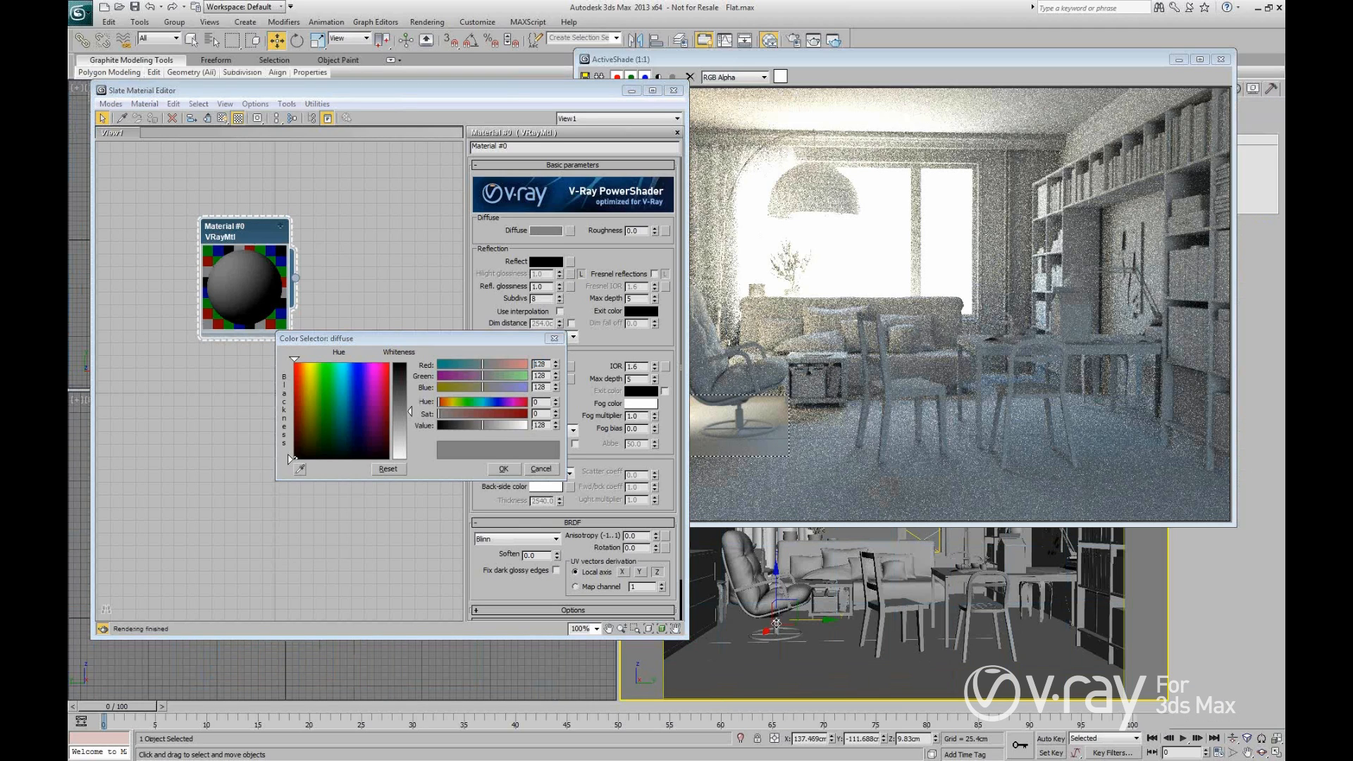
{"action": "left_click", "coordinate": [224, 220]}
{"action": "key", "text": "a"}
{"action": "left_click", "coordinate": [546, 469]}
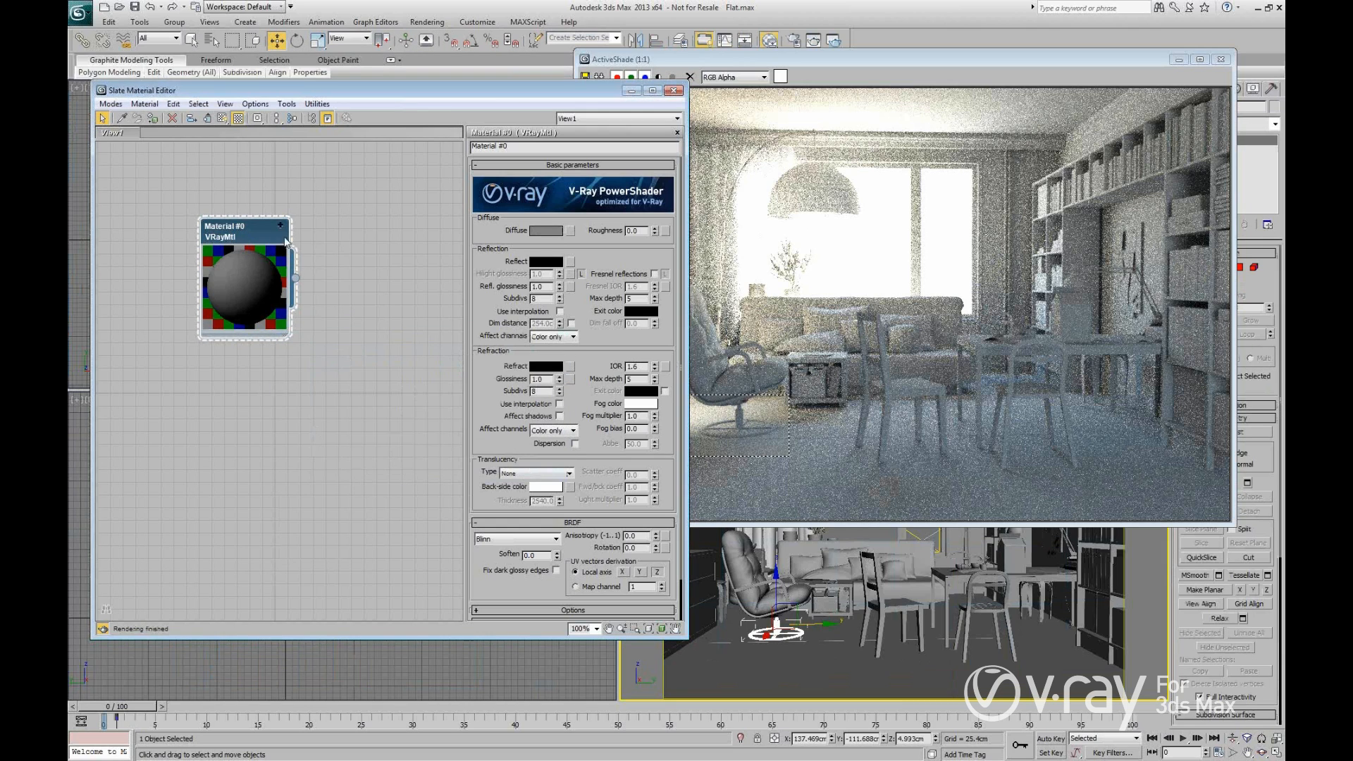
{"action": "left_click", "coordinate": [151, 118]}
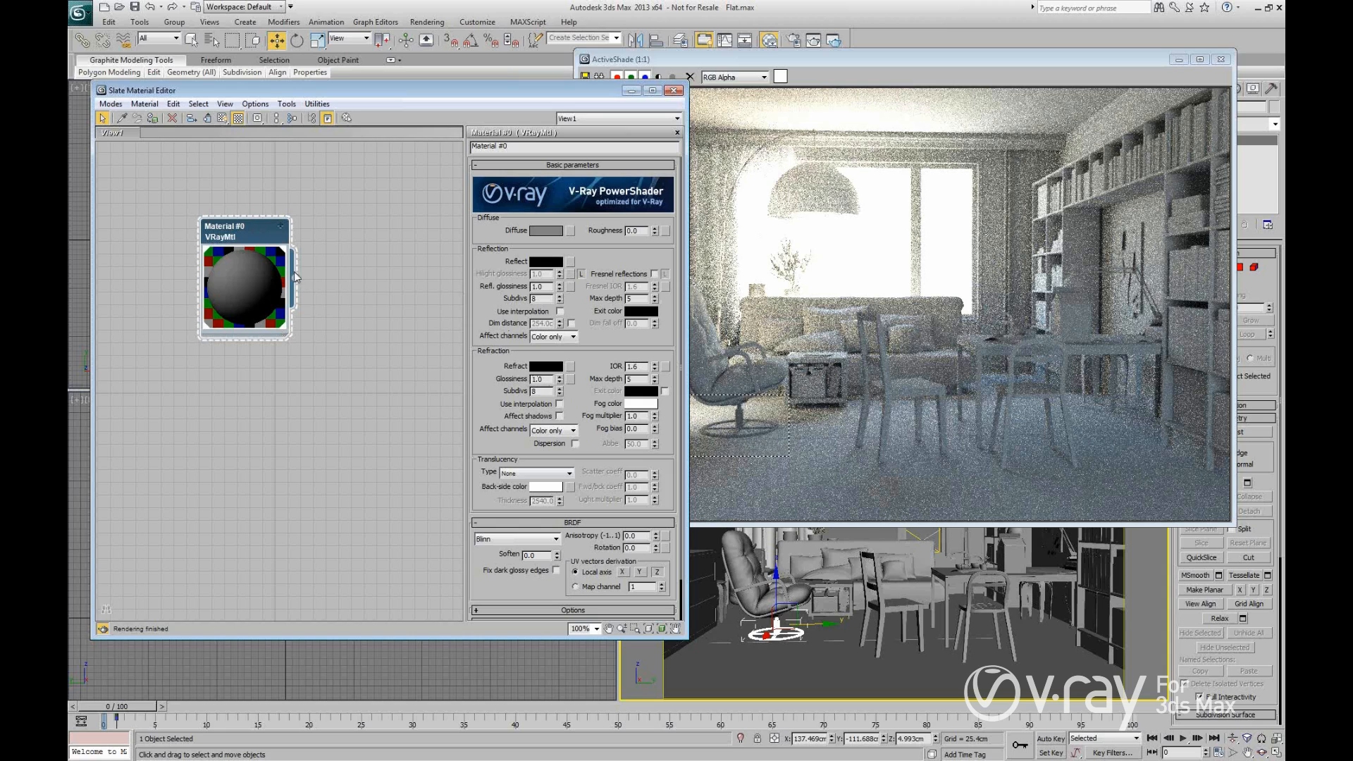
Set the VRayMtl's diffuse color to black.
{"action": "left_click", "coordinate": [548, 231]}
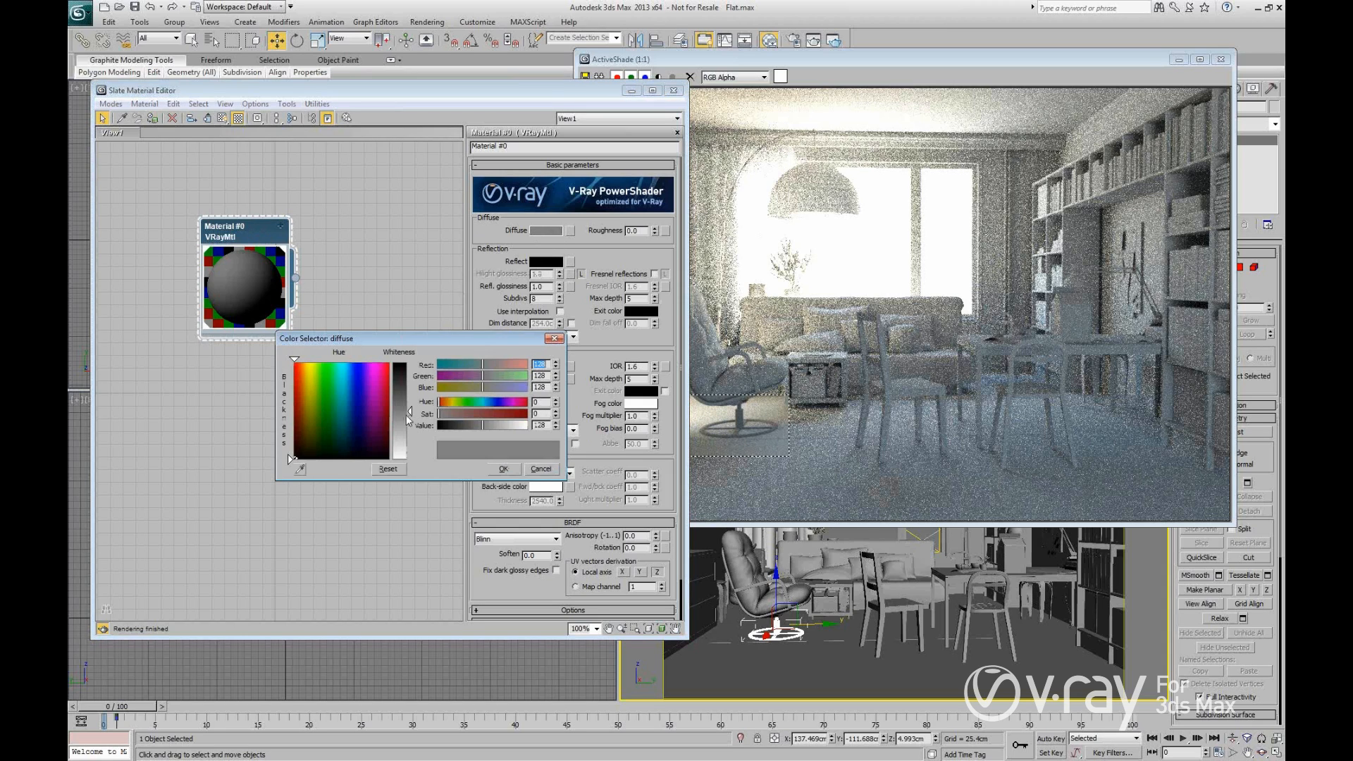
{"action": "left_click_drag", "start_coordinate": [399, 381], "coordinate": [399, 363]}
{"action": "left_click", "coordinate": [510, 469]}
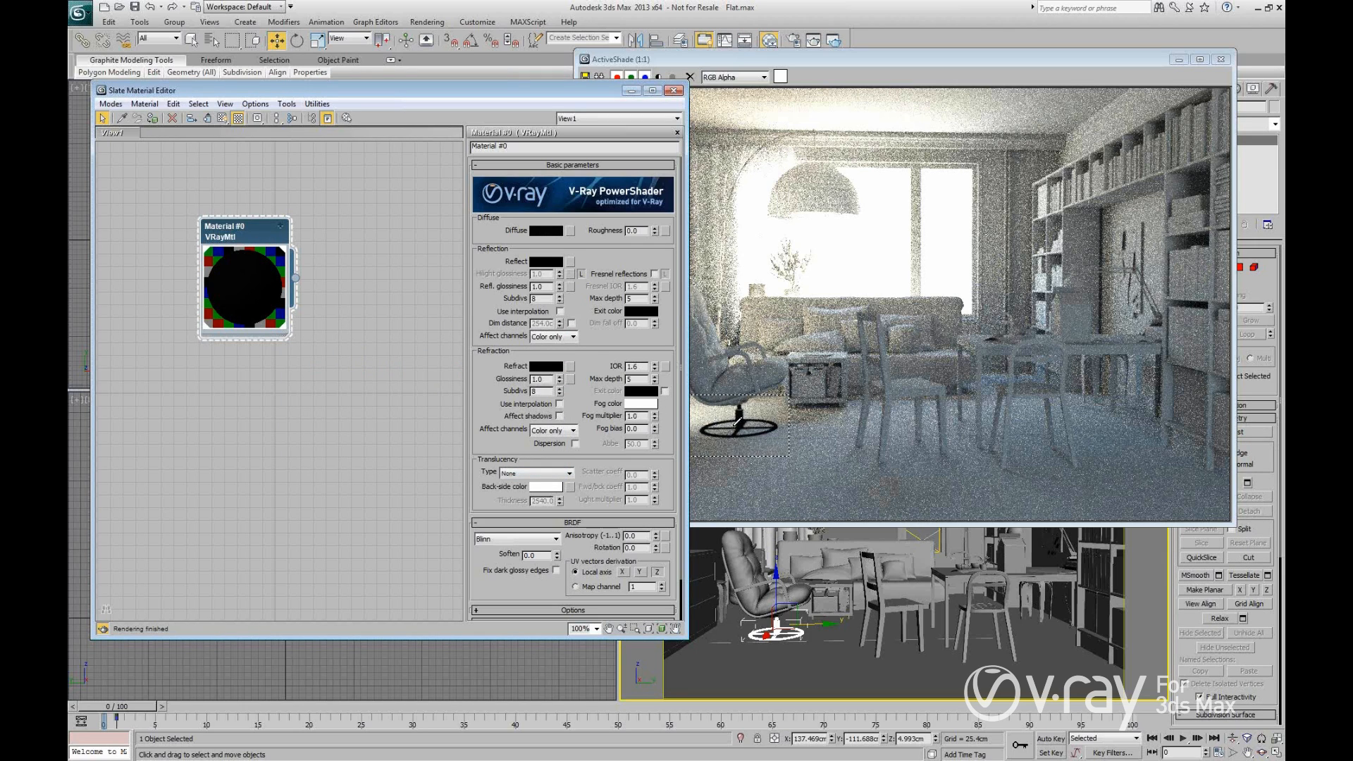
Set the swivel base material's reflection color to a light gray with a value of about 225.
{"action": "left_click", "coordinate": [539, 264]}
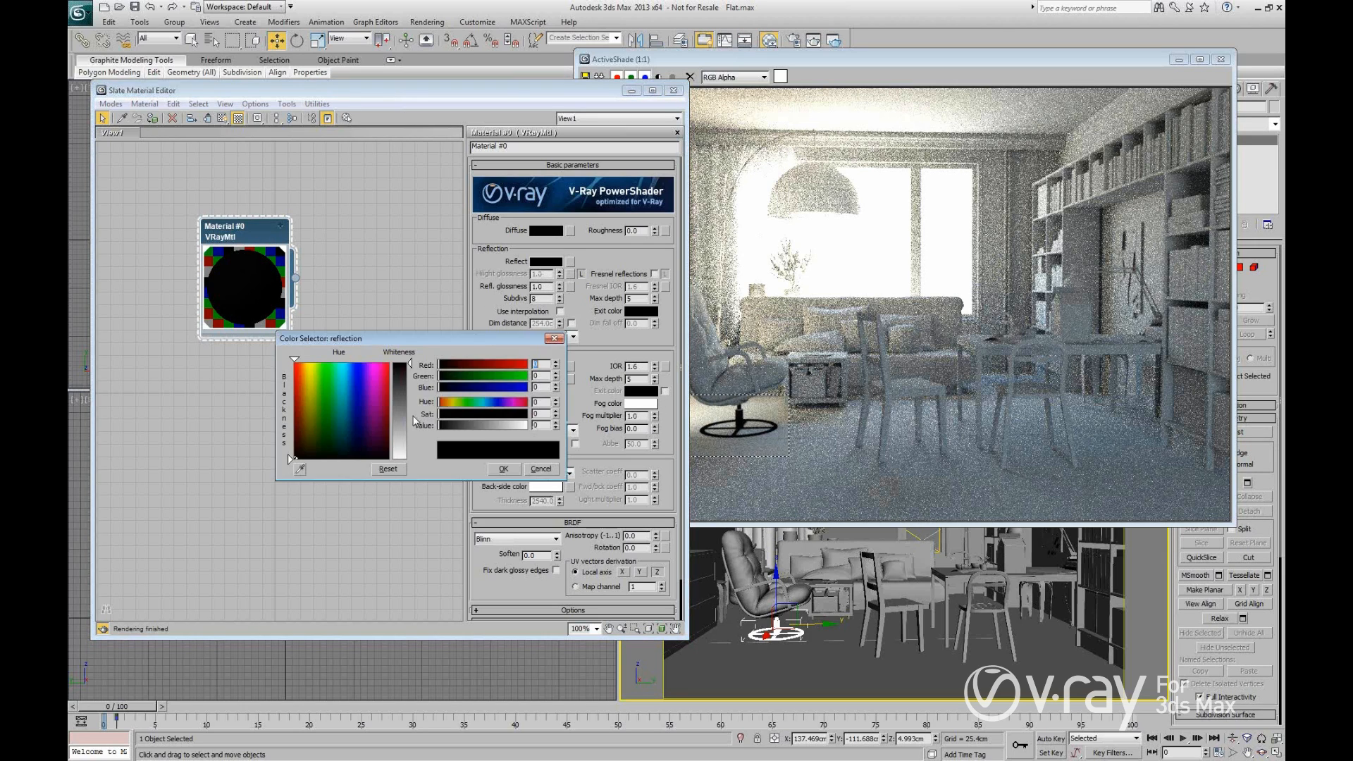
{"action": "left_click_drag", "start_coordinate": [412, 363], "coordinate": [412, 447]}
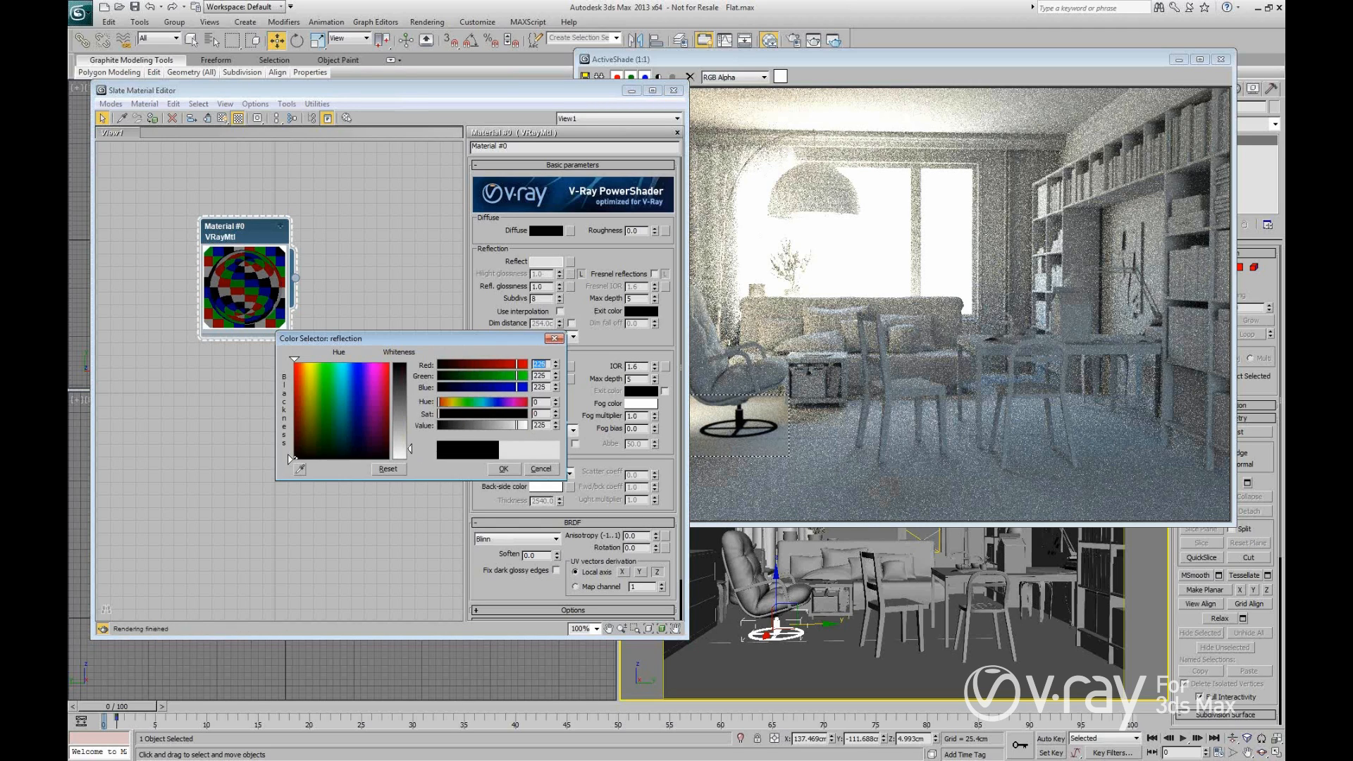
{"action": "left_click", "coordinate": [503, 468]}
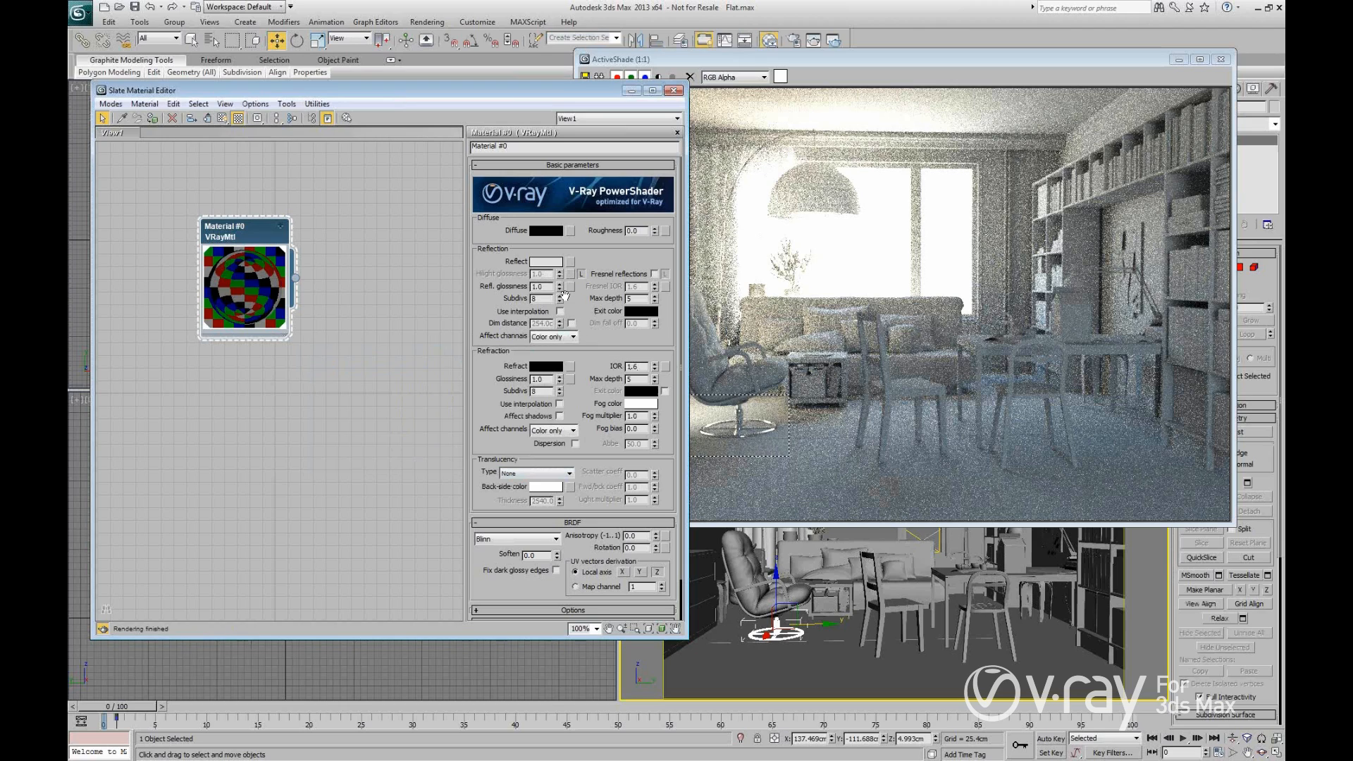
Set the base material's reflection glossiness to 0.7 with 32 subdivs and switch its BRDF type to Ward.
{"action": "double_click", "coordinate": [541, 286]}
{"action": "type", "text": "0.7"}
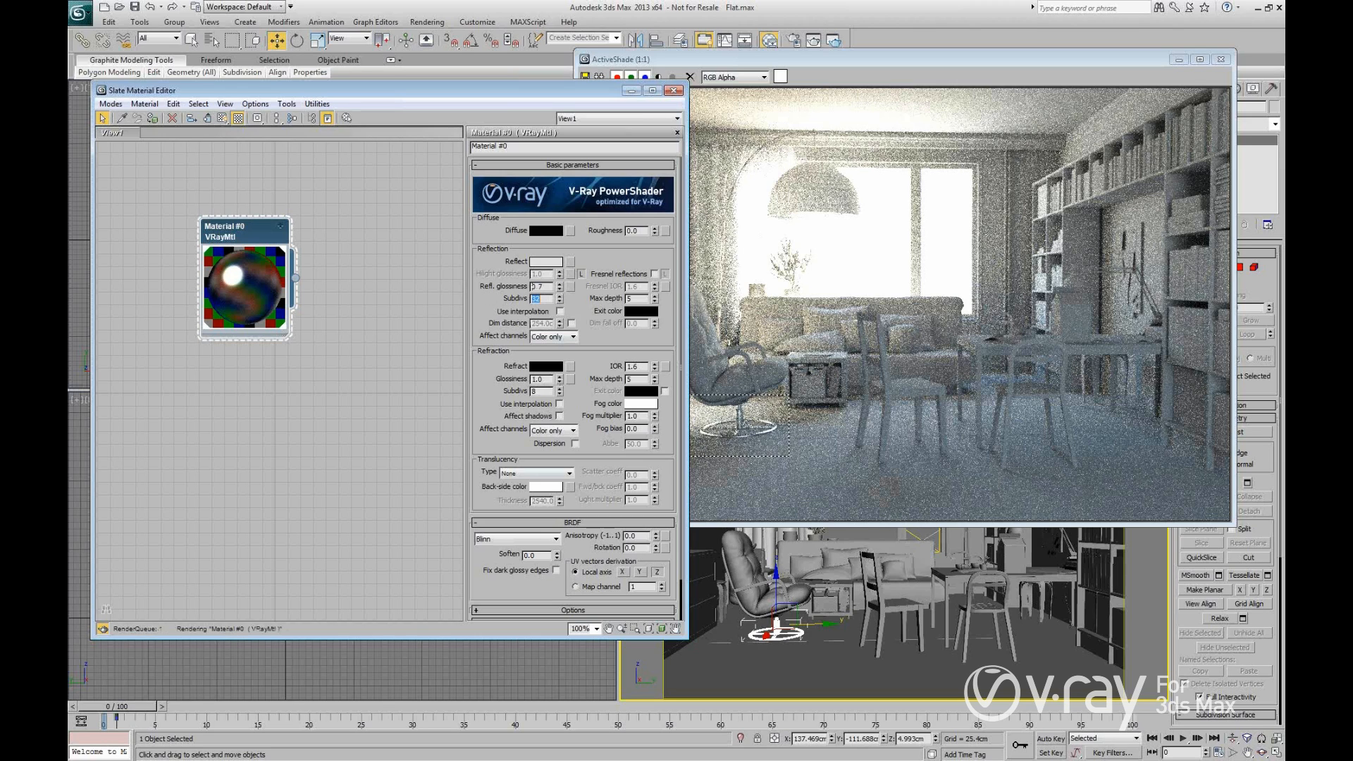
{"action": "type", "text": "32"}
{"action": "left_click", "coordinate": [525, 539]}
{"action": "left_click", "coordinate": [486, 566]}
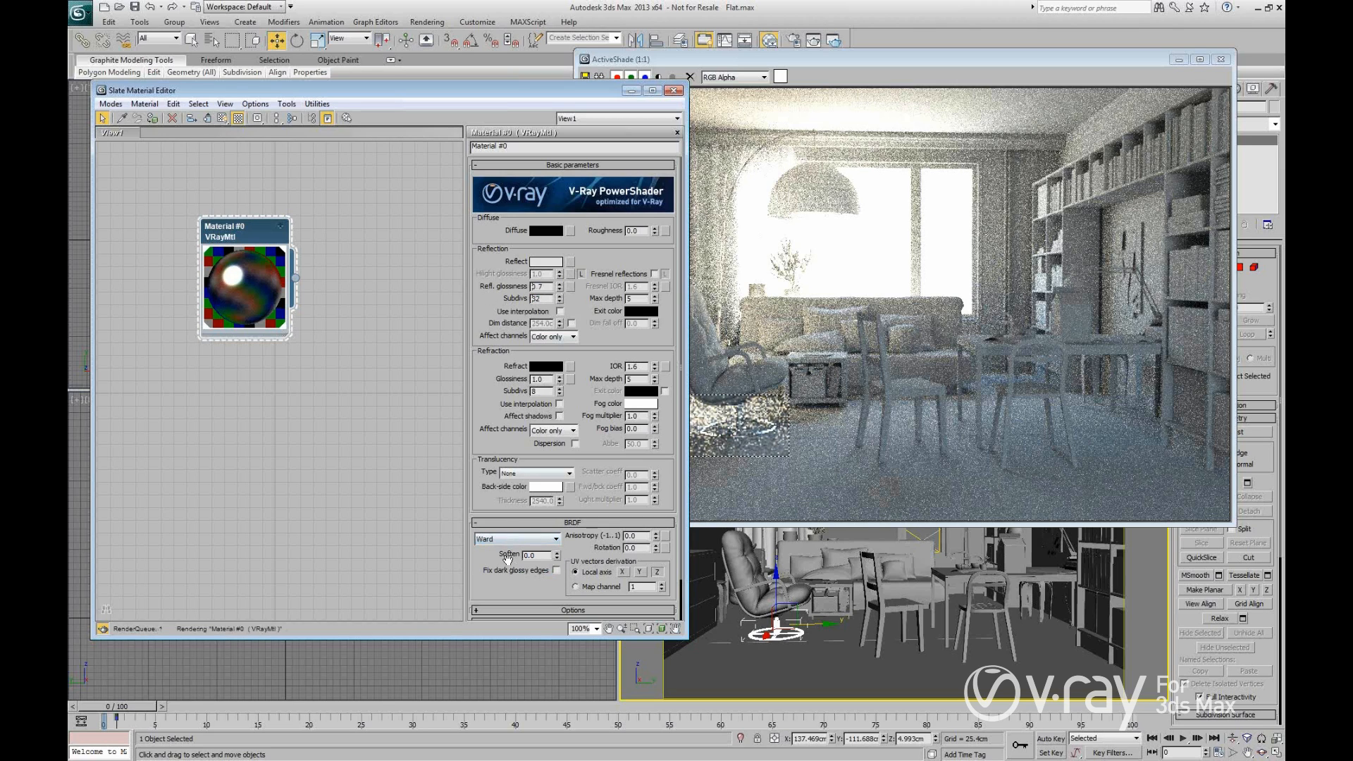
Enable Fresnel reflections on the base material and set its refraction IOR to 22.
{"action": "left_click", "coordinate": [654, 273]}
{"action": "double_click", "coordinate": [638, 366]}
{"action": "type", "text": "2"}
{"action": "key", "text": "Return"}
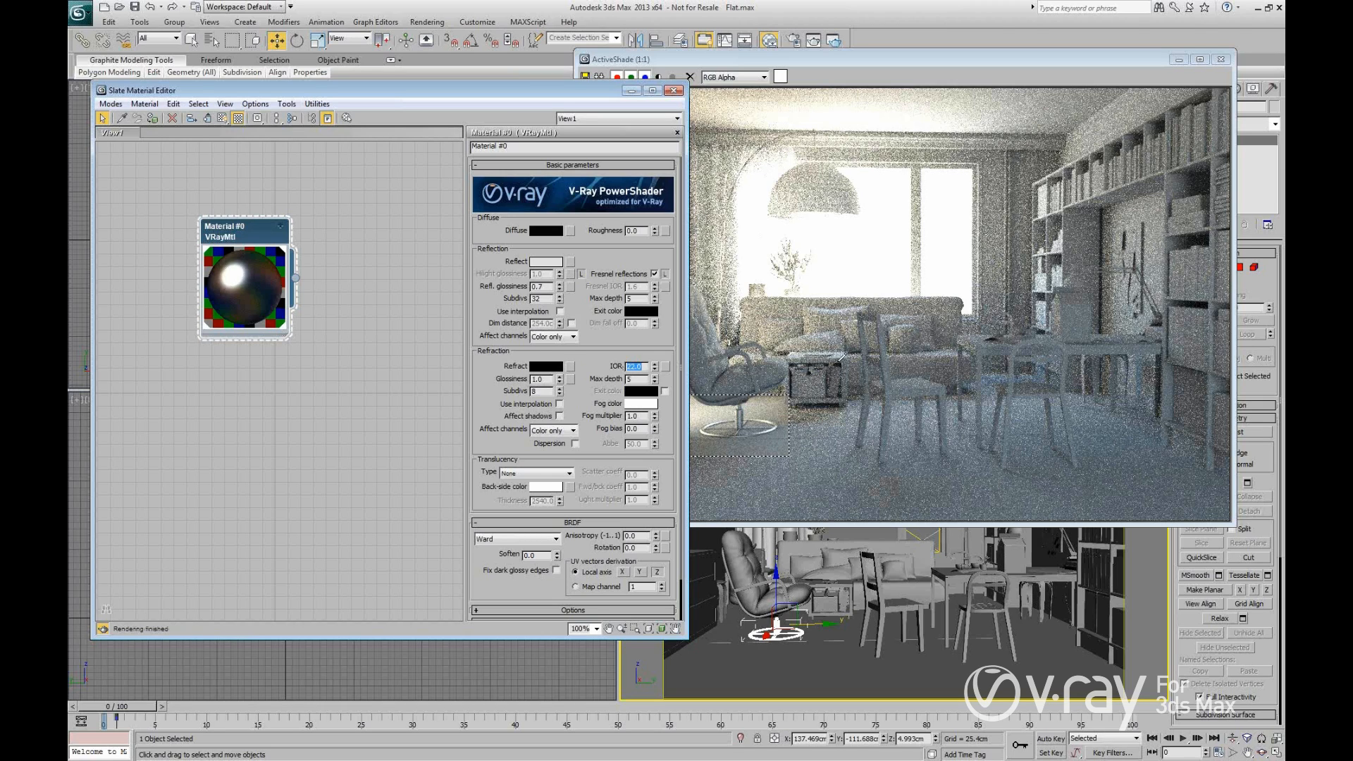
Draw a new ActiveShade render region around the front dining chair's seat and legs.
{"action": "left_click_drag", "start_coordinate": [827, 348], "coordinate": [970, 496]}
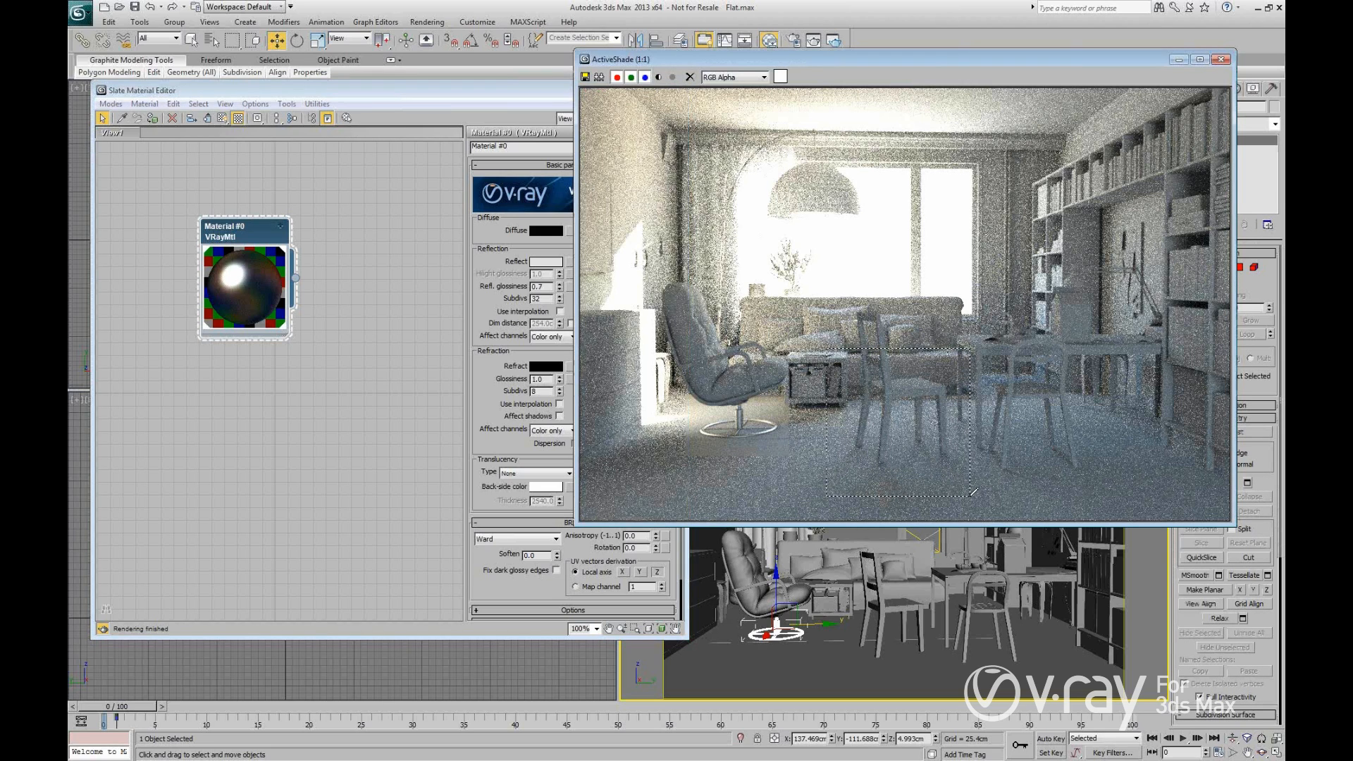
{"action": "right_click", "coordinate": [894, 411]}
{"action": "left_click", "coordinate": [915, 327]}
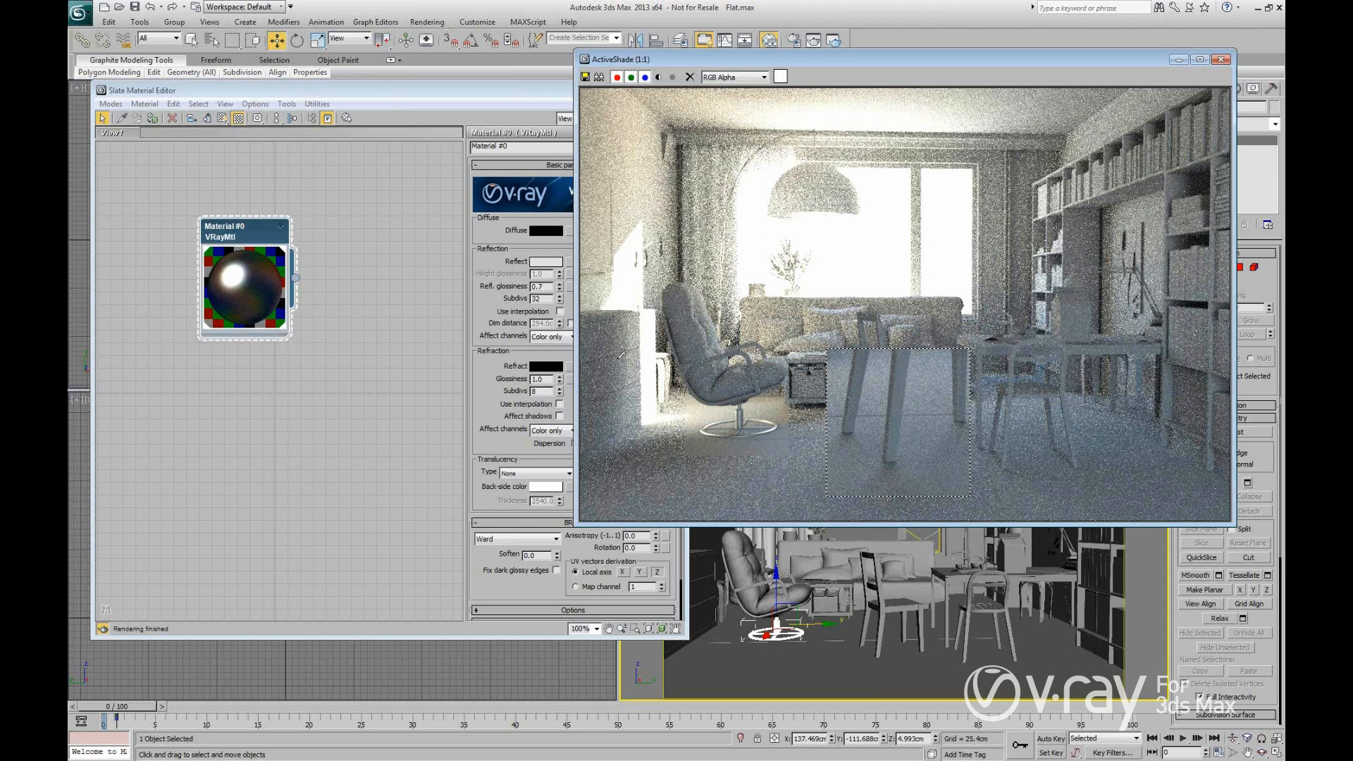
Select the front dining chair in the camera view and create a second VRayMtl material.
{"action": "left_click", "coordinate": [892, 608]}
{"action": "right_click", "coordinate": [270, 356]}
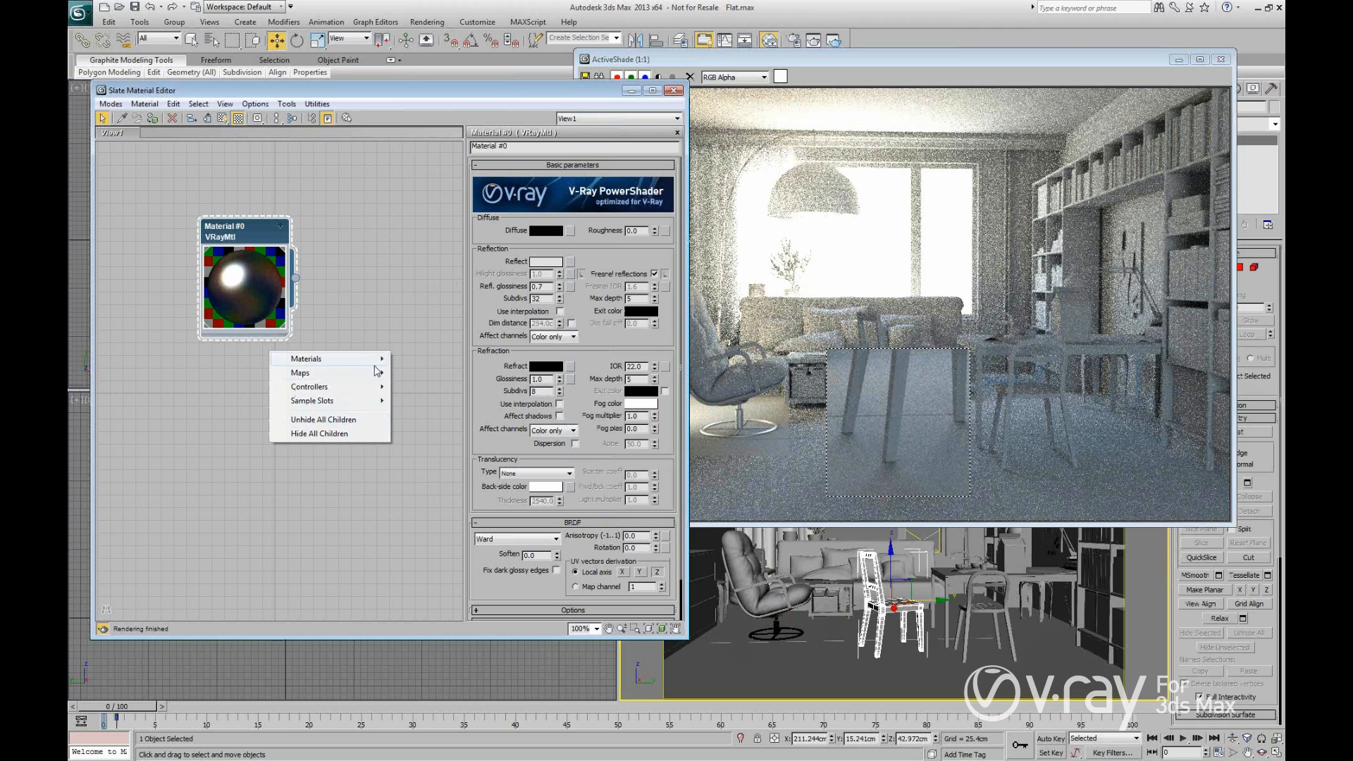
{"action": "mouse_move", "coordinate": [373, 359]}
{"action": "mouse_move", "coordinate": [437, 389]}
{"action": "left_click", "coordinate": [528, 462]}
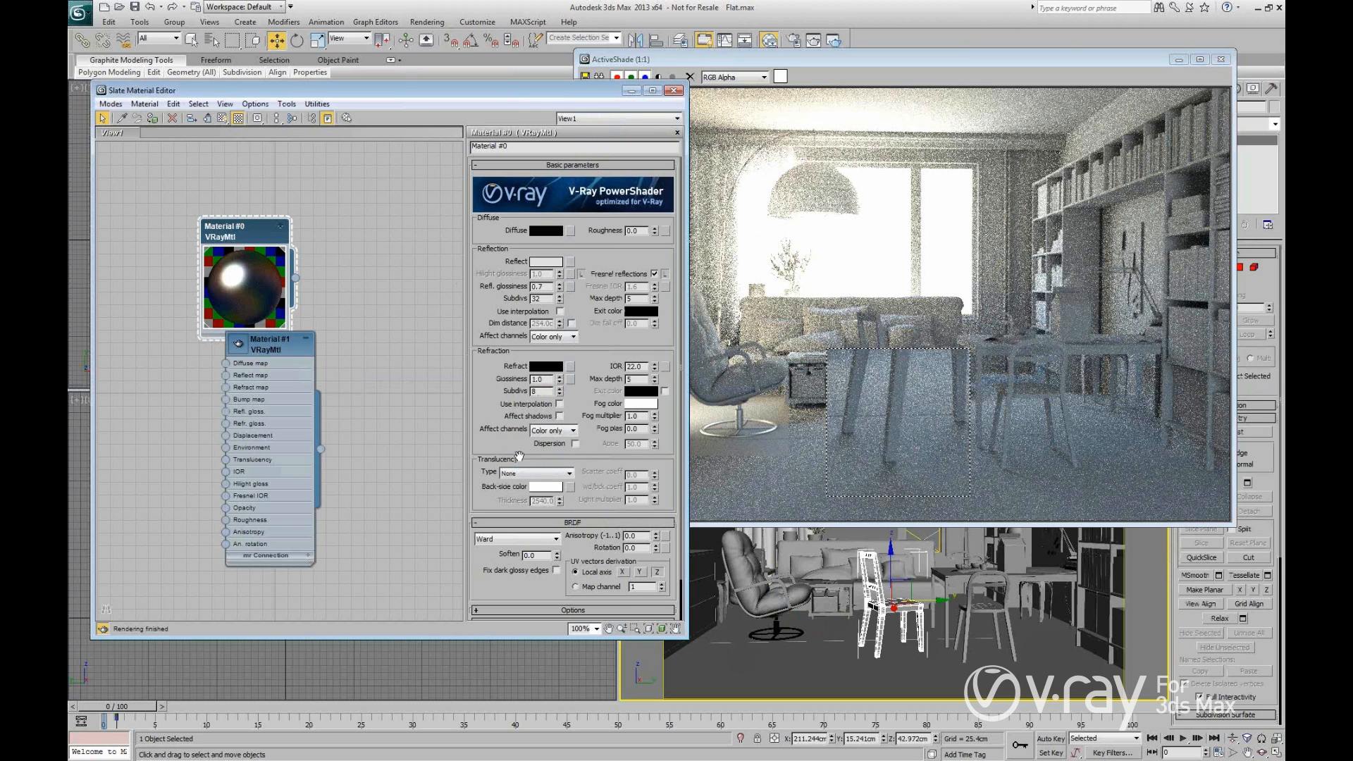
Collapse the new VRayMtl's node below the first material, enlarge its preview and assign it to the selected dining chair.
{"action": "left_click", "coordinate": [307, 339]}
{"action": "left_click_drag", "start_coordinate": [255, 349], "coordinate": [318, 397]}
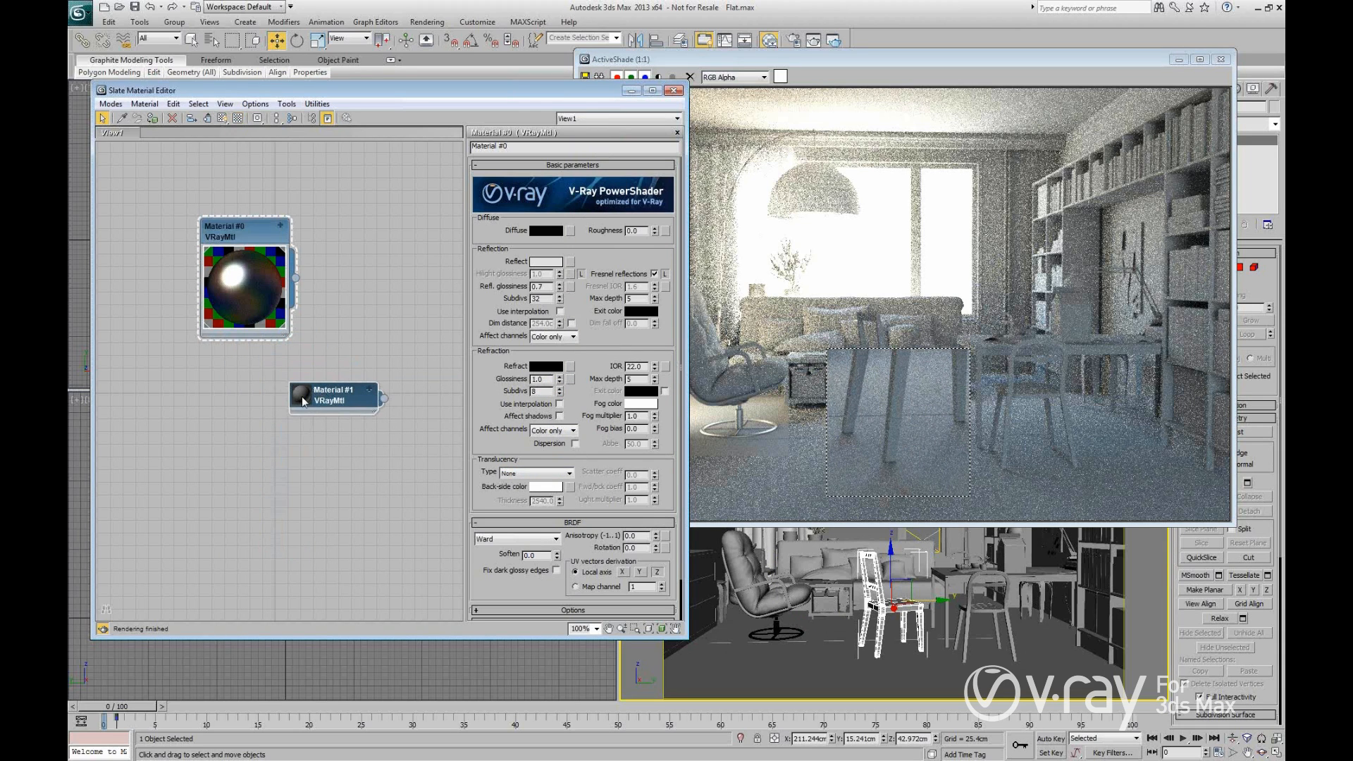
{"action": "double_click", "coordinate": [305, 401]}
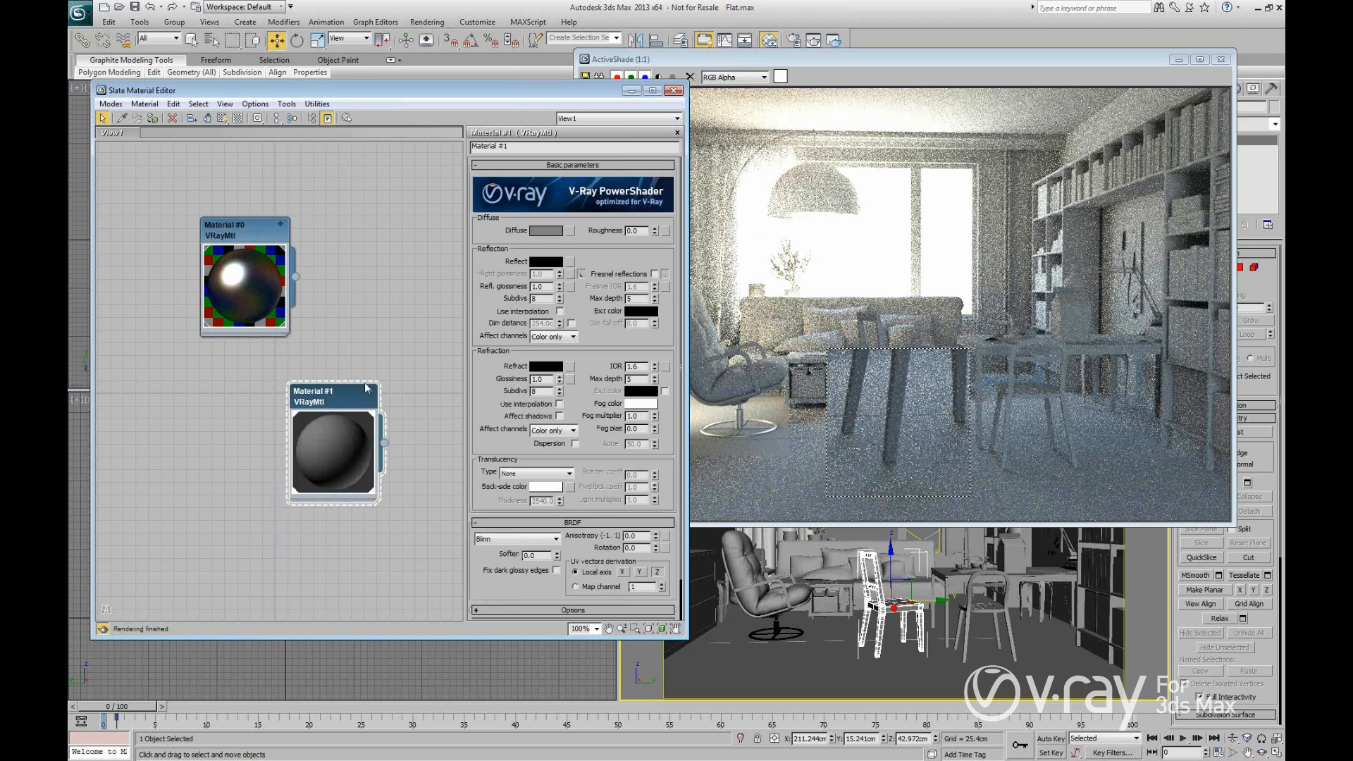
Set the chair material's diffuse color to a light beige with hue 27, saturation 49 and value 187.
{"action": "left_click", "coordinate": [557, 231]}
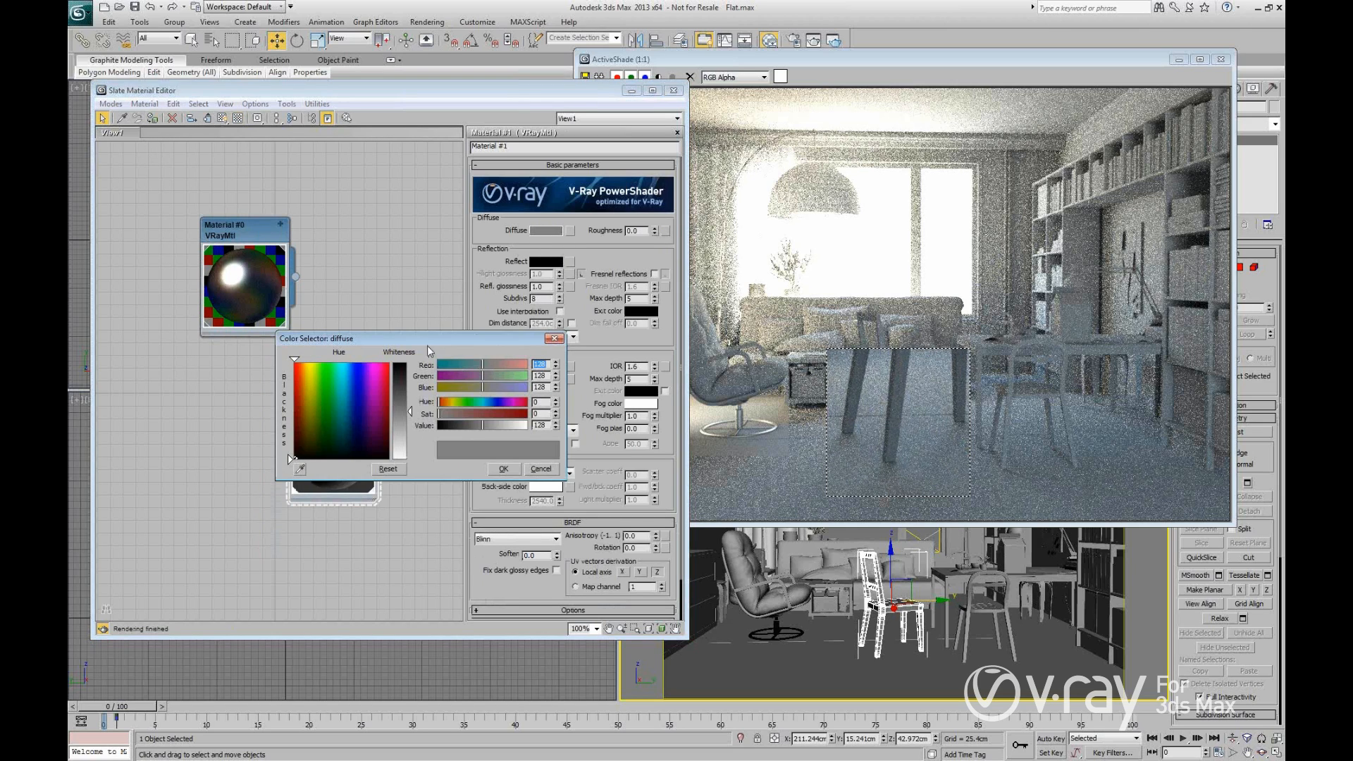
{"action": "left_click_drag", "start_coordinate": [424, 340], "coordinate": [437, 191]}
{"action": "left_click_drag", "start_coordinate": [312, 236], "coordinate": [318, 295]}
{"action": "mouse_move", "coordinate": [502, 277]}
{"action": "left_mouse_down"}
{"action": "mouse_move", "coordinate": [465, 277]}
{"action": "mouse_move", "coordinate": [507, 277]}
{"action": "left_mouse_up"}
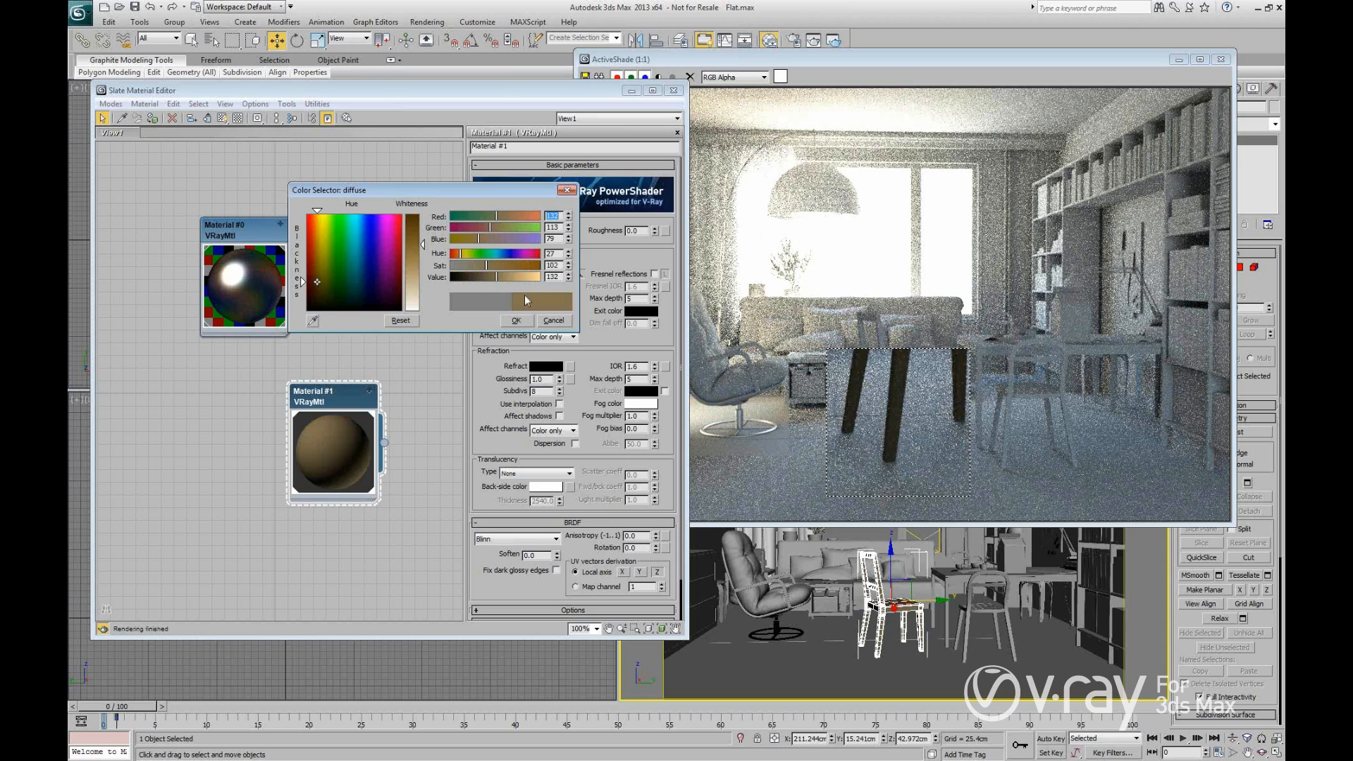
{"action": "left_click_drag", "start_coordinate": [496, 277], "coordinate": [469, 264]}
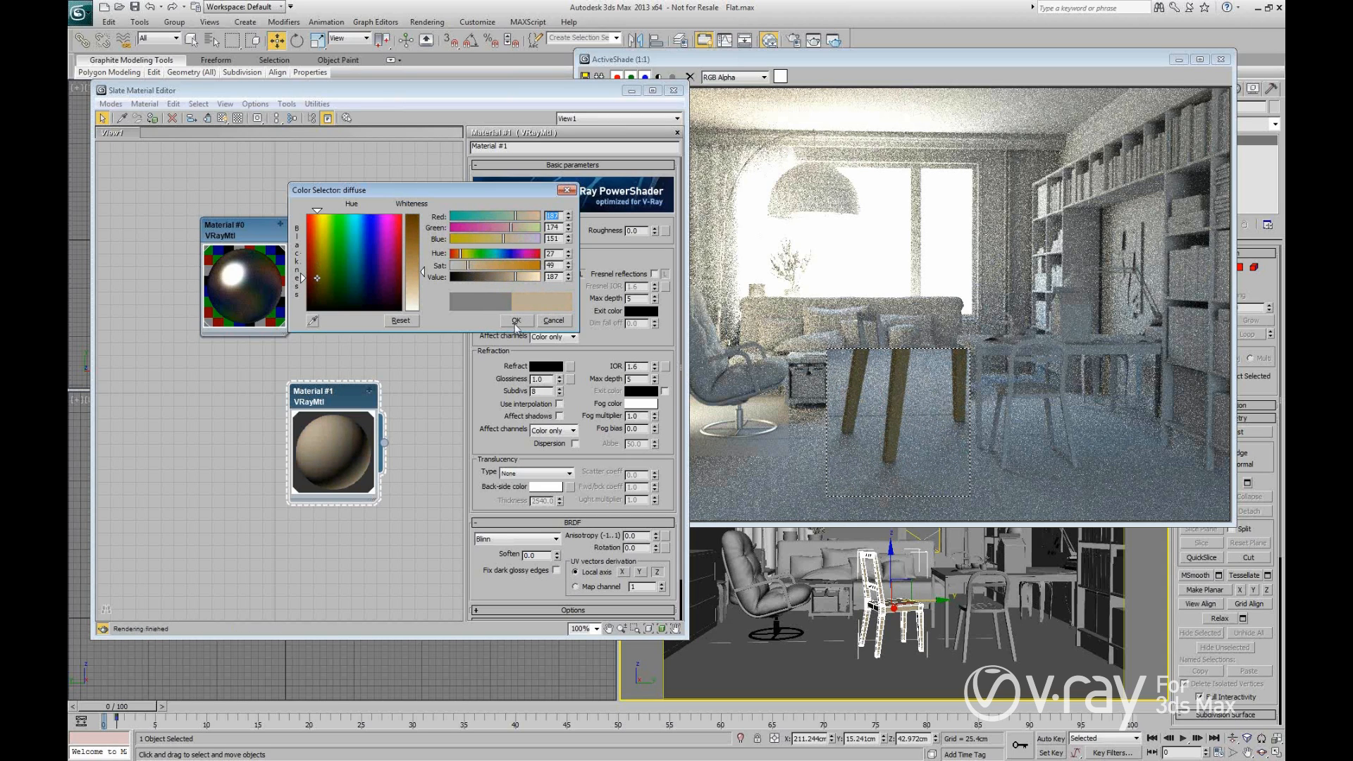
{"action": "left_click", "coordinate": [517, 320]}
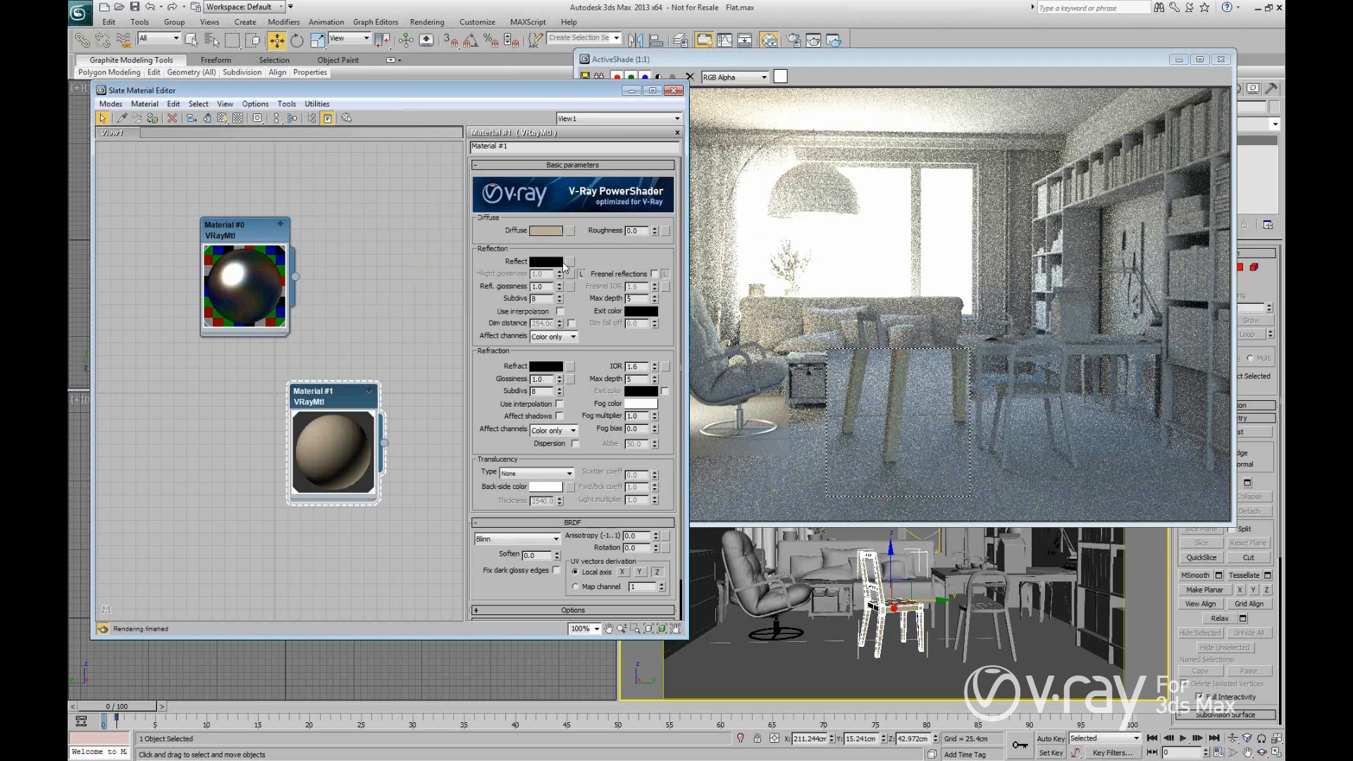
Set the chair material's reflection color to a medium gray.
{"action": "left_click", "coordinate": [547, 261]}
{"action": "left_click_drag", "start_coordinate": [422, 215], "coordinate": [422, 260]}
{"action": "left_click", "coordinate": [522, 323]}
Set the chair material's reflection glossiness to 0.7 with 32 subdivs and enable Fresnel reflections with an IOR of 4.
{"action": "type", "text": "0.7"}
{"action": "key", "text": "Return"}
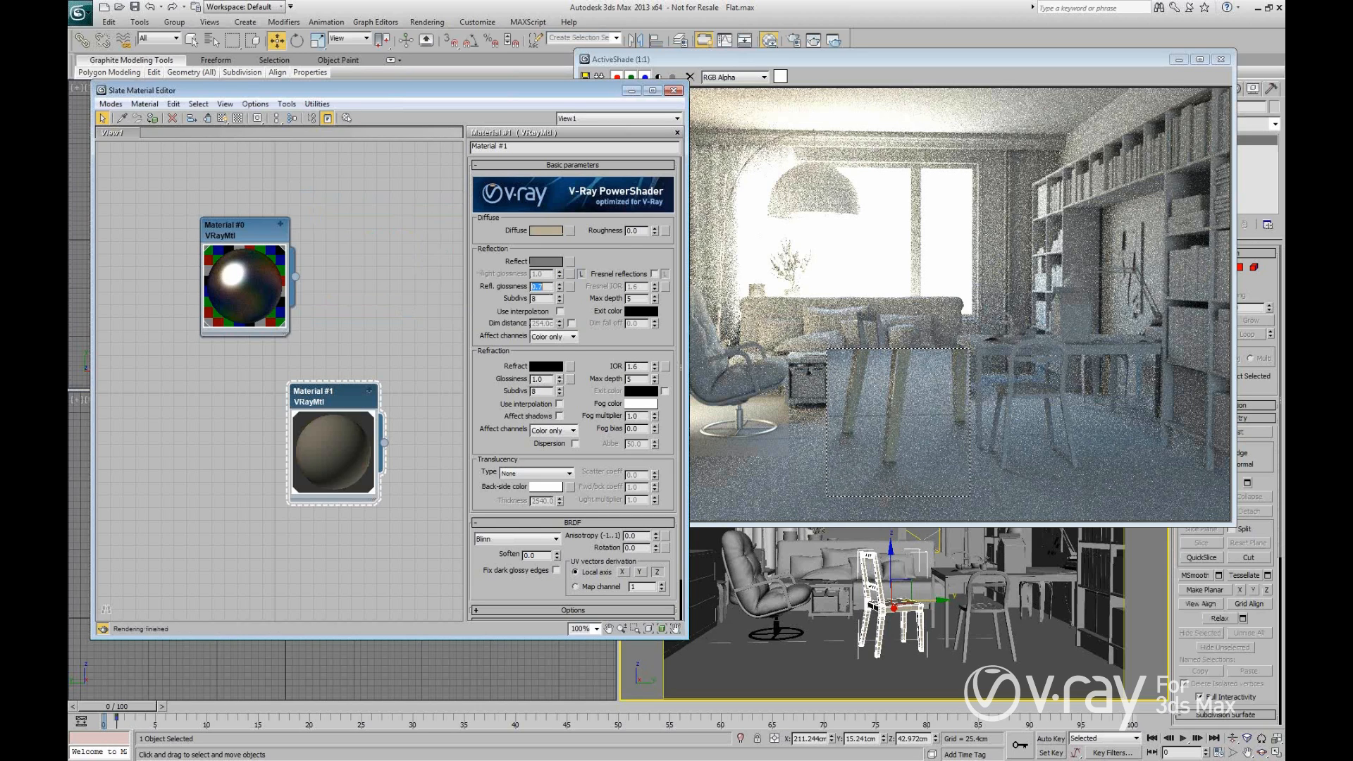
{"action": "key", "text": "Tab"}
{"action": "type", "text": "32"}
{"action": "key", "text": "Return"}
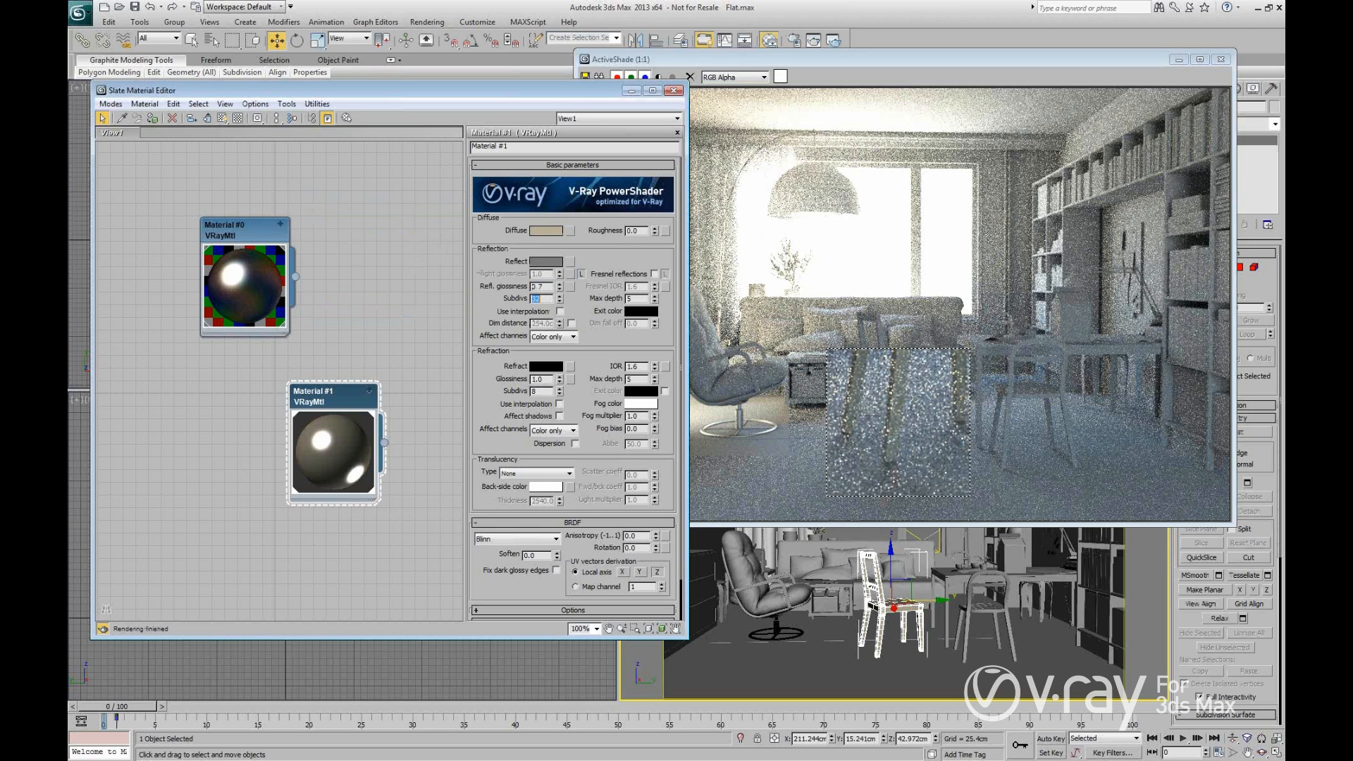
{"action": "left_click", "coordinate": [654, 273]}
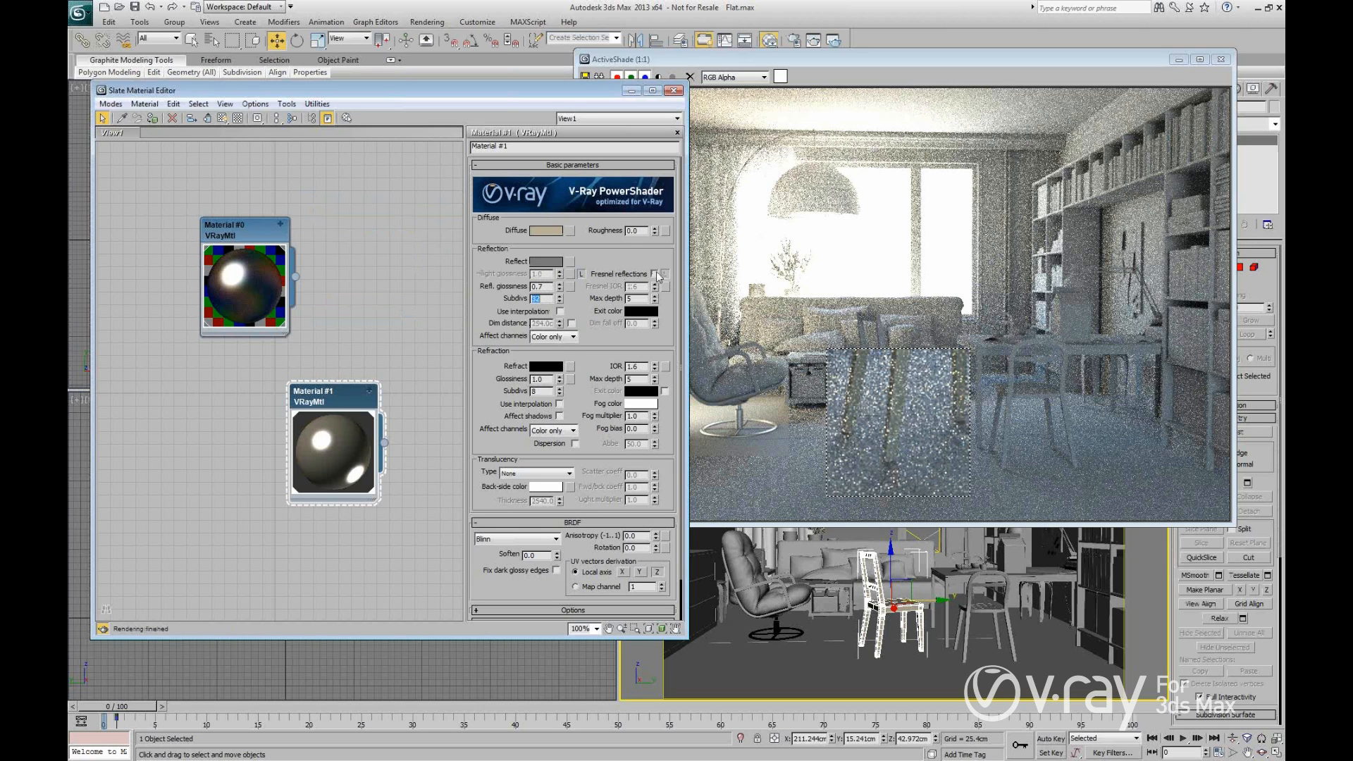
{"action": "double_click", "coordinate": [643, 368]}
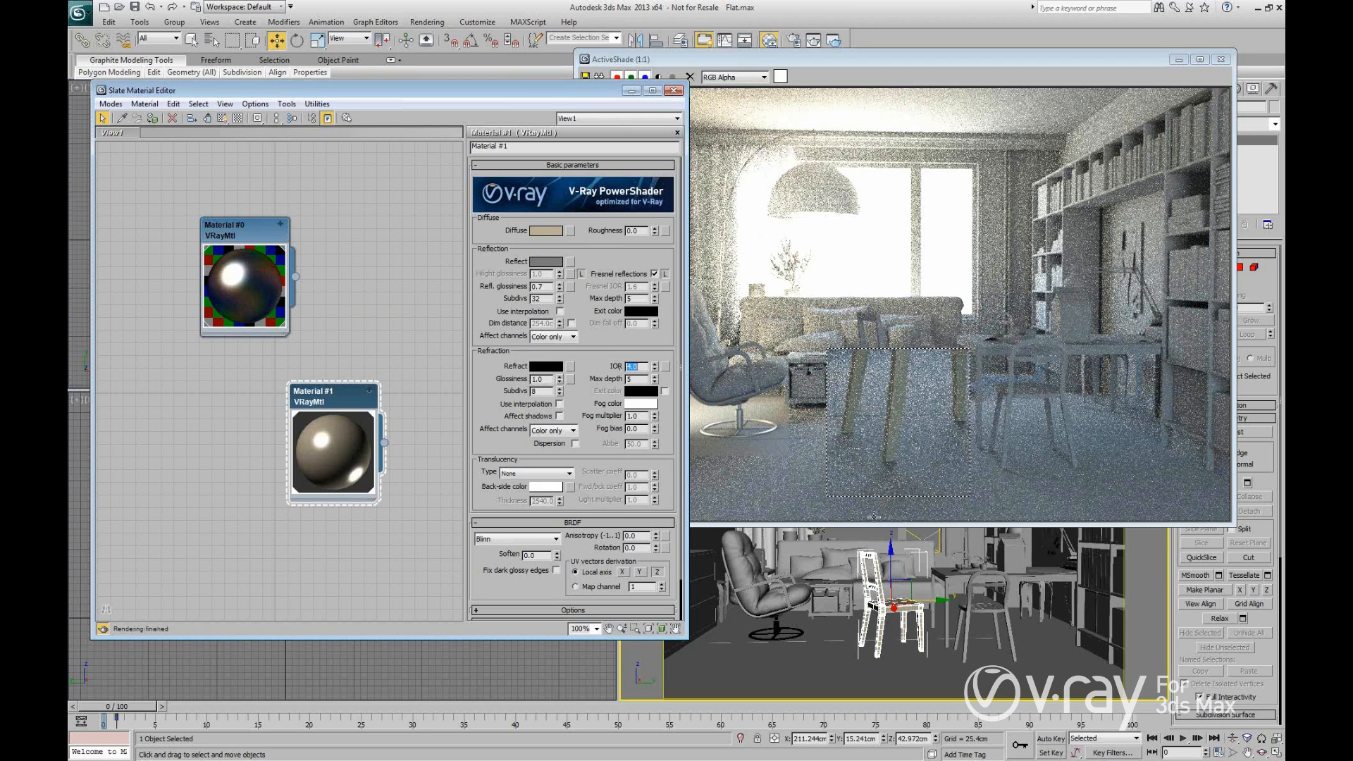
Redraw the ActiveShade render region slightly wider around the dining chair's seat and legs.
{"action": "left_click", "coordinate": [906, 380]}
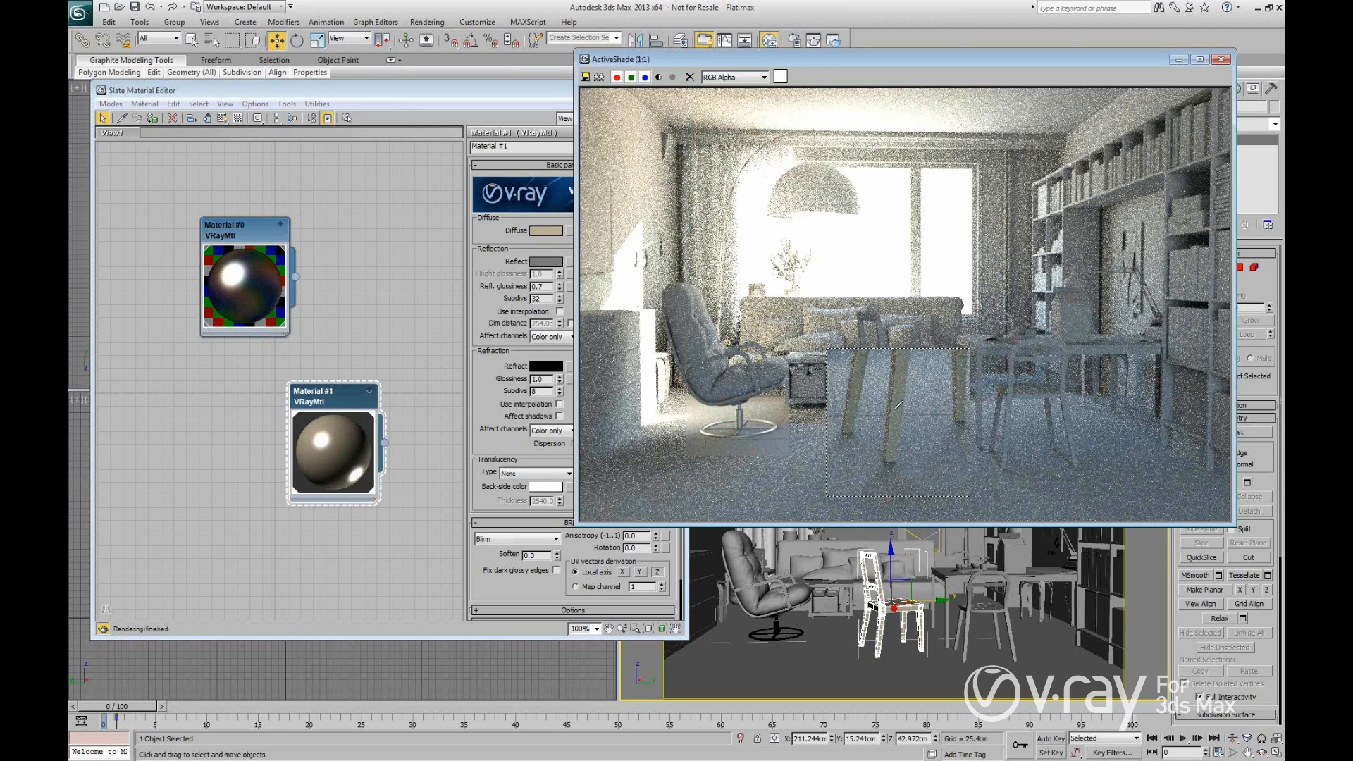
{"action": "left_click_drag", "start_coordinate": [816, 339], "coordinate": [989, 463]}
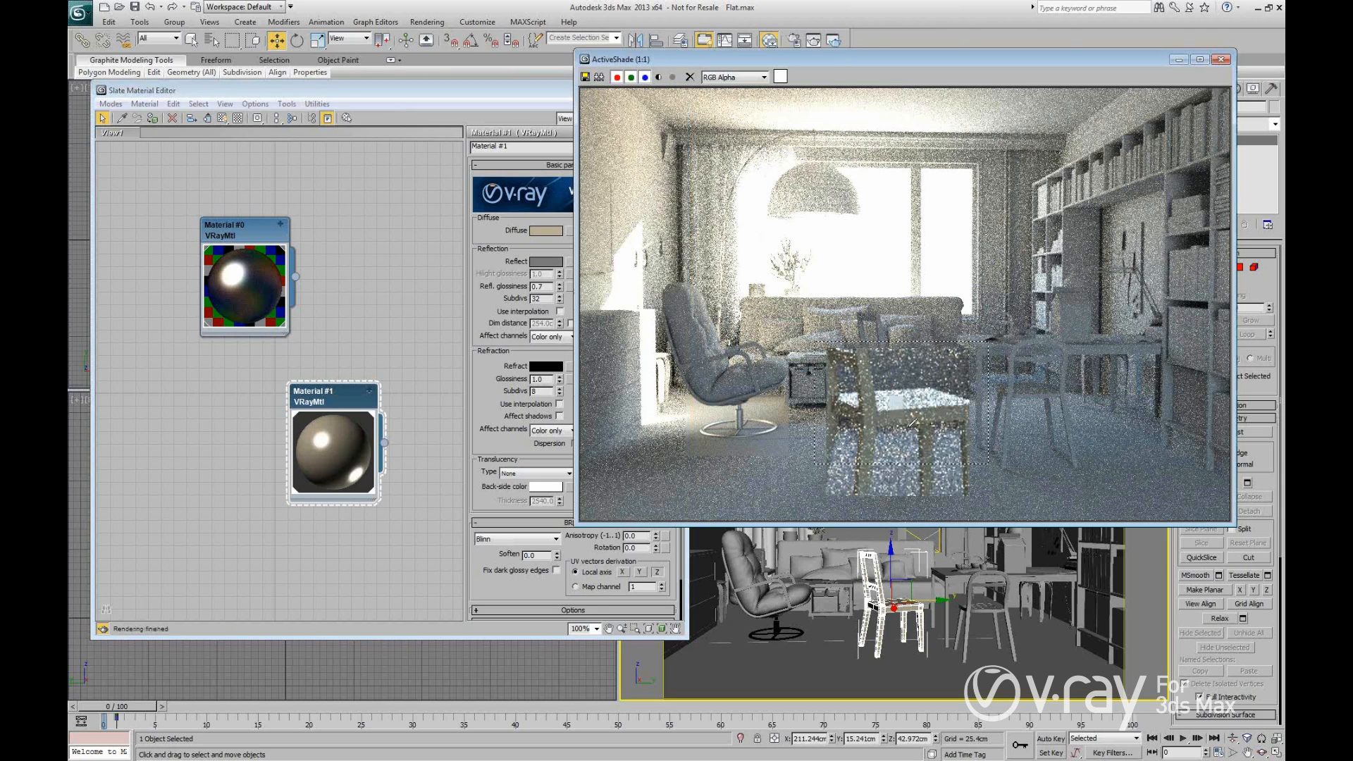
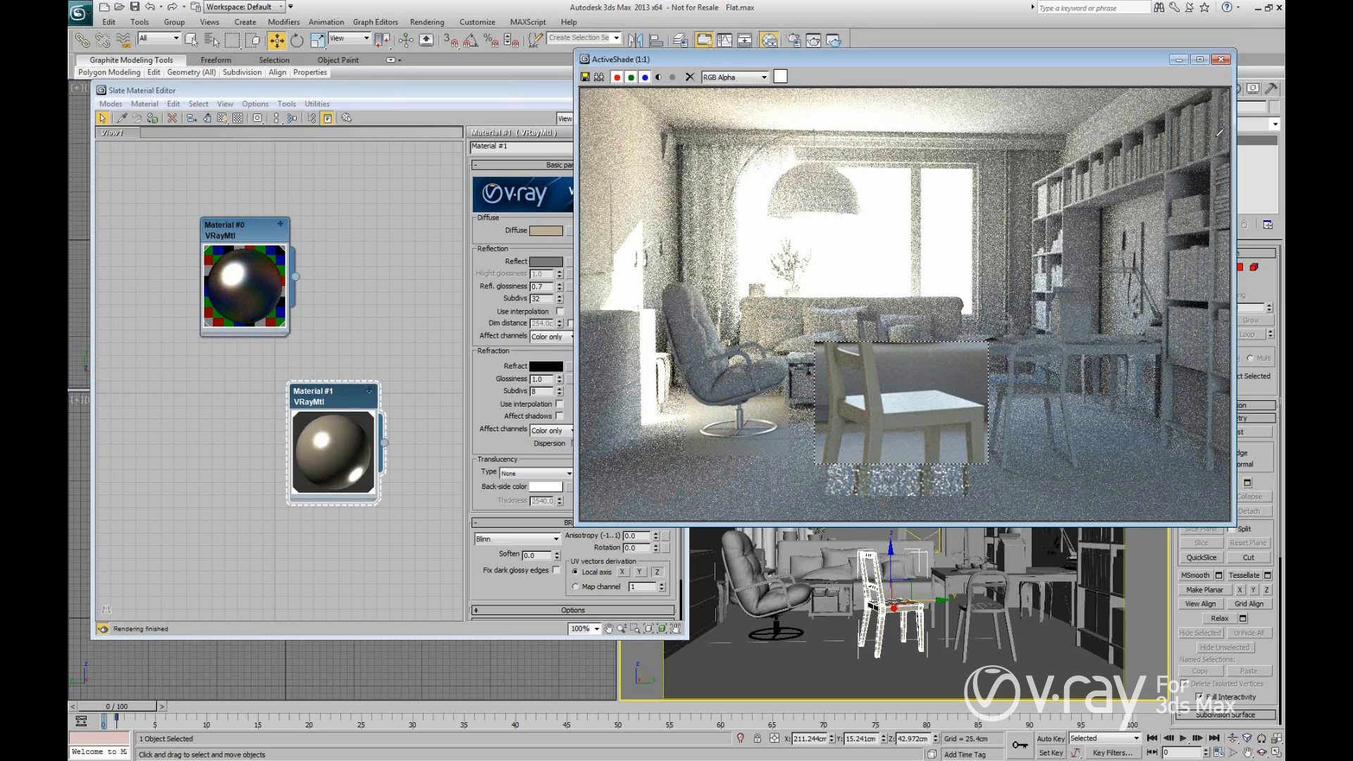
Close the ActiveShade window and the Slate Material Editor.
{"action": "left_click", "coordinate": [1224, 61]}
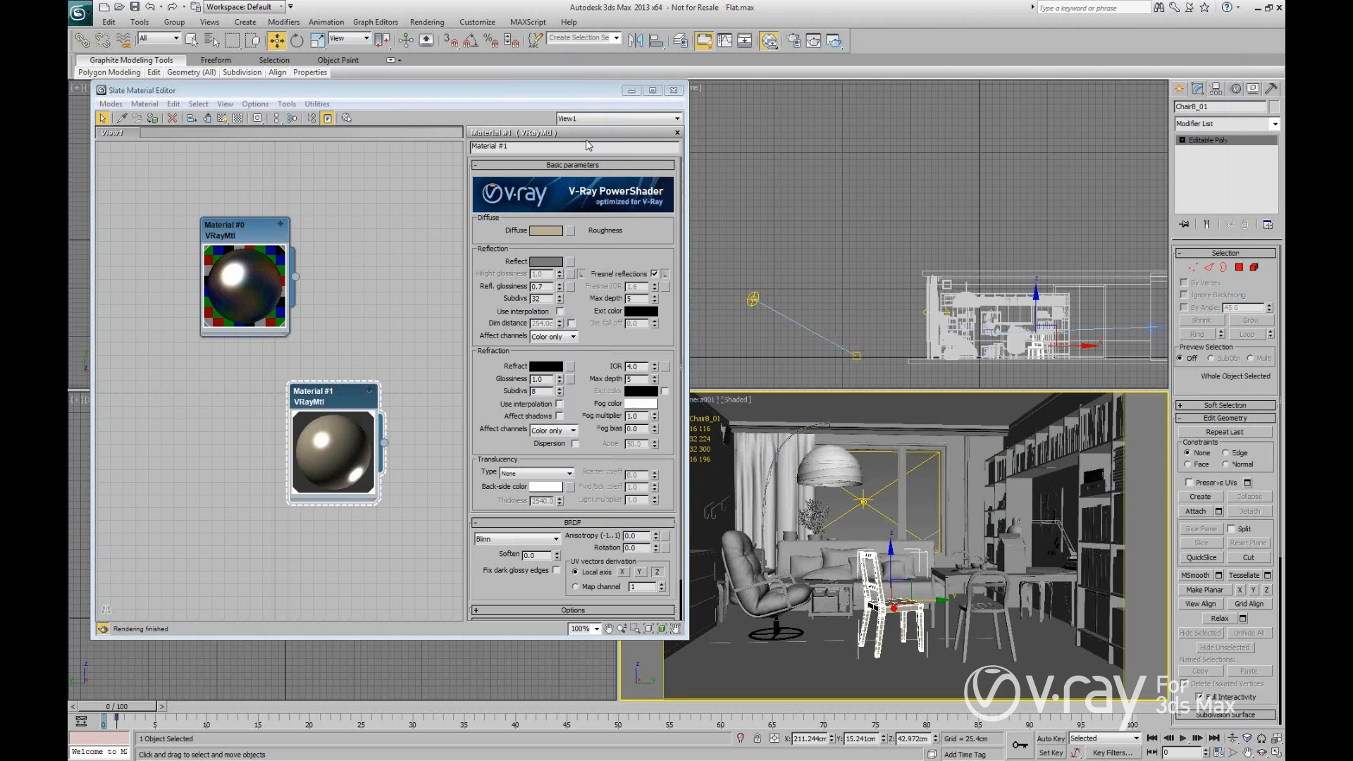
{"action": "left_click", "coordinate": [674, 90]}
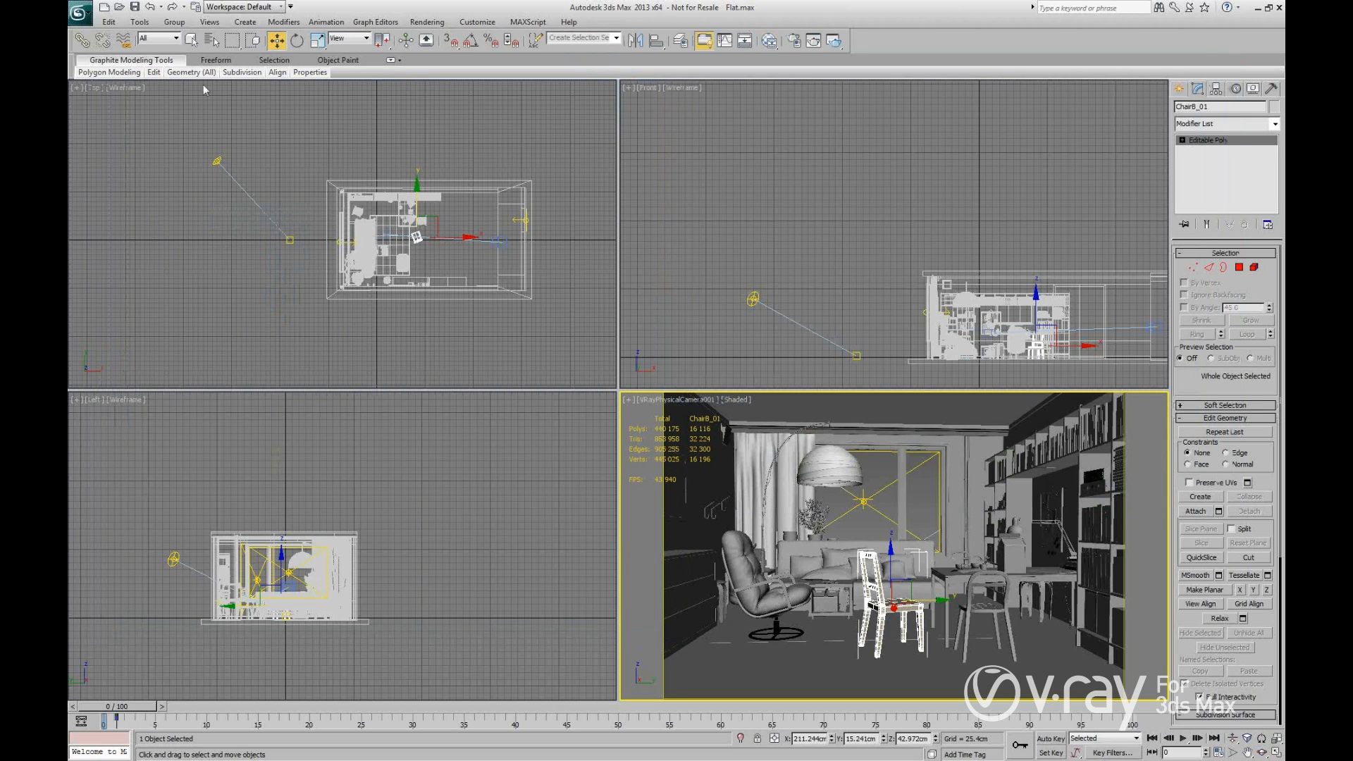
Open MilitaryWatch.max from the 04_MilitaryWatch folder without saving the Flat scene, adopting the file's unit scale.
{"action": "left_click", "coordinate": [111, 10]}
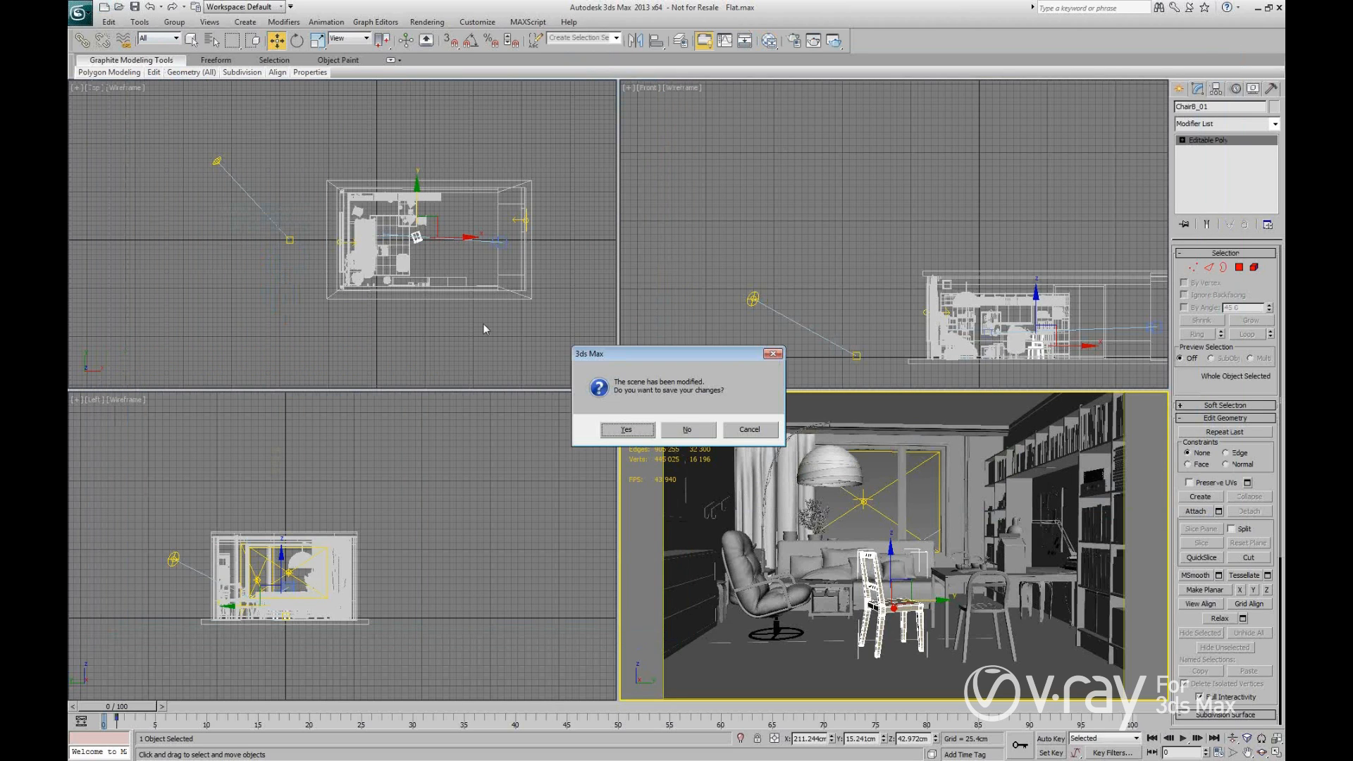
{"action": "left_click", "coordinate": [747, 432]}
{"action": "left_click", "coordinate": [119, 7]}
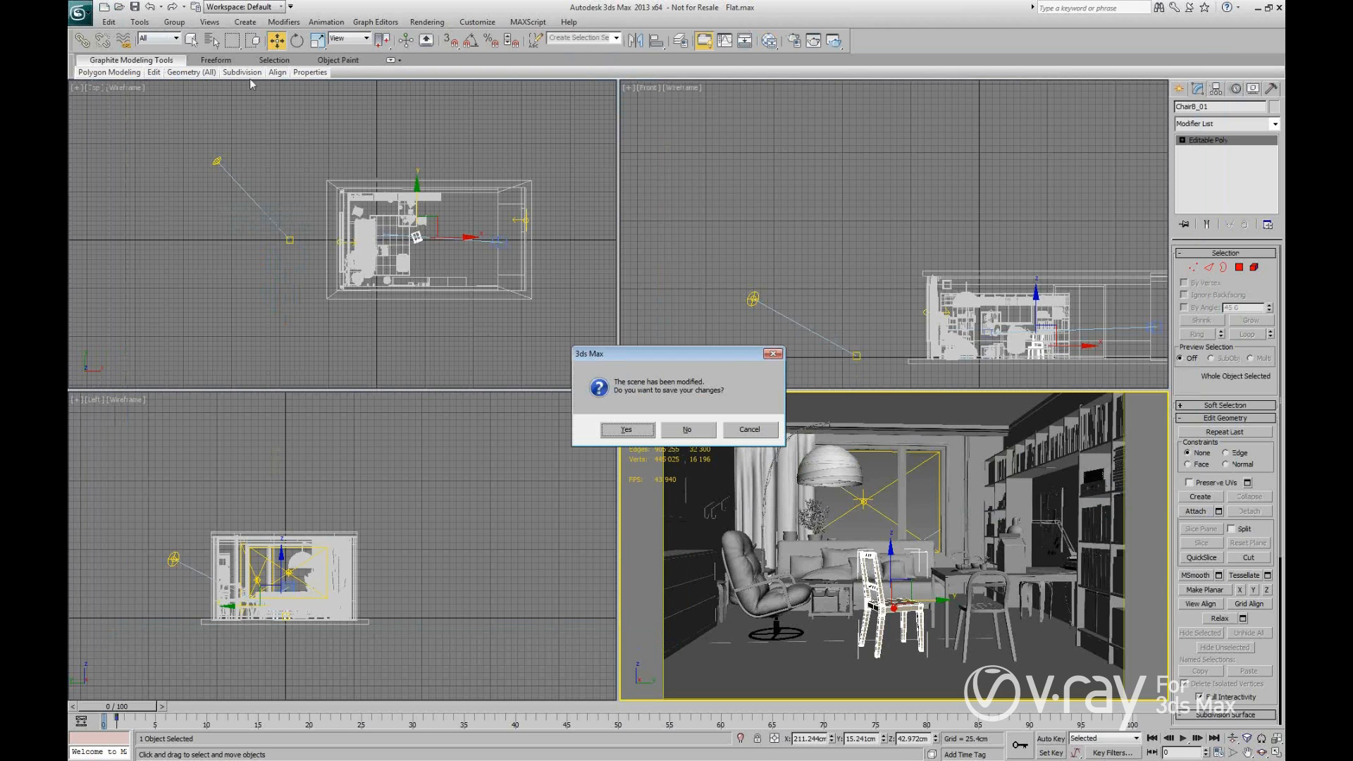
{"action": "left_click", "coordinate": [691, 431]}
{"action": "left_click", "coordinate": [445, 184]}
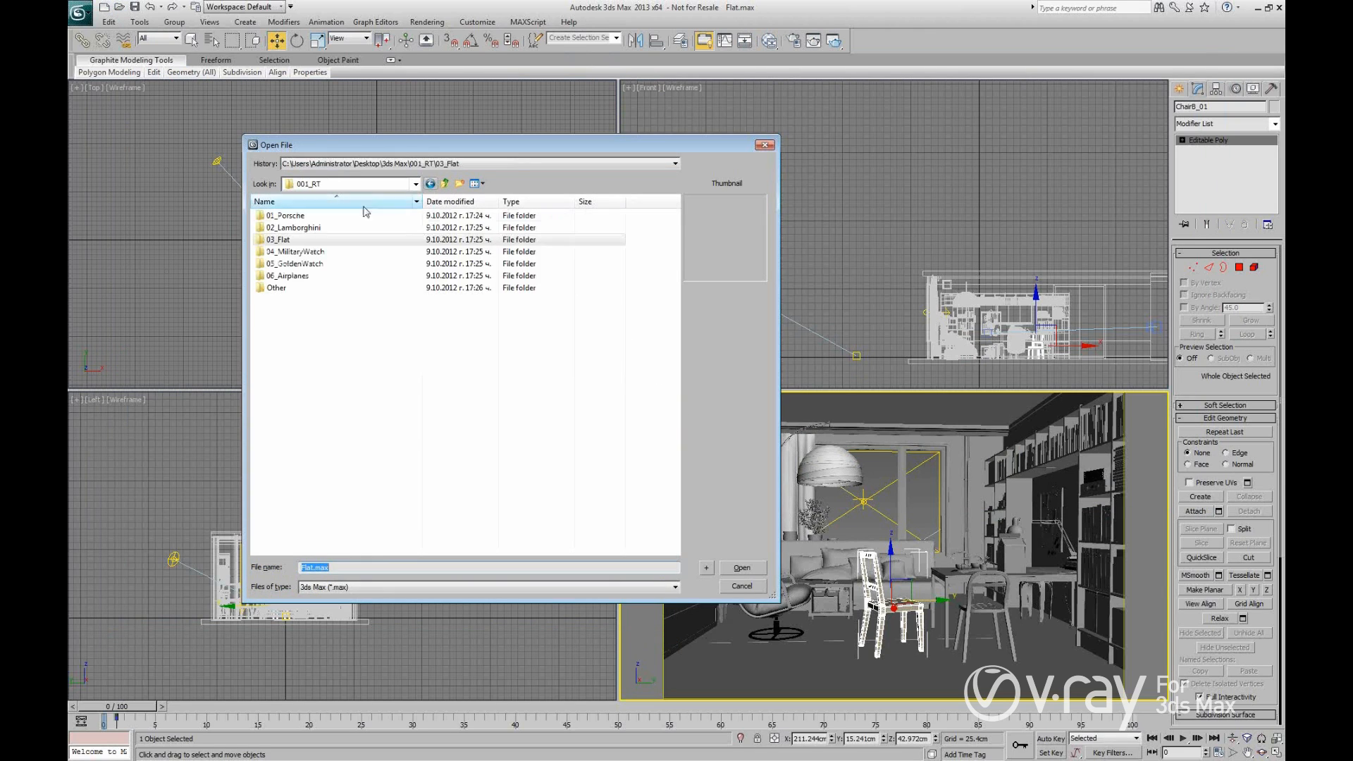
{"action": "double_click", "coordinate": [307, 254]}
{"action": "double_click", "coordinate": [302, 228]}
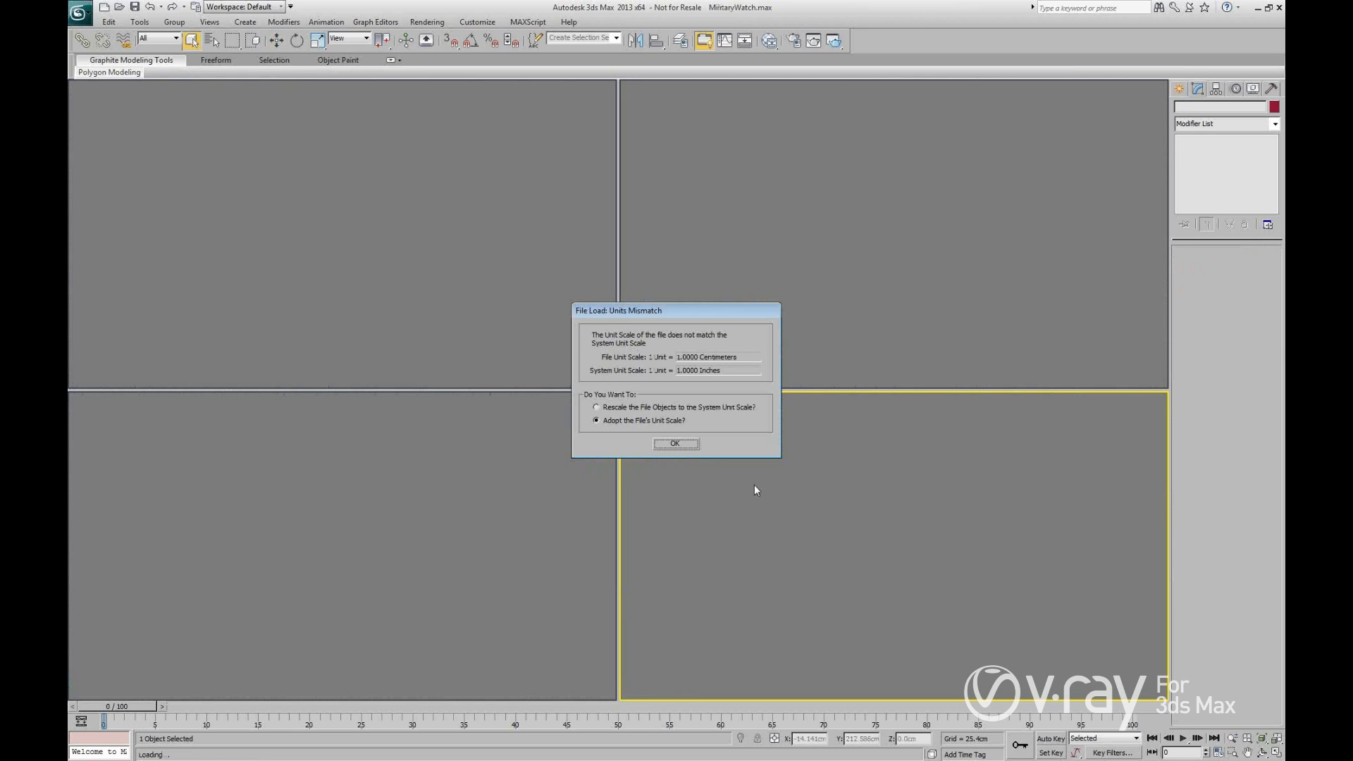
{"action": "left_click", "coordinate": [685, 445]}
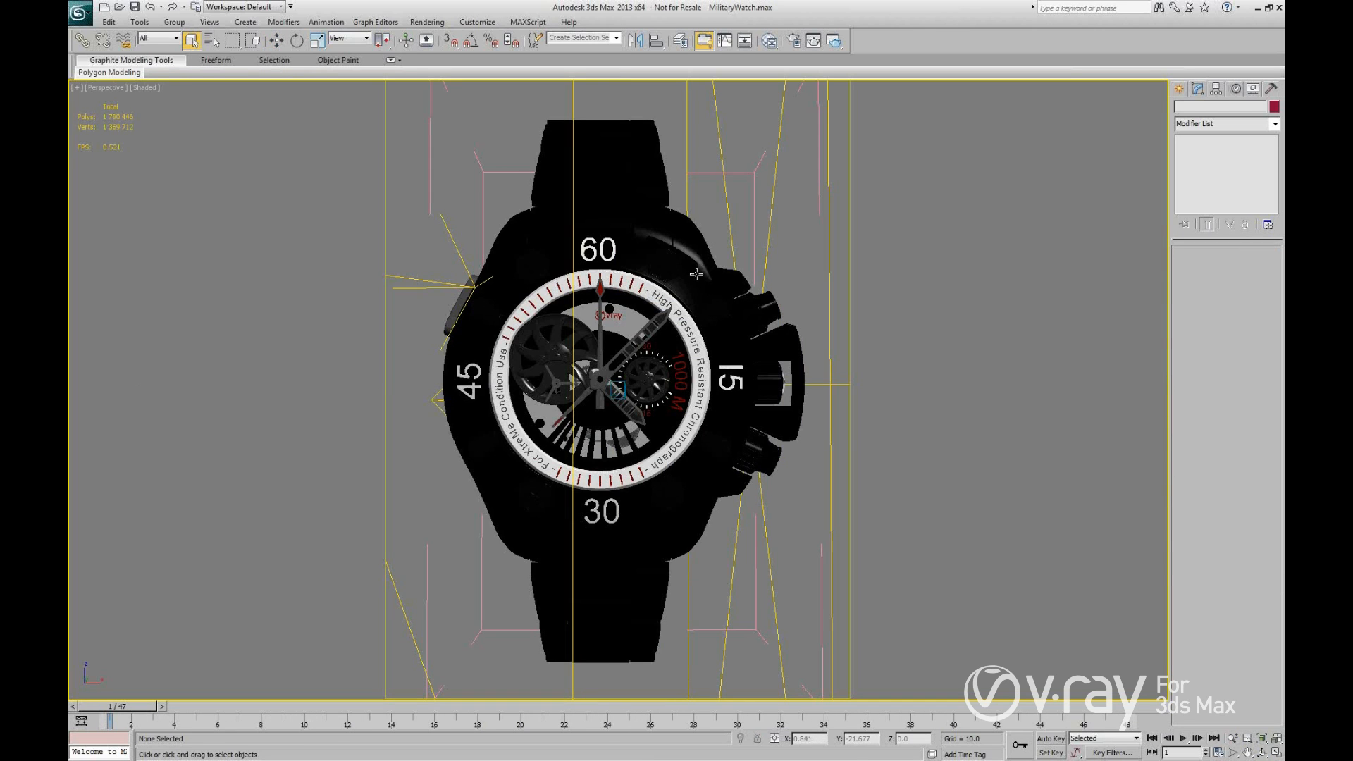
Start ActiveShade on the watch's perspective view in a taller window and open the V-Ray RT render settings beside it.
{"action": "left_click", "coordinate": [696, 275]}
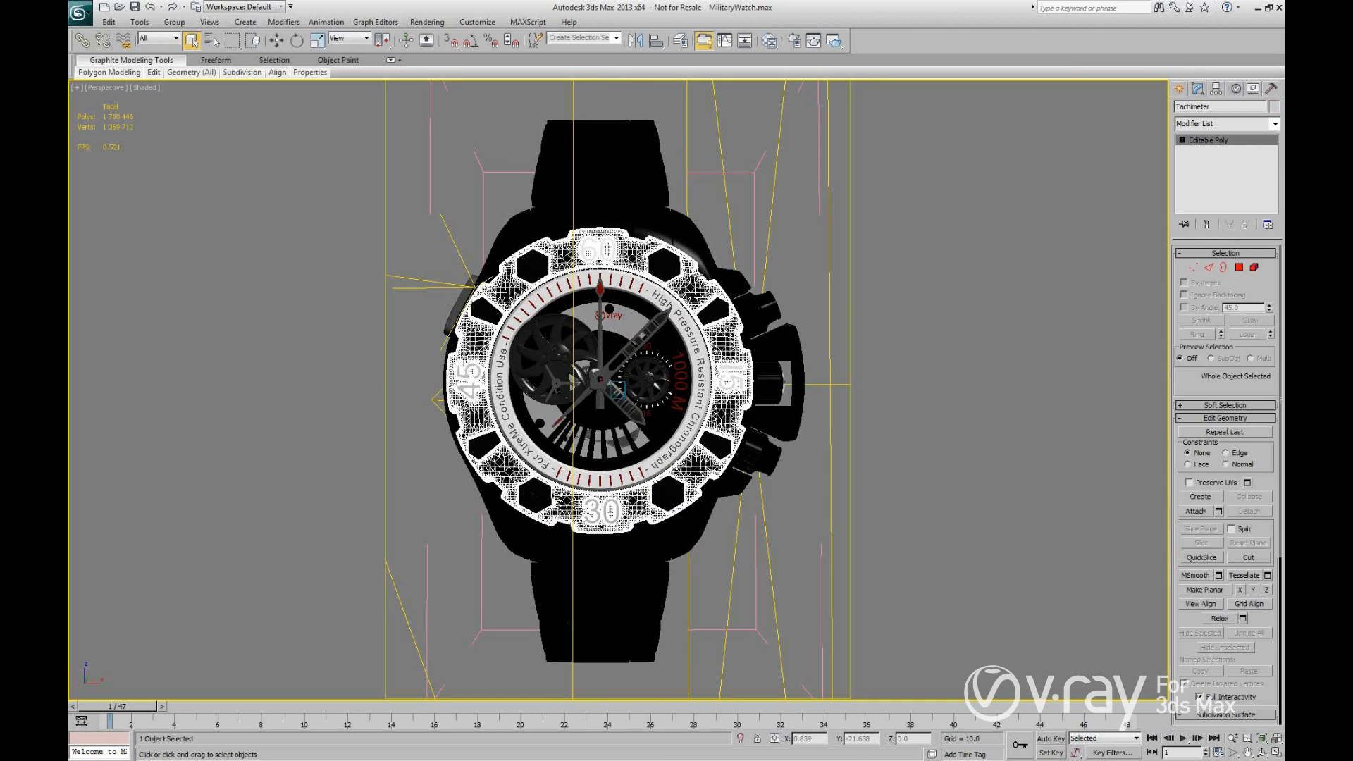
{"action": "key", "text": "shift+q"}
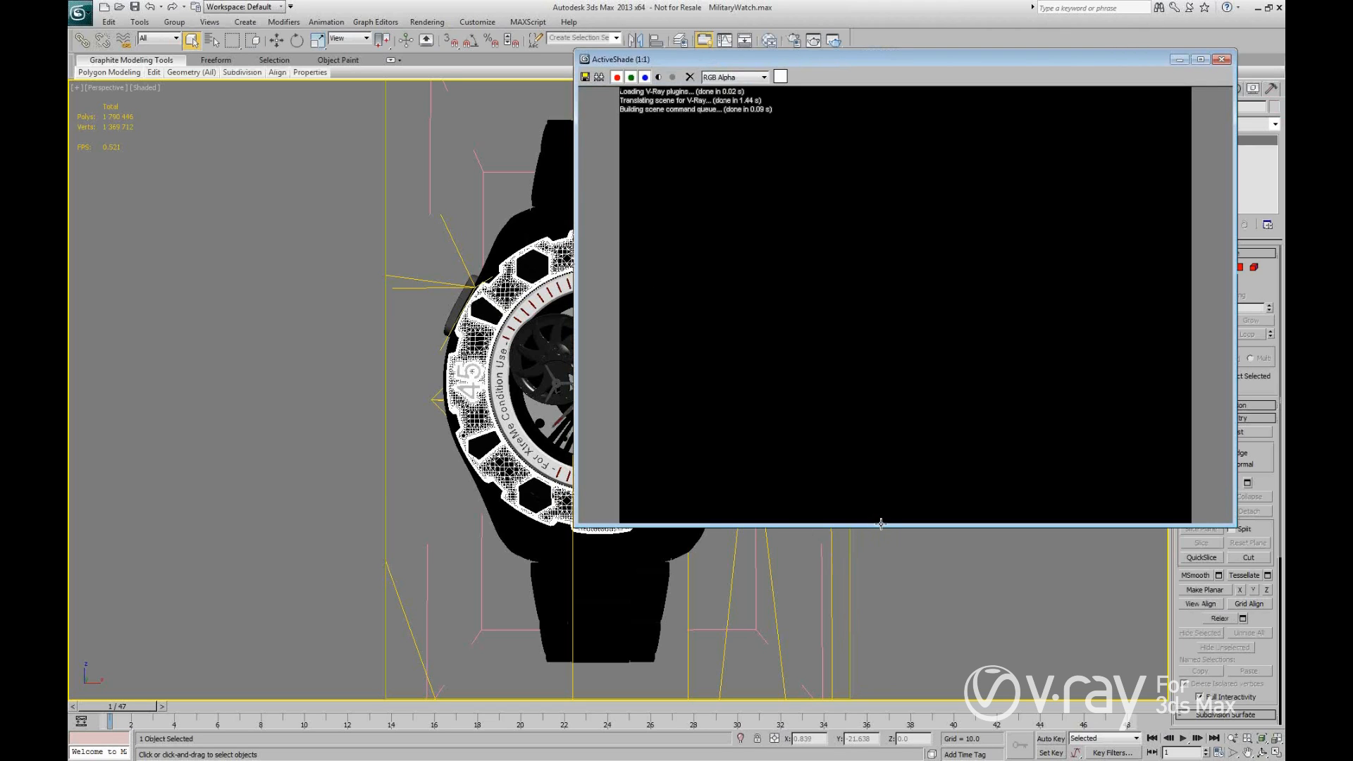
{"action": "left_click_drag", "start_coordinate": [881, 523], "coordinate": [881, 724]}
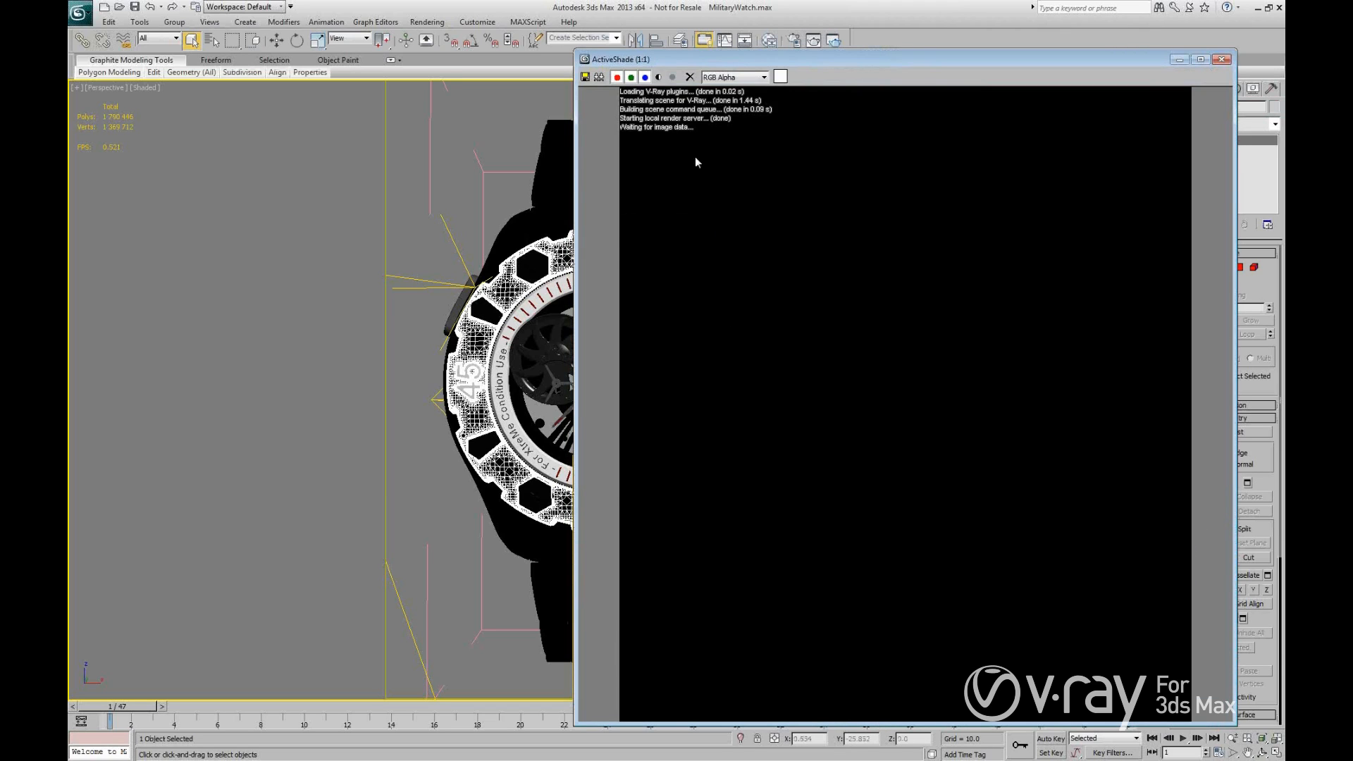
{"action": "left_click", "coordinate": [794, 40]}
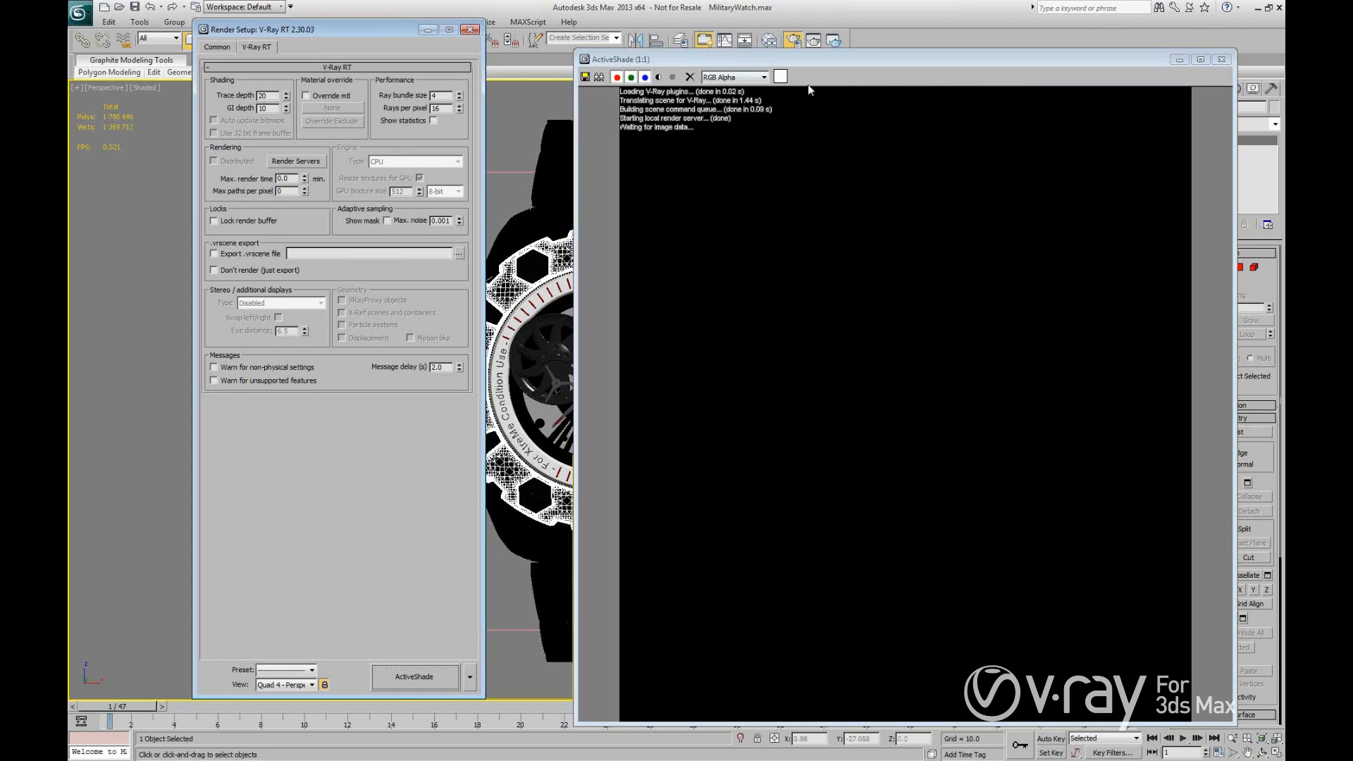
{"action": "left_click_drag", "start_coordinate": [866, 50], "coordinate": [865, 17]}
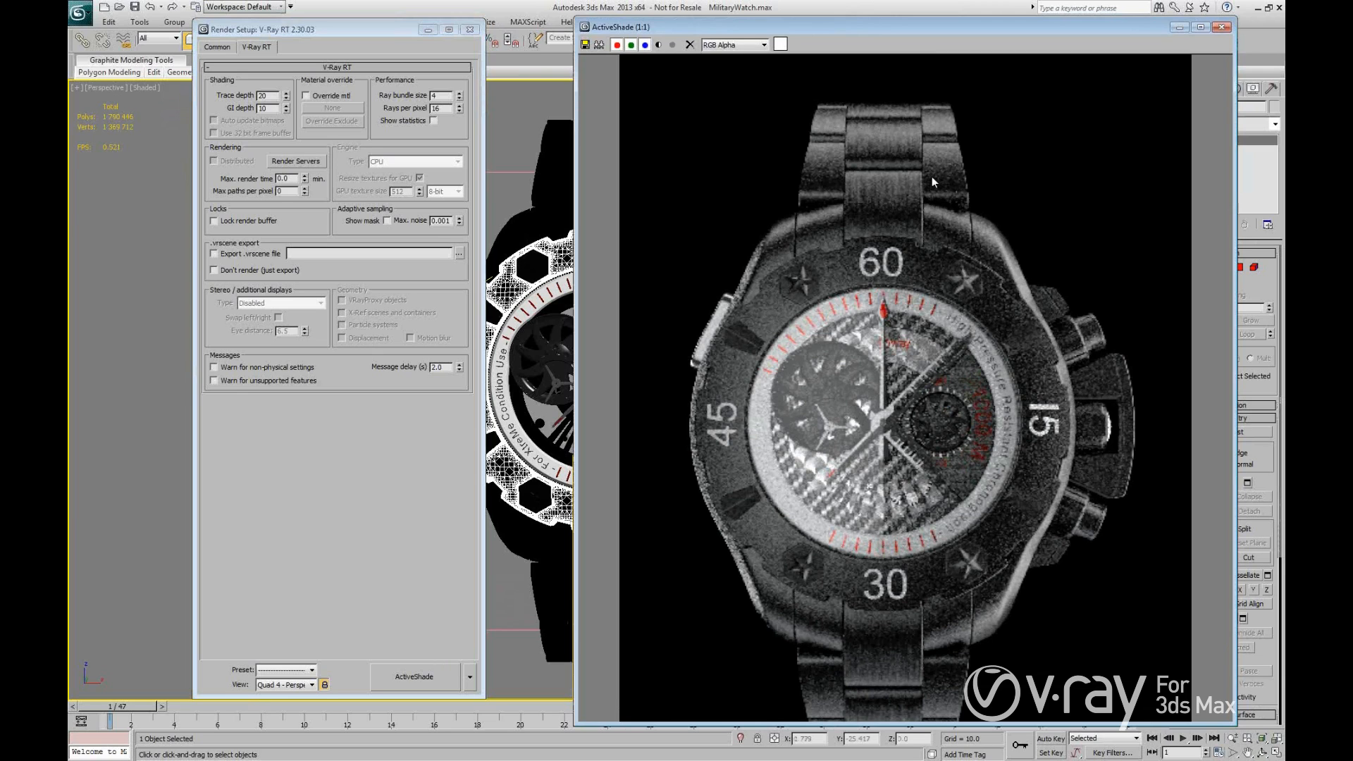
Stop the running ActiveShade render, set the V-Ray RT engine type to CUDA (single kernel), and restart ActiveShade.
{"action": "left_click", "coordinate": [1224, 27]}
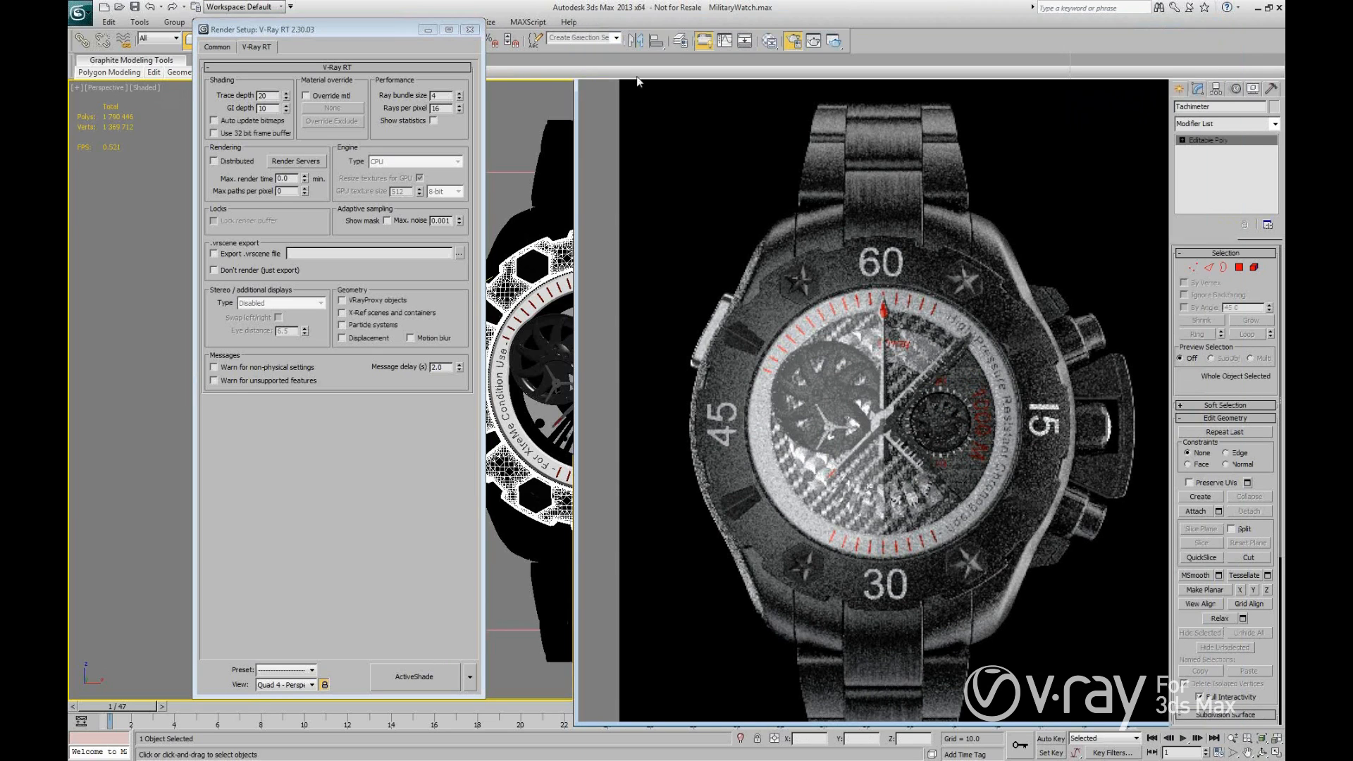
{"action": "left_click", "coordinate": [416, 162]}
{"action": "left_click", "coordinate": [408, 191]}
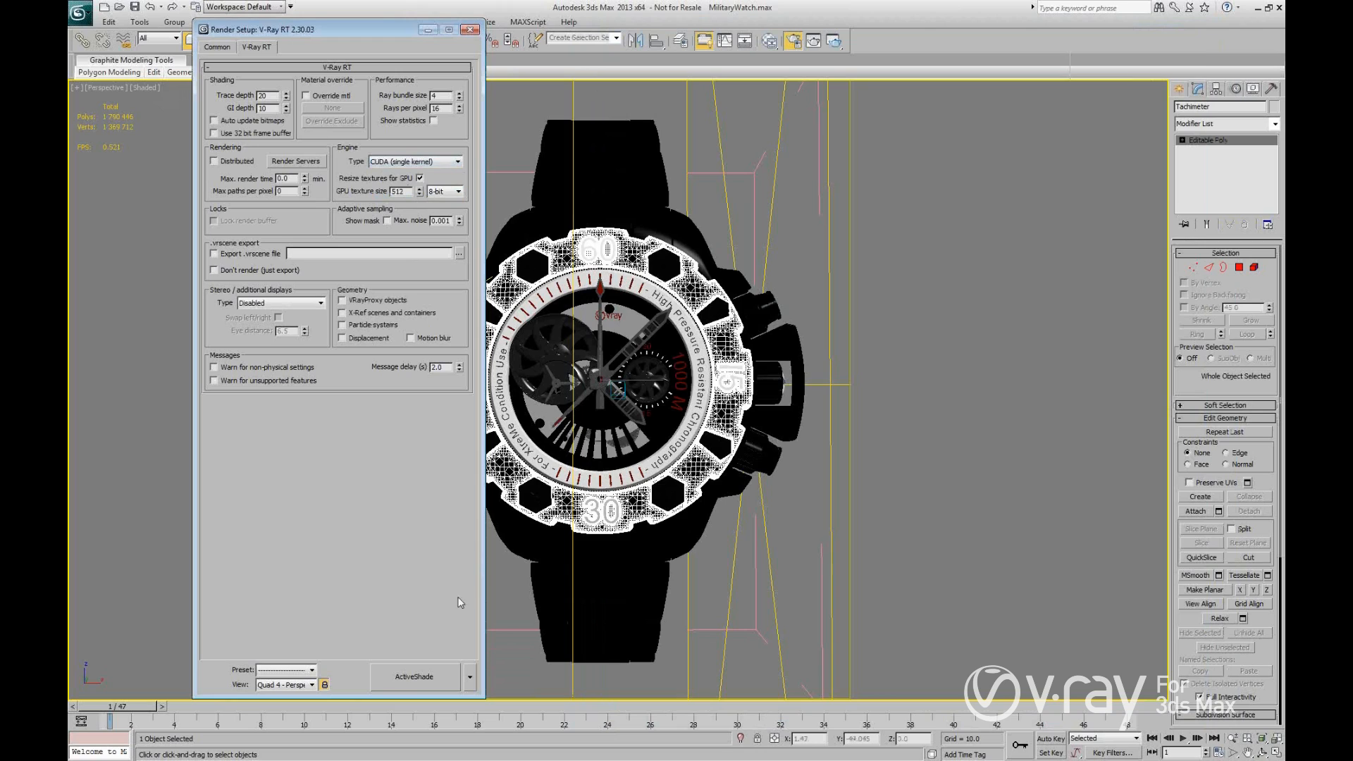
{"action": "left_click", "coordinate": [413, 679]}
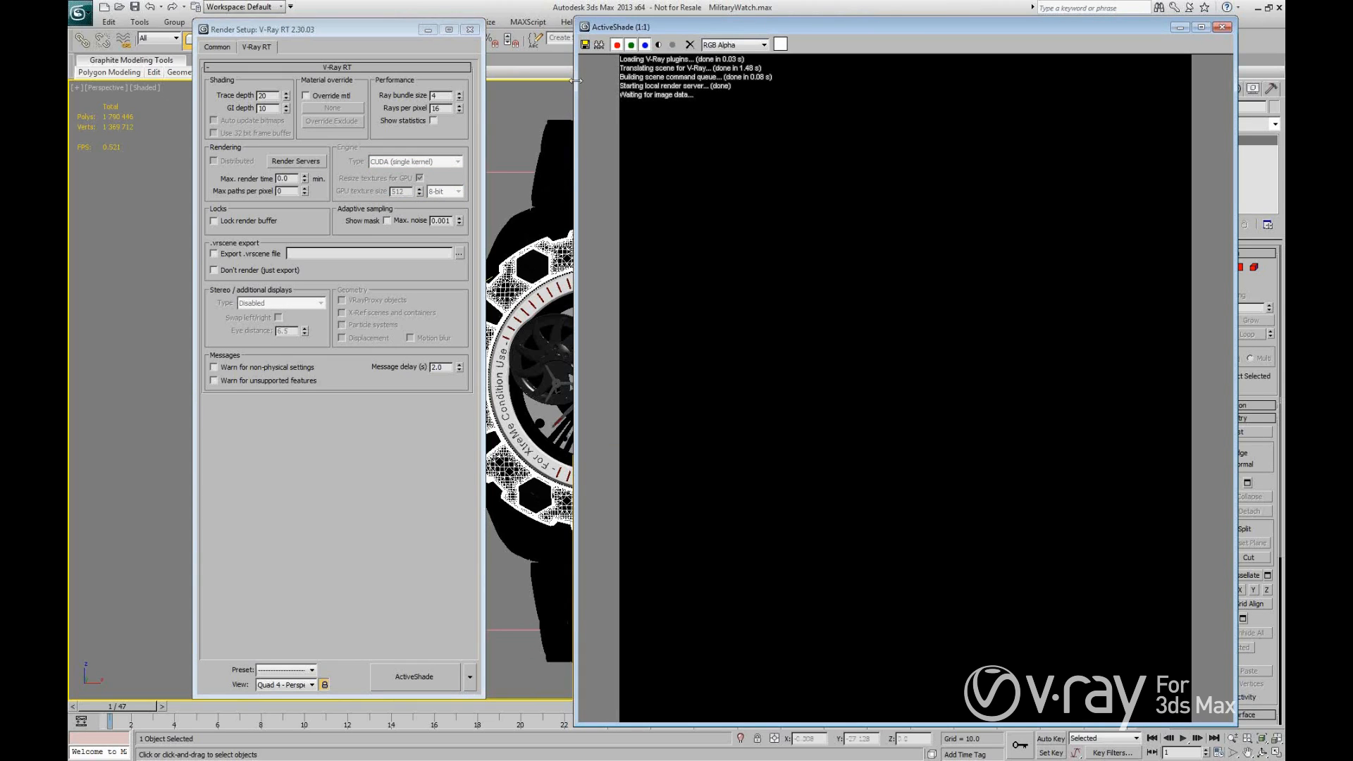
Select a bezel piece above the dial and orbit the perspective view to an angled side view of the watch.
{"action": "left_click", "coordinate": [526, 221]}
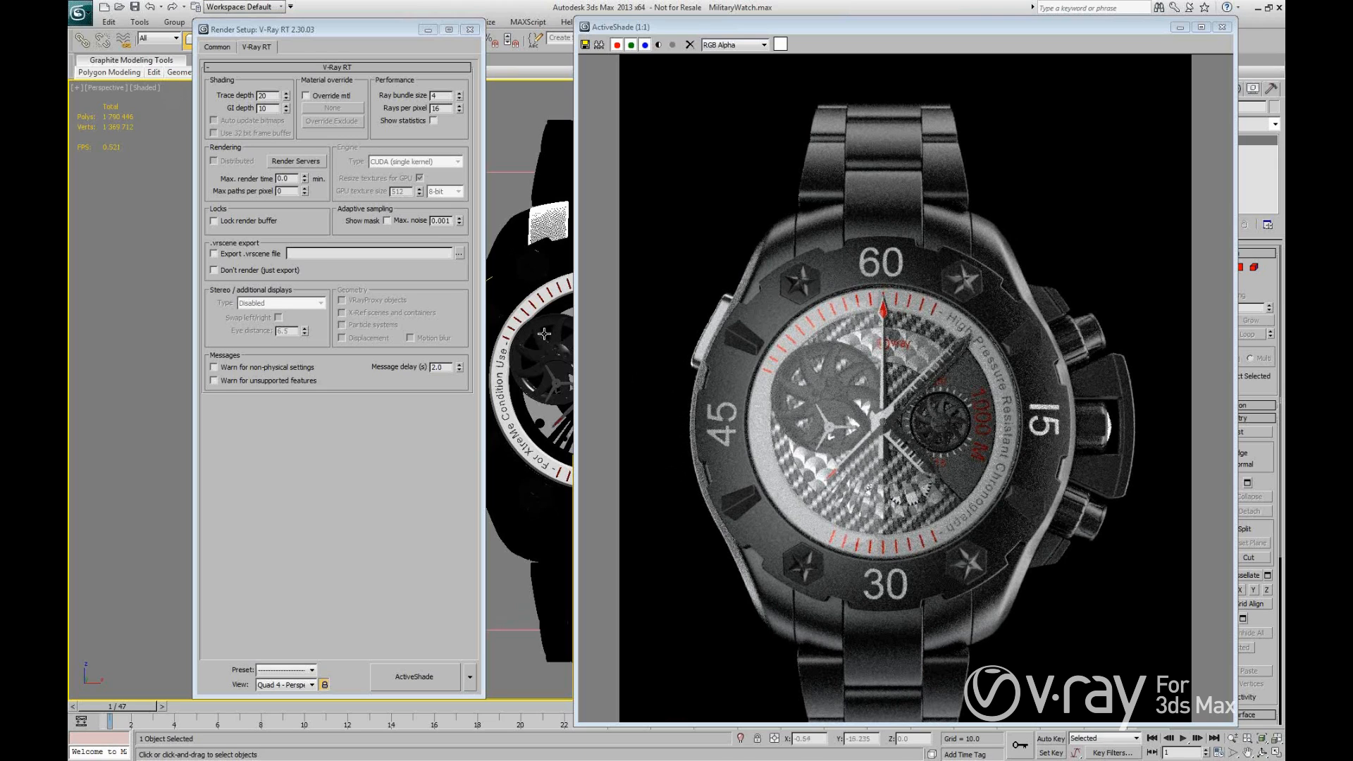
{"action": "mouse_move", "coordinate": [536, 321]}
{"action": "middle_mouse_down", "text": "alt"}
{"action": "mouse_move", "coordinate": [514, 353]}
{"action": "mouse_move", "coordinate": [538, 309]}
{"action": "middle_mouse_up", "text": "alt"}
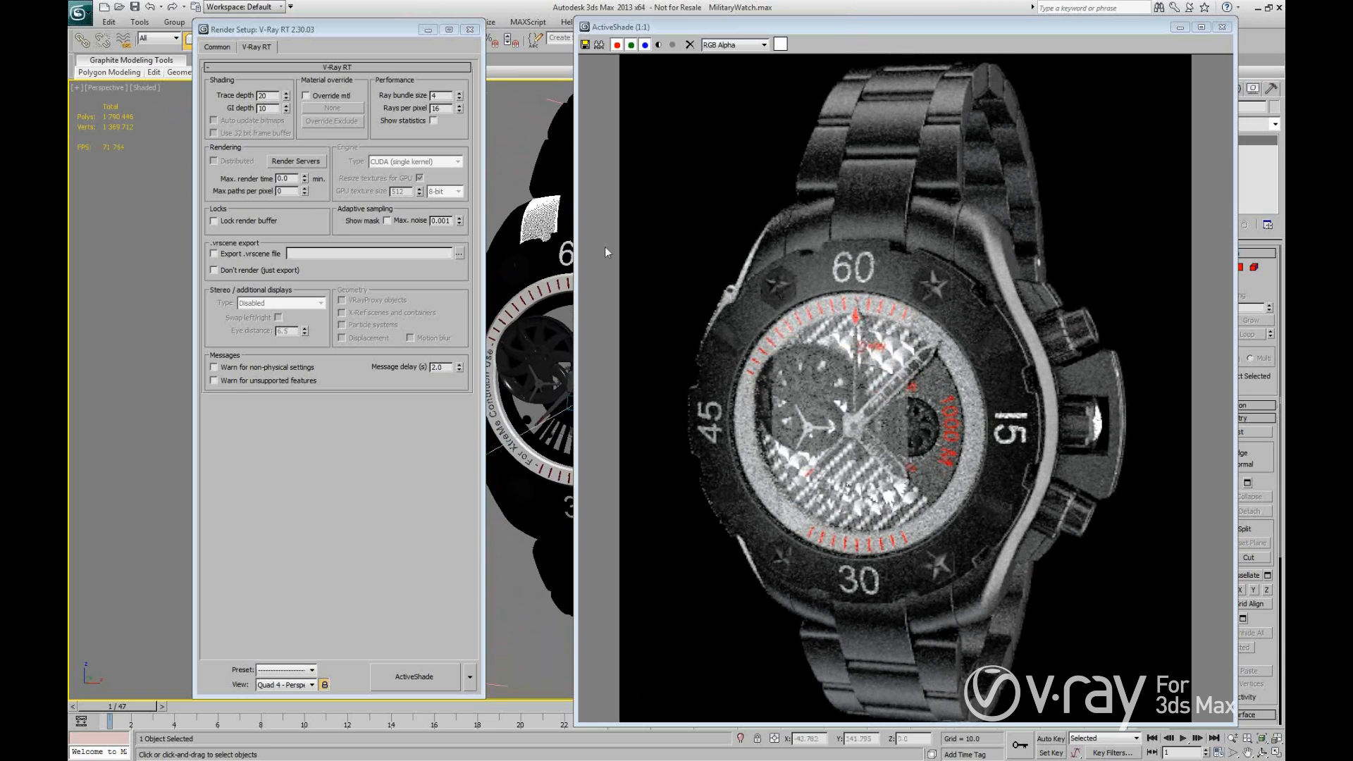
{"action": "mouse_move", "coordinate": [532, 326]}
{"action": "middle_mouse_down", "text": "alt"}
{"action": "mouse_move", "coordinate": [546, 324]}
{"action": "mouse_move", "coordinate": [518, 317]}
{"action": "middle_mouse_up", "text": "alt"}
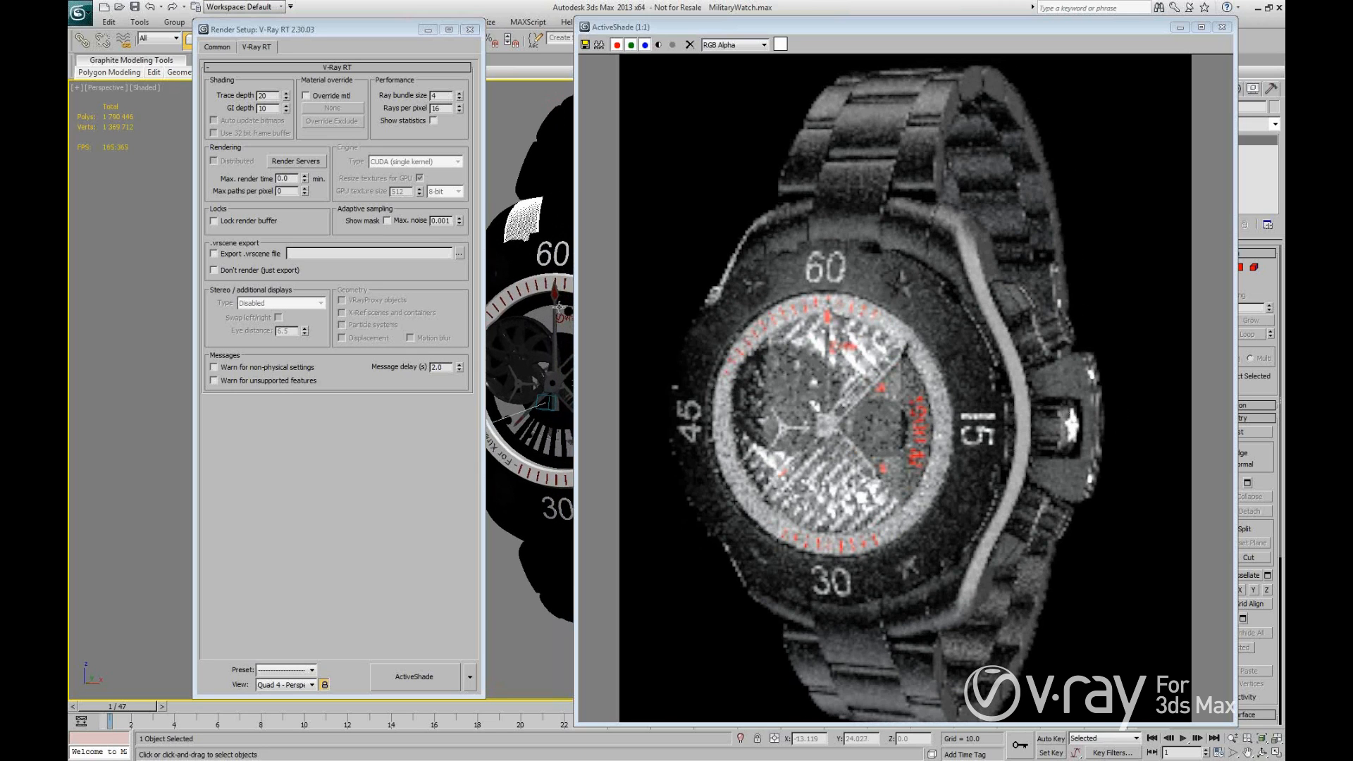
Draw an ActiveShade render region from the 60 mark across the upper pusher to the crown.
{"action": "right_click", "coordinate": [1011, 311]}
{"action": "left_click", "coordinate": [1019, 320]}
{"action": "left_click_drag", "start_coordinate": [809, 221], "coordinate": [1161, 460]}
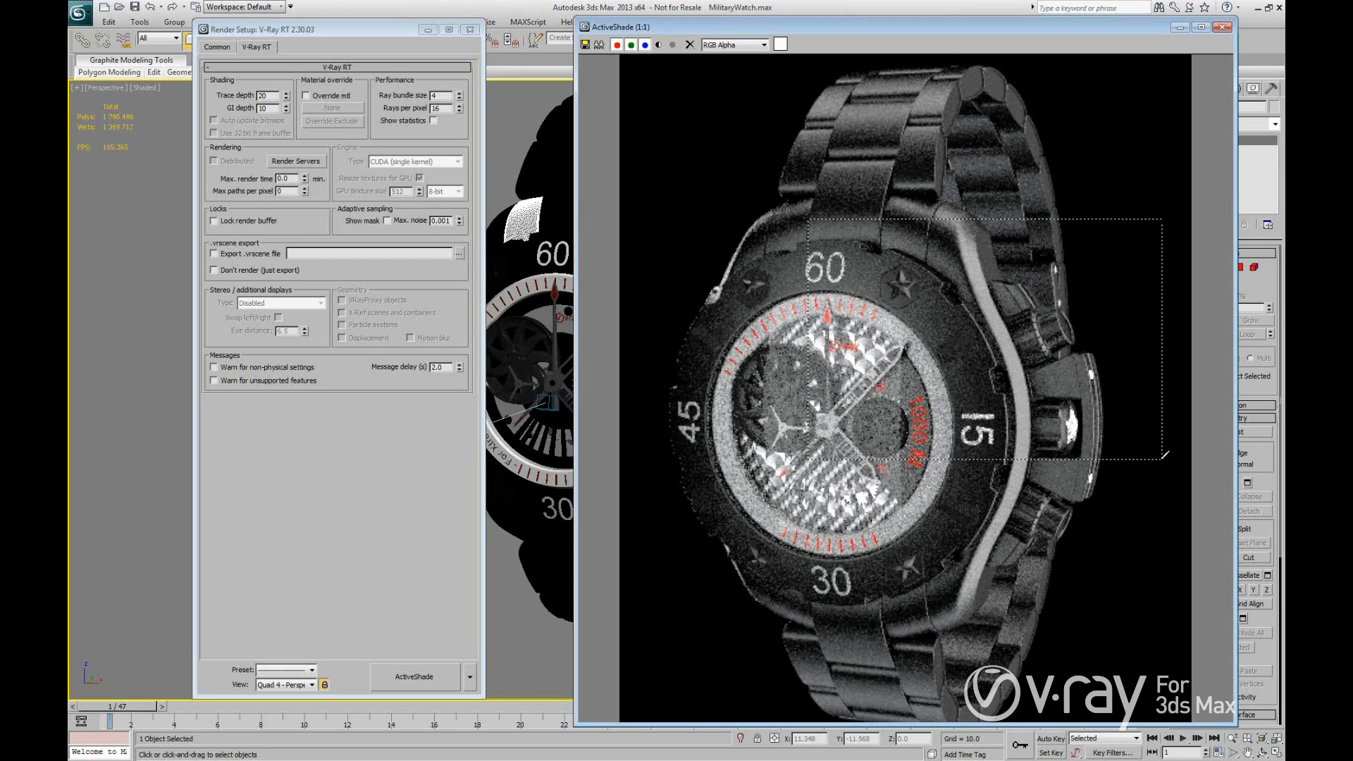
Zoom the render inside the region in on the watch's upper pusher and center the close-up on it.
{"action": "right_click", "coordinate": [986, 320]}
{"action": "left_click", "coordinate": [1015, 247]}
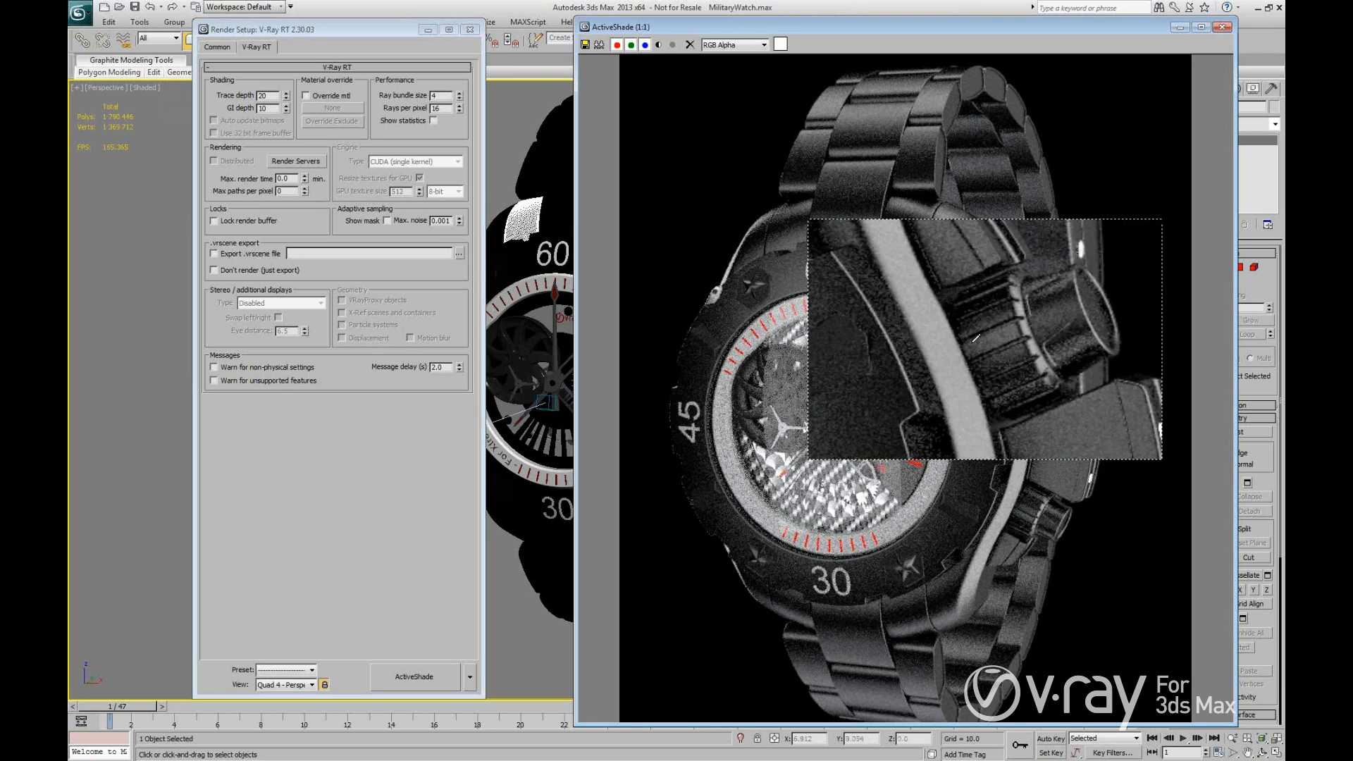
{"action": "middle_click_drag", "start_coordinate": [976, 339], "coordinate": [948, 348]}
{"action": "scroll", "coordinate": [958, 349], "scroll_direction": "up", "scroll_amount": 2}
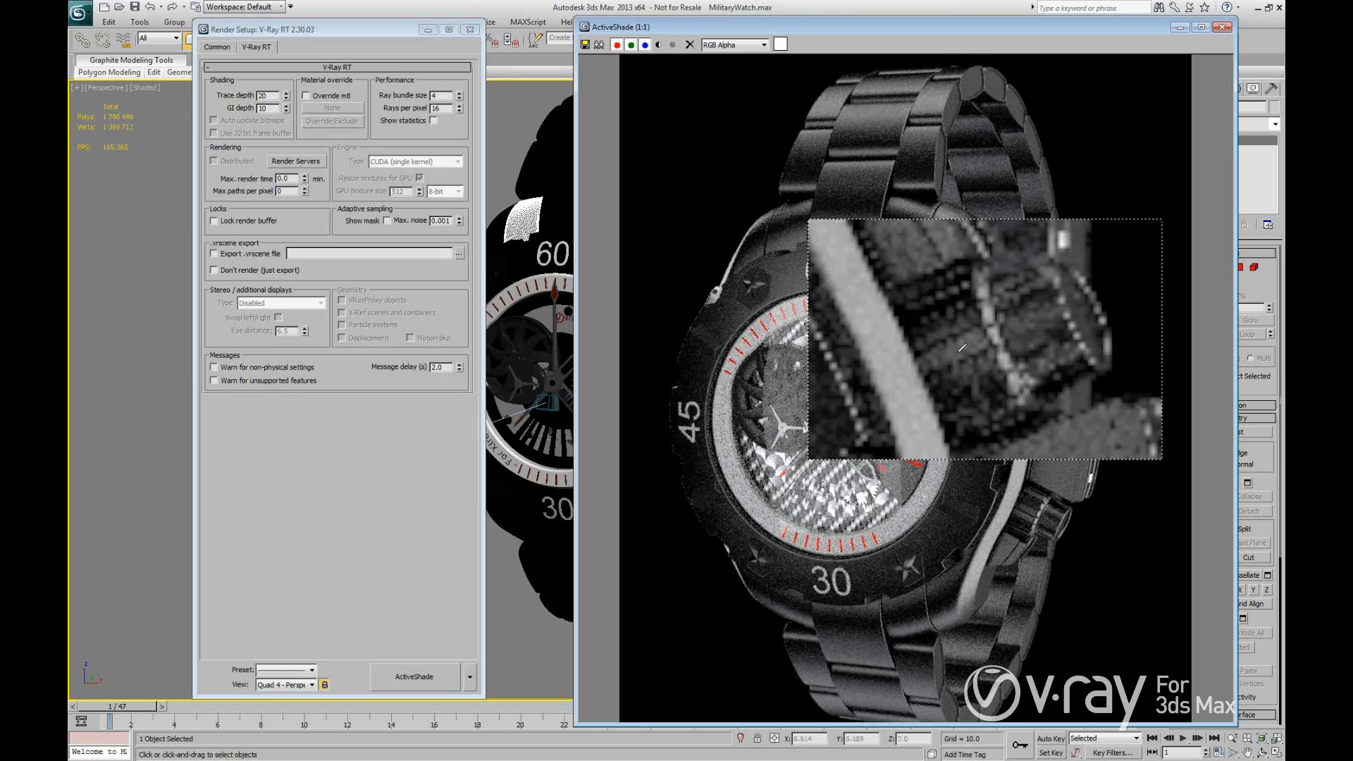
{"action": "scroll", "coordinate": [940, 361], "scroll_direction": "up", "scroll_amount": 2}
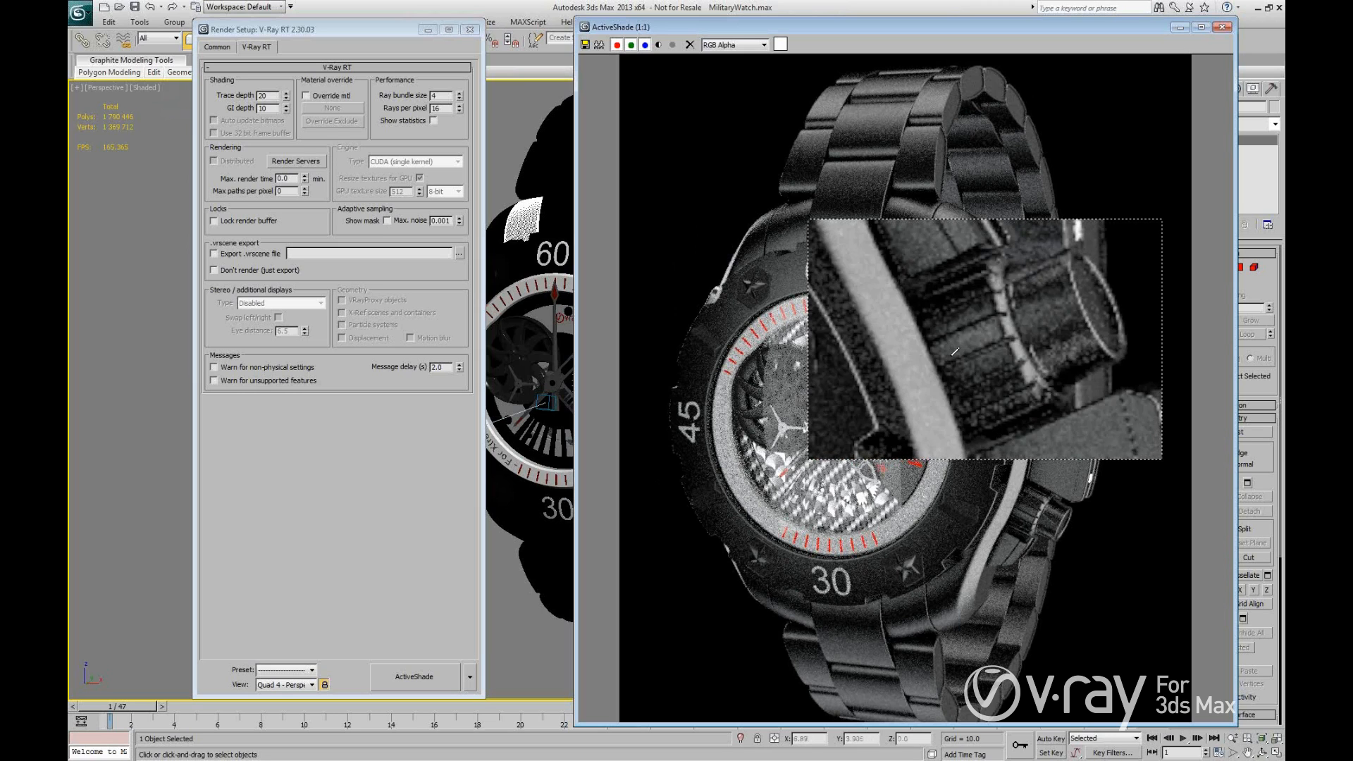
{"action": "middle_click_drag", "start_coordinate": [952, 339], "coordinate": [918, 368]}
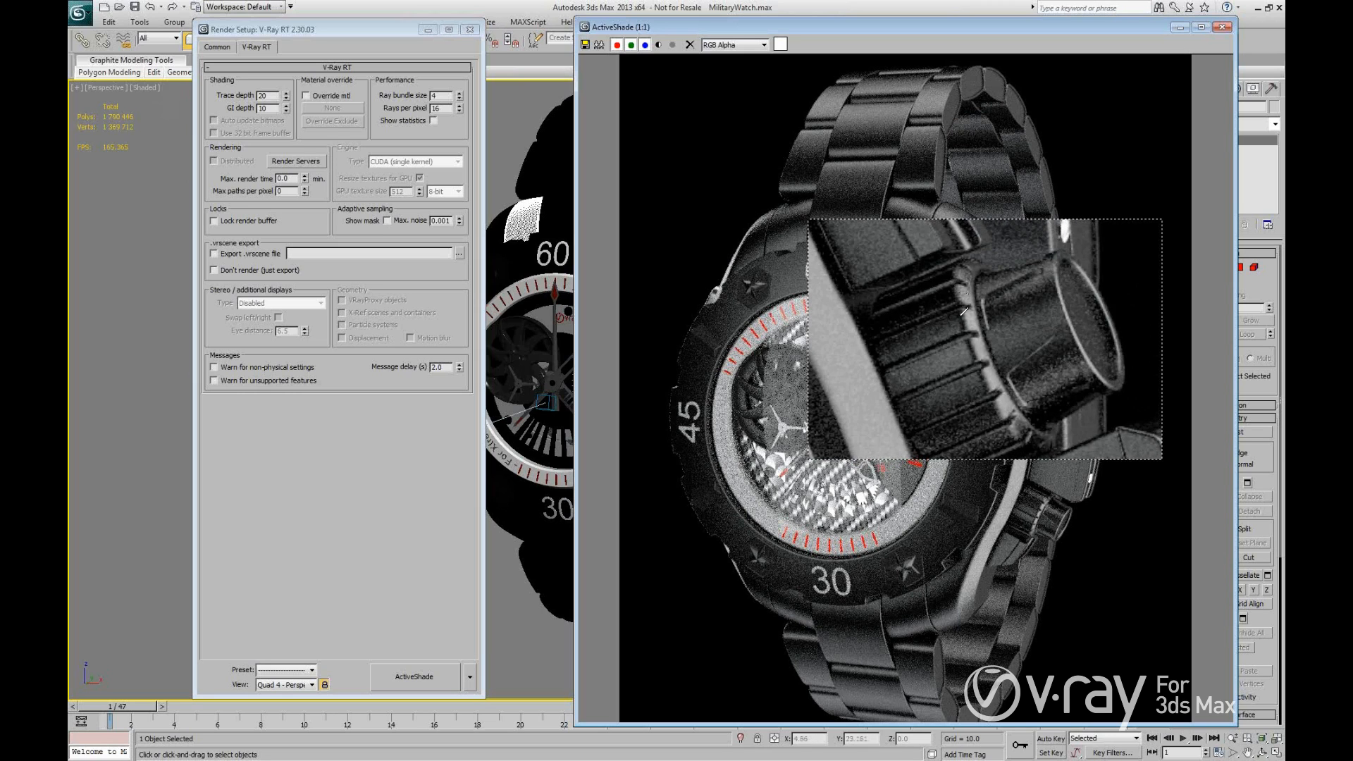
Close the render settings and show the Glossy_Metal material's parameters in the Slate Material Editor.
{"action": "left_click", "coordinate": [470, 29]}
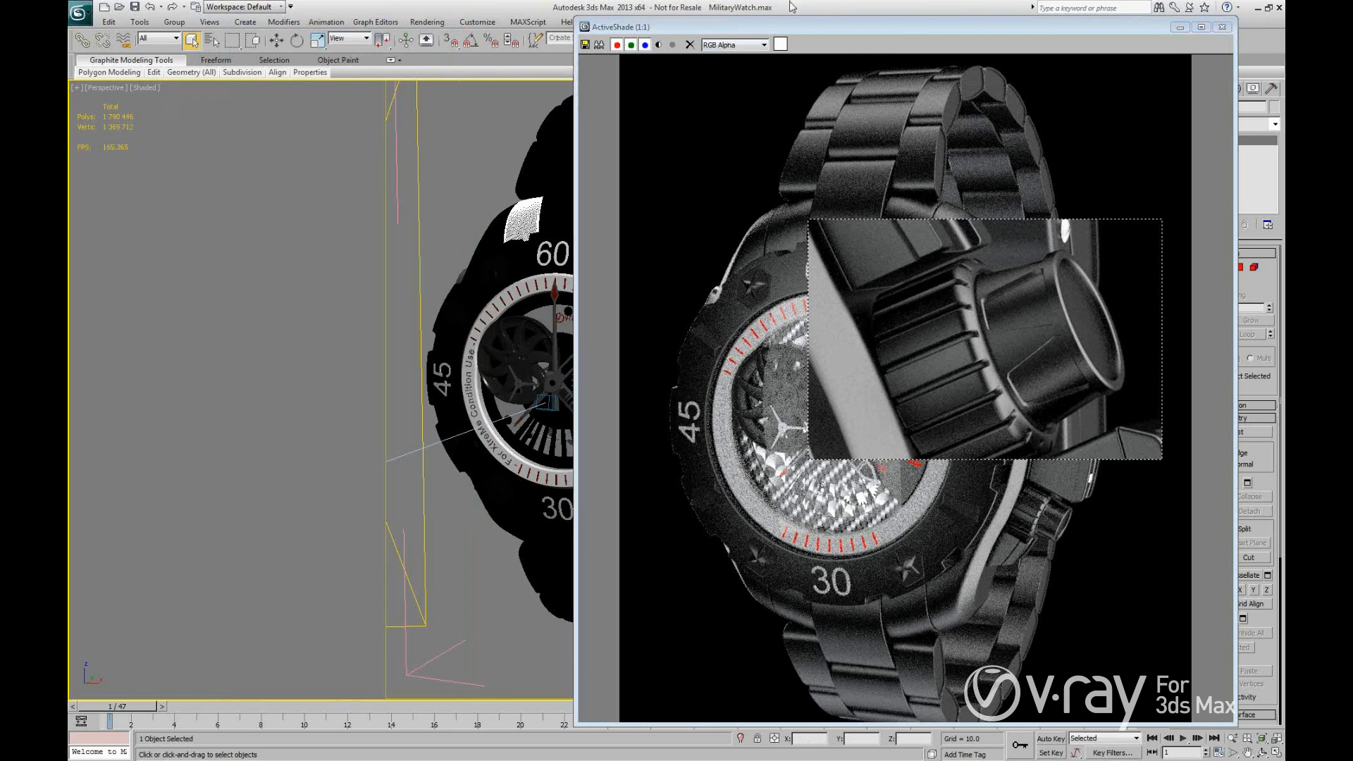
{"action": "key", "text": "m"}
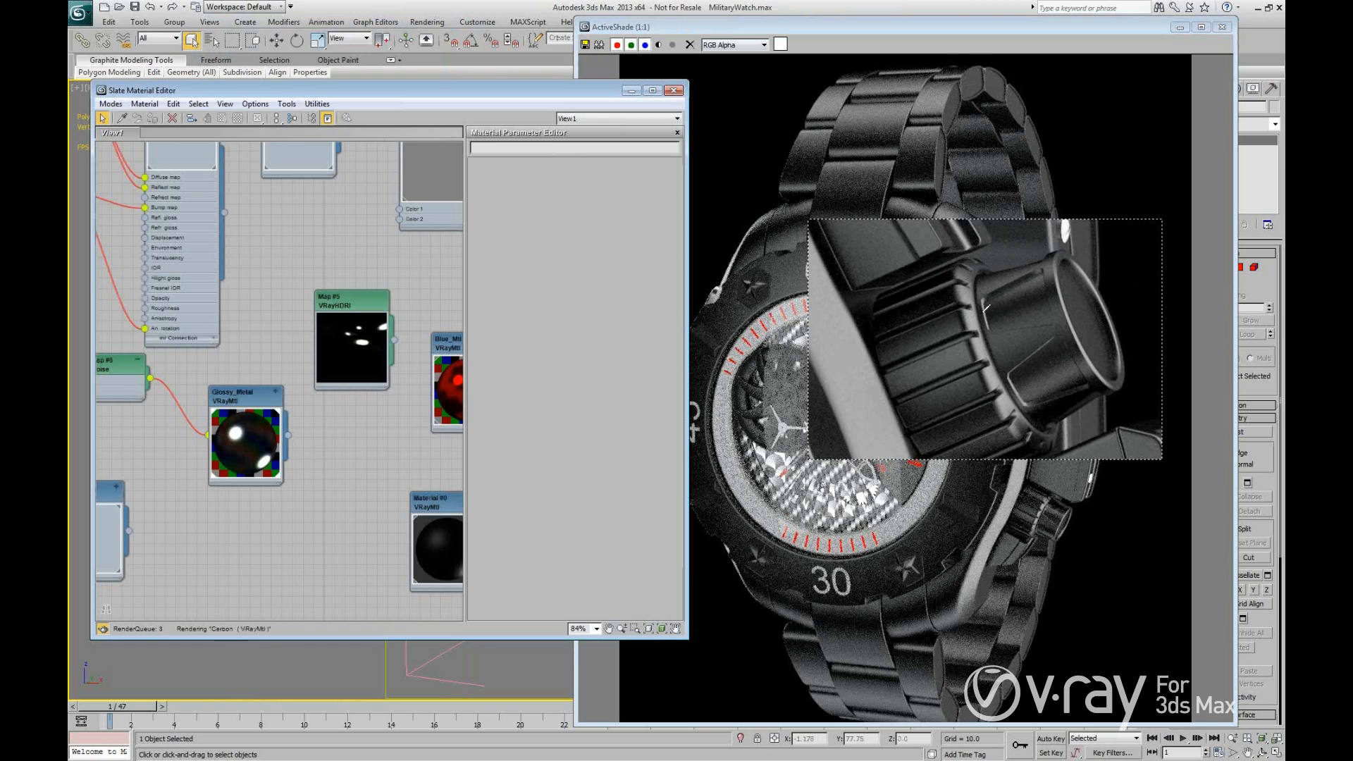
{"action": "middle_click_drag", "start_coordinate": [251, 398], "coordinate": [280, 388]}
{"action": "double_click", "coordinate": [280, 388]}
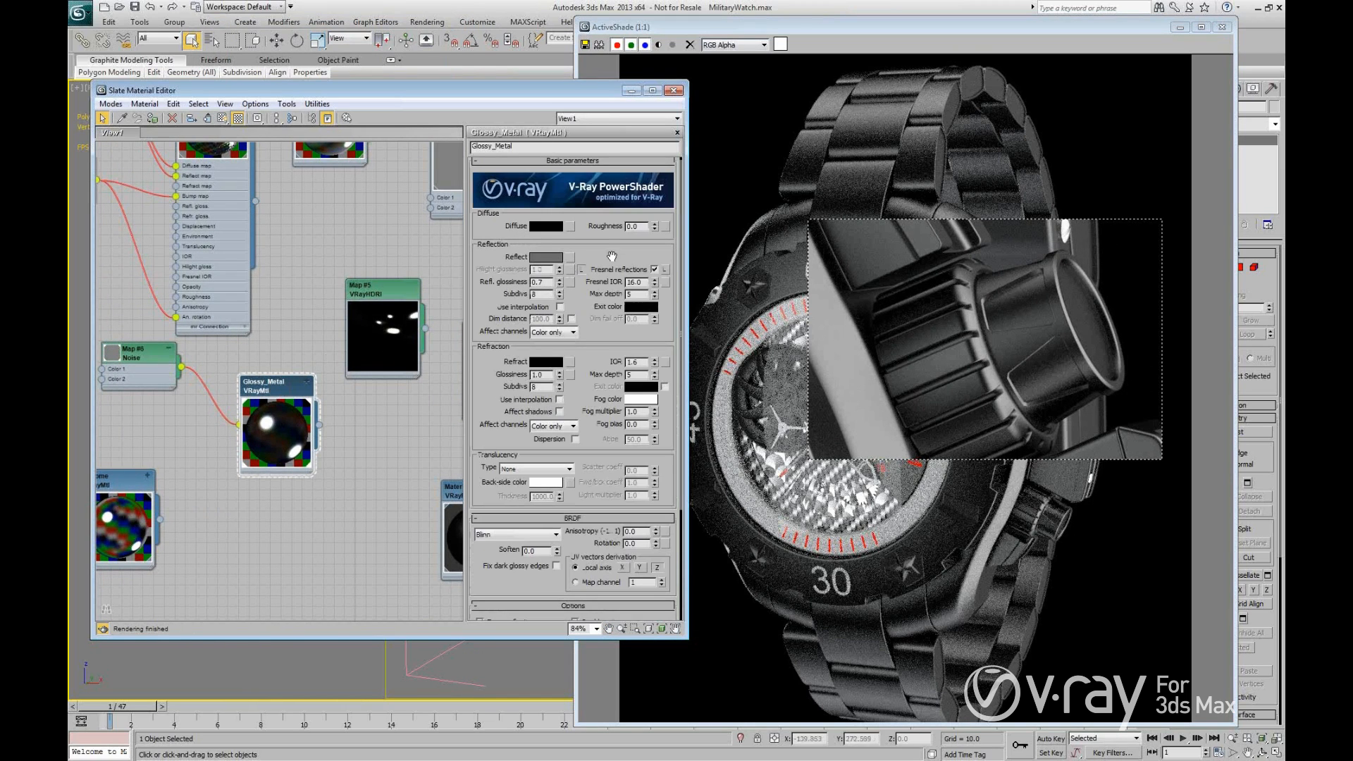
{"action": "left_click", "coordinate": [546, 227]}
{"action": "left_click_drag", "start_coordinate": [325, 235], "coordinate": [320, 232]}
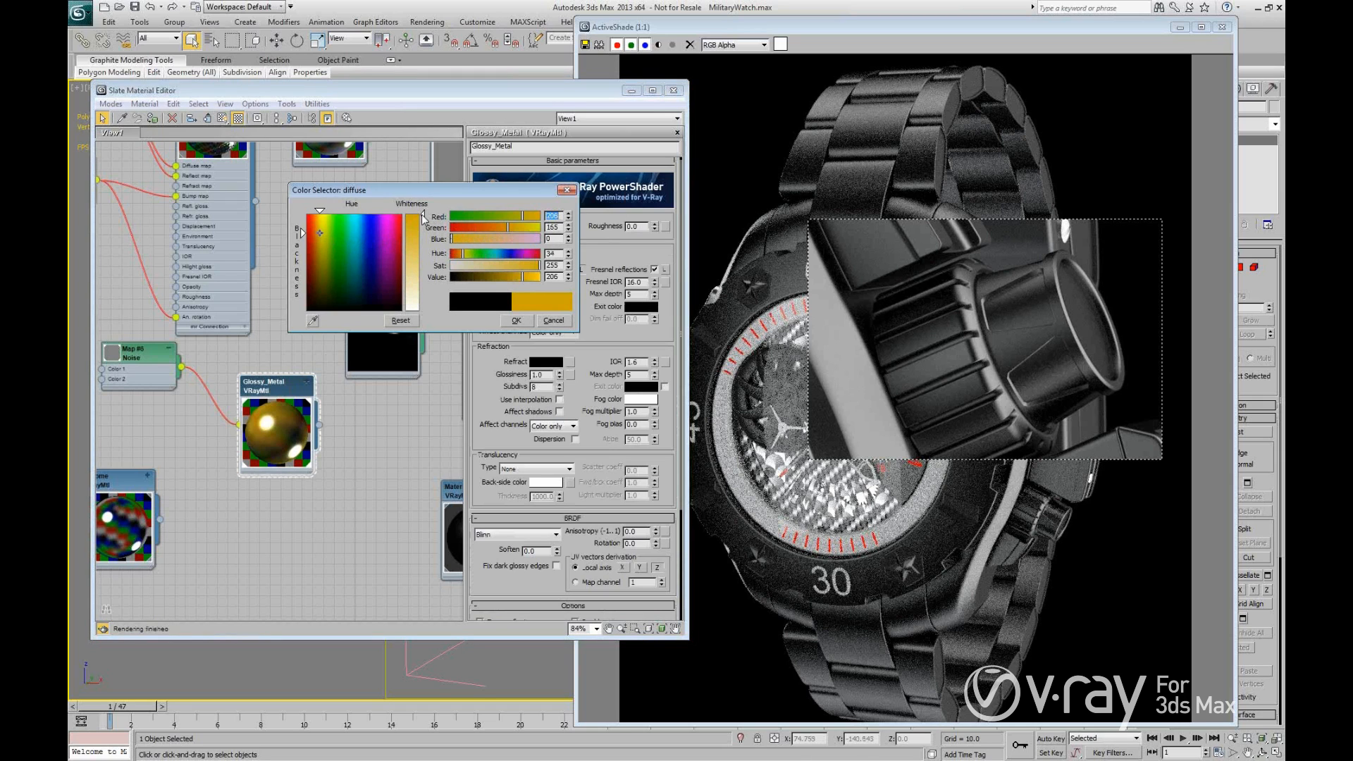
{"action": "left_click_drag", "start_coordinate": [422, 214], "coordinate": [423, 221]}
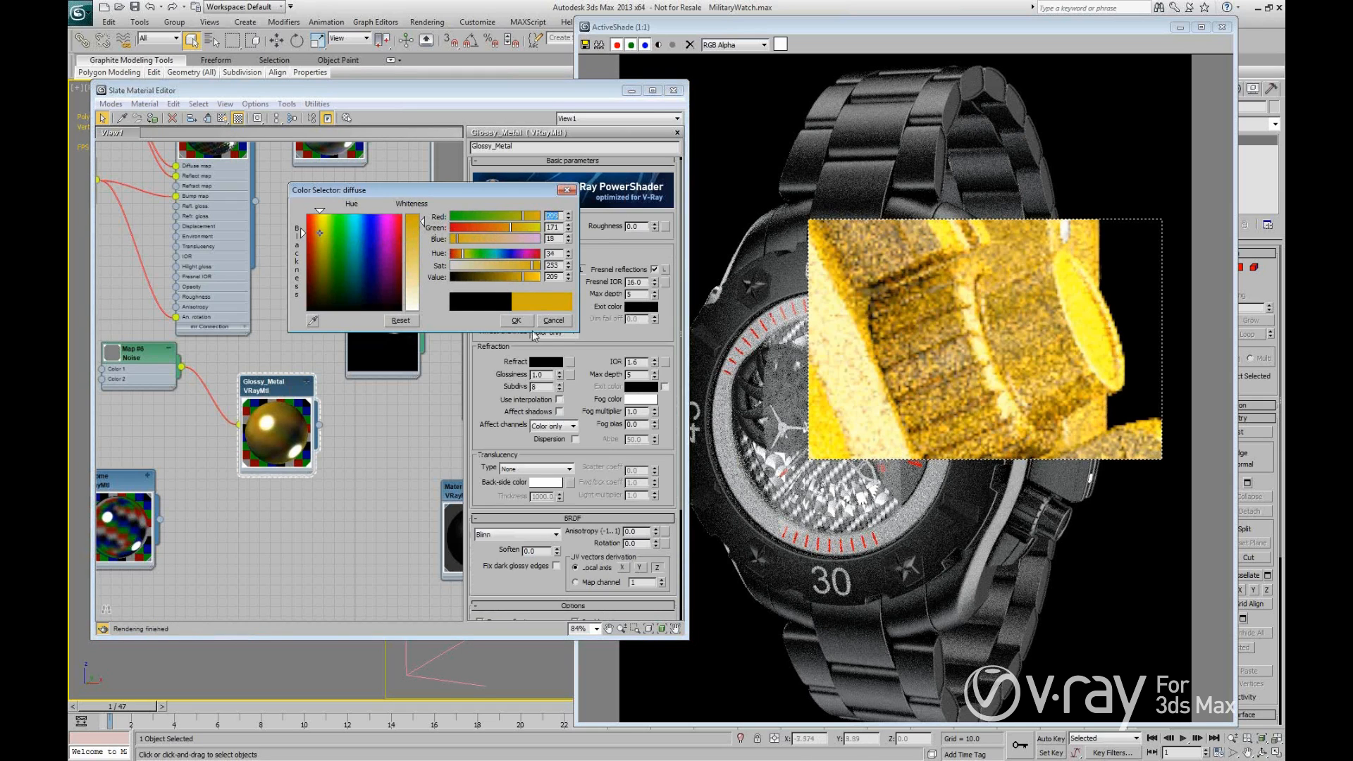
{"action": "left_click", "coordinate": [553, 320]}
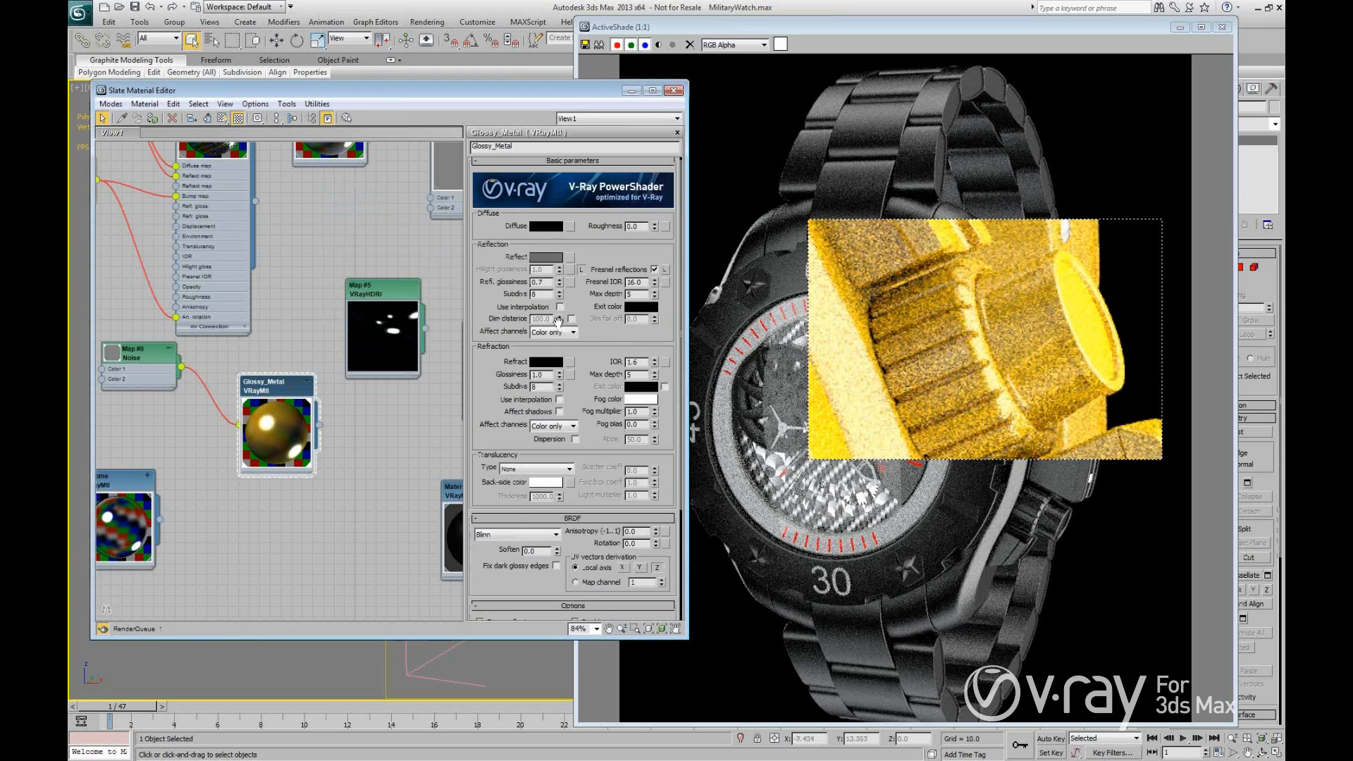
Set the Glossy_Metal material's reflection color to a pale gold with red 221, green 193 and blue 107.
{"action": "left_click", "coordinate": [537, 257]}
{"action": "left_click", "coordinate": [320, 246]}
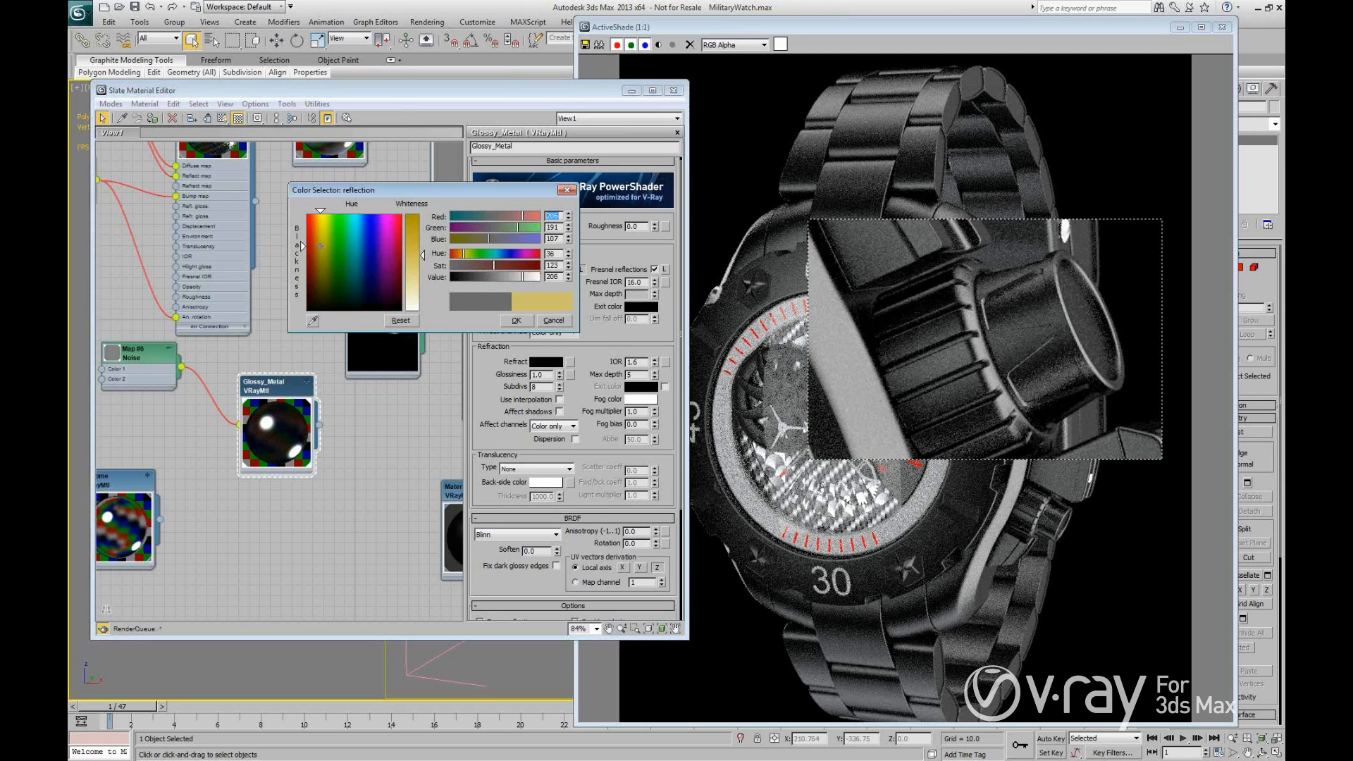
{"action": "left_click_drag", "start_coordinate": [321, 245], "coordinate": [319, 237]}
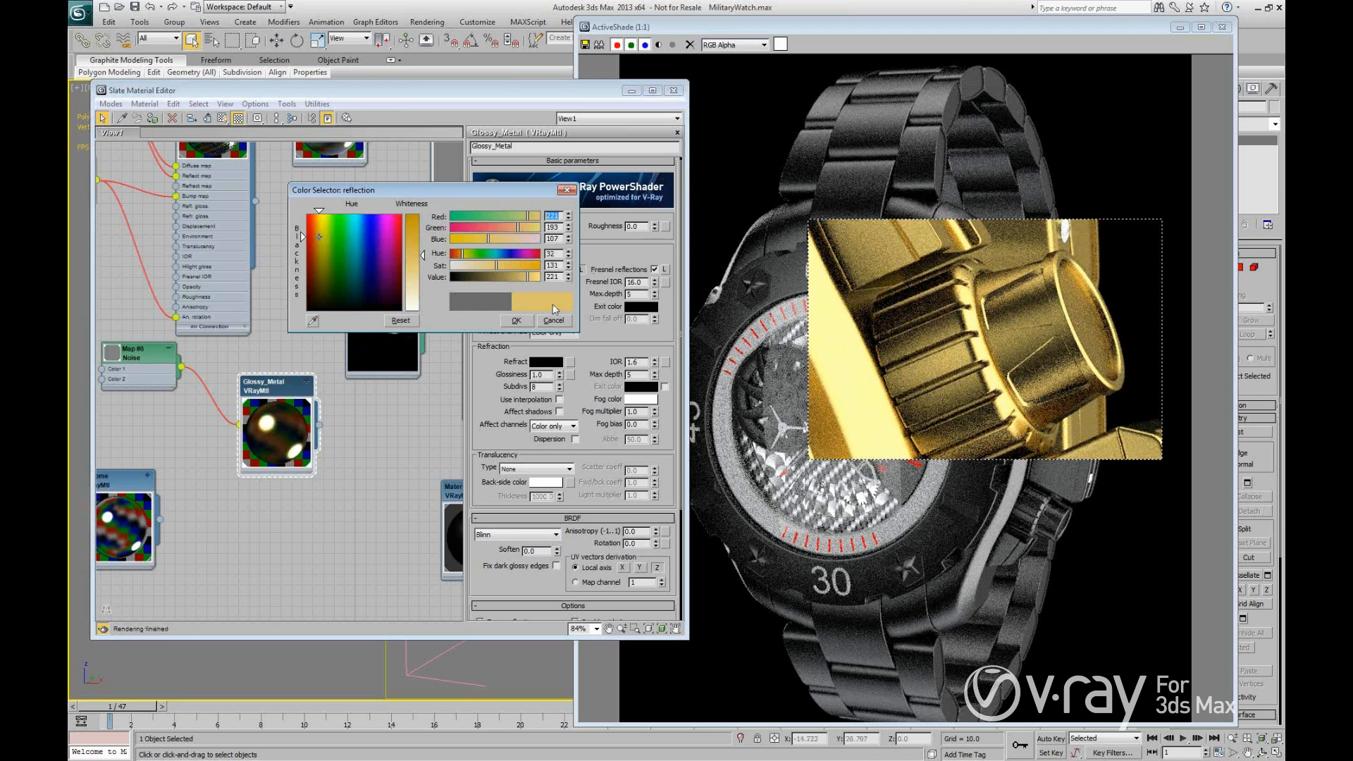
{"action": "left_click", "coordinate": [516, 321]}
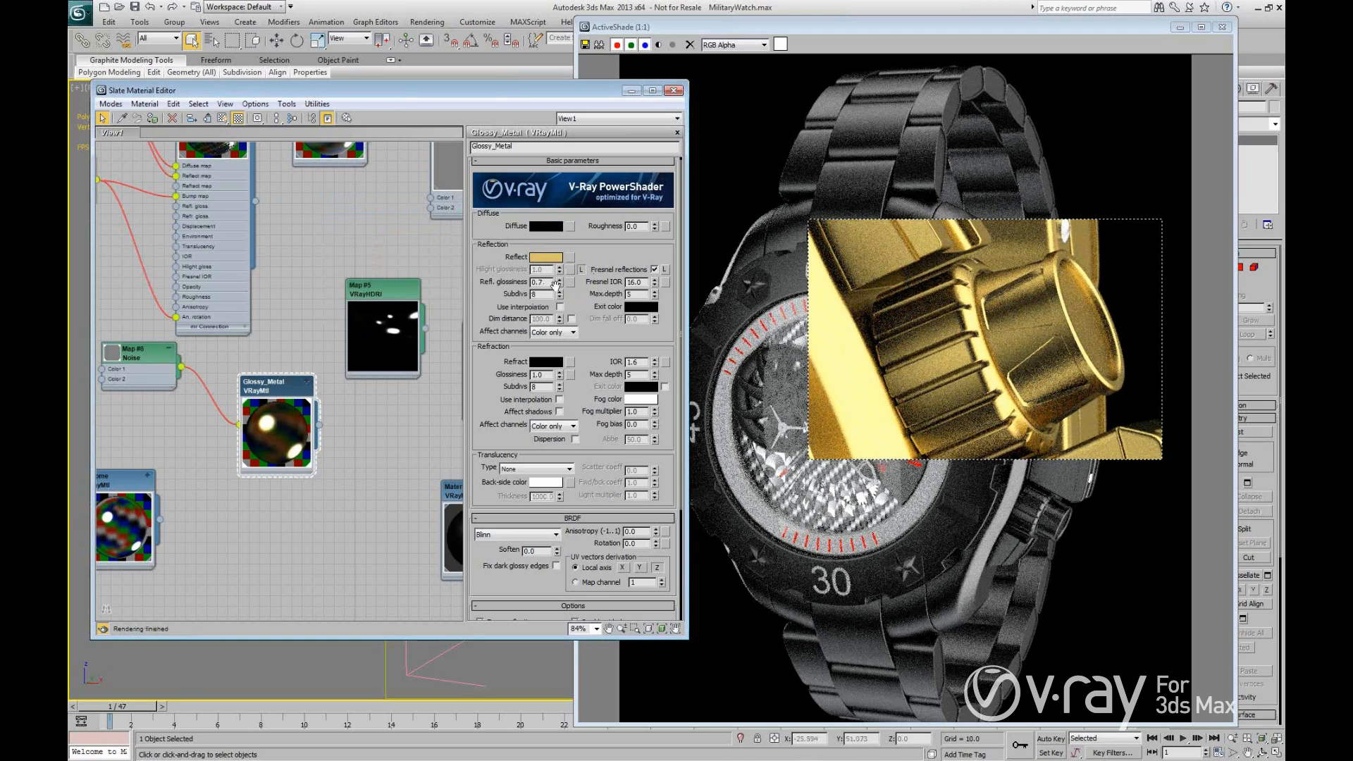
Set the Glossy_Metal material's Fresnel IOR to 3.
{"action": "double_click", "coordinate": [633, 283]}
{"action": "type", "text": "3"}
{"action": "key", "text": "Return"}
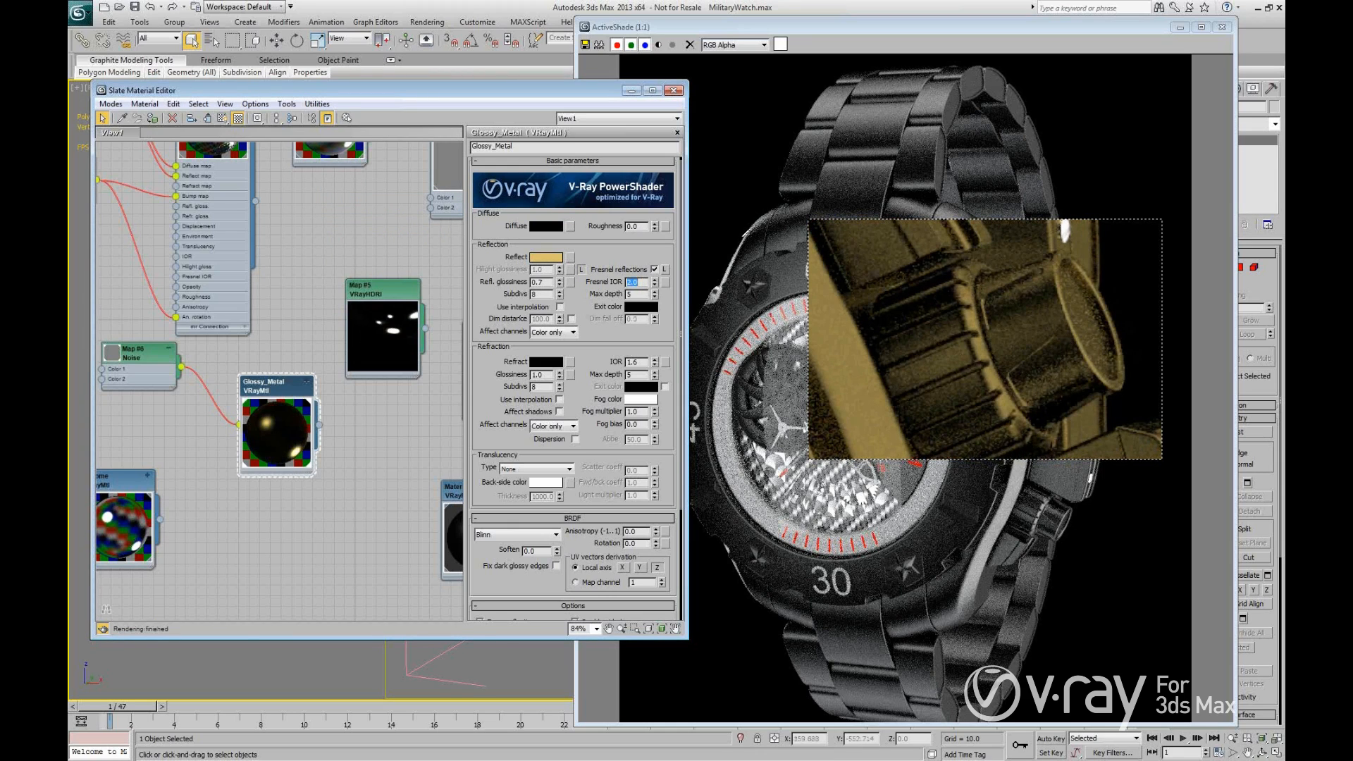
Set the Glossy_Metal material's Fresnel IOR to 22 and its reflection glossiness to 0.8.
{"action": "type", "text": "22"}
{"action": "key", "text": "Return"}
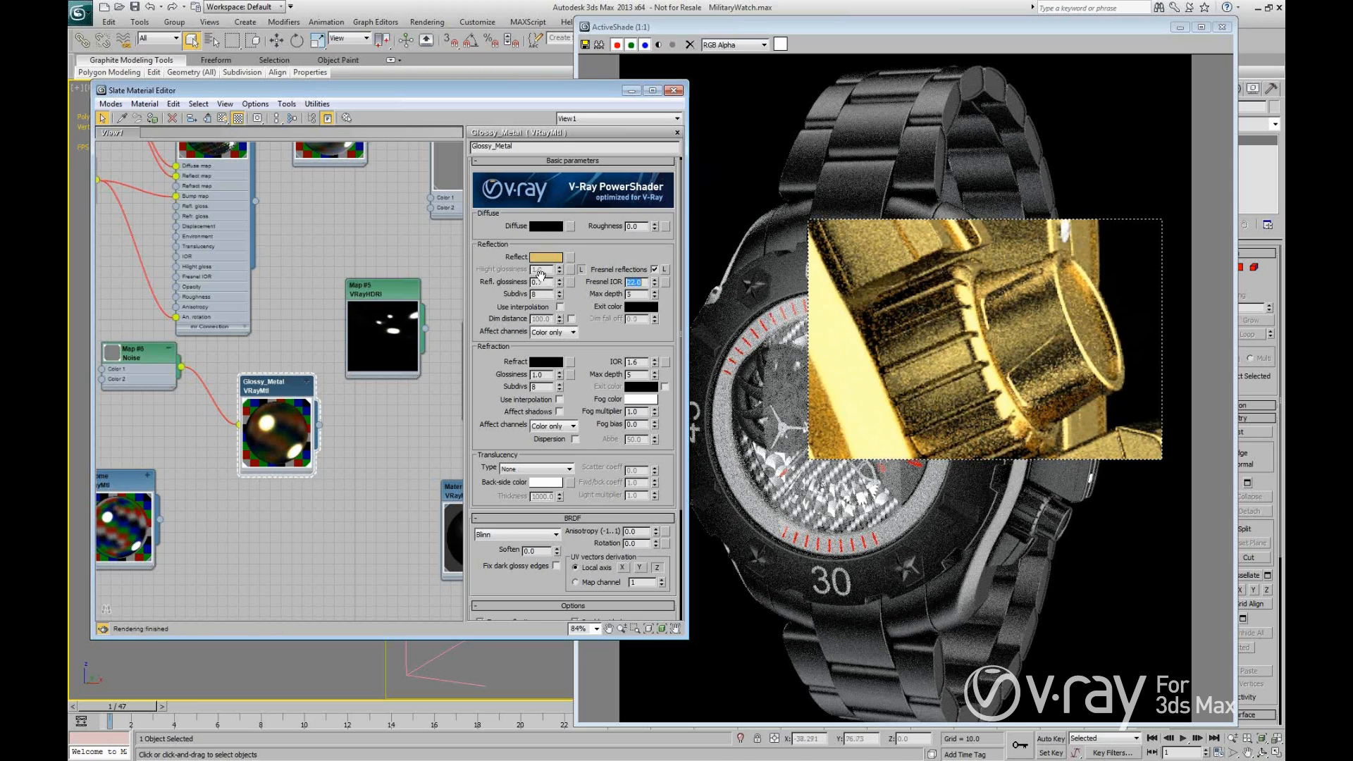
{"action": "type", "text": "0.8"}
{"action": "key", "text": "Return"}
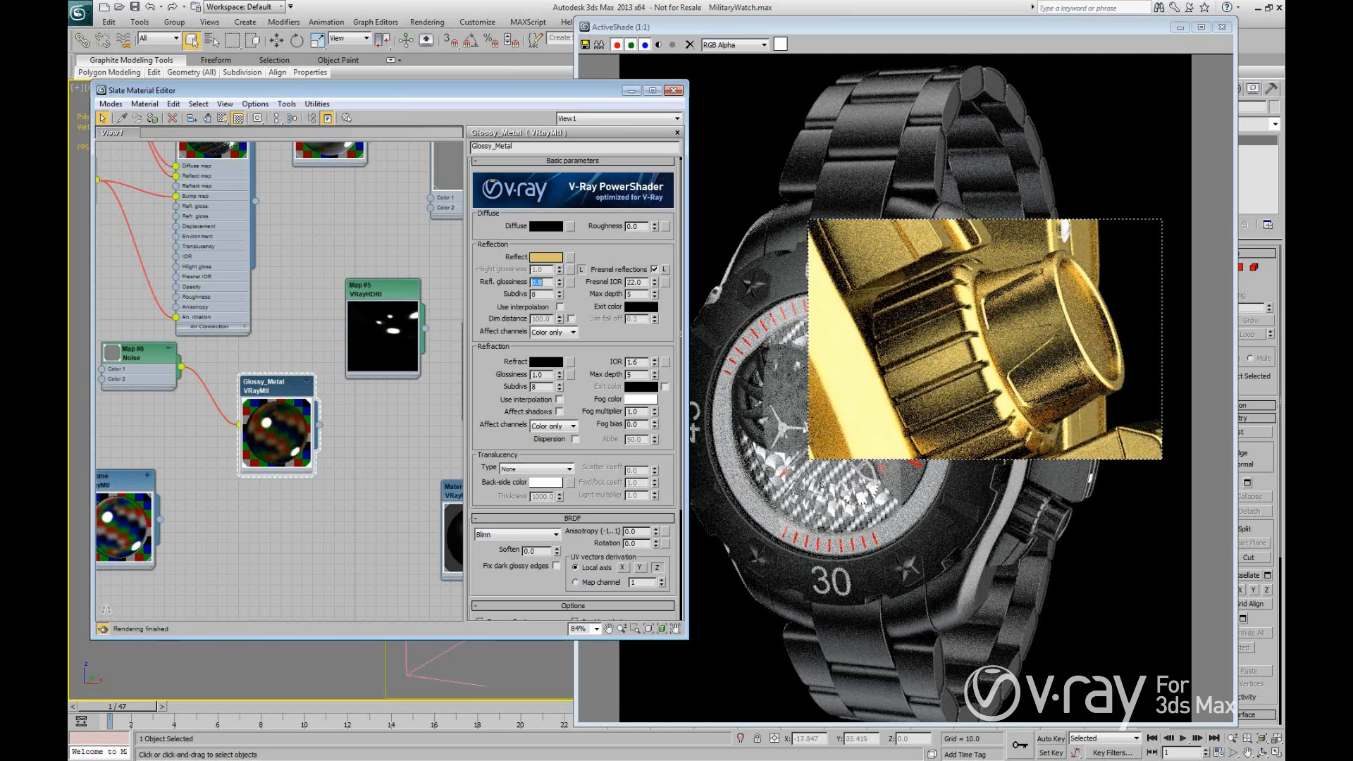
Pan the close-up inside the render region across the dial to inspect the hands, logo and bezel edge.
{"action": "left_click_drag", "start_coordinate": [913, 341], "coordinate": [956, 339]}
{"action": "middle_click_drag", "start_coordinate": [957, 338], "coordinate": [1011, 337]}
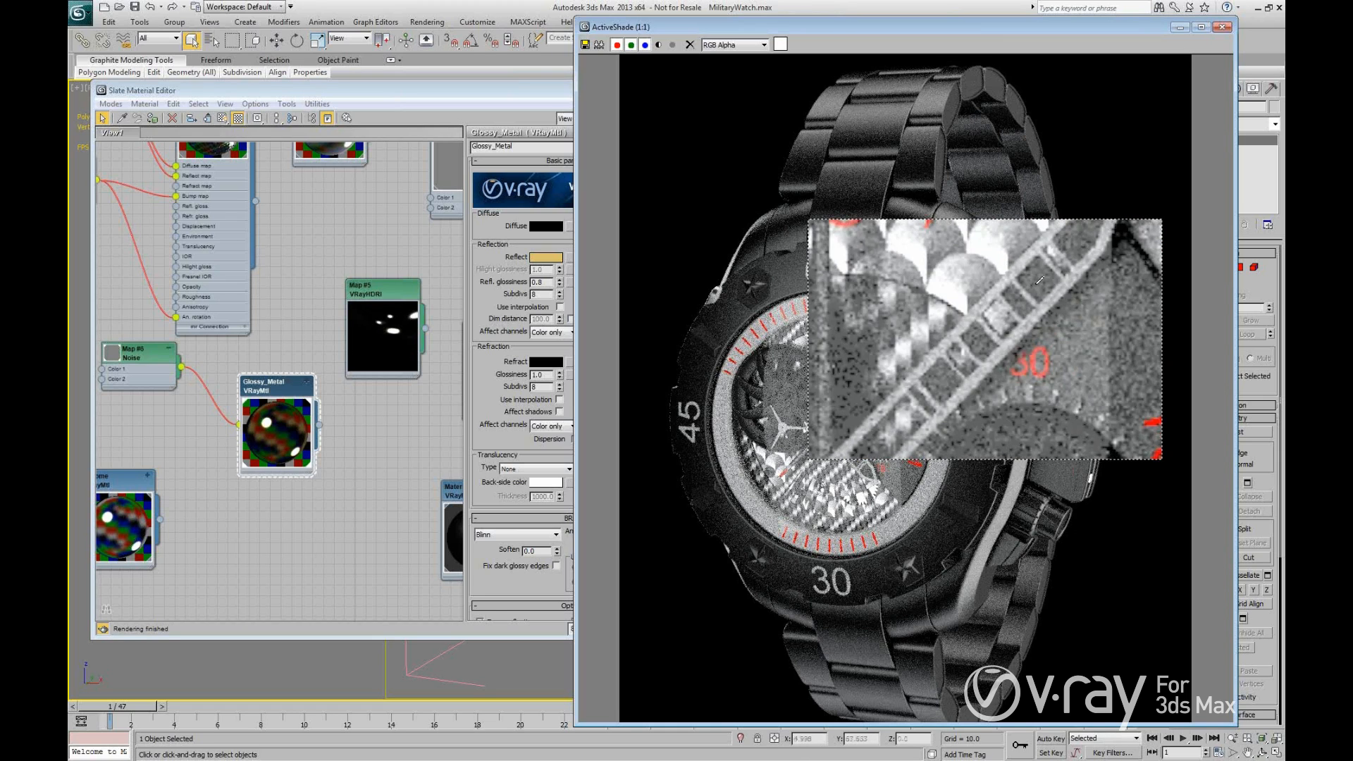
{"action": "middle_click_drag", "start_coordinate": [1048, 258], "coordinate": [1030, 298]}
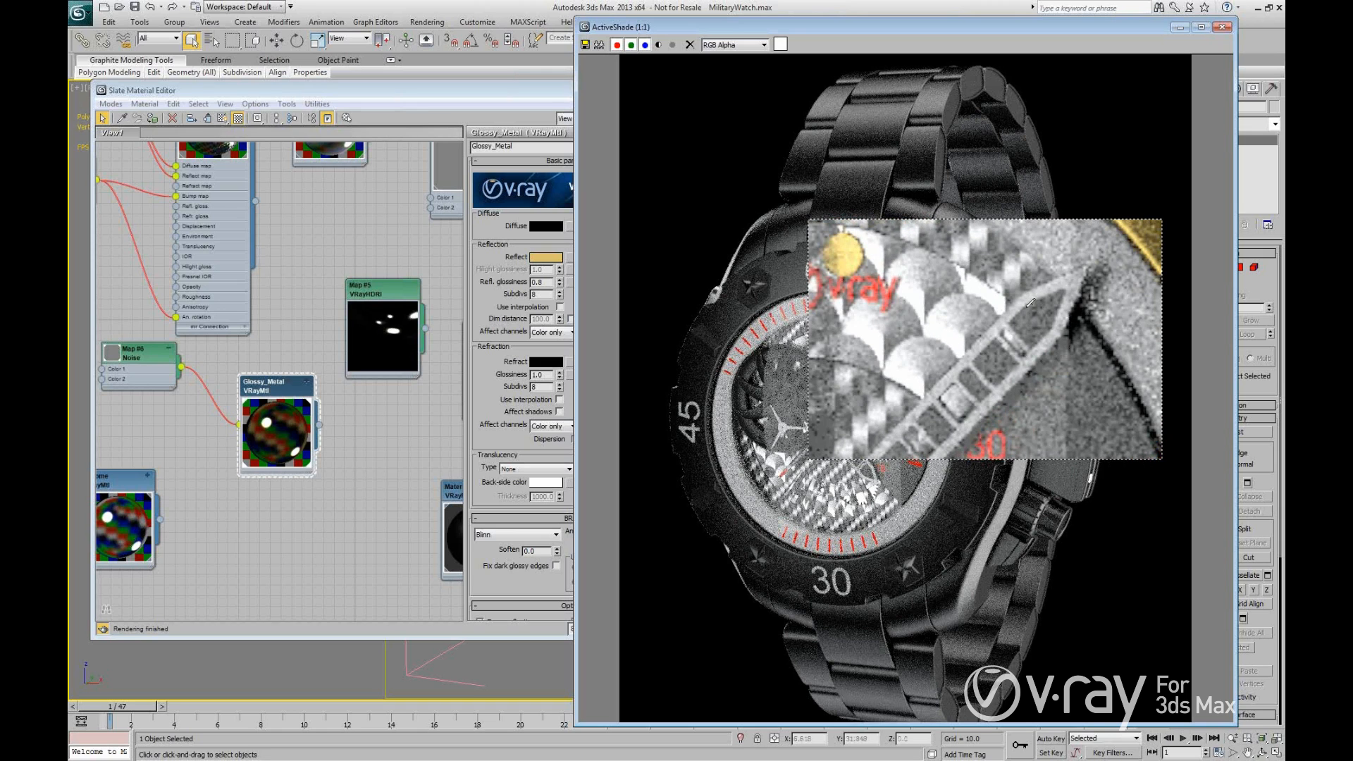
{"action": "middle_click_drag", "start_coordinate": [931, 252], "coordinate": [953, 306]}
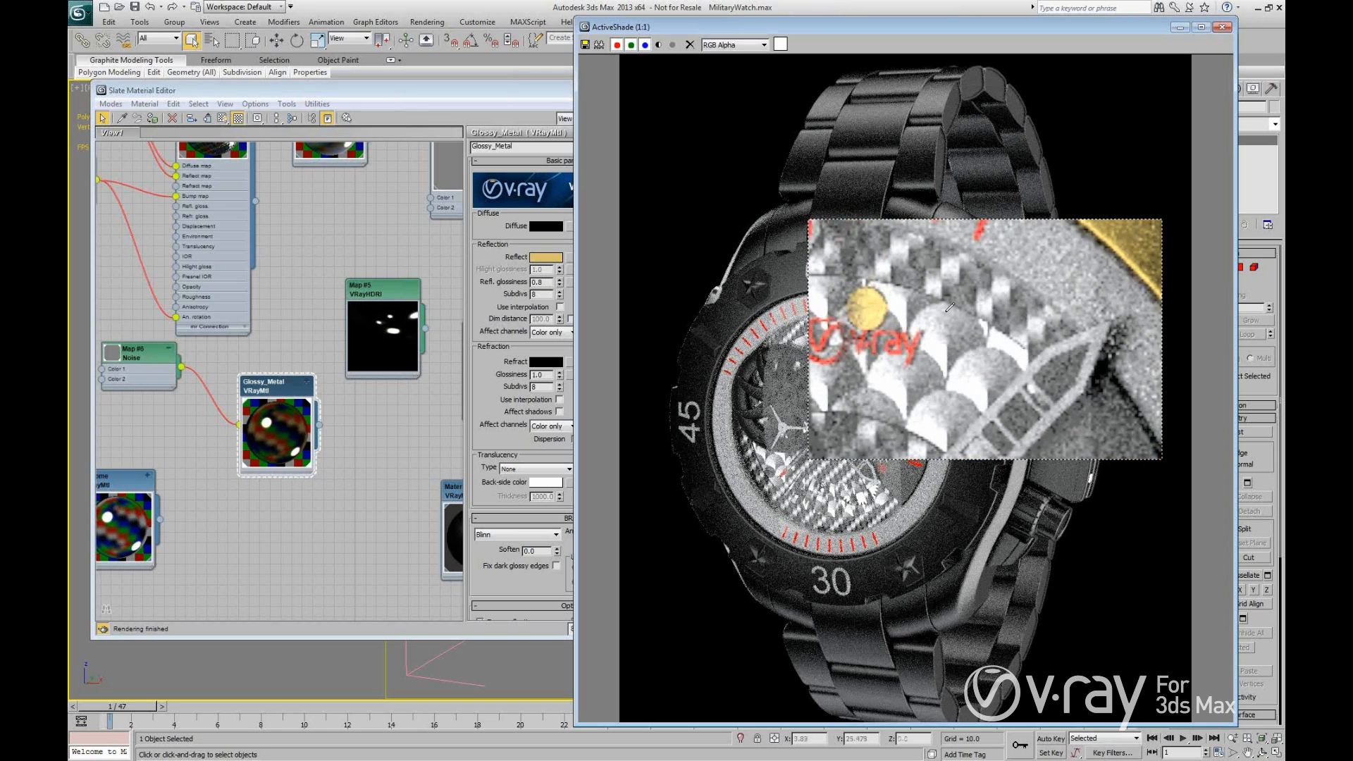
Remove the render region so the close-up of the watch dial fills the whole ActiveShade image.
{"action": "right_click", "coordinate": [954, 306]}
{"action": "left_click", "coordinate": [978, 217]}
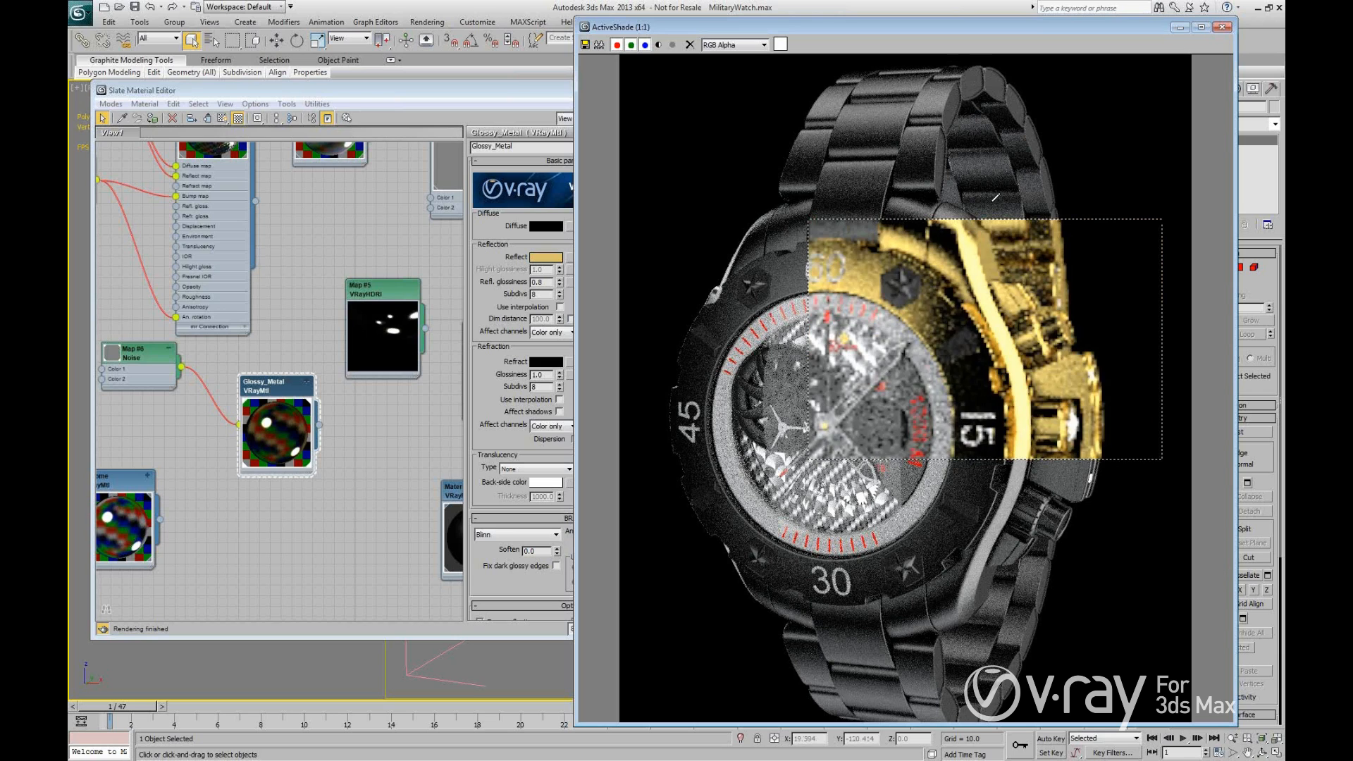
{"action": "left_click", "coordinate": [947, 299]}
{"action": "right_click", "coordinate": [945, 303]}
{"action": "left_click", "coordinate": [965, 215]}
Display the ActiveShade image at 1:2 scale and shift the close-up to the bezel's 15 mark.
{"action": "right_click", "coordinate": [941, 300]}
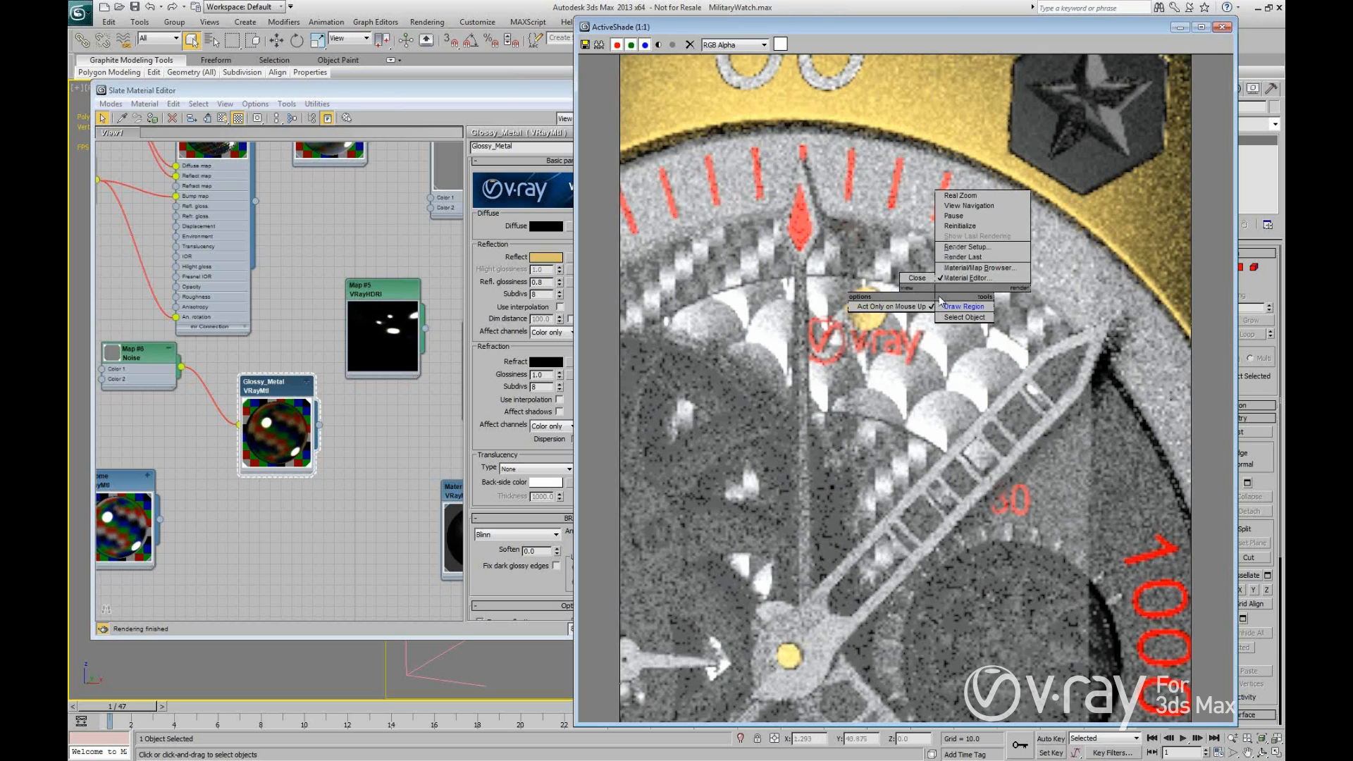
{"action": "left_click", "coordinate": [980, 231]}
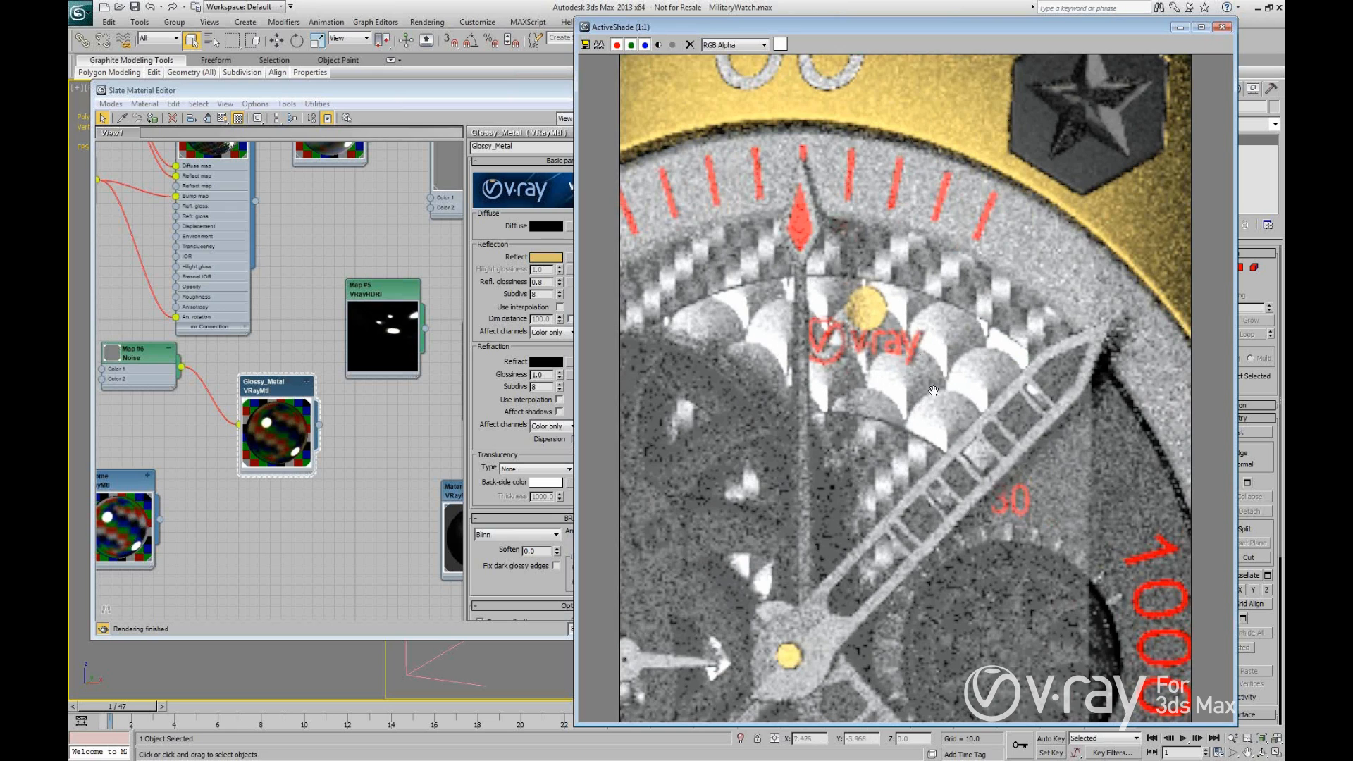
{"action": "scroll", "coordinate": [944, 373], "scroll_direction": "down", "scroll_amount": 1}
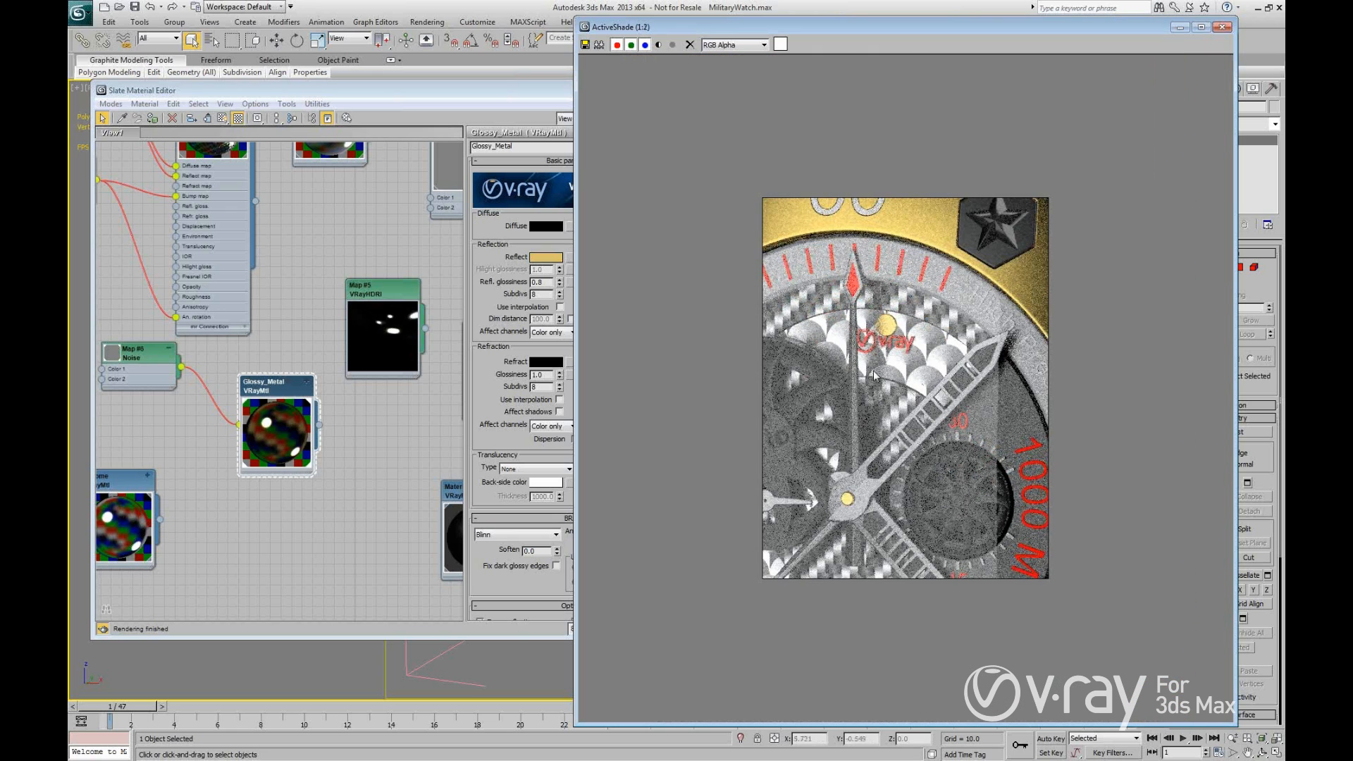
{"action": "middle_click_drag", "start_coordinate": [498, 661], "coordinate": [451, 665]}
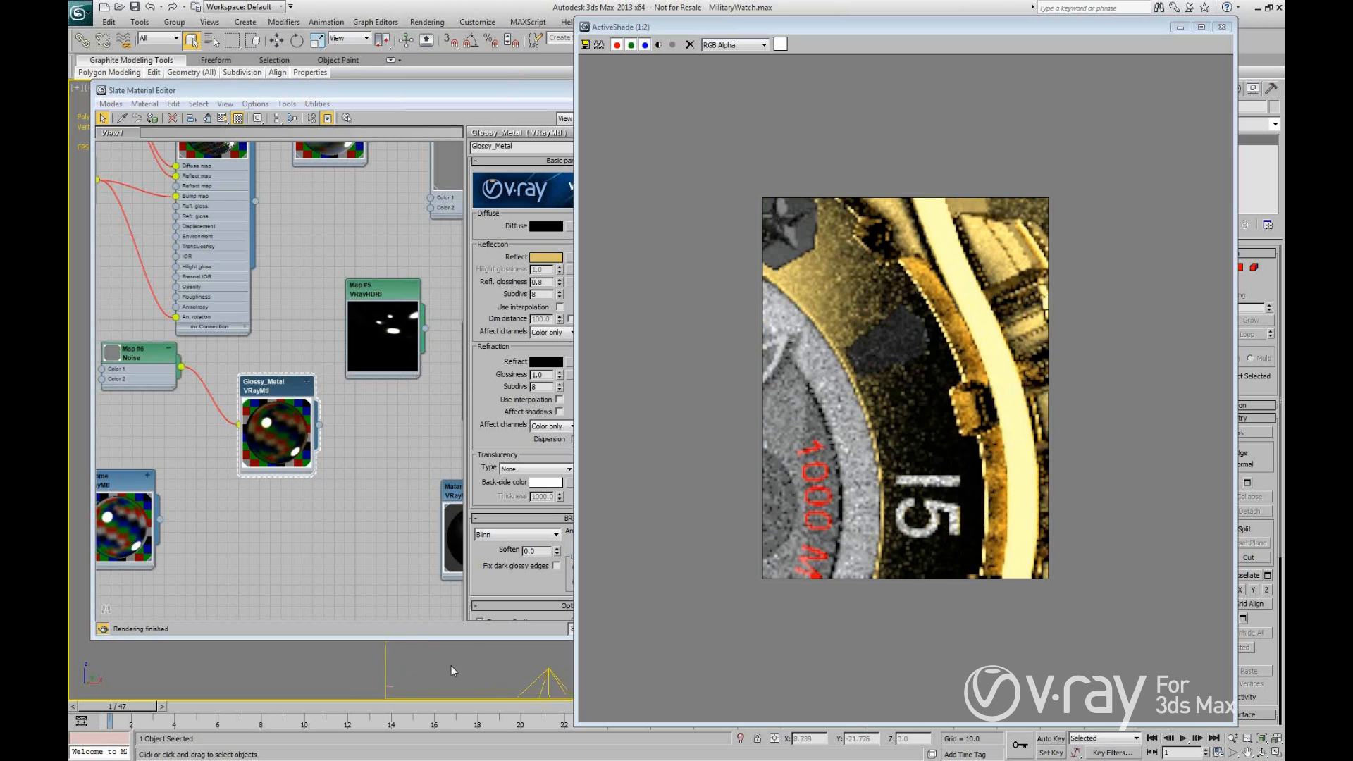
Change the Glossy_Metal material's reflection color to a neutral grey.
{"action": "left_click", "coordinate": [275, 398]}
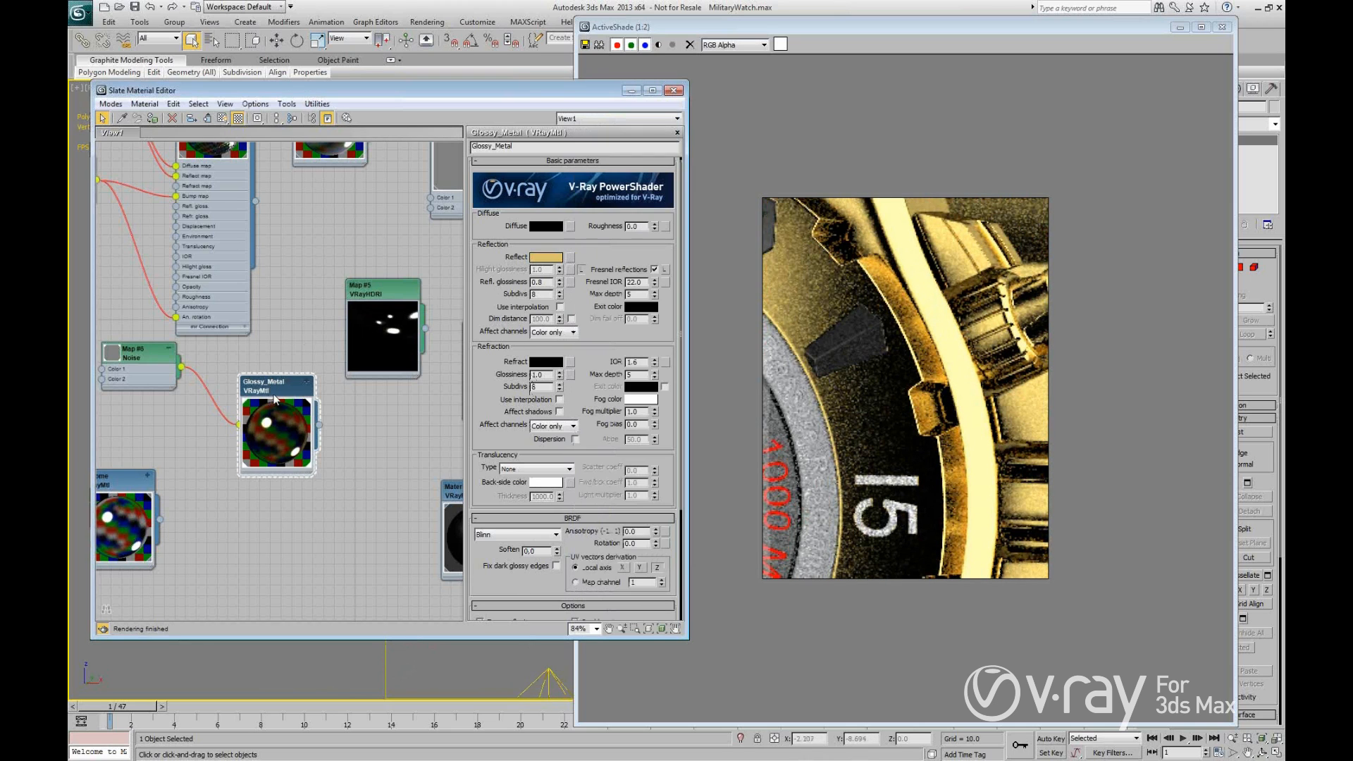
{"action": "left_click", "coordinate": [546, 257]}
{"action": "left_click_drag", "start_coordinate": [475, 268], "coordinate": [505, 278]}
{"action": "left_click", "coordinate": [508, 322]}
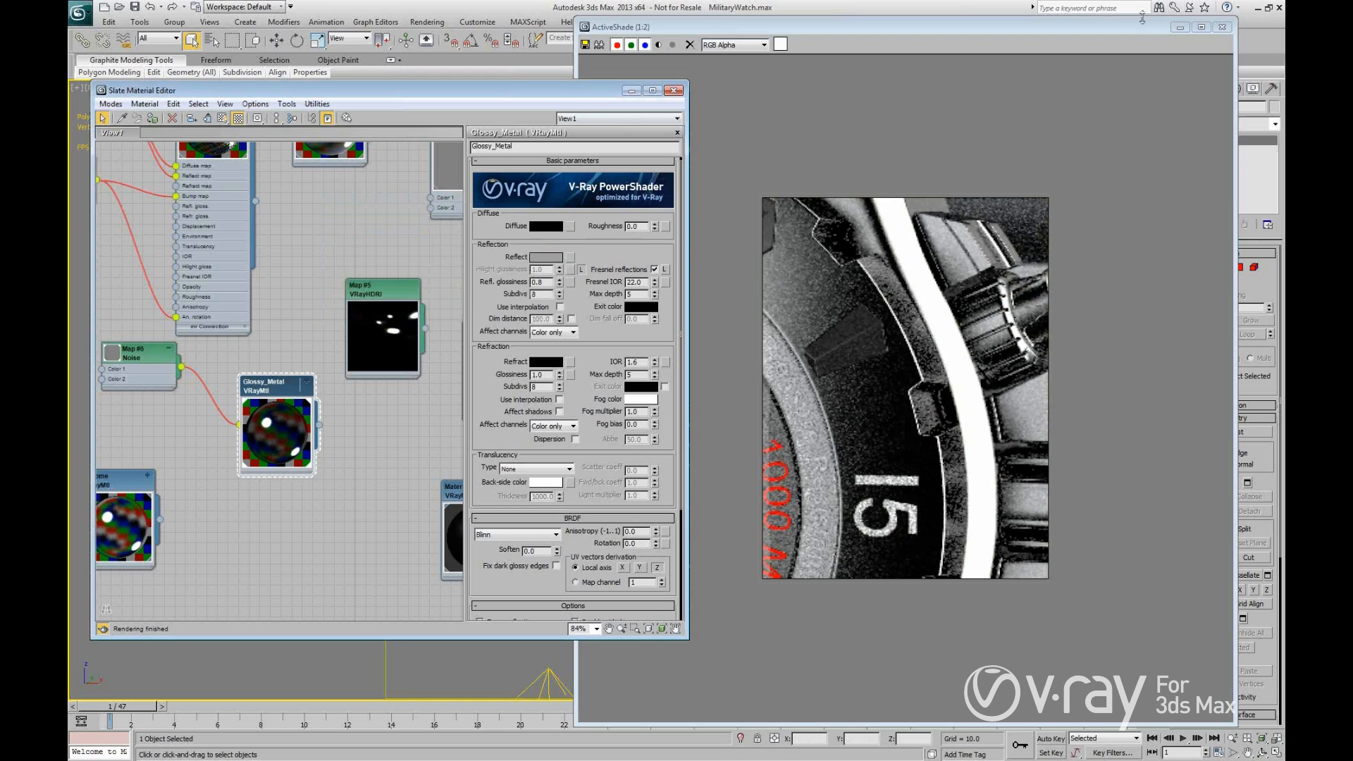
Close the ActiveShade window and the Slate Material Editor.
{"action": "left_click", "coordinate": [1224, 29]}
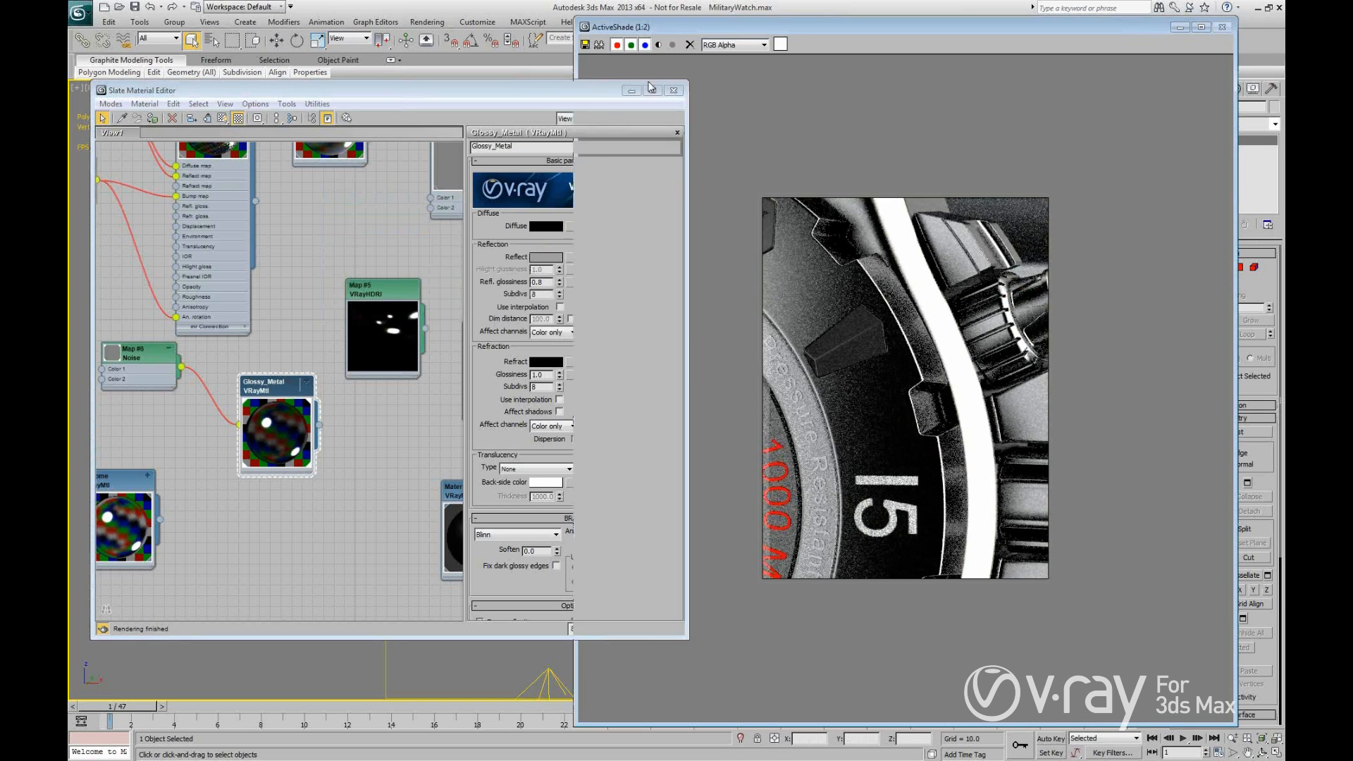
{"action": "left_click_drag", "start_coordinate": [532, 89], "coordinate": [558, 98]}
{"action": "left_click", "coordinate": [698, 99]}
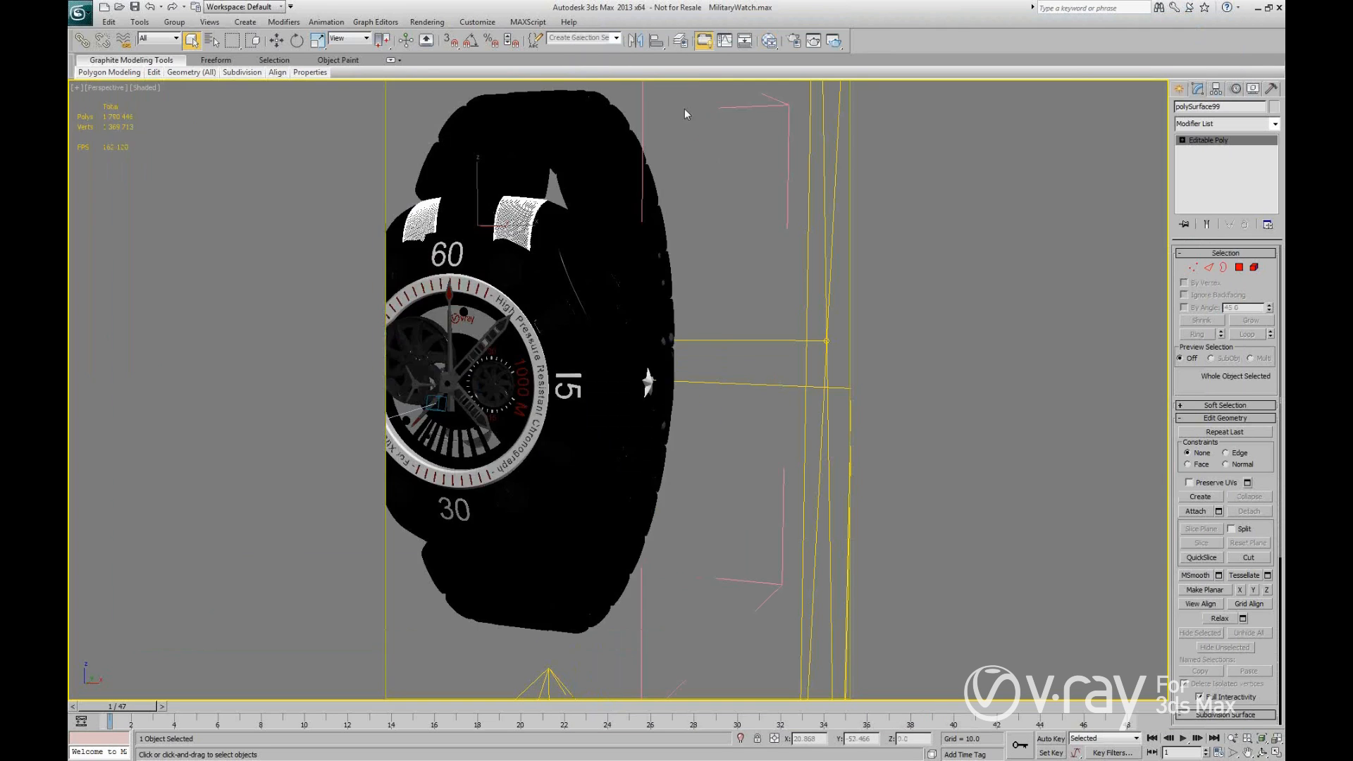
Reframe the perspective view around the whole watch and preview it in ActiveShade with the Tachmeter bezel selected, then close the preview.
{"action": "middle_click_drag", "start_coordinate": [588, 325], "coordinate": [651, 339]}
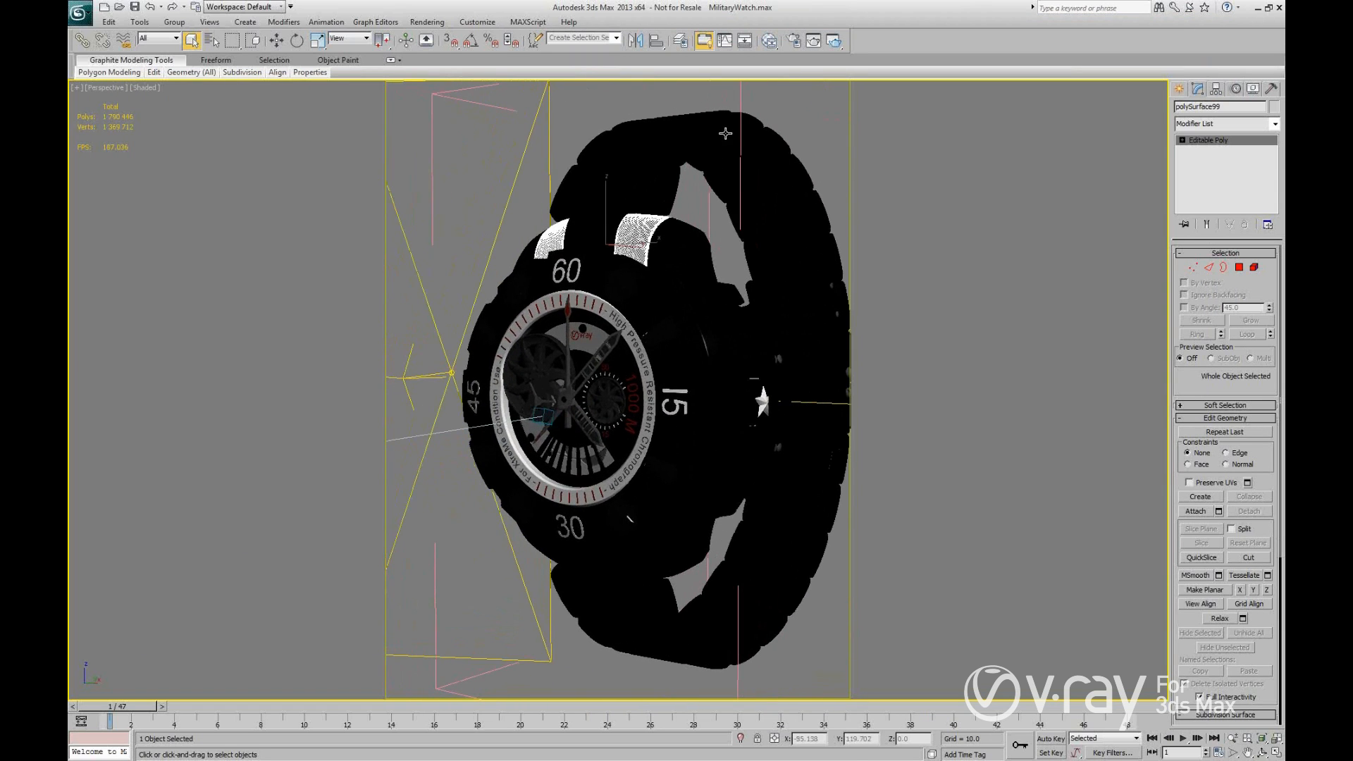
{"action": "left_click", "coordinate": [832, 41]}
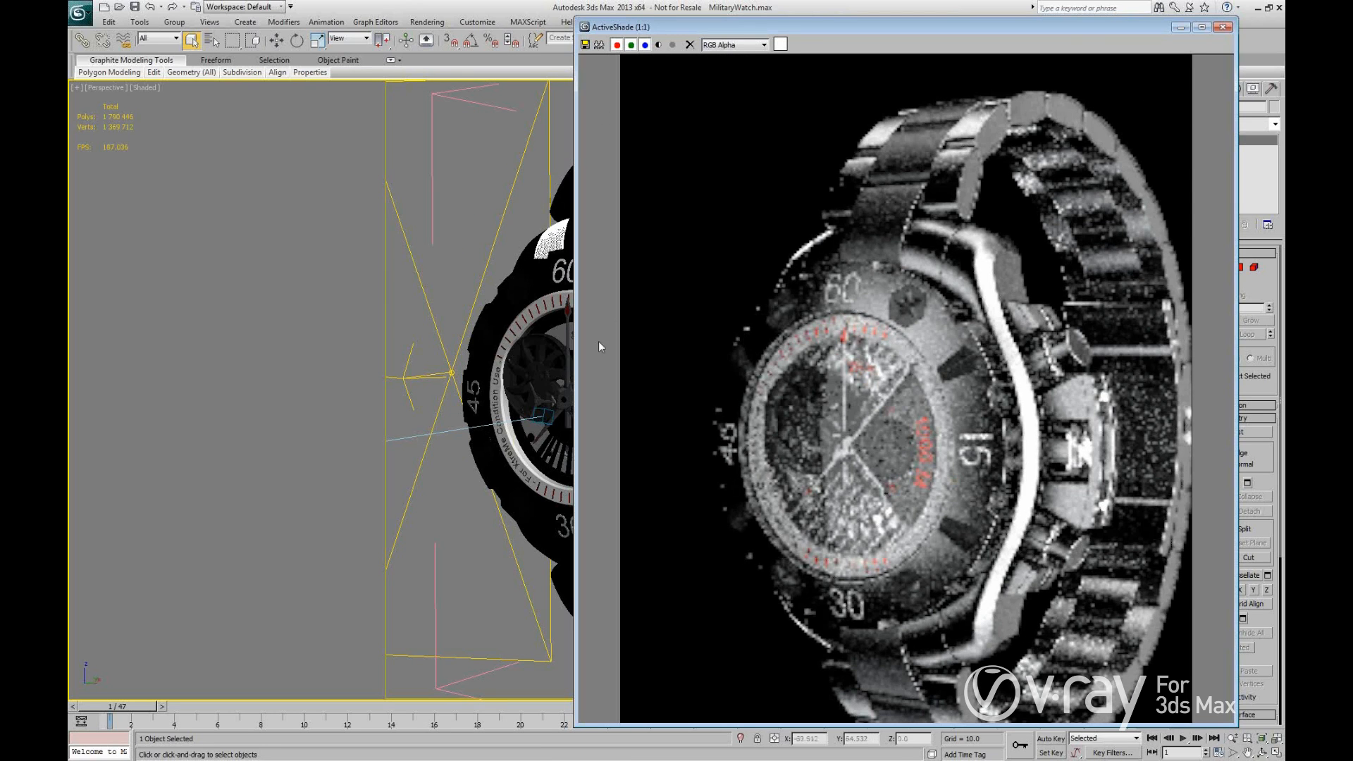
{"action": "left_click", "coordinate": [517, 297]}
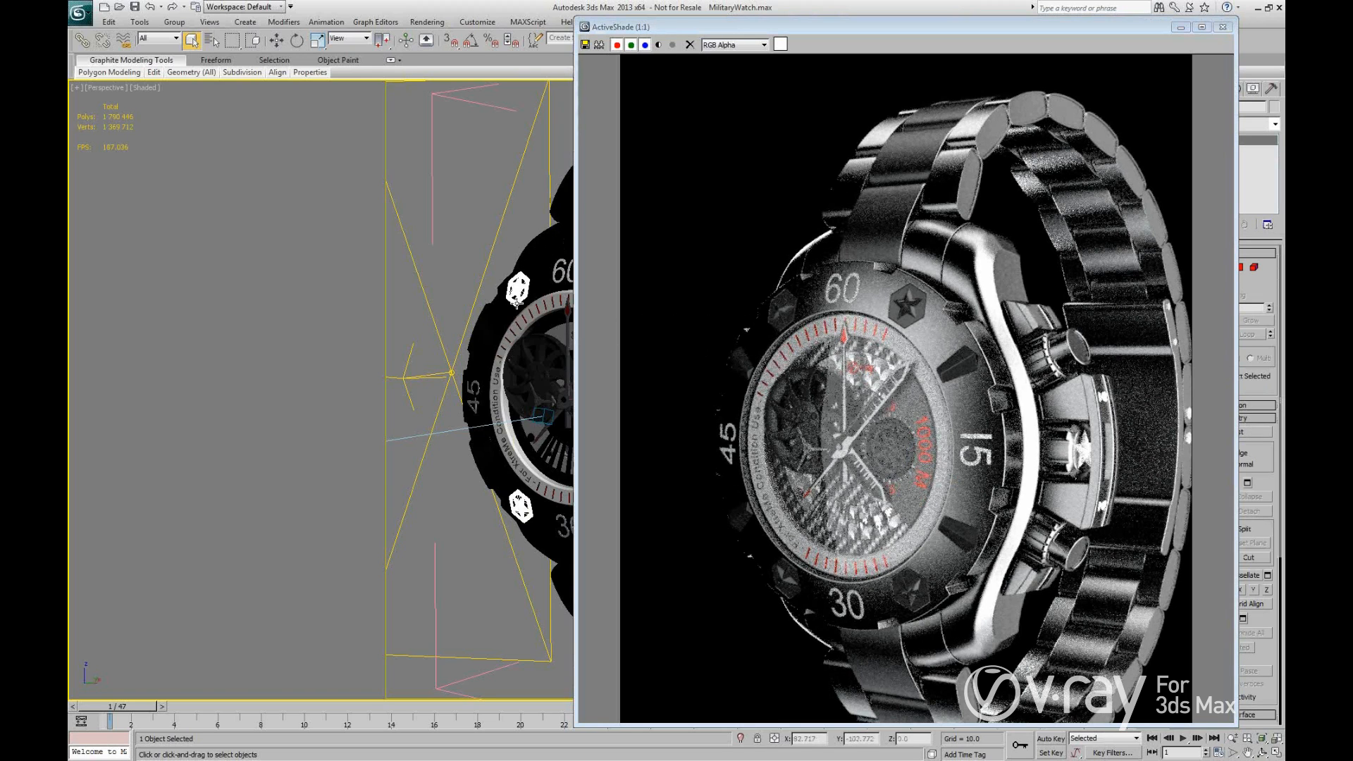
{"action": "left_click", "coordinate": [496, 326]}
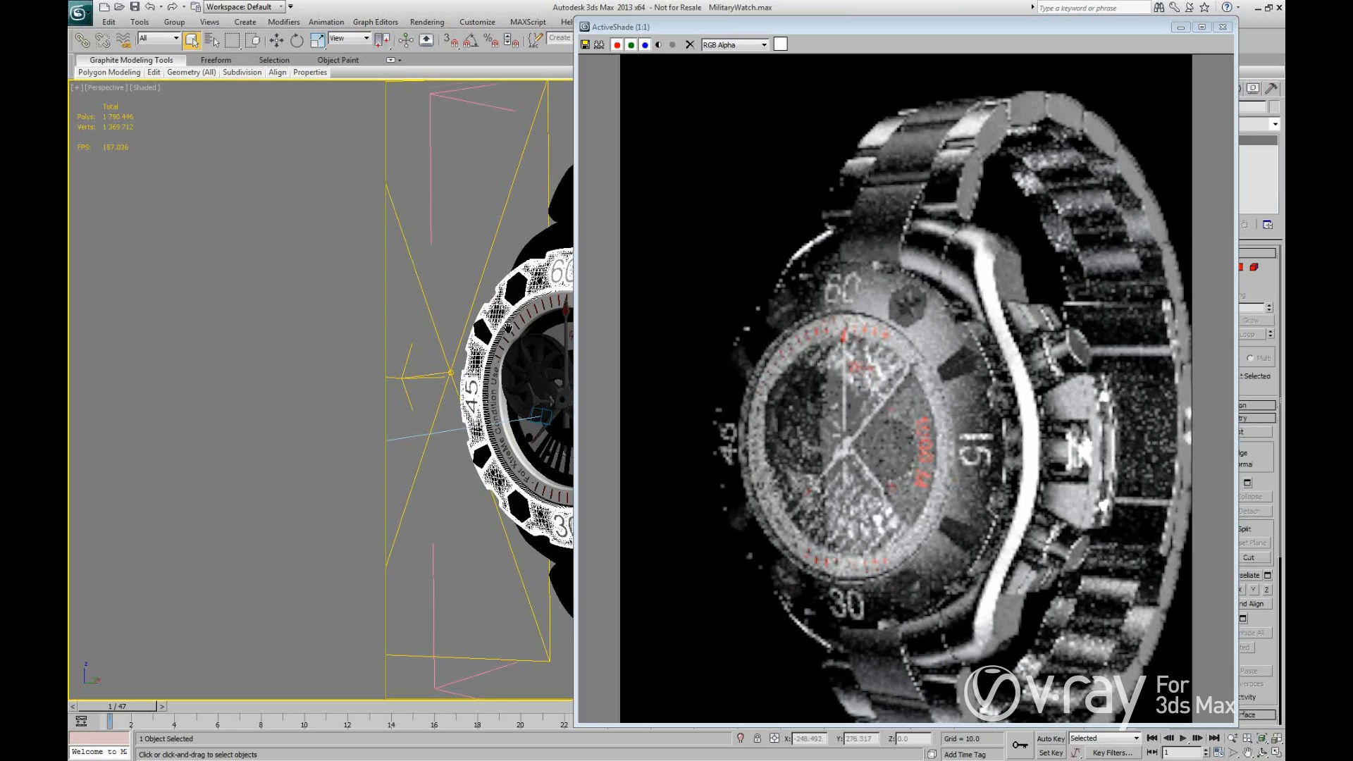
{"action": "middle_click_drag", "start_coordinate": [508, 329], "coordinate": [457, 315]}
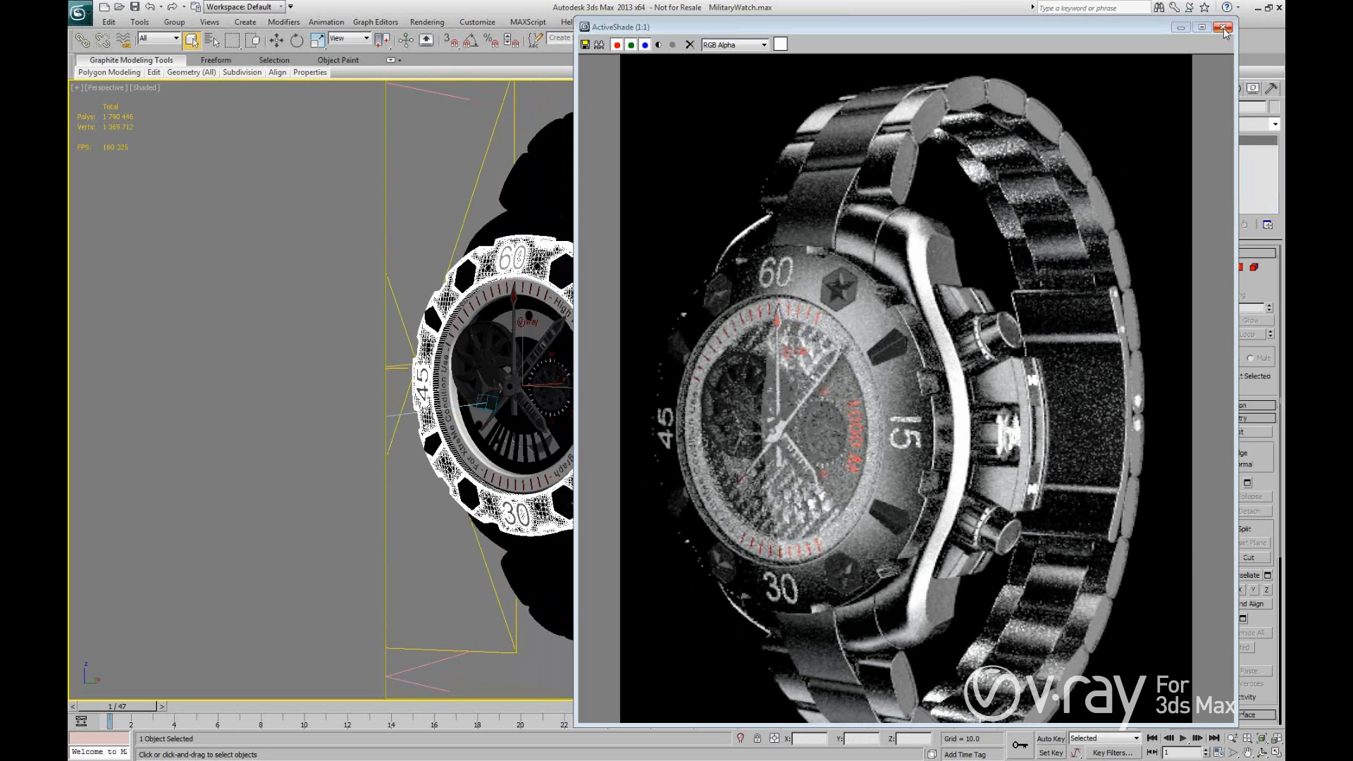
{"action": "left_click", "coordinate": [1224, 29]}
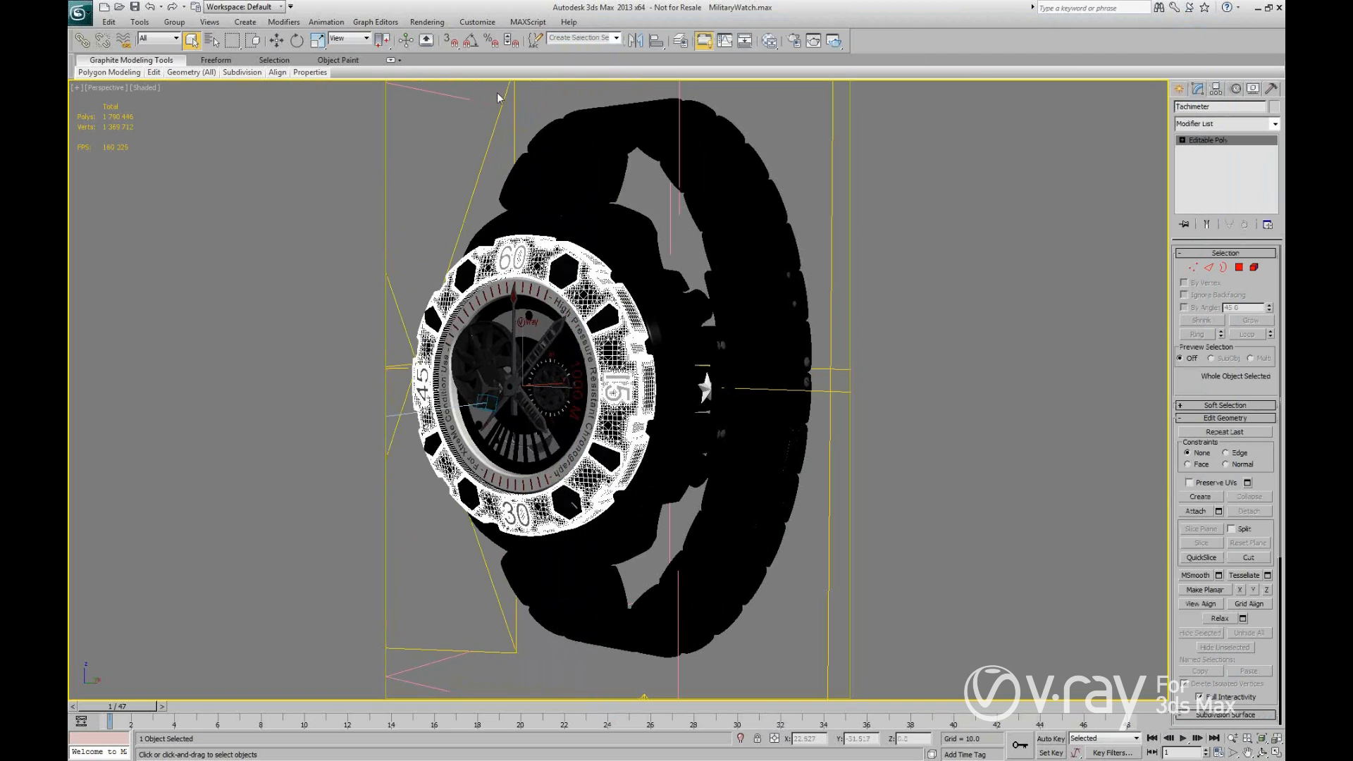
Open the GoldenWatch.max scene from its own project folder in place of the military watch.
{"action": "left_click", "coordinate": [118, 11]}
{"action": "left_click", "coordinate": [692, 432]}
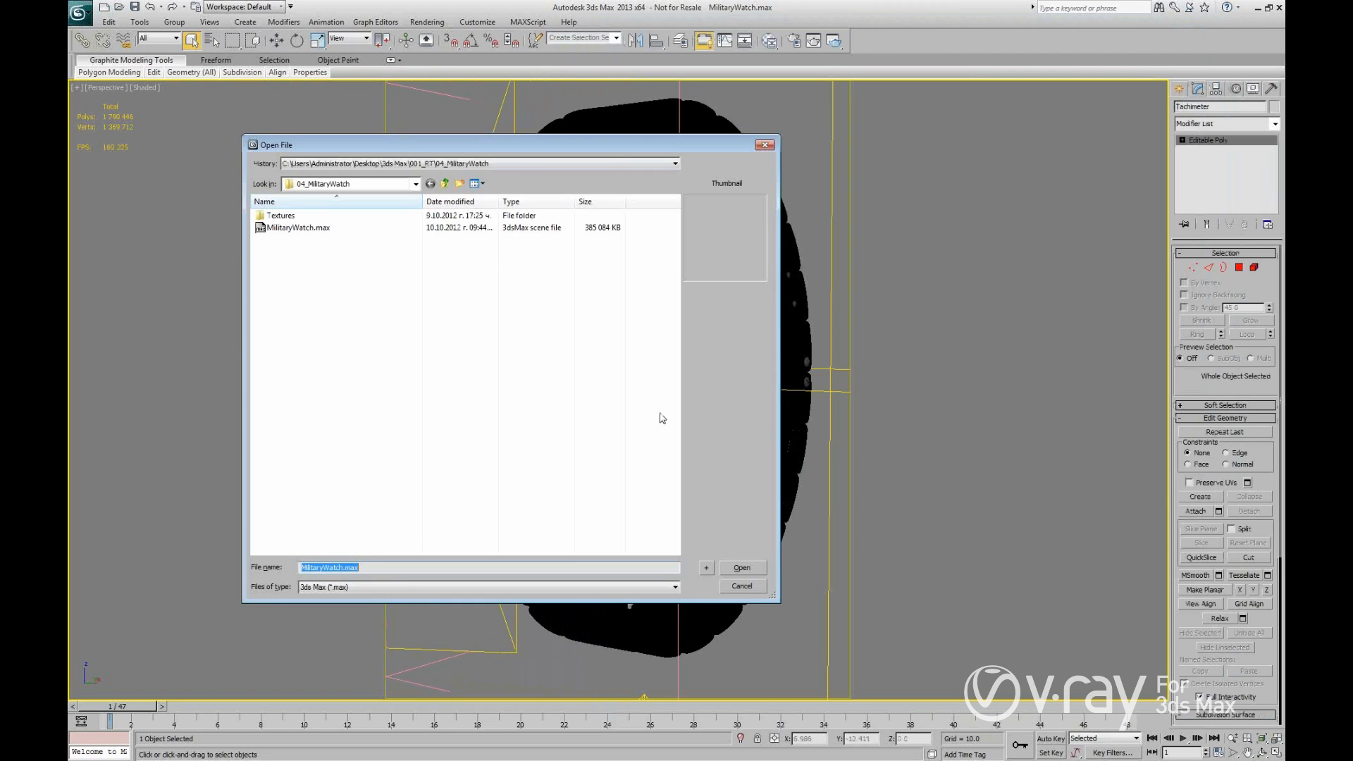
{"action": "left_click", "coordinate": [444, 183]}
{"action": "double_click", "coordinate": [308, 264]}
{"action": "double_click", "coordinate": [300, 229]}
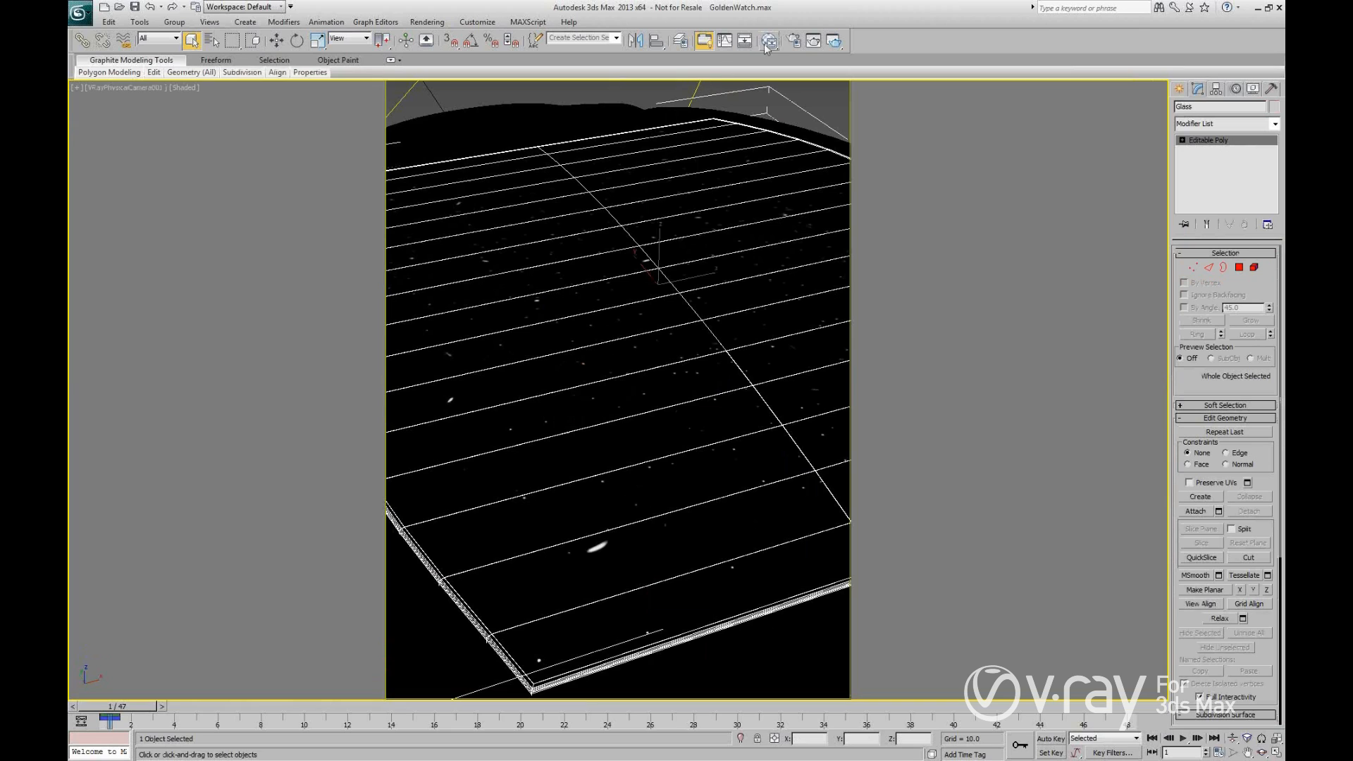
Start an ActiveShade render of the camera view with V-Ray RT, close the render setup and narrow the render window.
{"action": "left_click", "coordinate": [793, 40]}
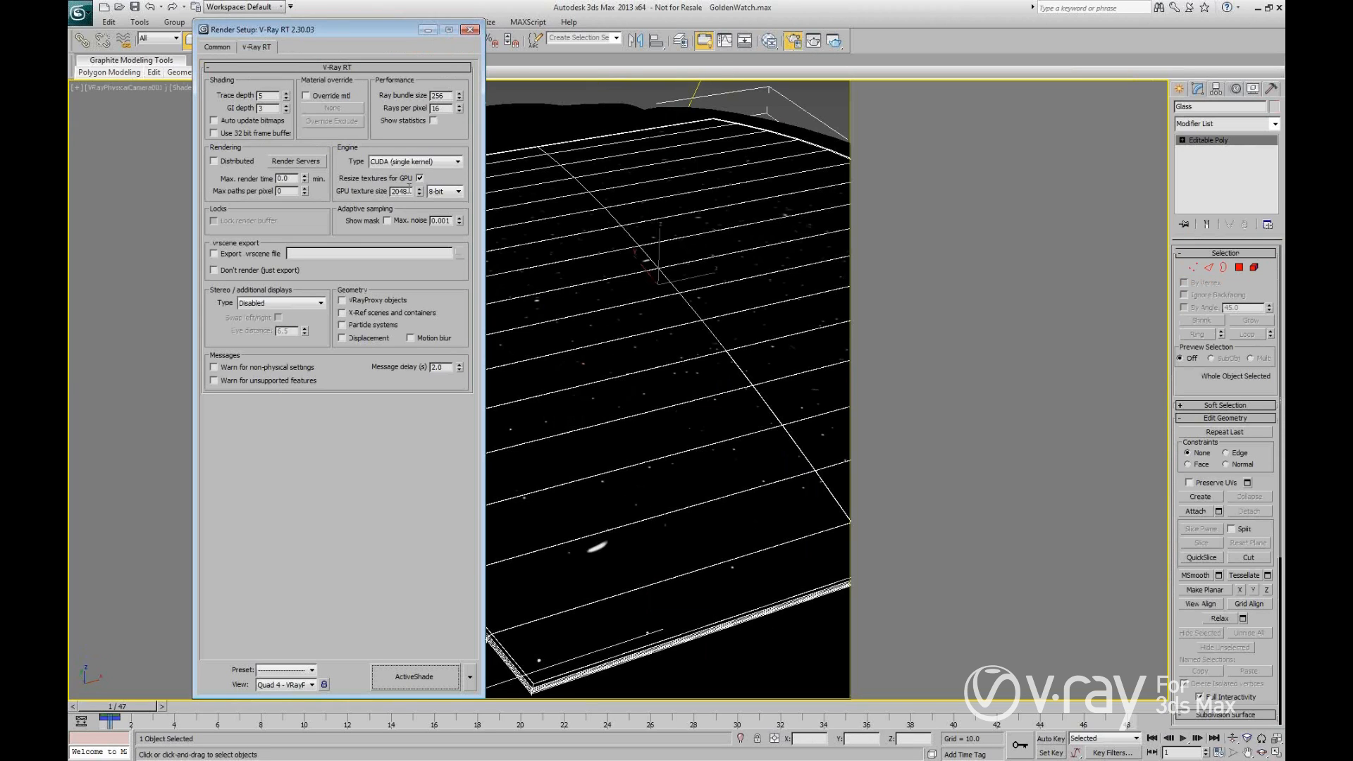
{"action": "left_click", "coordinate": [417, 678]}
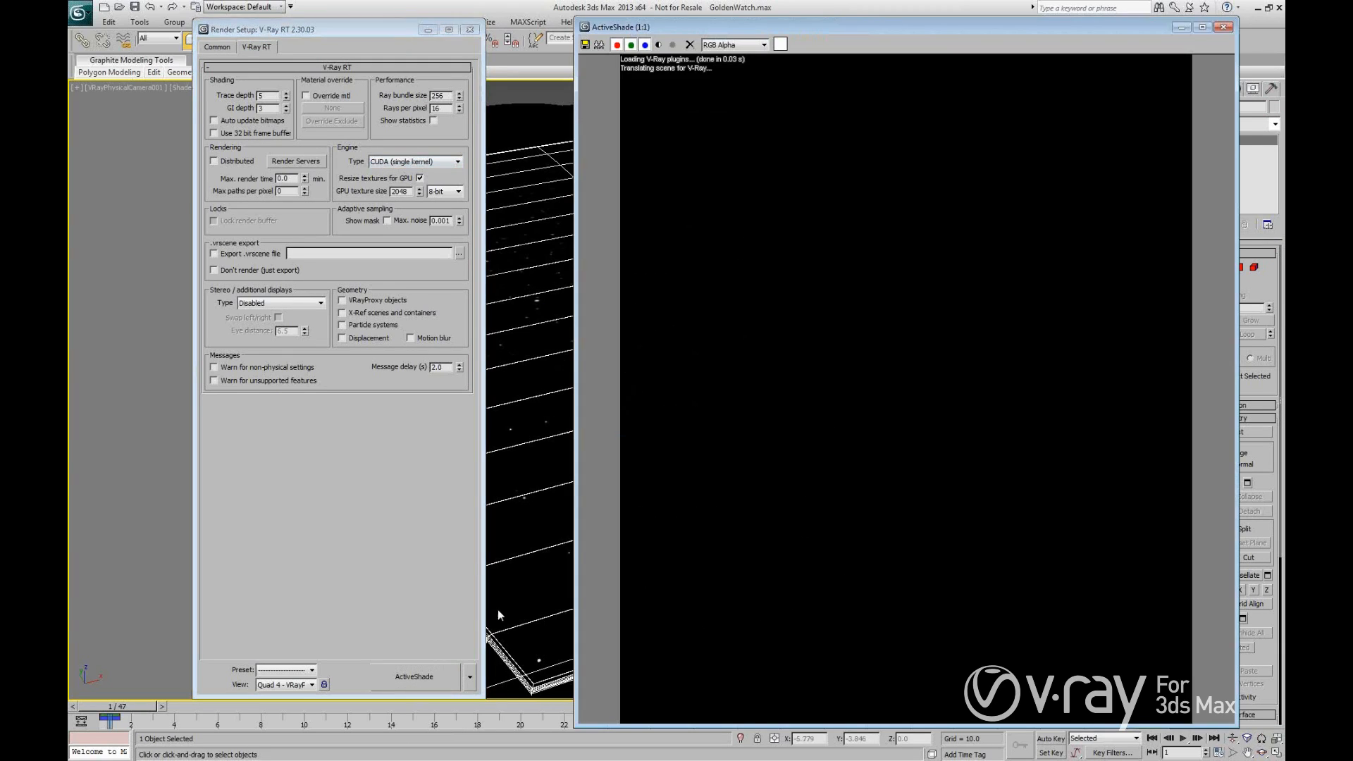
{"action": "left_click", "coordinate": [470, 30]}
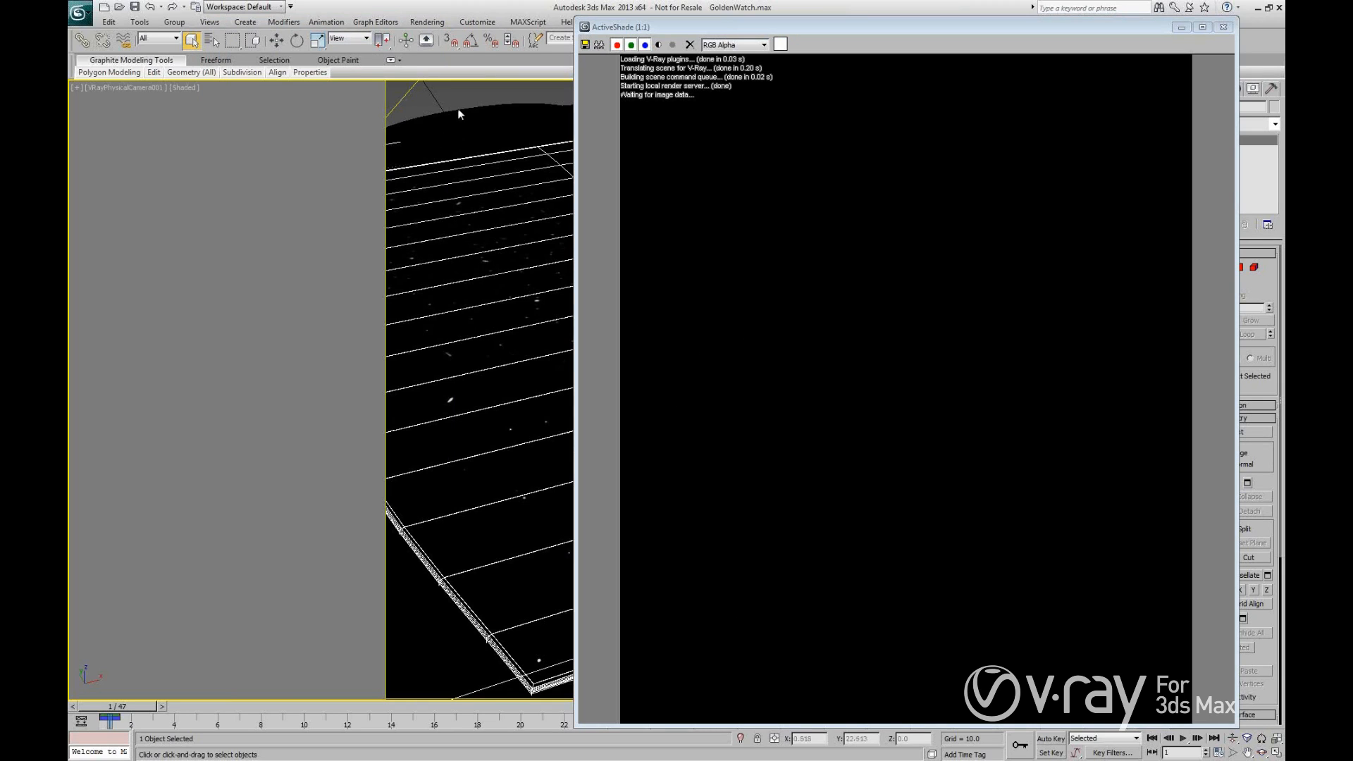
{"action": "left_click_drag", "start_coordinate": [575, 196], "coordinate": [632, 201]}
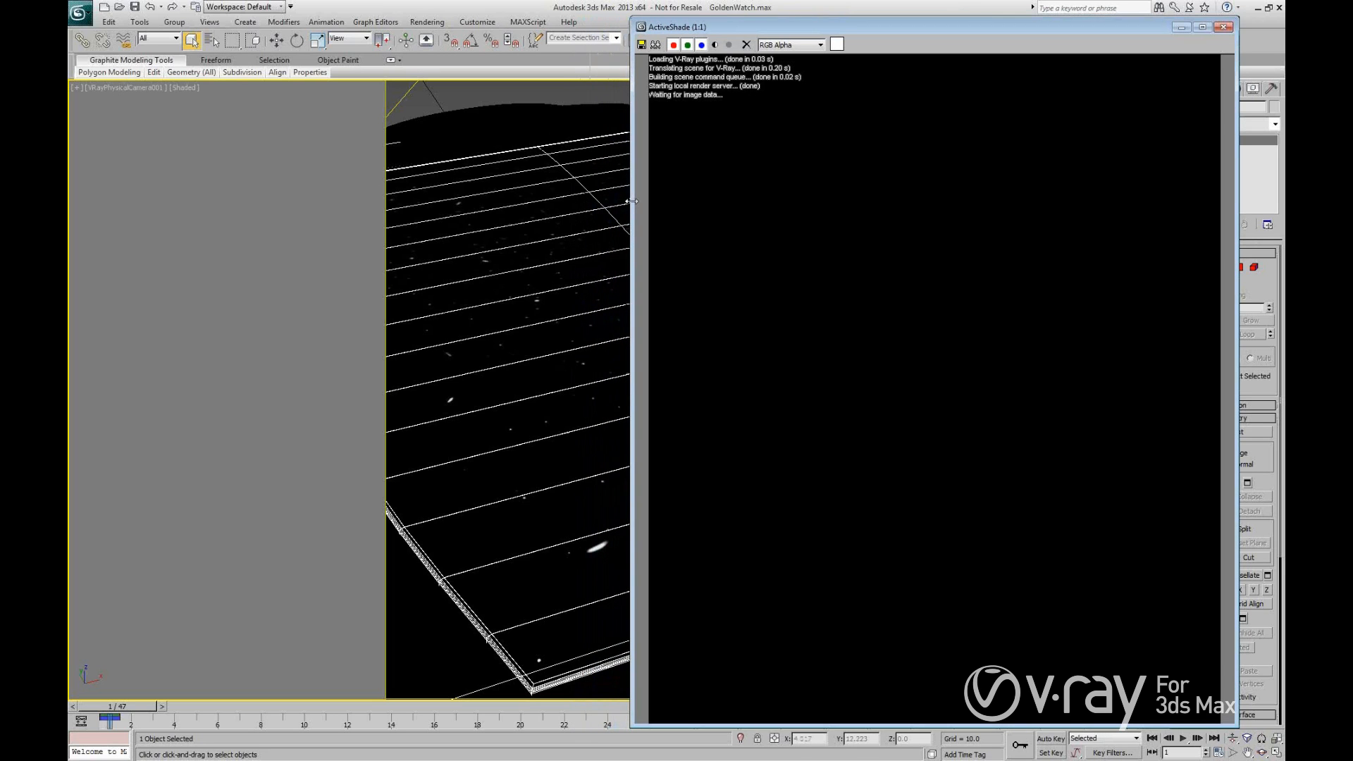
Reposition the ActiveShade window to uncover more of the camera viewport, and leave the watch glass selected.
{"action": "left_click", "coordinate": [562, 233]}
{"action": "left_click", "coordinate": [555, 135]}
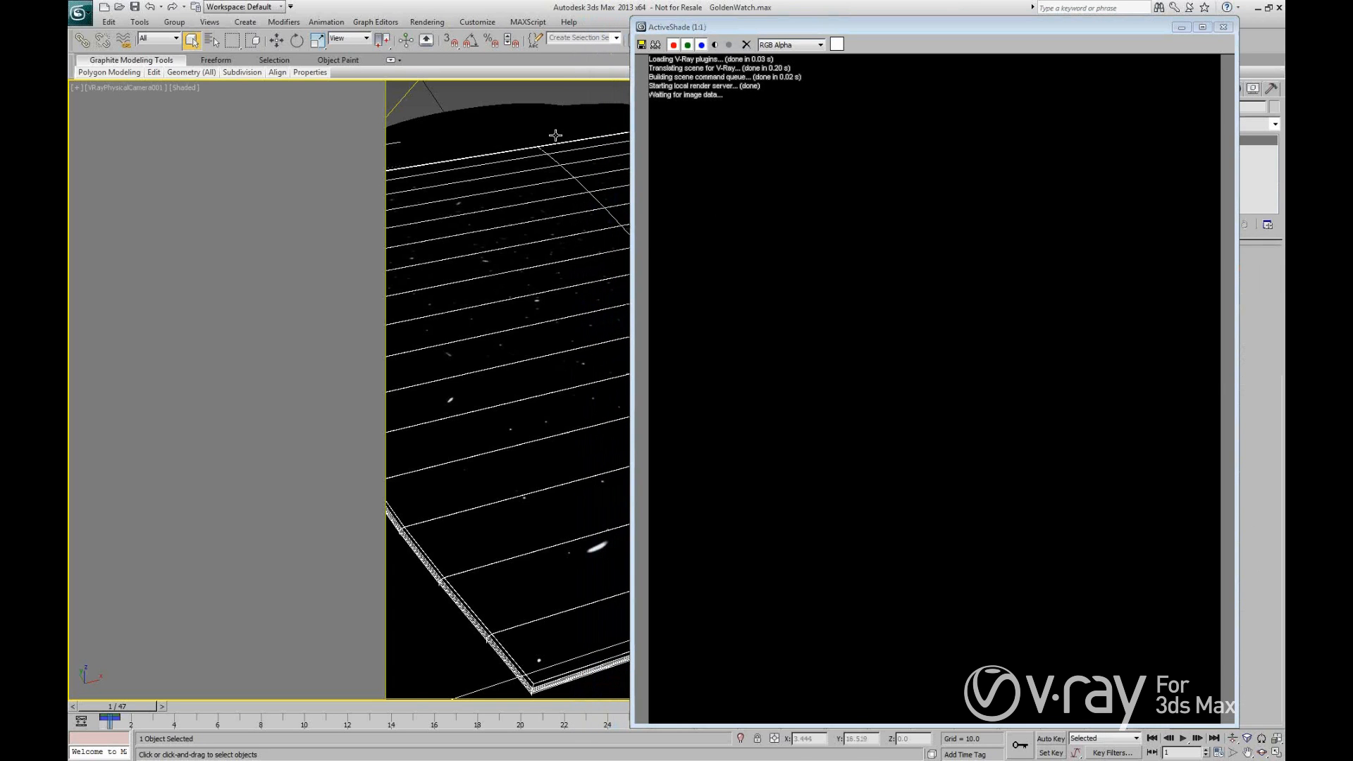
{"action": "left_click", "coordinate": [516, 110]}
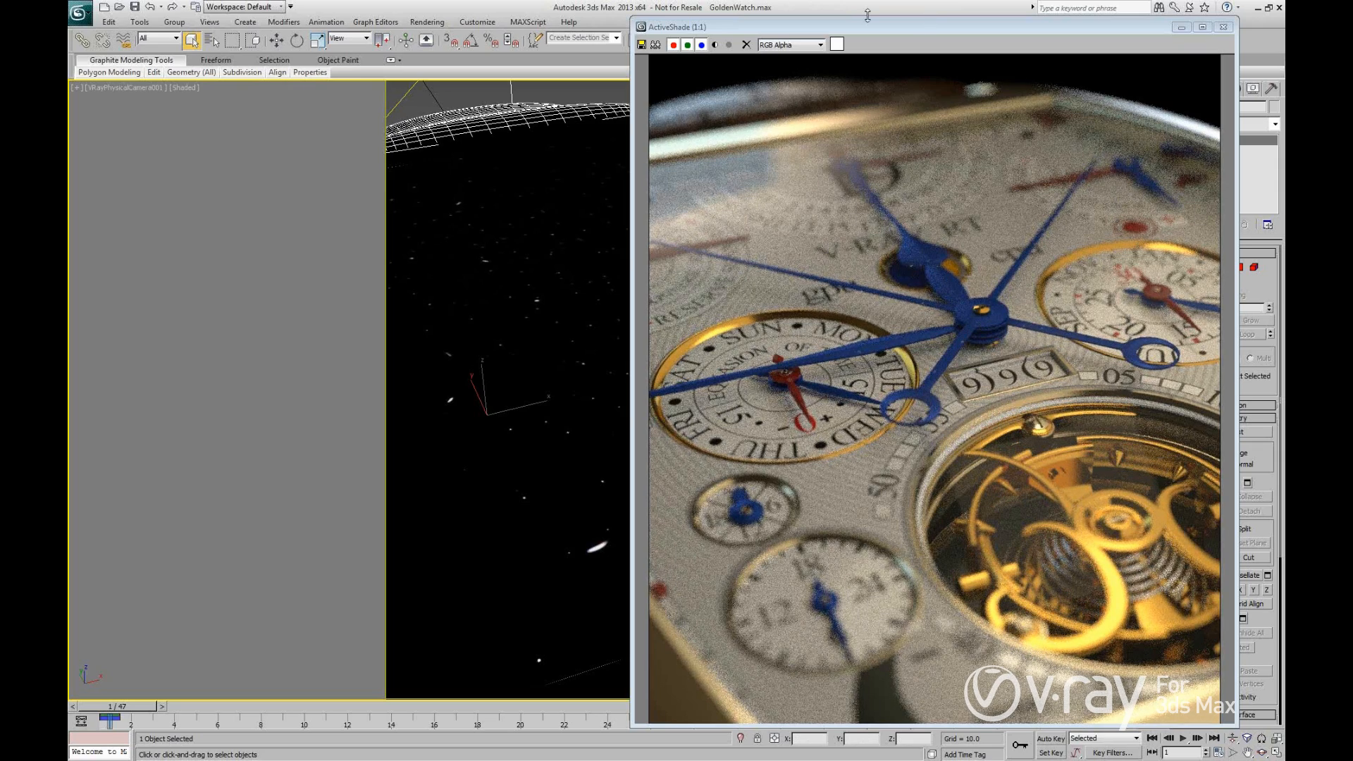
{"action": "left_click_drag", "start_coordinate": [780, 19], "coordinate": [782, 9]}
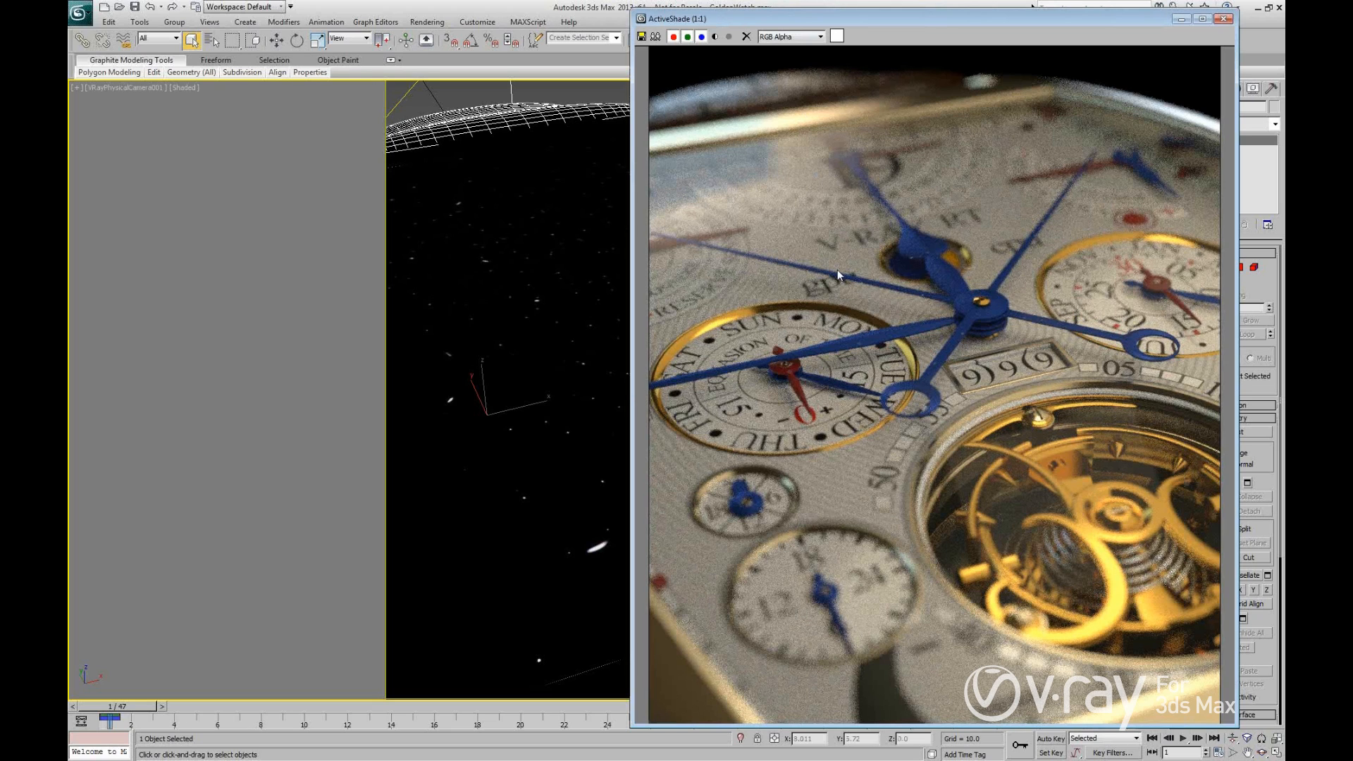
{"action": "left_click_drag", "start_coordinate": [960, 19], "coordinate": [1021, 12]}
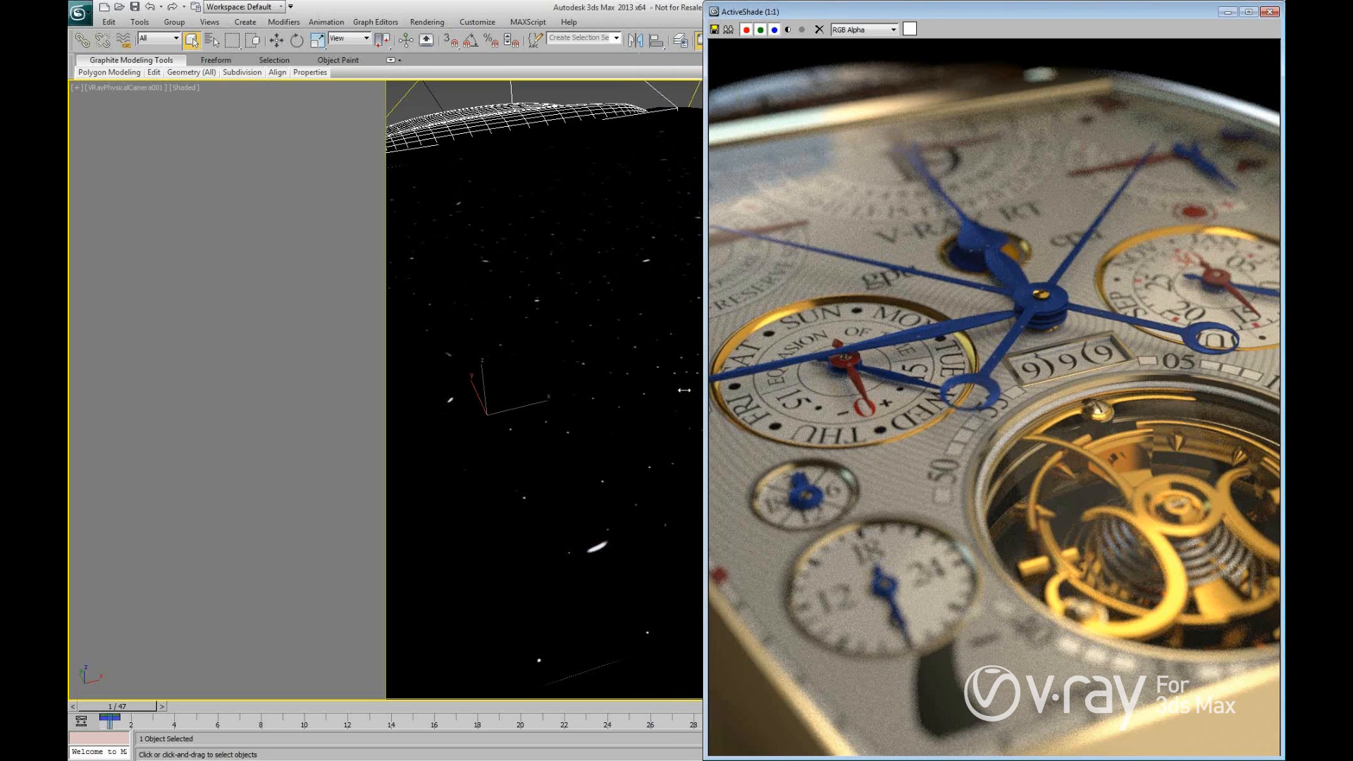
{"action": "left_click", "coordinate": [510, 397]}
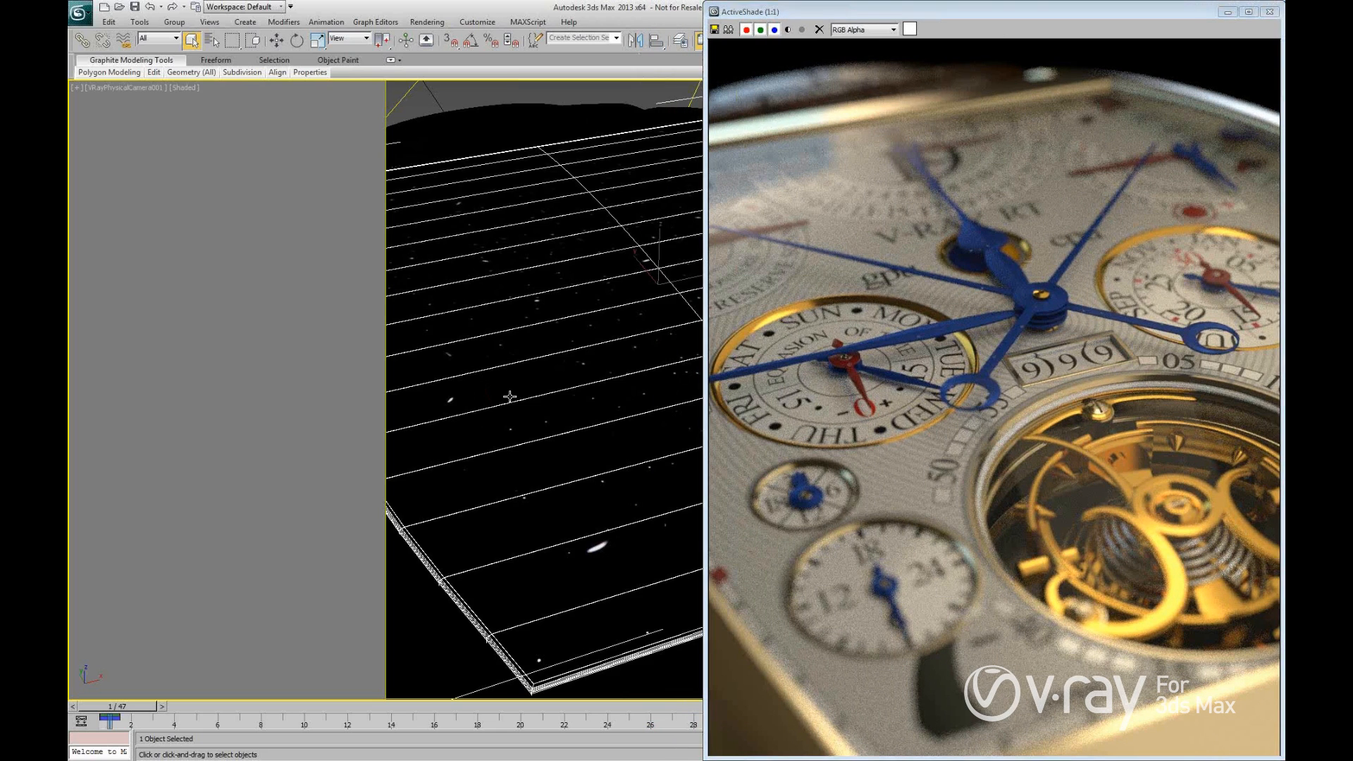
Draw a render region around the central hands and the weekday subdial, and enable zooming inside it.
{"action": "right_click", "coordinate": [955, 306]}
{"action": "left_click", "coordinate": [965, 317]}
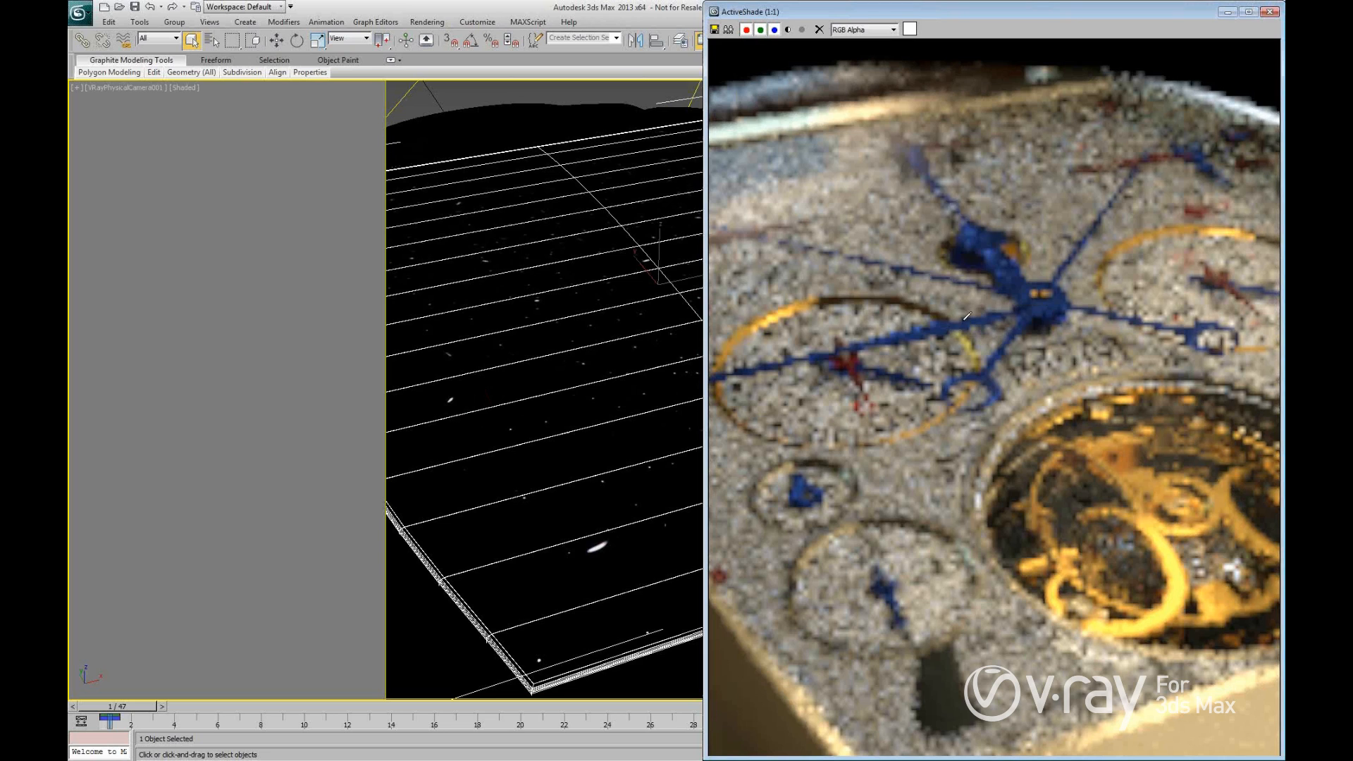
{"action": "left_click_drag", "start_coordinate": [813, 227], "coordinate": [1113, 421]}
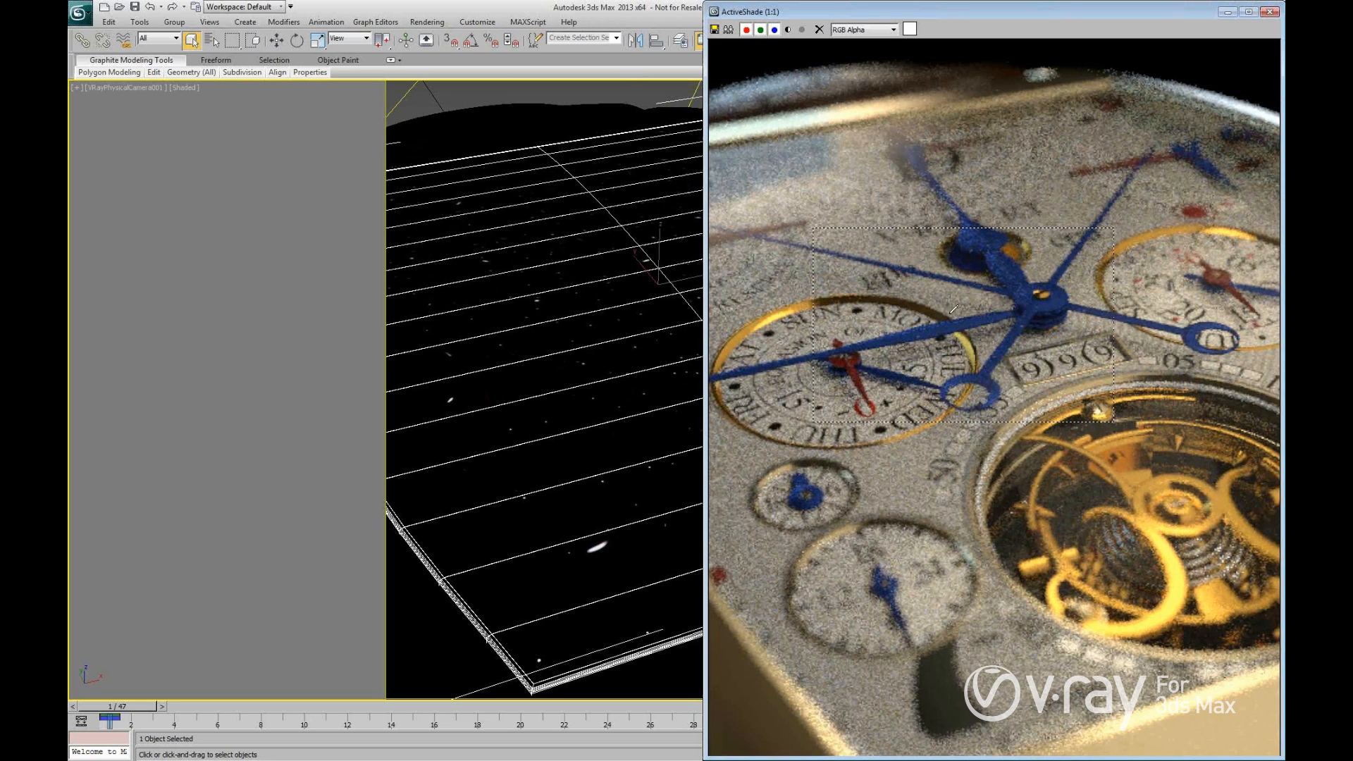
{"action": "right_click", "coordinate": [916, 319]}
{"action": "left_click", "coordinate": [953, 227]}
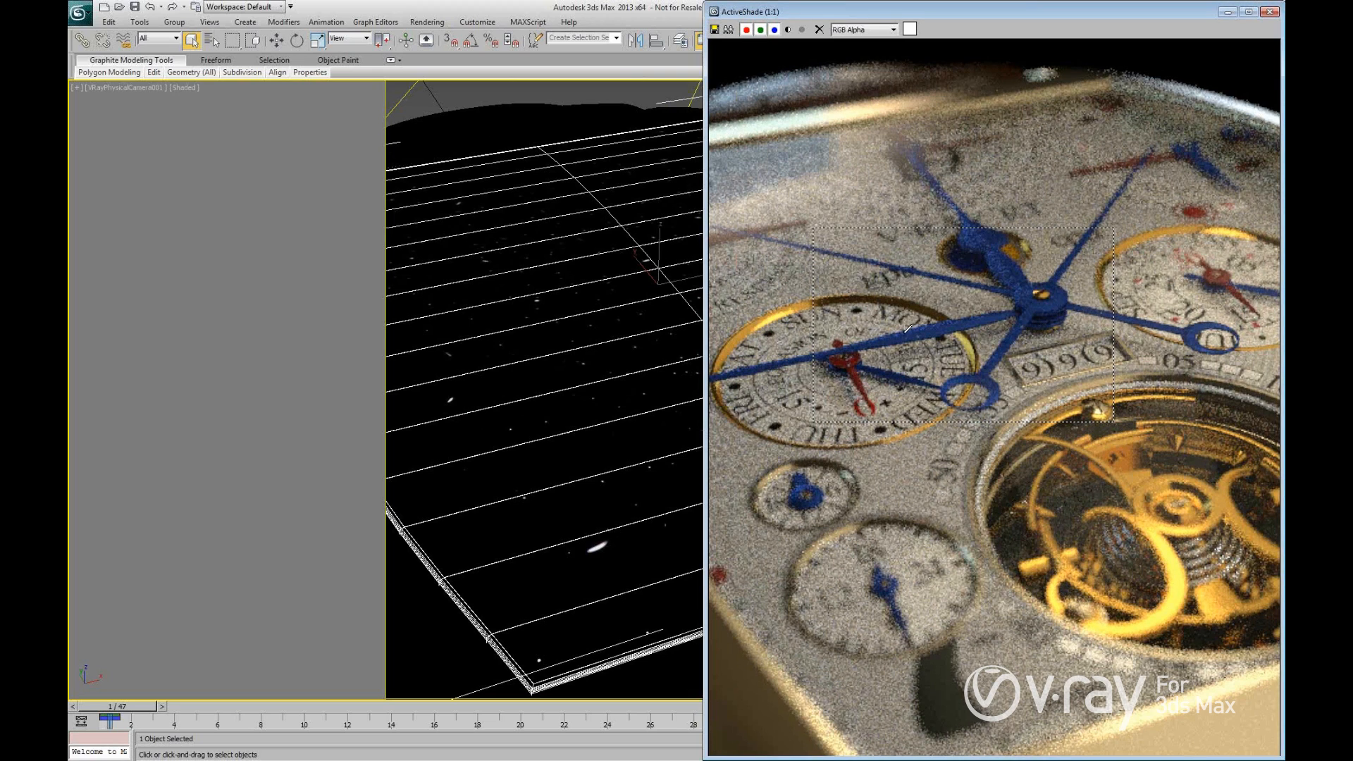
Magnify the region's contents and examine the weekday subdial and the pivot of the blue hands up close.
{"action": "middle_click_drag", "start_coordinate": [919, 327], "coordinate": [954, 324]}
{"action": "scroll", "coordinate": [954, 324], "scroll_direction": "up", "scroll_amount": 3}
{"action": "scroll", "coordinate": [954, 325], "scroll_direction": "up", "scroll_amount": 4}
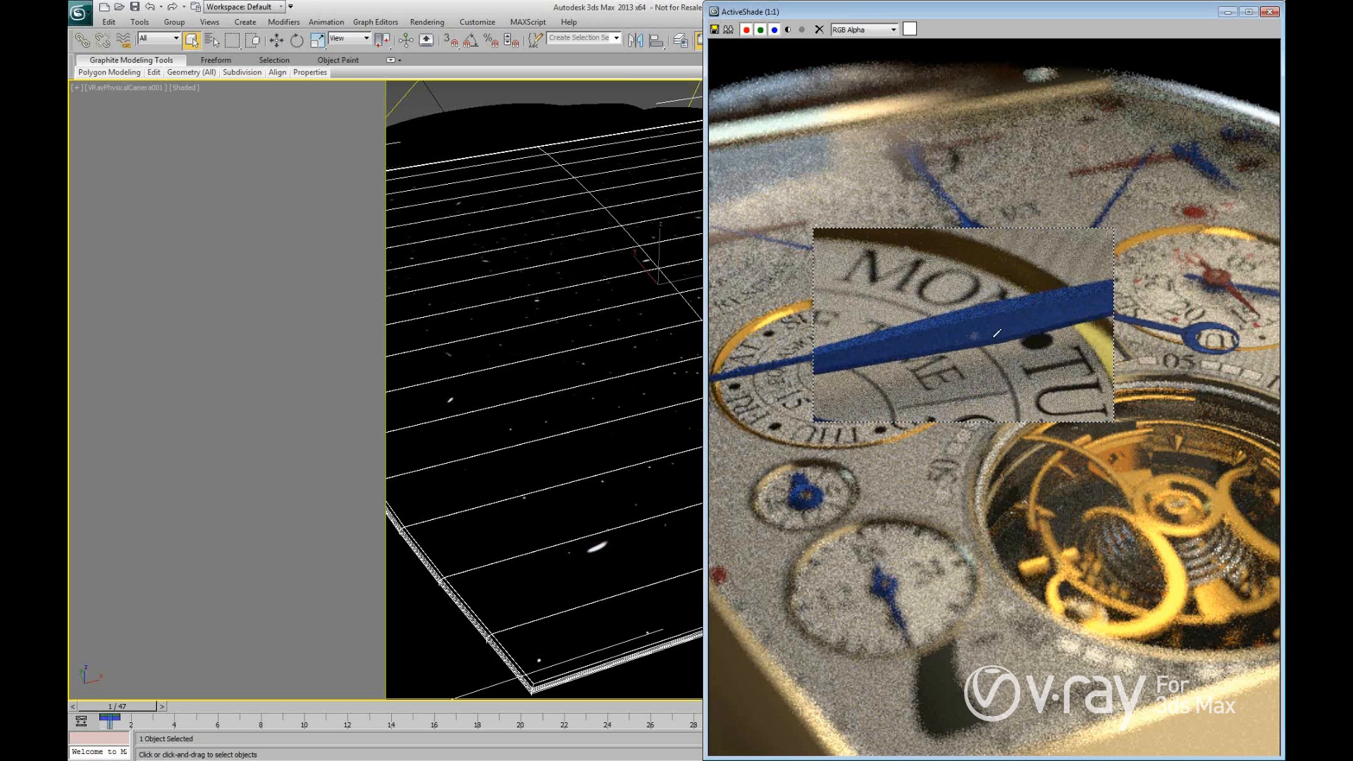
{"action": "scroll", "coordinate": [980, 315], "scroll_direction": "down", "scroll_amount": 3}
{"action": "scroll", "coordinate": [1018, 321], "scroll_direction": "up", "scroll_amount": 3}
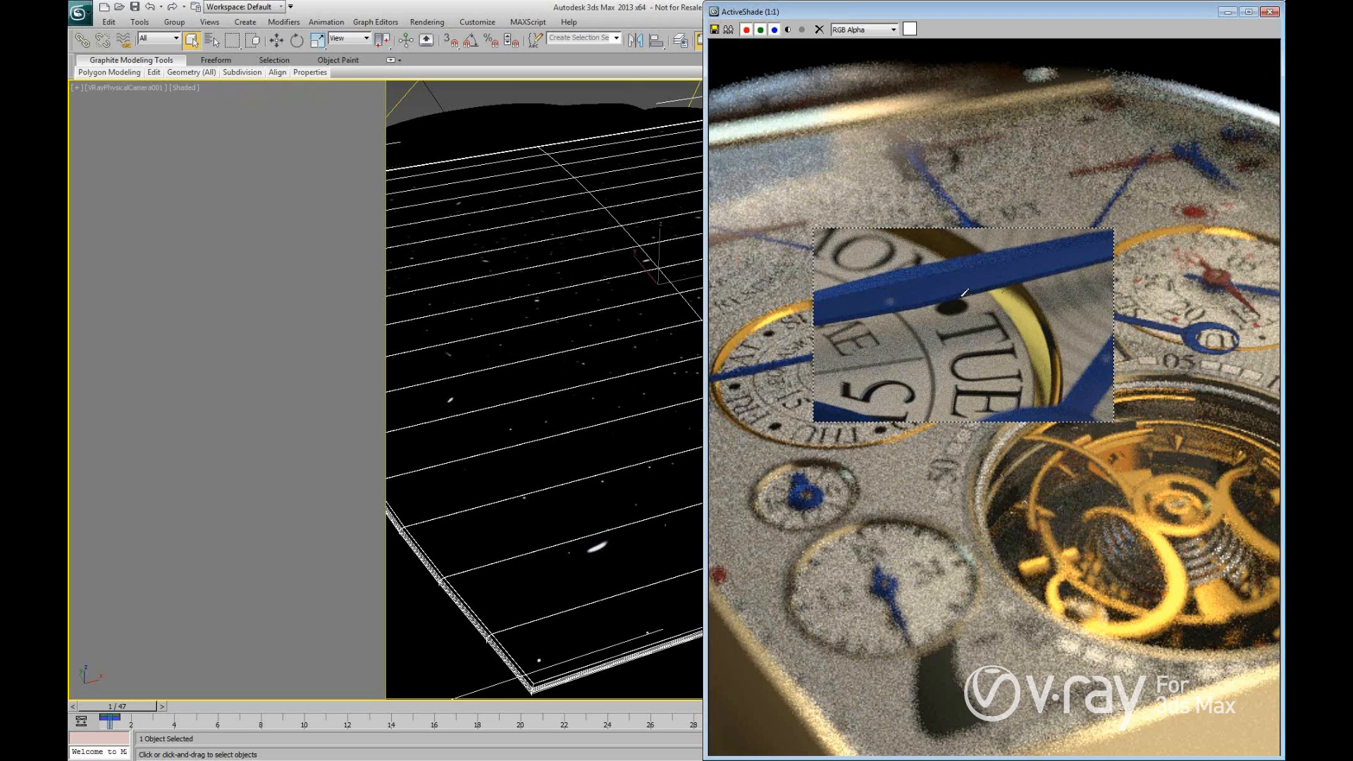
{"action": "middle_click_drag", "start_coordinate": [1040, 311], "coordinate": [984, 312]}
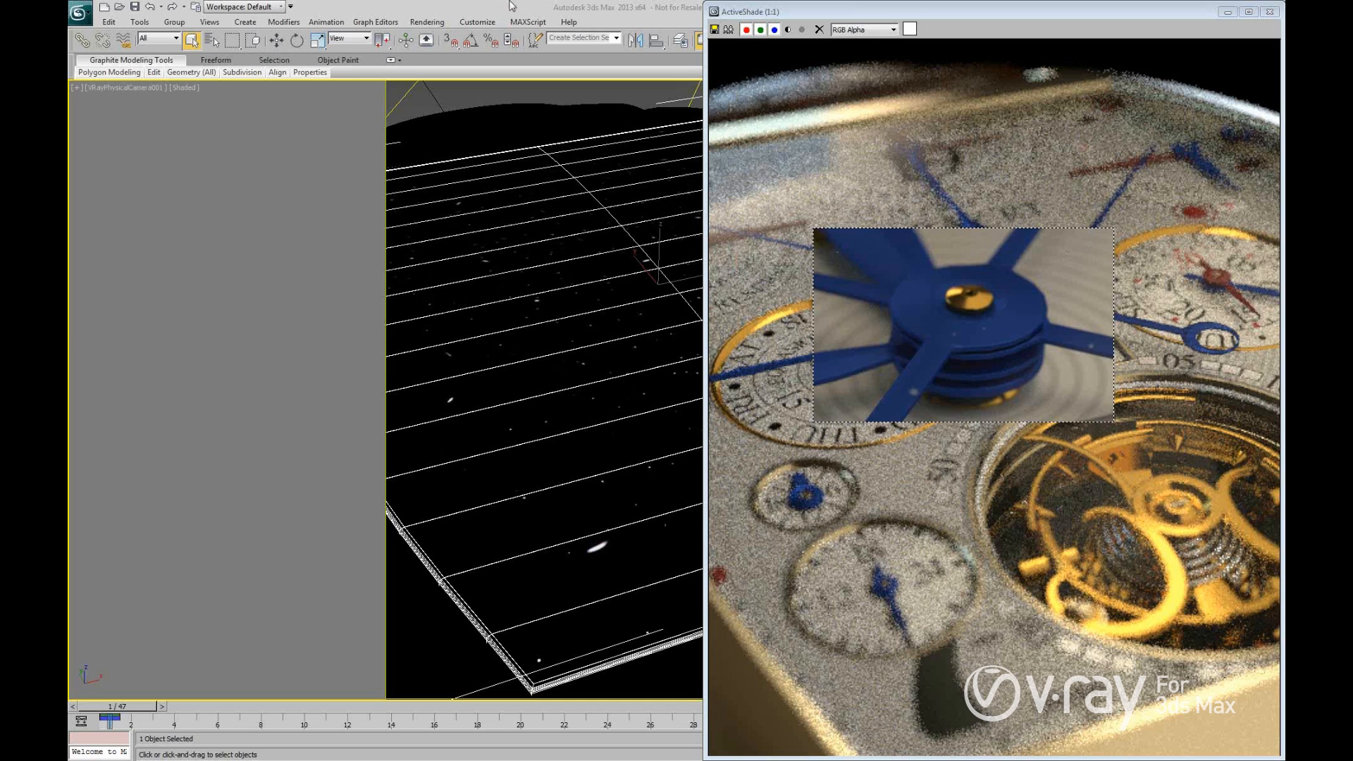
Open the V-Ray RT render setup, close the ActiveShade window and review the available engine types, keeping CUDA (single kernel).
{"action": "left_click", "coordinate": [1228, 12]}
{"action": "left_click", "coordinate": [795, 41]}
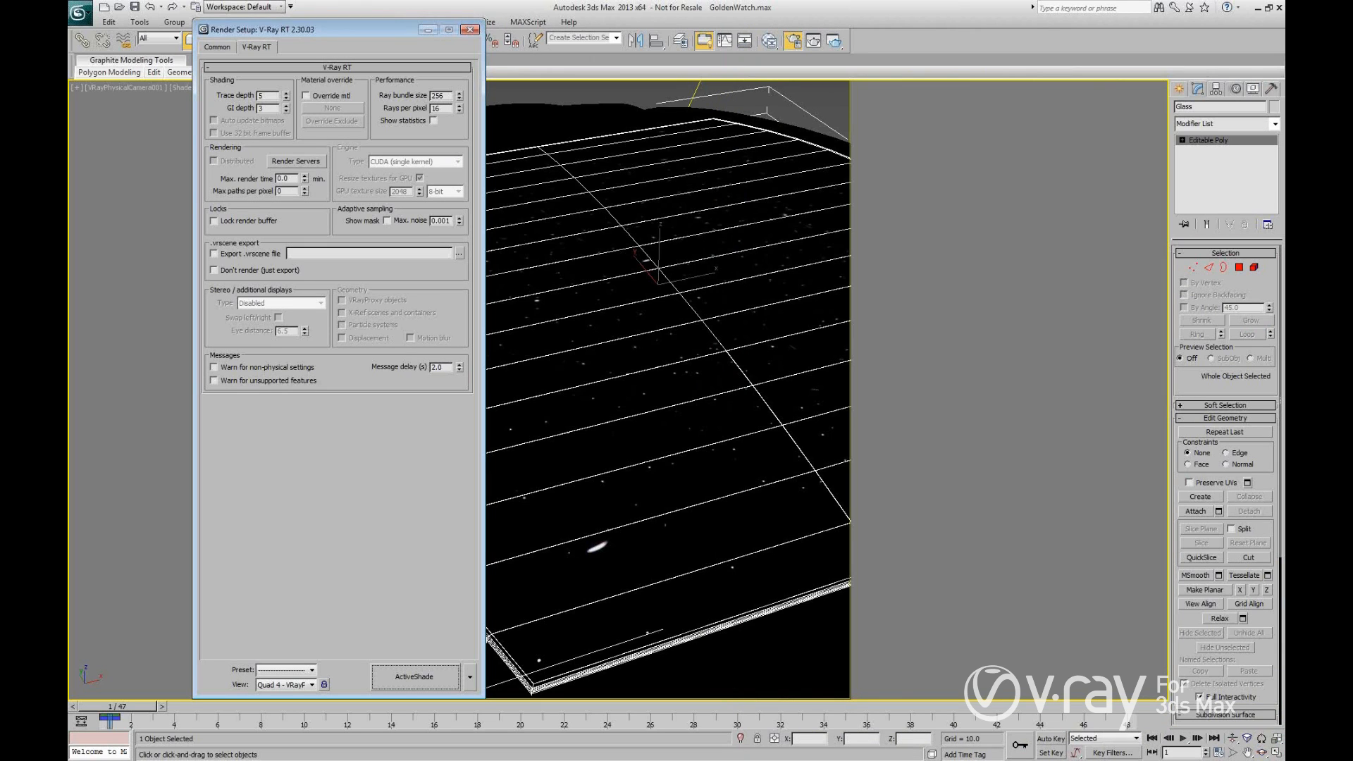
{"action": "left_click", "coordinate": [414, 676]}
{"action": "left_click_drag", "start_coordinate": [770, 12], "coordinate": [749, 12]}
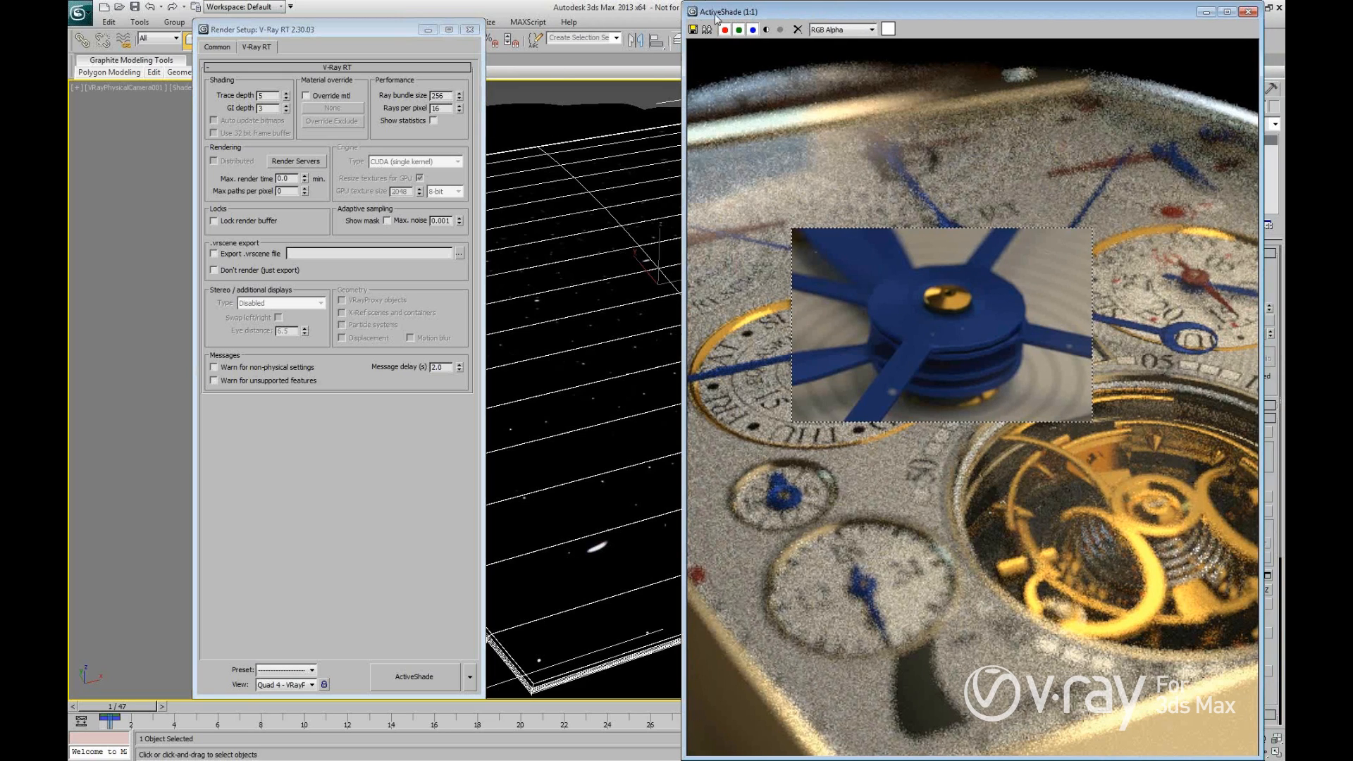
{"action": "double_click", "coordinate": [691, 10]}
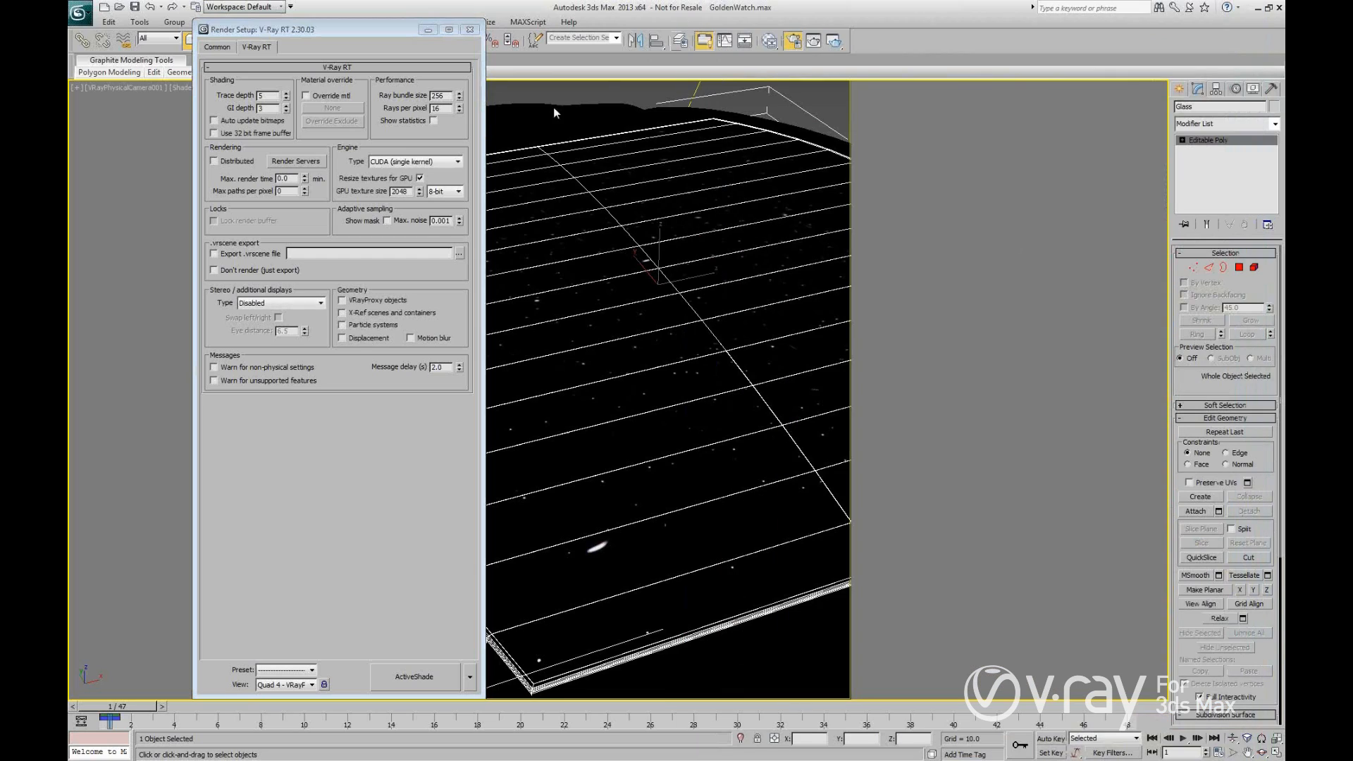
{"action": "left_click", "coordinate": [414, 162]}
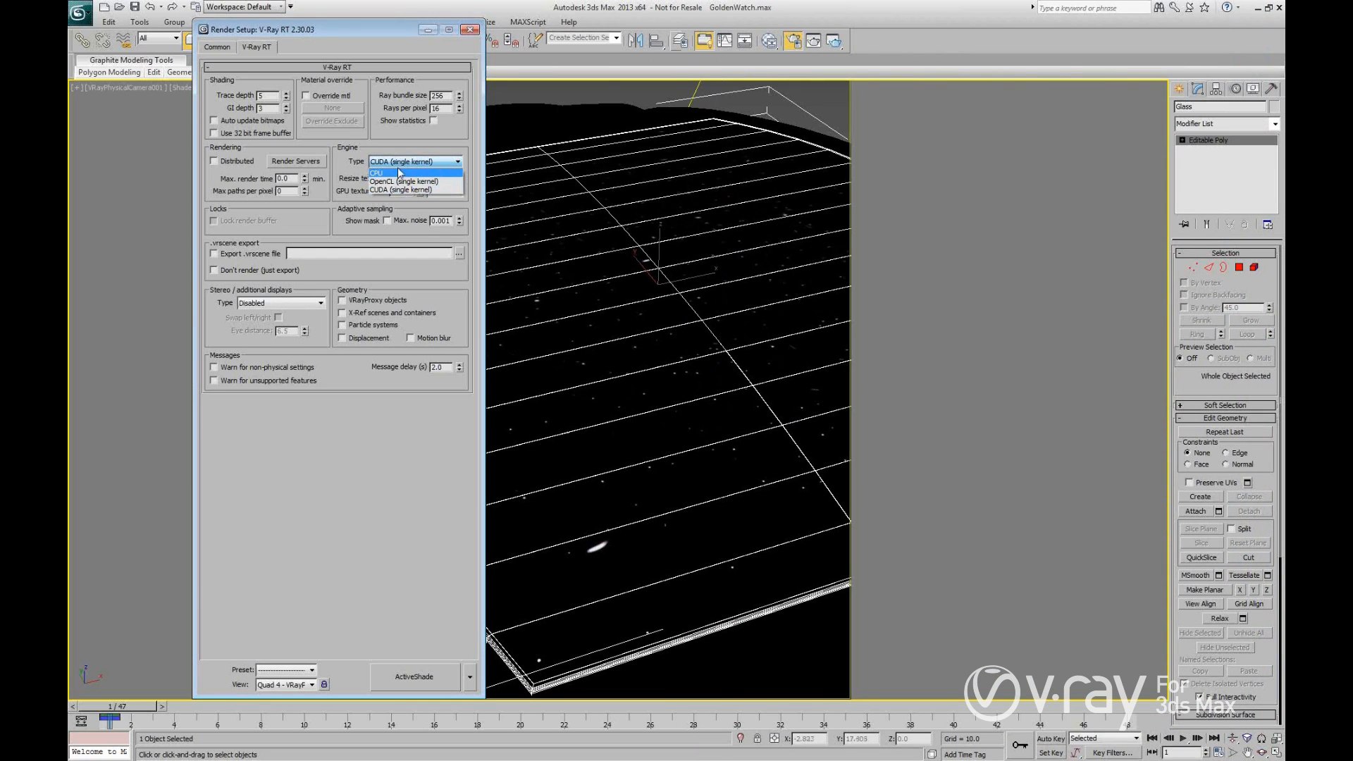
{"action": "left_click_drag", "start_coordinate": [379, 29], "coordinate": [380, 16]}
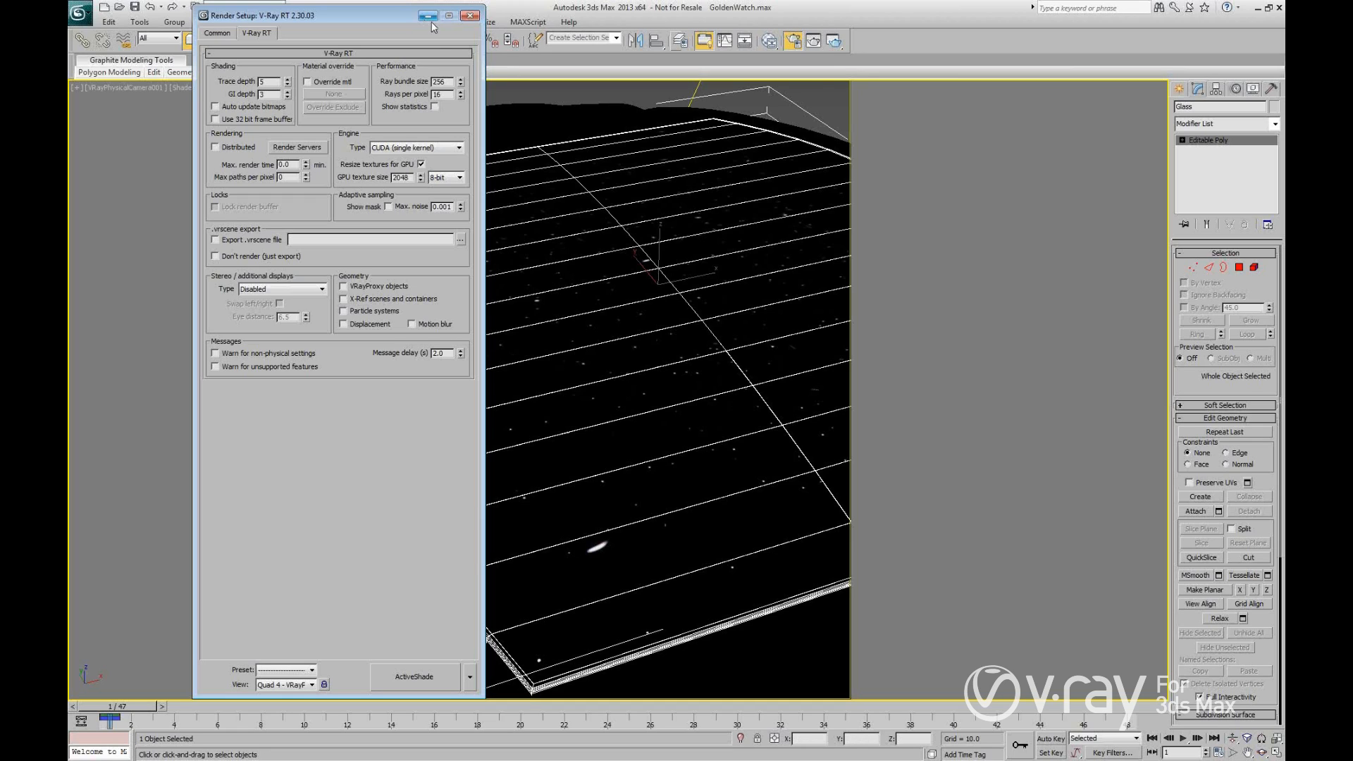
Restart ActiveShade on the full camera view, place its window beside the command panel and close the render setup.
{"action": "left_click", "coordinate": [834, 43]}
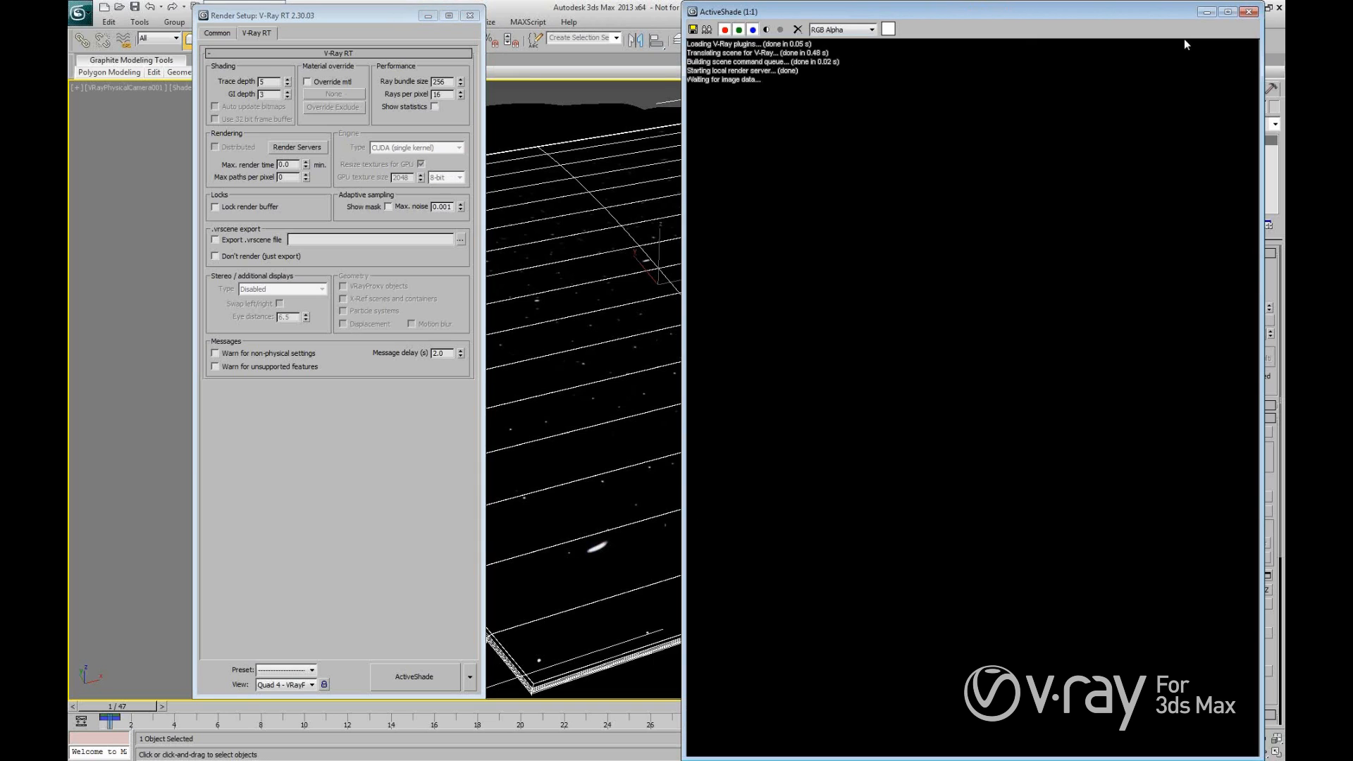
{"action": "left_click_drag", "start_coordinate": [1119, 10], "coordinate": [959, 13]}
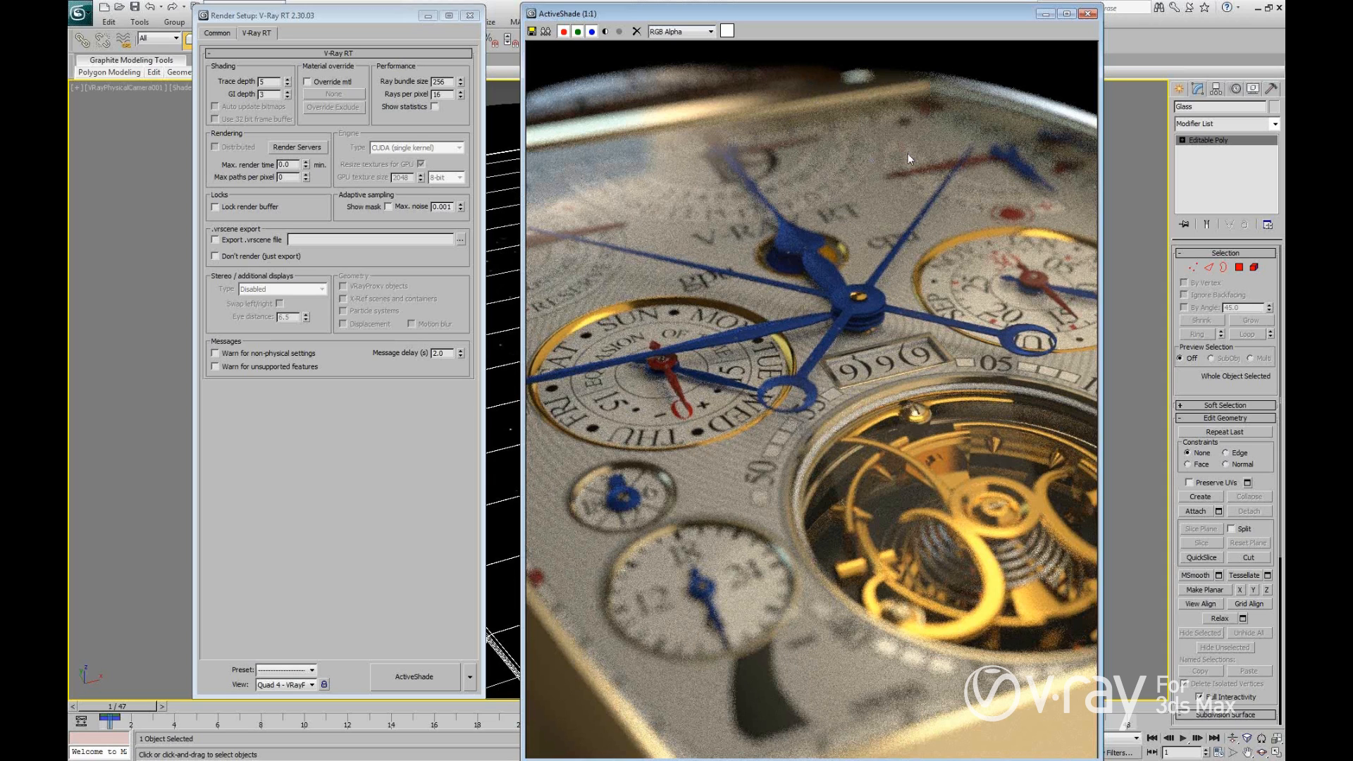
{"action": "left_click", "coordinate": [470, 15]}
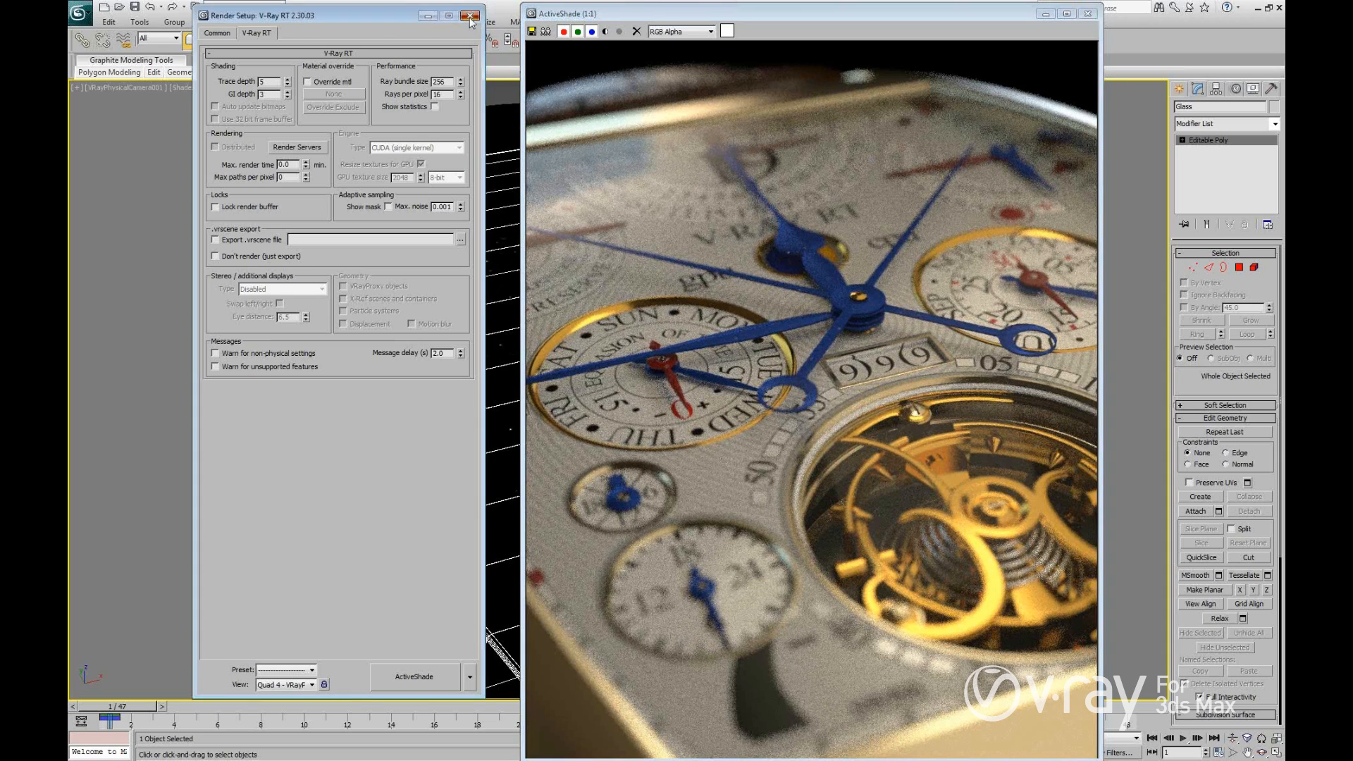
{"action": "mouse_move", "coordinate": [680, 17]}
{"action": "left_mouse_down"}
{"action": "mouse_move", "coordinate": [637, 19]}
{"action": "mouse_move", "coordinate": [665, 18]}
{"action": "left_mouse_up"}
Select the viewport's V-Ray physical camera and examine its bokeh, depth-of-field and sampling parameters beside the render.
{"action": "left_click", "coordinate": [119, 97]}
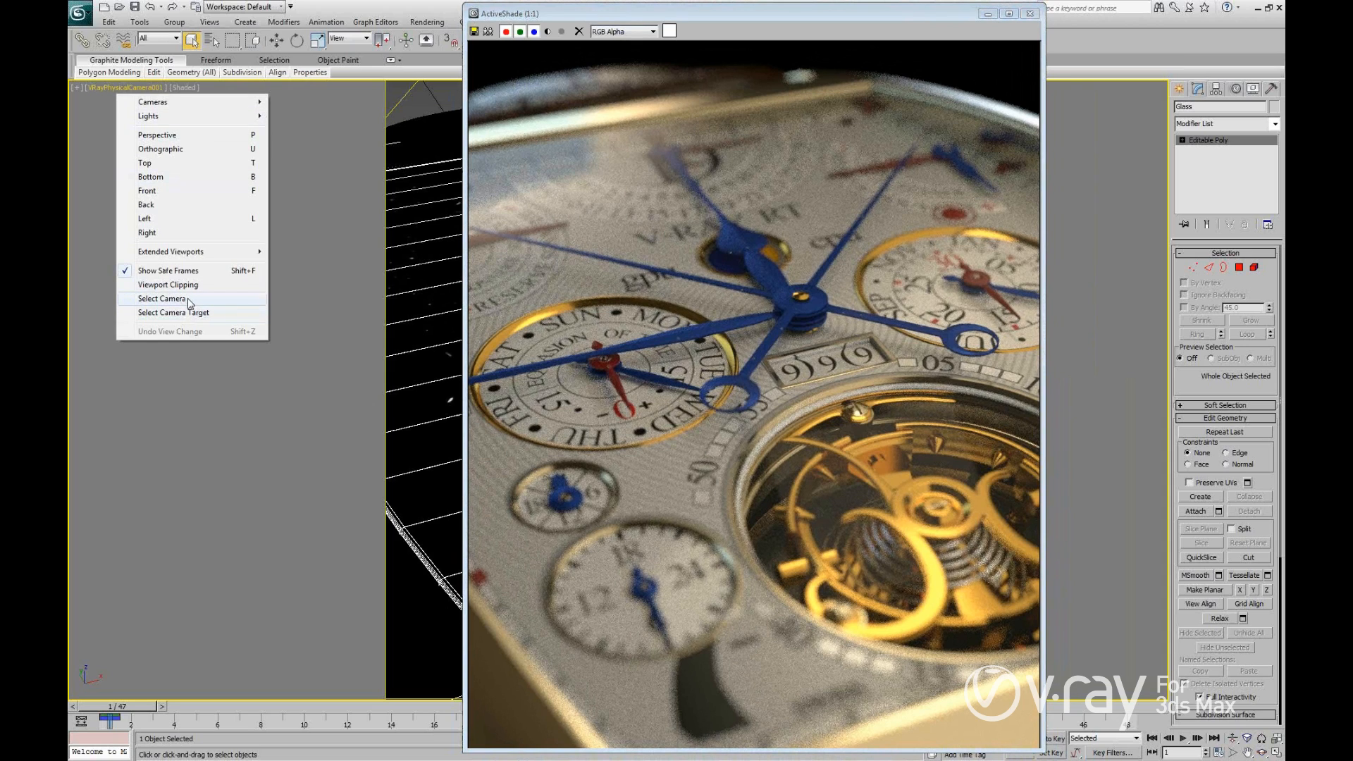
{"action": "left_click", "coordinate": [189, 302]}
{"action": "scroll", "coordinate": [1184, 579], "scroll_direction": "down", "scroll_amount": 4}
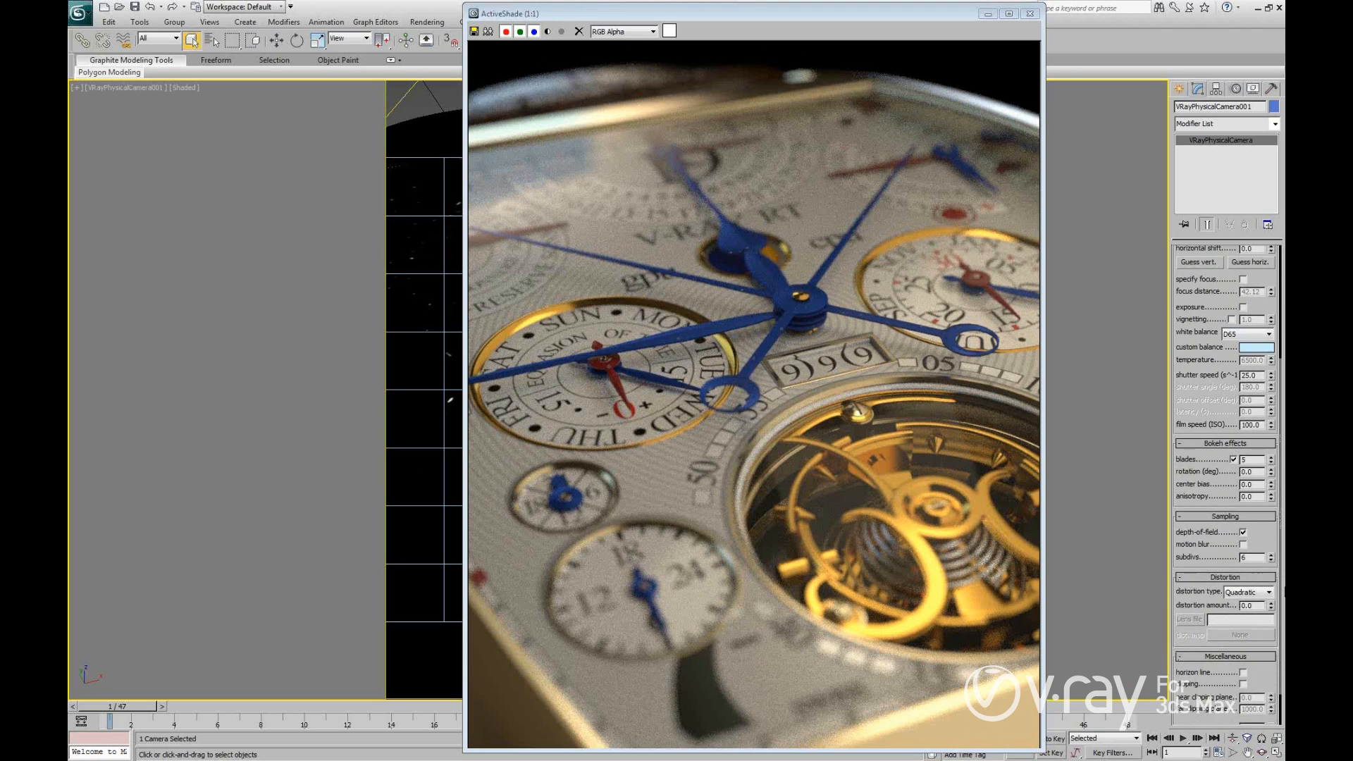
{"action": "left_click", "coordinate": [1248, 553]}
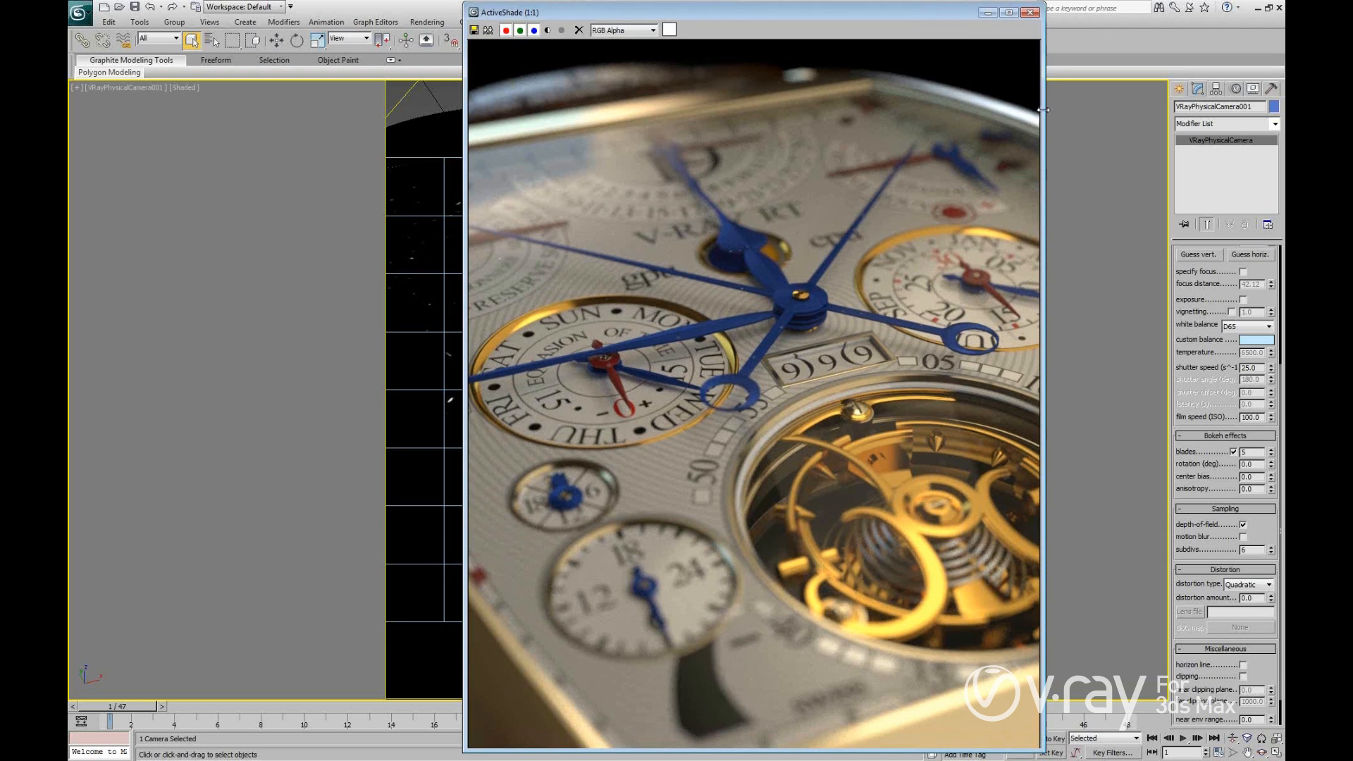
{"action": "left_click_drag", "start_coordinate": [1043, 109], "coordinate": [1041, 108]}
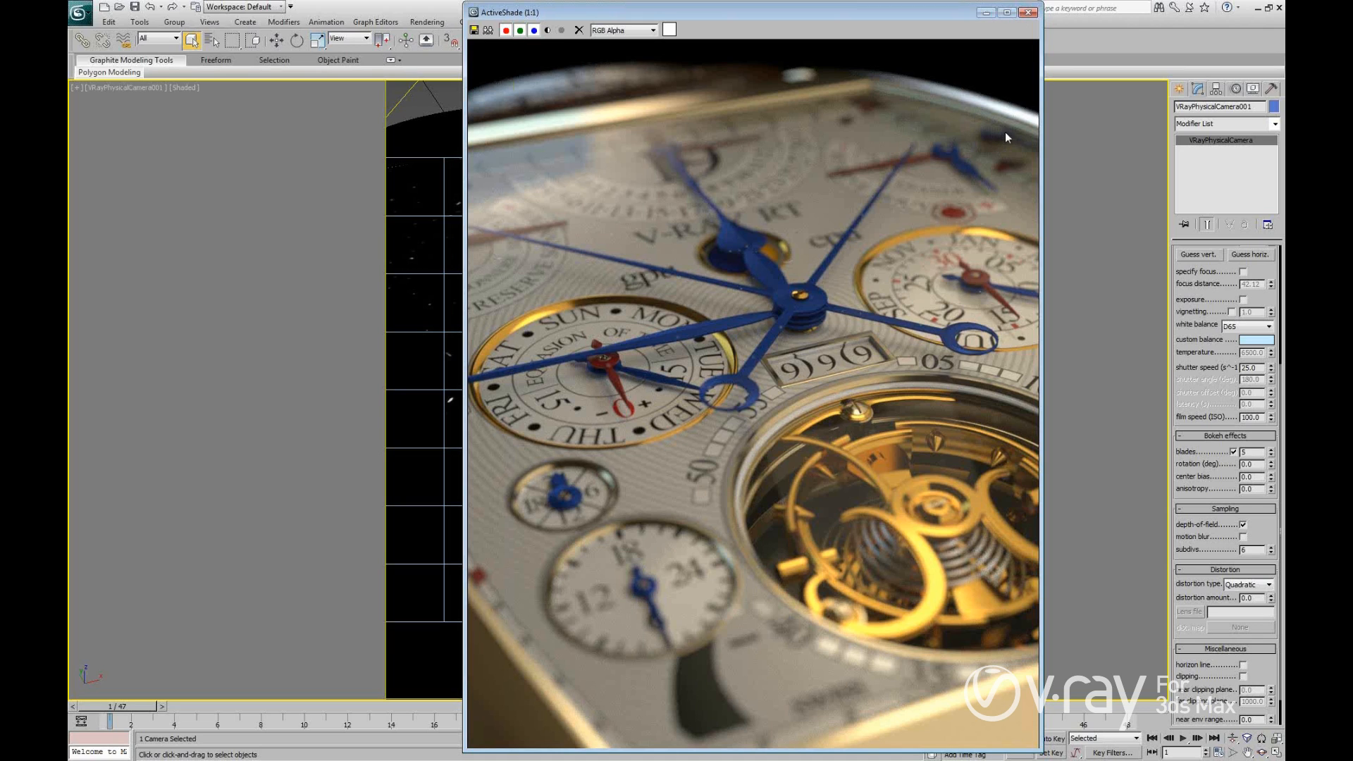
Review the file formats available for saving the ActiveShade image, choose RPF Image File, and leave without saving.
{"action": "left_click", "coordinate": [473, 31]}
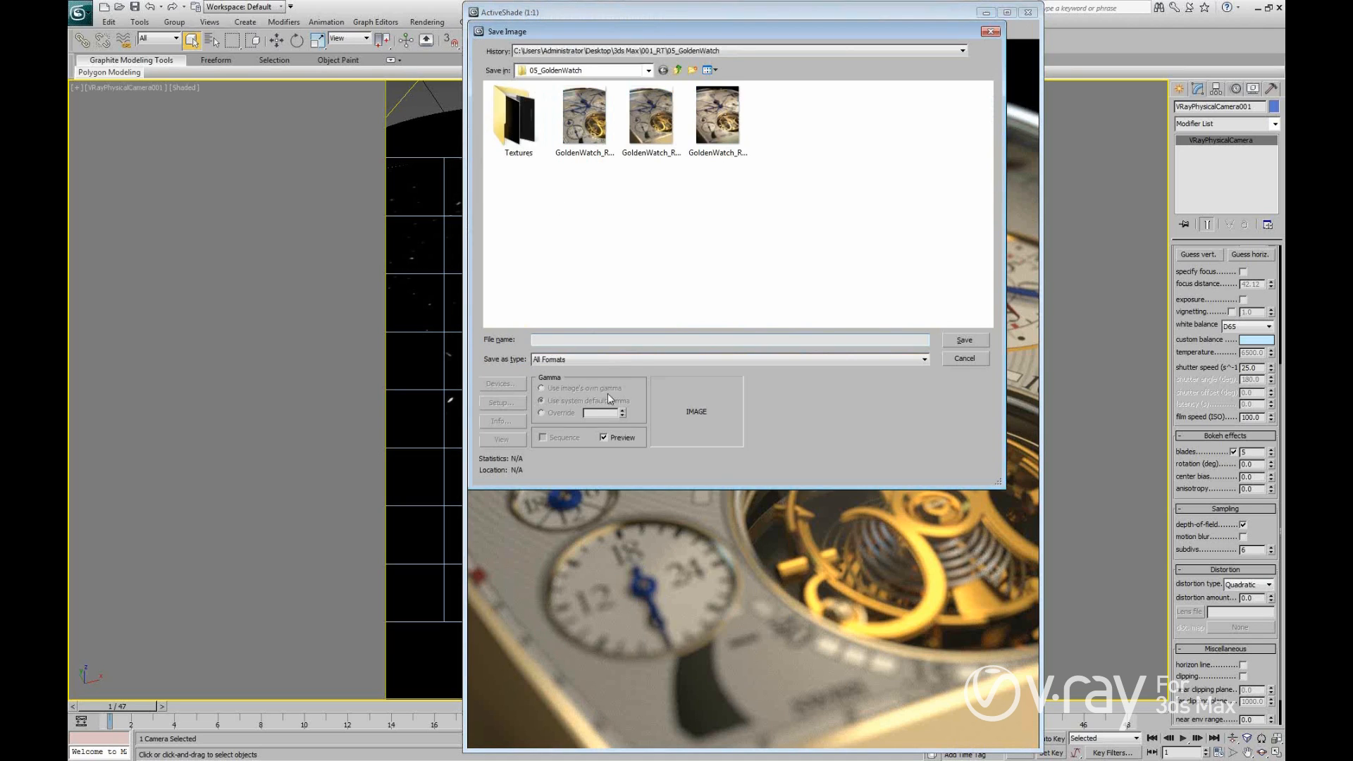
{"action": "left_click", "coordinate": [617, 360]}
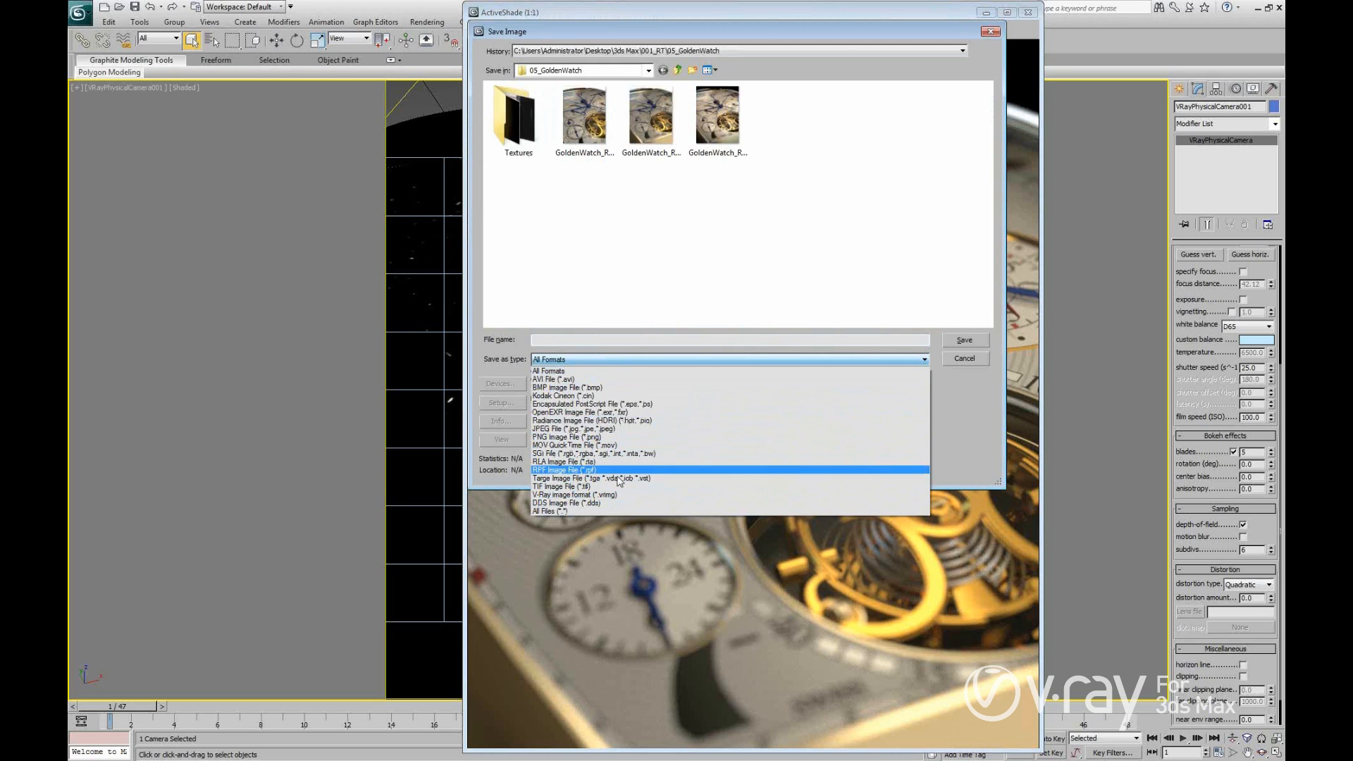
{"action": "left_click", "coordinate": [617, 302]}
{"action": "left_click", "coordinate": [601, 359]}
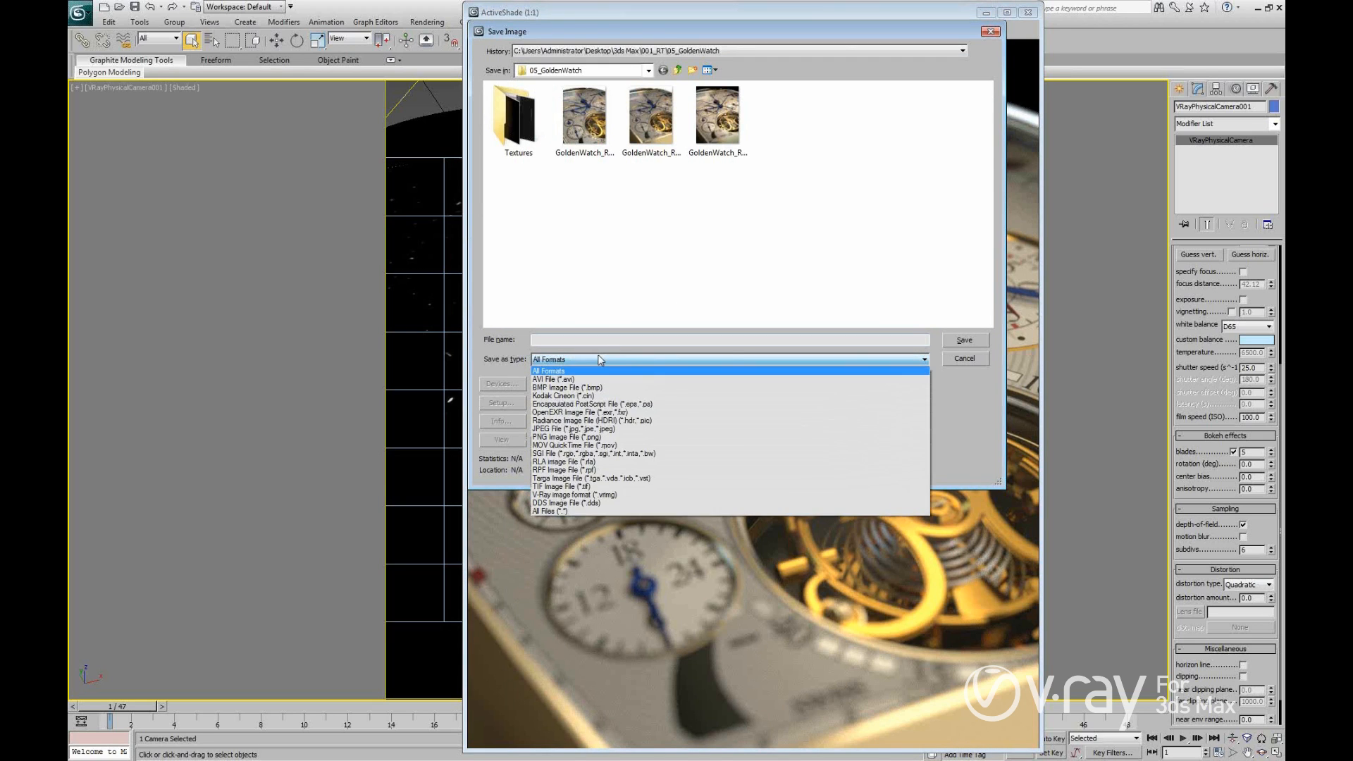
{"action": "left_click", "coordinate": [599, 470]}
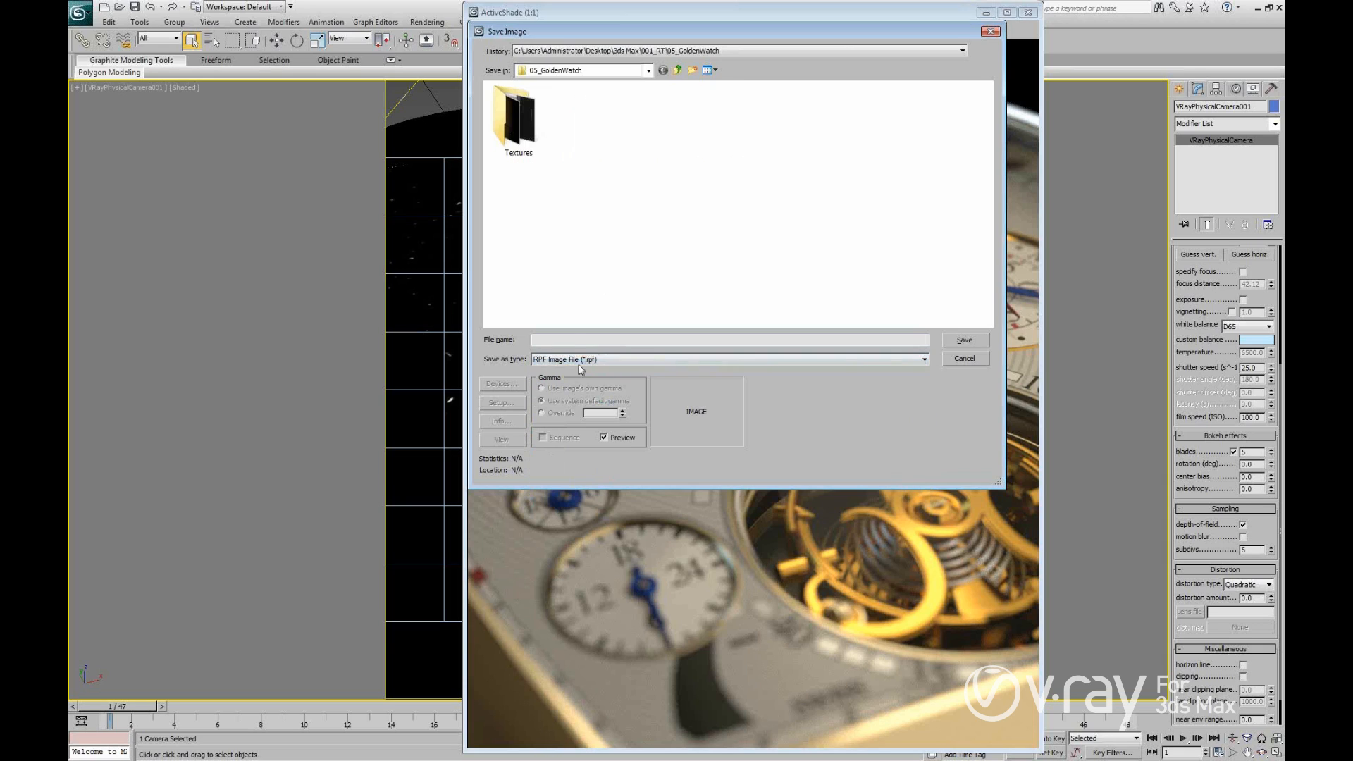
{"action": "left_click", "coordinate": [553, 337]}
{"action": "left_click_drag", "start_coordinate": [627, 31], "coordinate": [627, 52]}
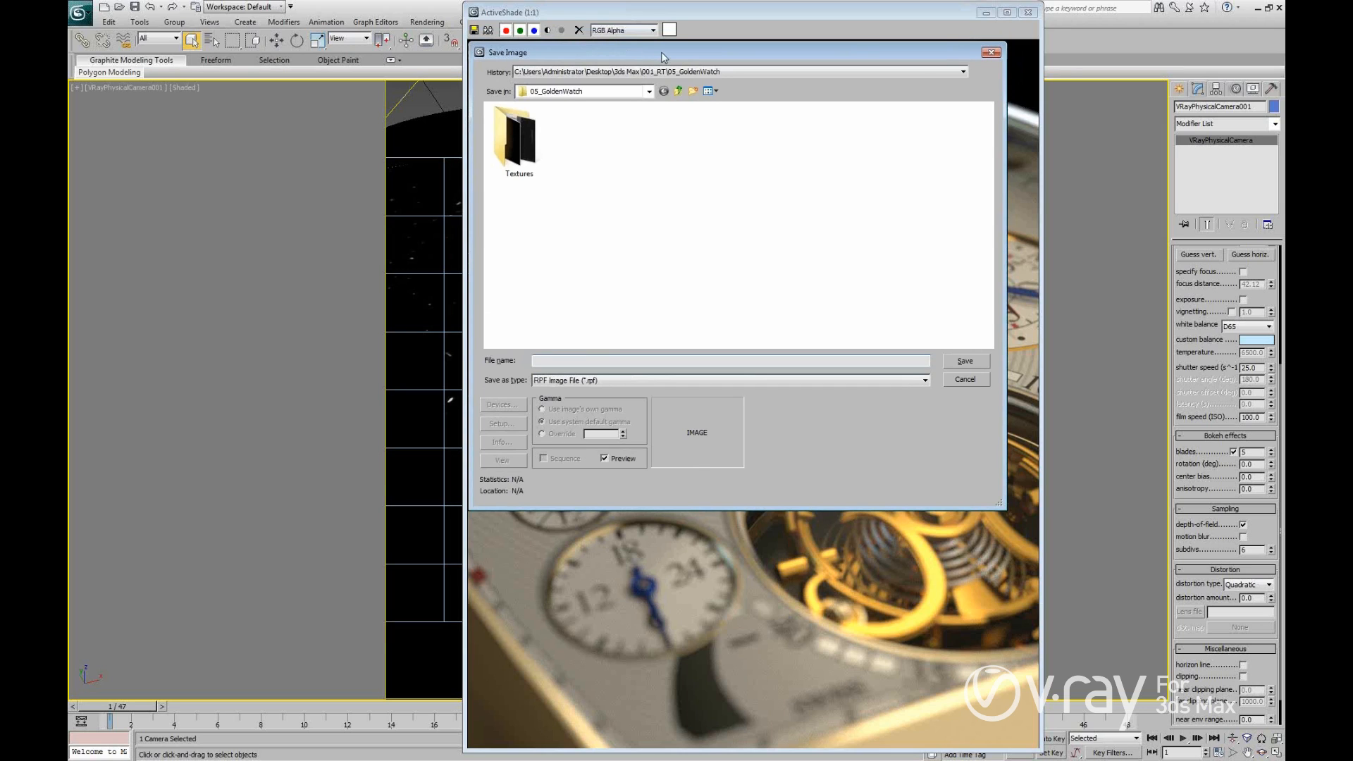
{"action": "left_click_drag", "start_coordinate": [663, 52], "coordinate": [727, 53]}
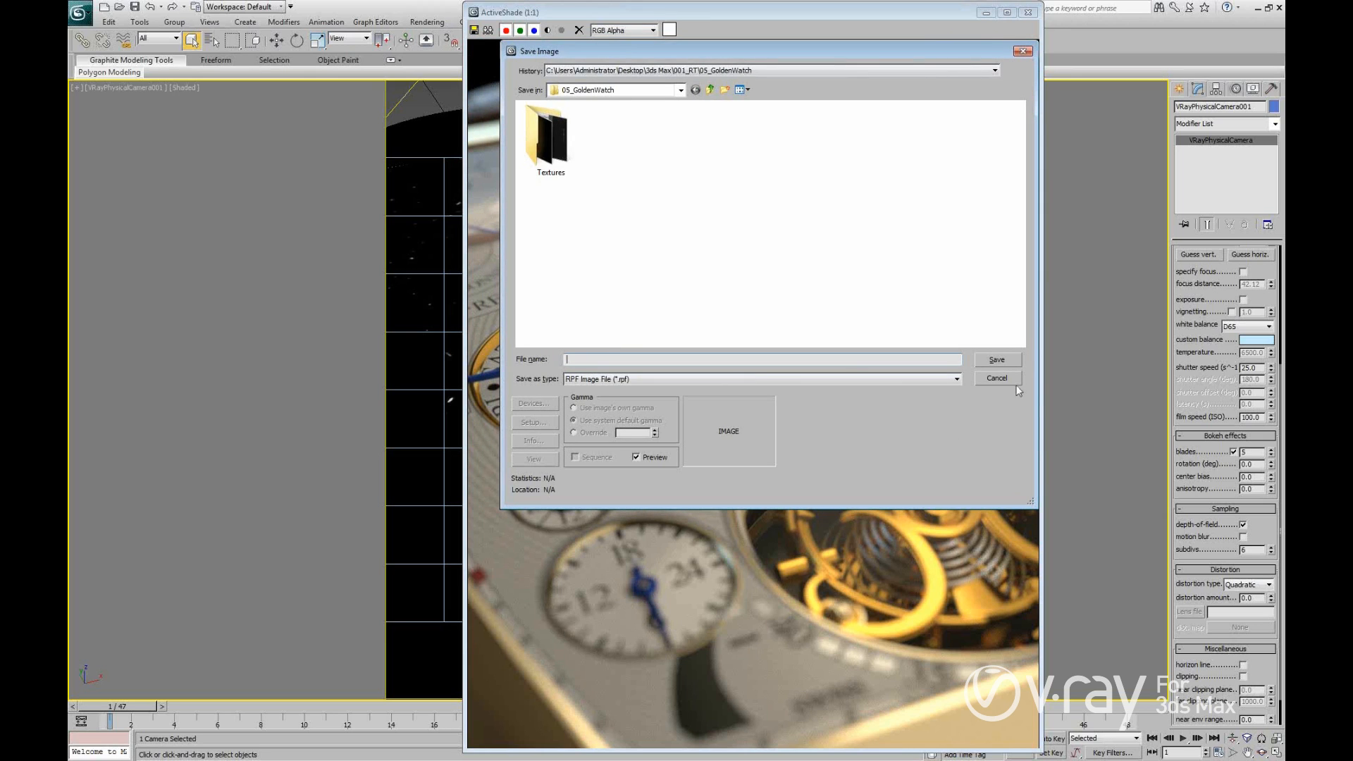
{"action": "left_click", "coordinate": [997, 379]}
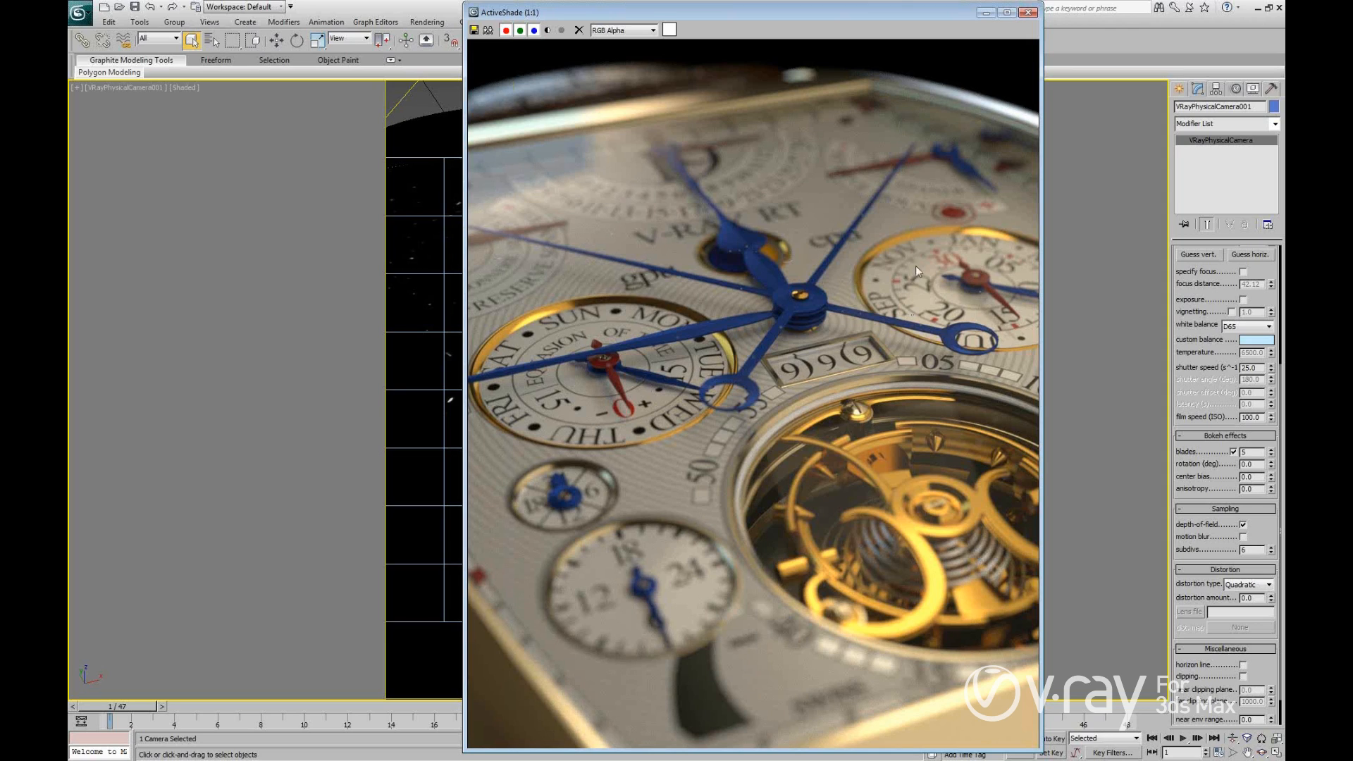
Close the ActiveShade window and switch from the single camera view to the four-viewport layout.
{"action": "left_click", "coordinate": [1028, 12]}
{"action": "left_click", "coordinate": [561, 378]}
{"action": "key", "text": "alt+w"}
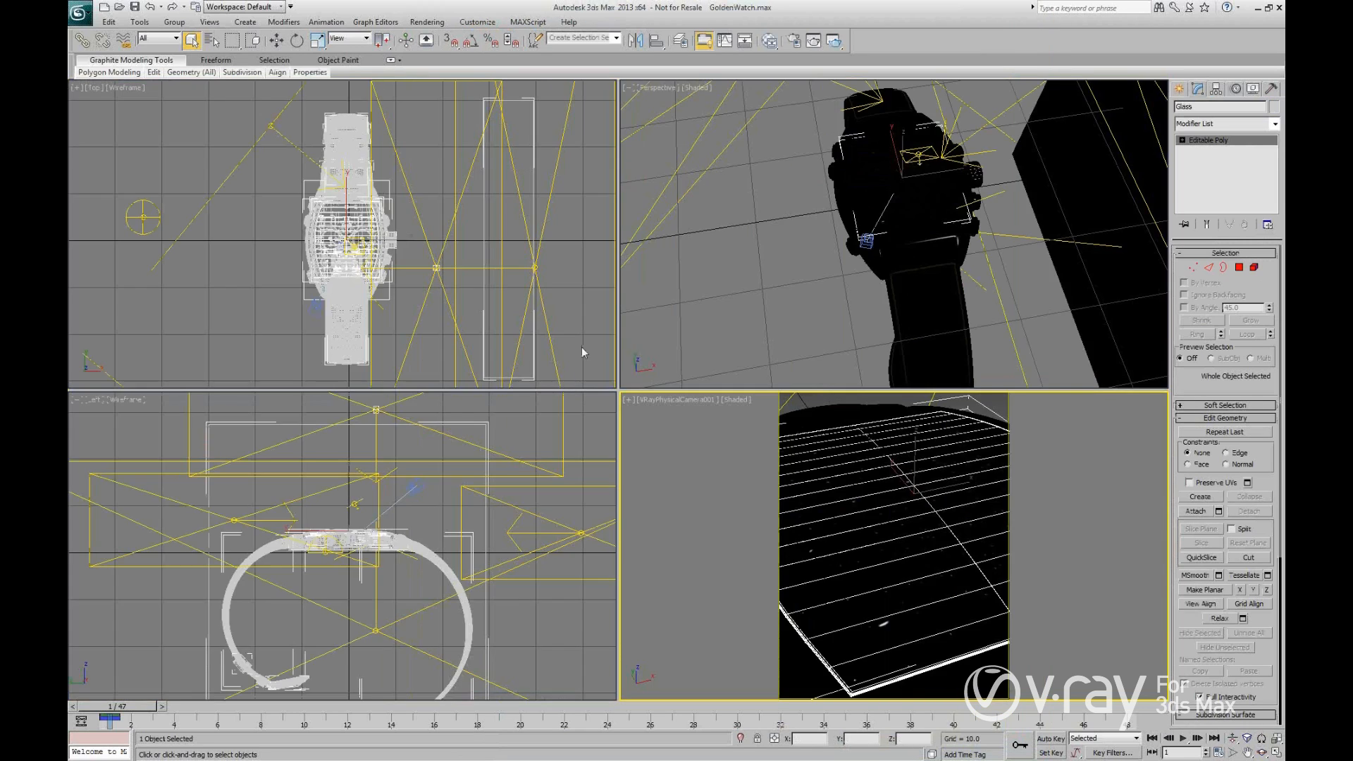
{"action": "middle_click_drag", "start_coordinate": [492, 511], "coordinate": [512, 493]}
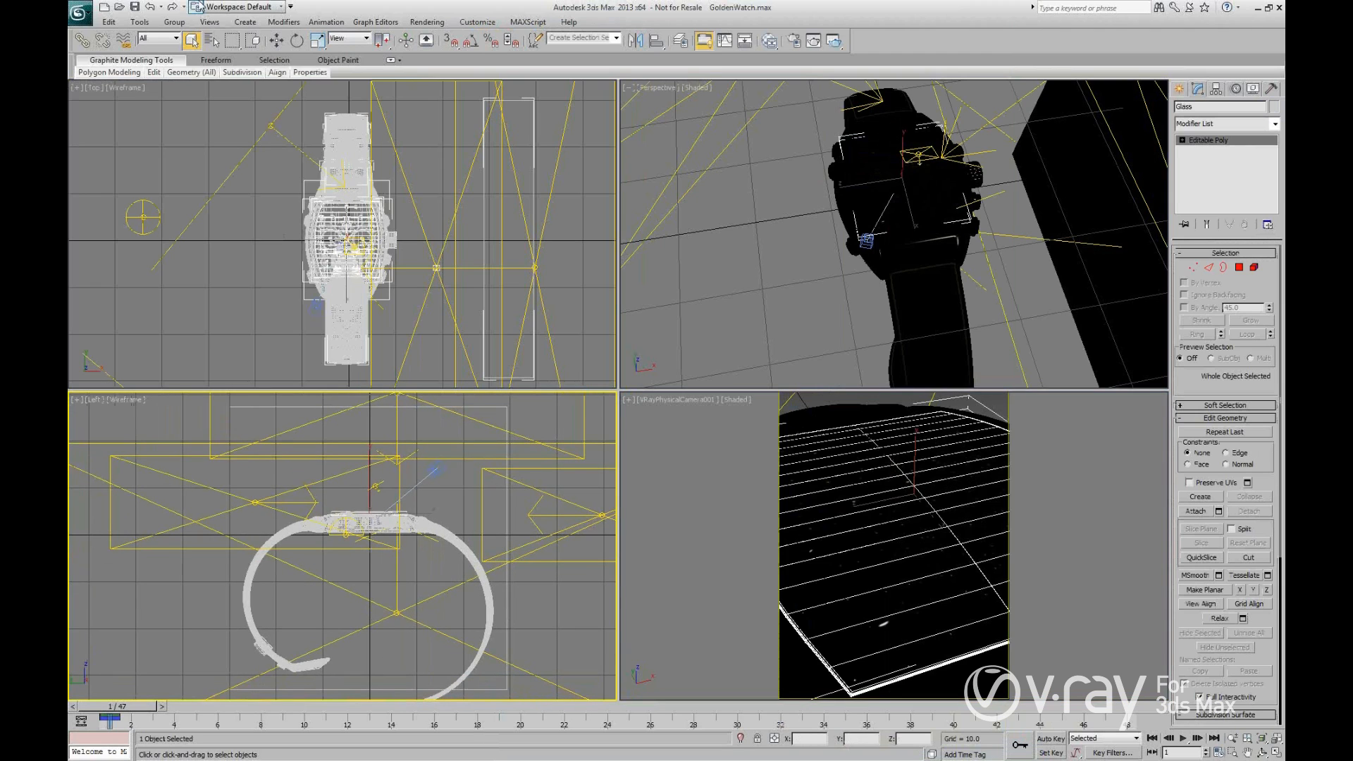
Open the V-Ray Light Lister, fit its window over the Top viewport and review the scene's V-Ray lights.
{"action": "left_click", "coordinate": [151, 26]}
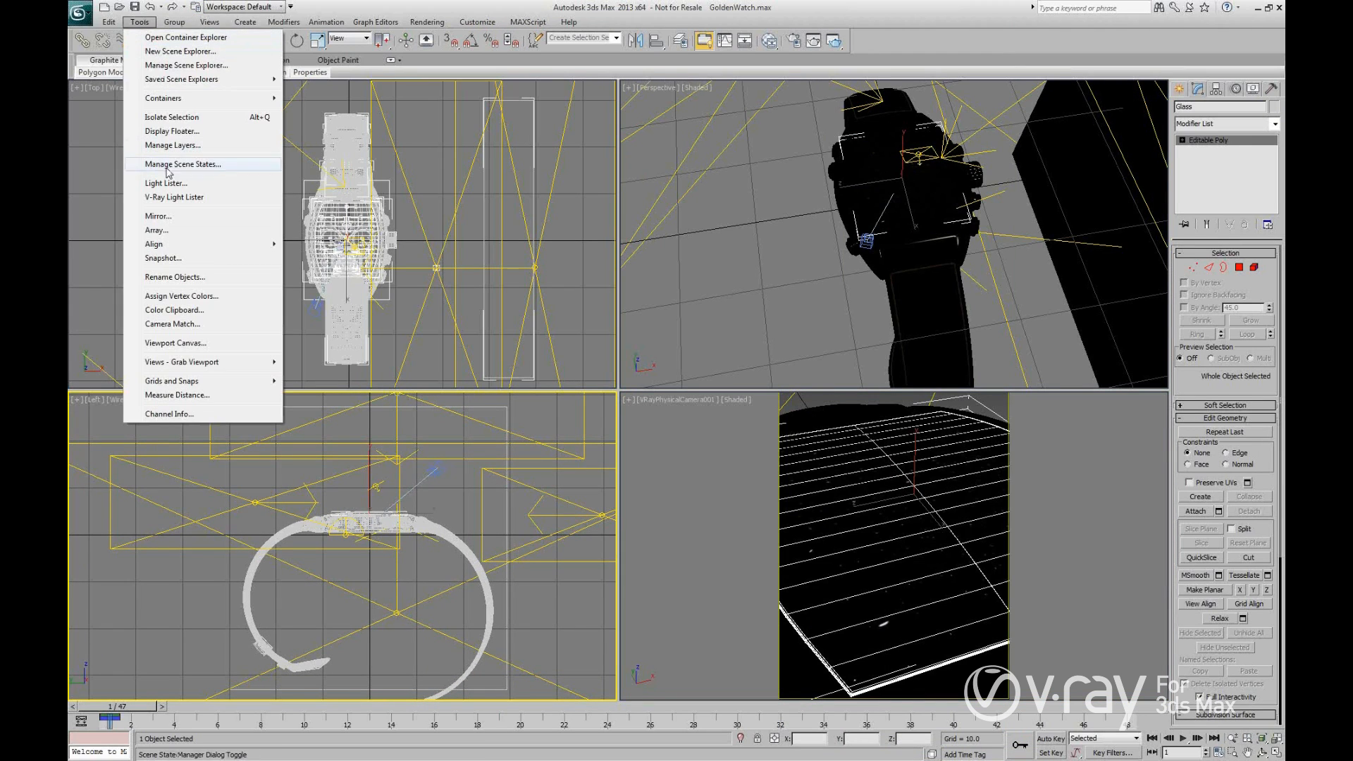
{"action": "left_click", "coordinate": [173, 201]}
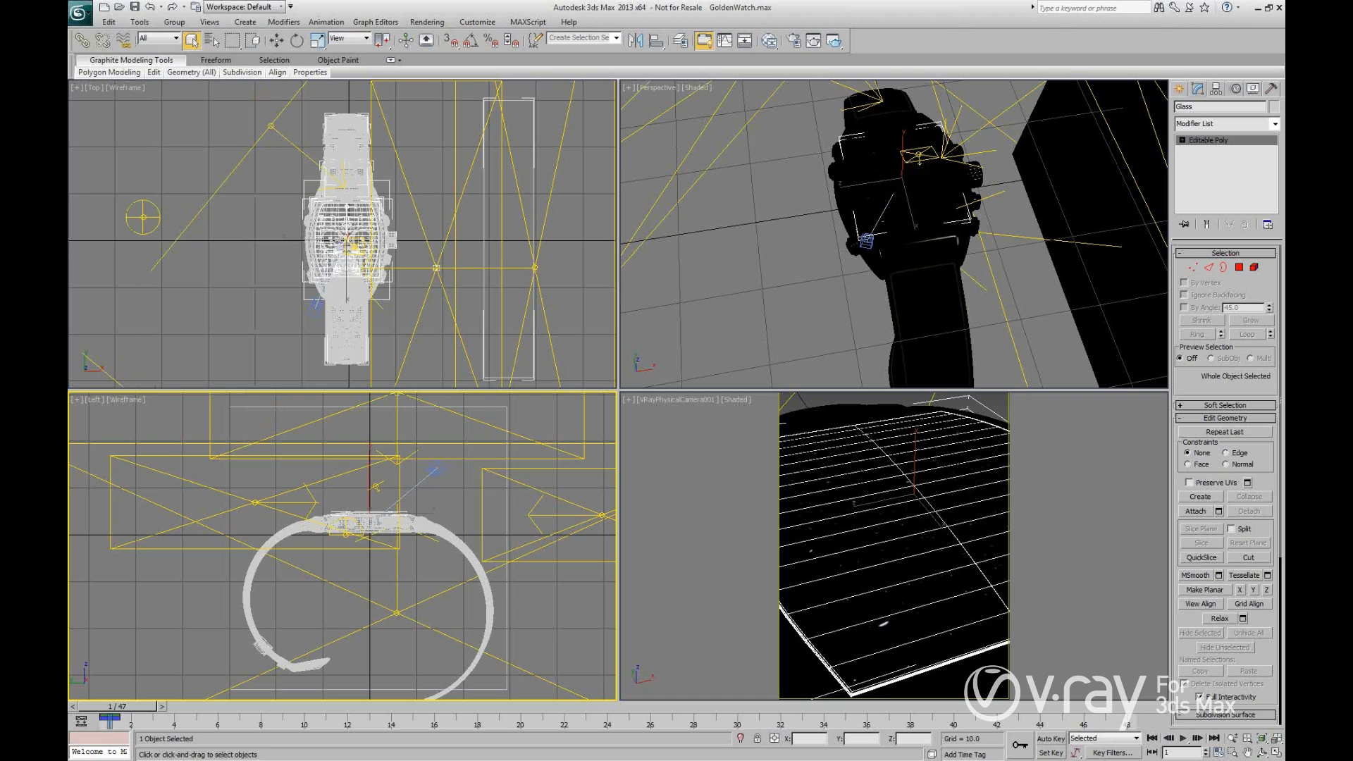
{"action": "left_click_drag", "start_coordinate": [475, 191], "coordinate": [446, 100]}
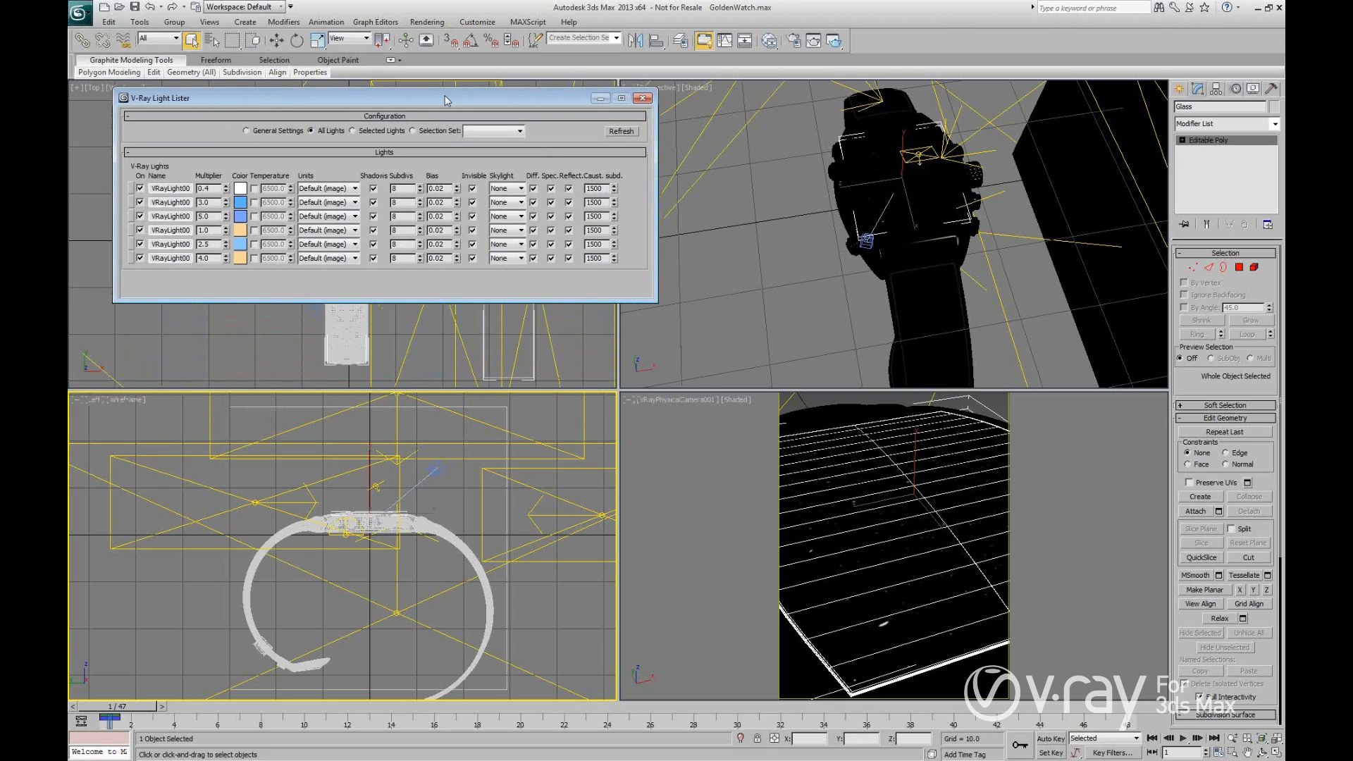
{"action": "left_click_drag", "start_coordinate": [446, 101], "coordinate": [405, 95]}
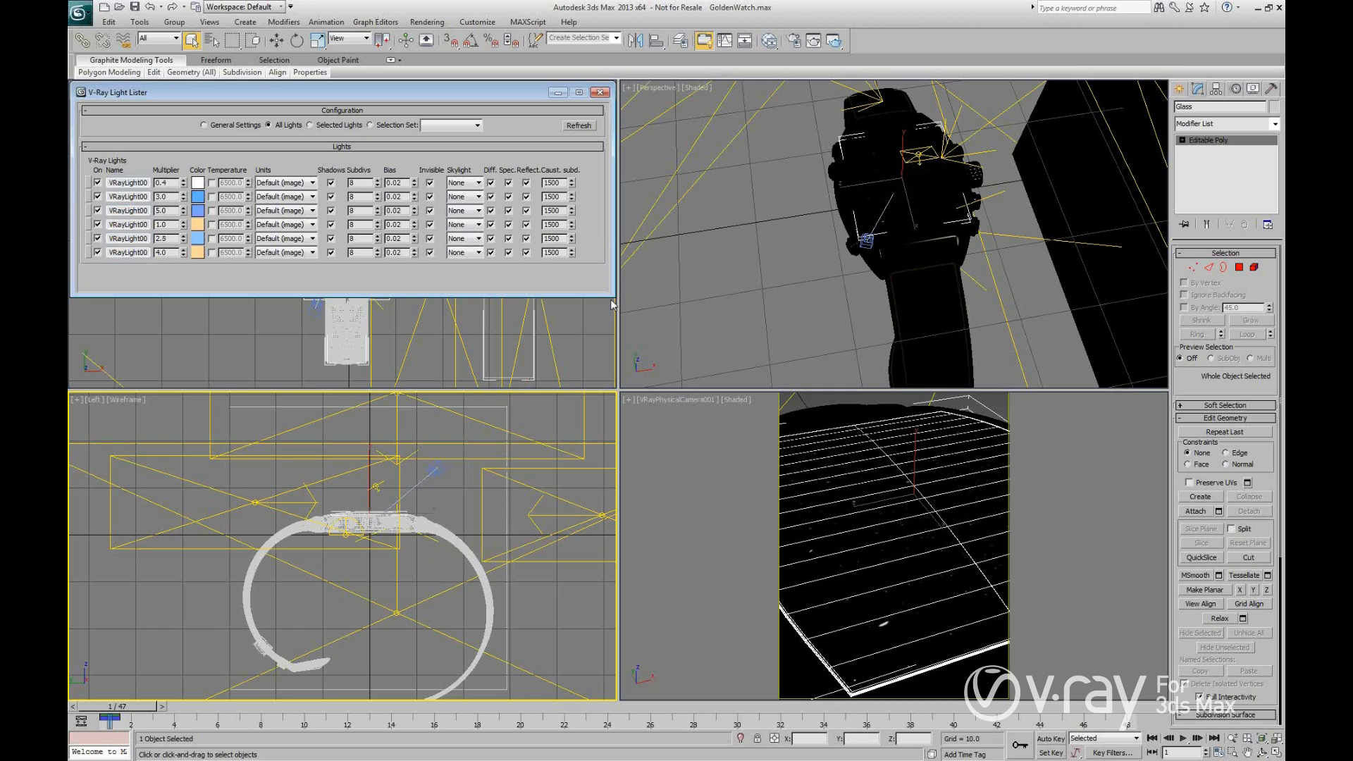
{"action": "left_click_drag", "start_coordinate": [611, 304], "coordinate": [612, 282]}
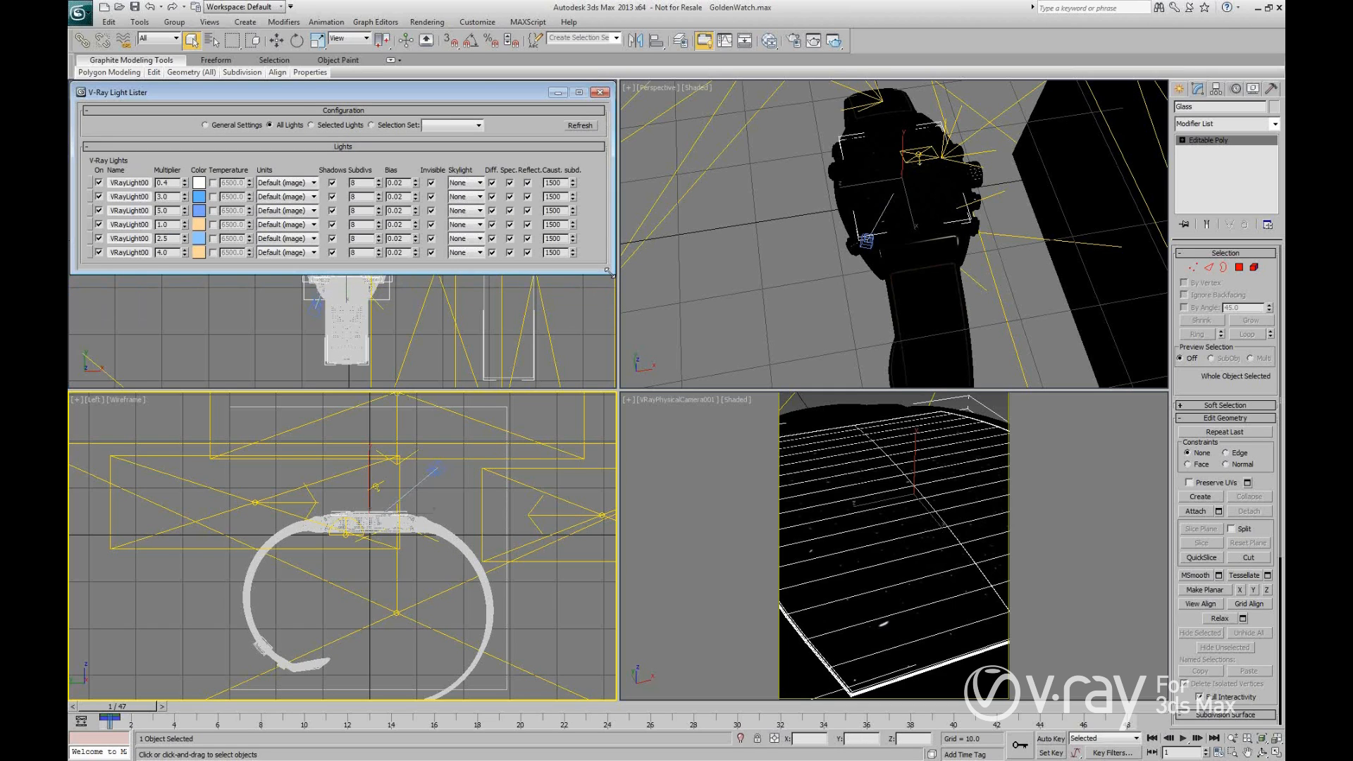
Check the scene's background and environment map settings, then close the environment settings and the V-Ray Light Lister.
{"action": "left_click", "coordinate": [477, 22]}
{"action": "mouse_move", "coordinate": [427, 22]}
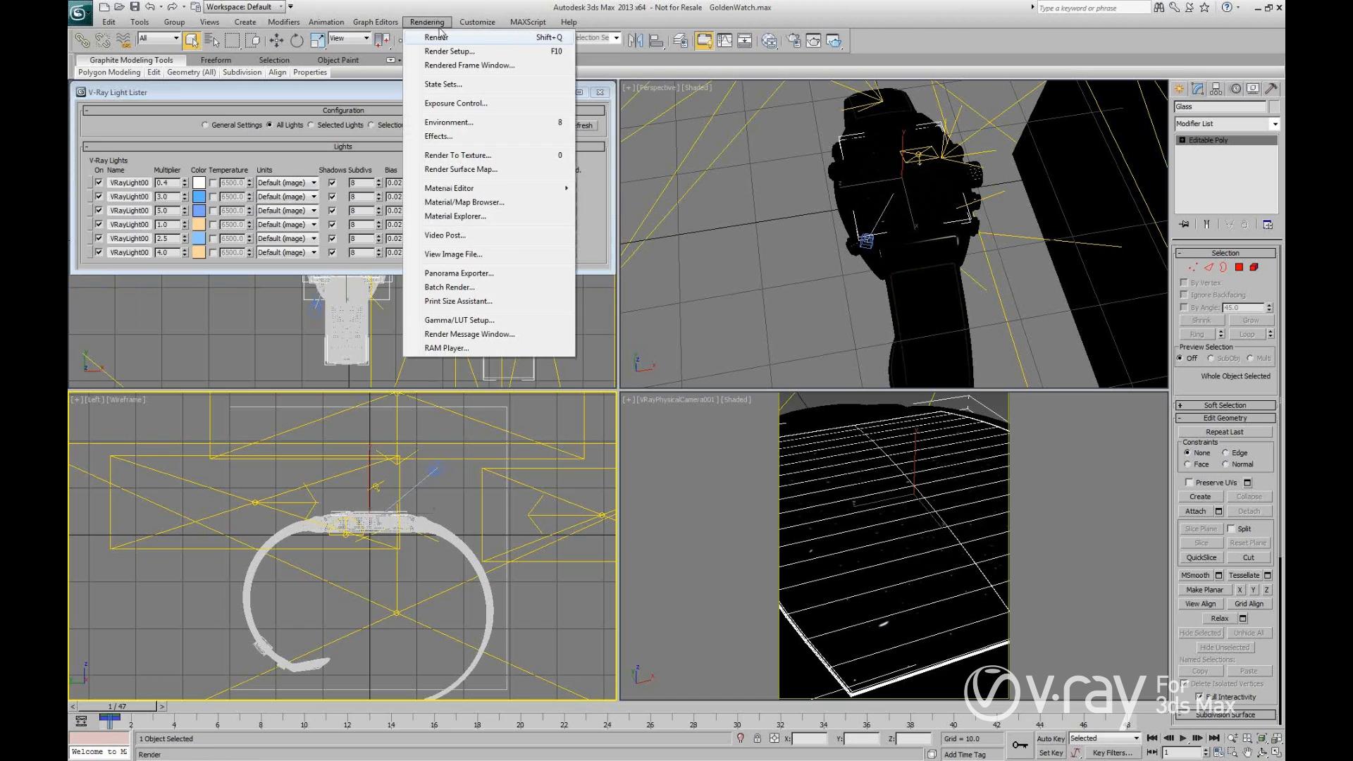
{"action": "left_click", "coordinate": [453, 135]}
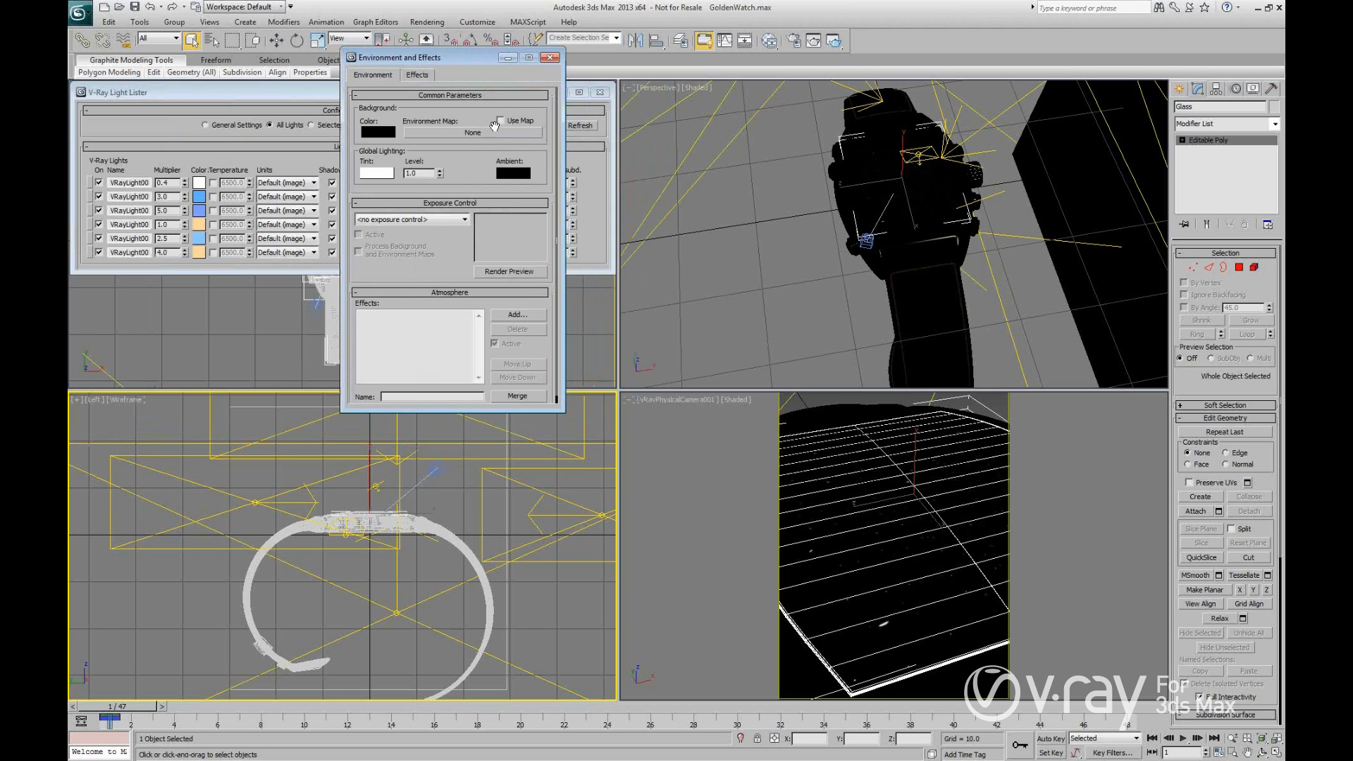
{"action": "left_click", "coordinate": [549, 58]}
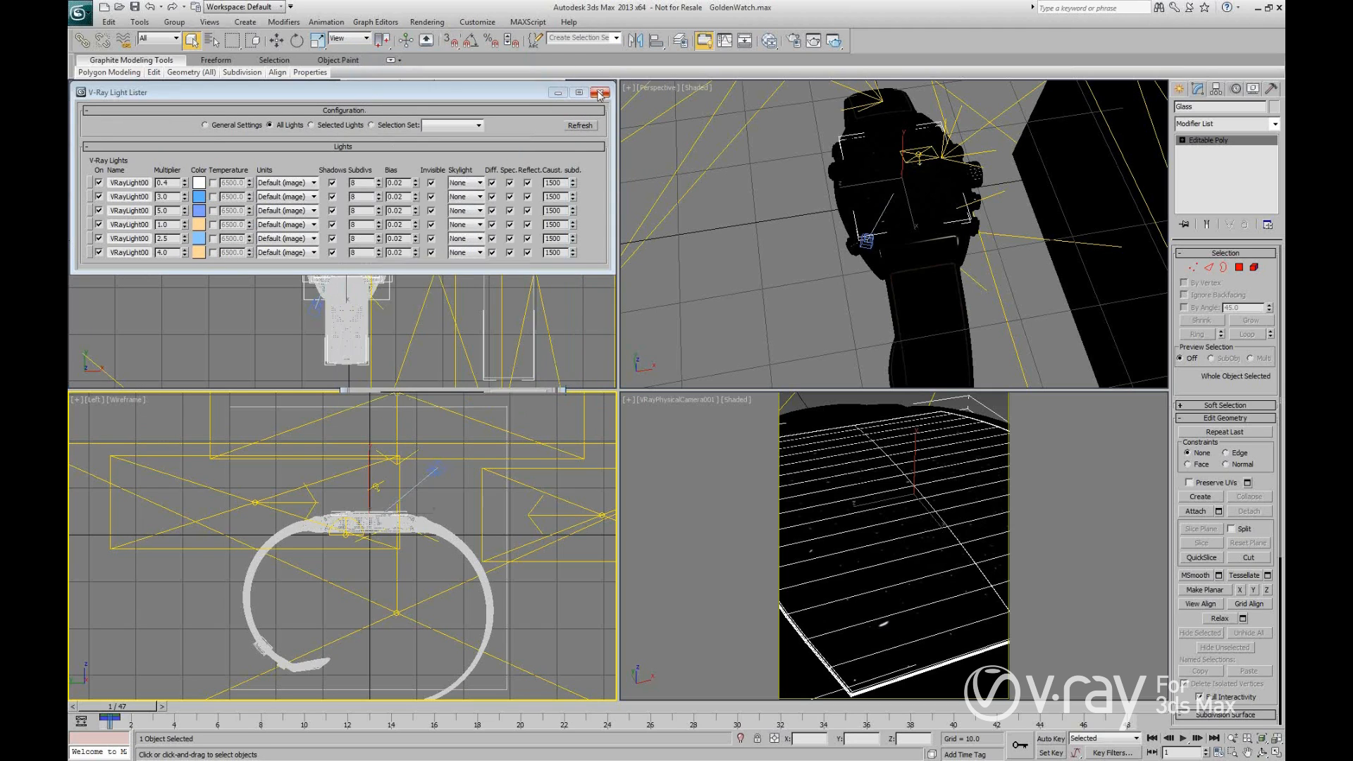
{"action": "left_click", "coordinate": [600, 92]}
Open Porsche.max from the 01_Porsche folder without saving the current scene, adopting the file's gamma and LUT settings.
{"action": "left_click", "coordinate": [119, 7]}
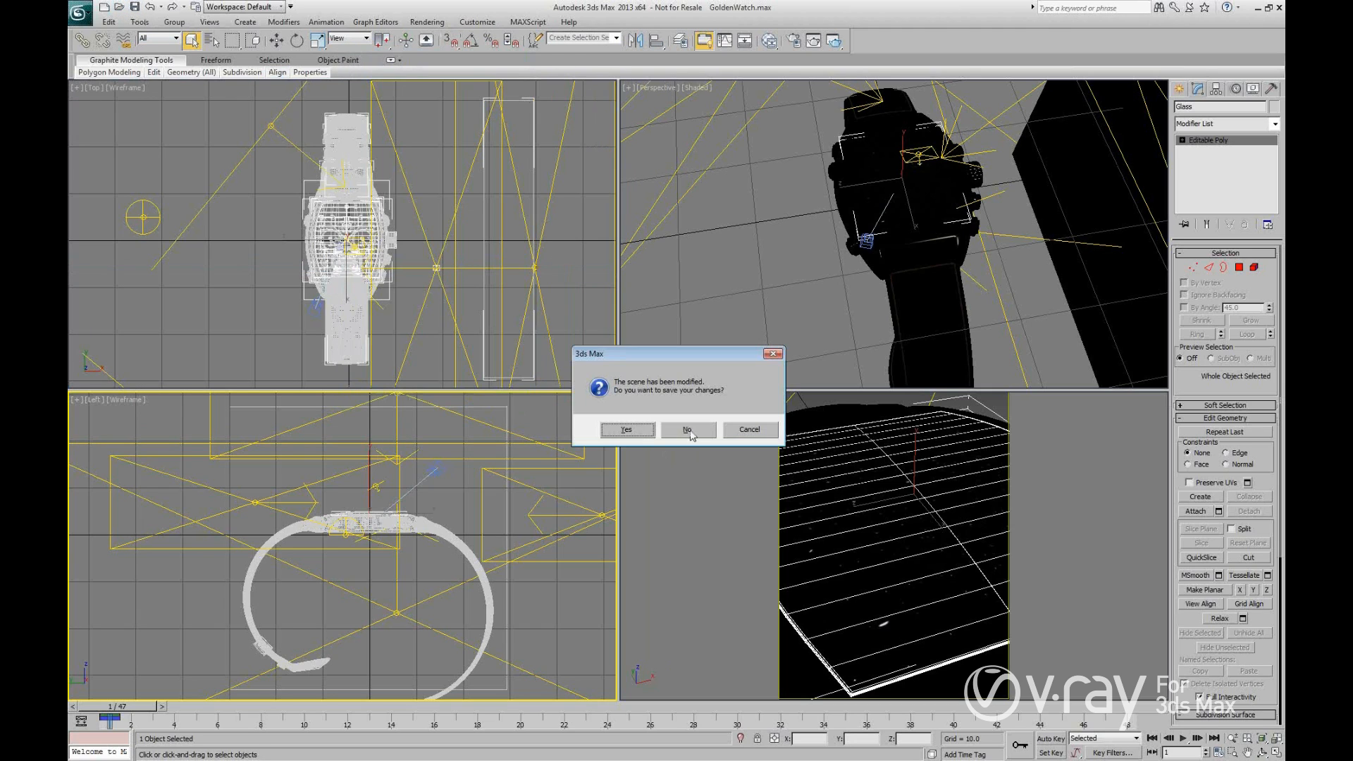
{"action": "left_click", "coordinate": [688, 431]}
{"action": "left_click", "coordinate": [243, 50]}
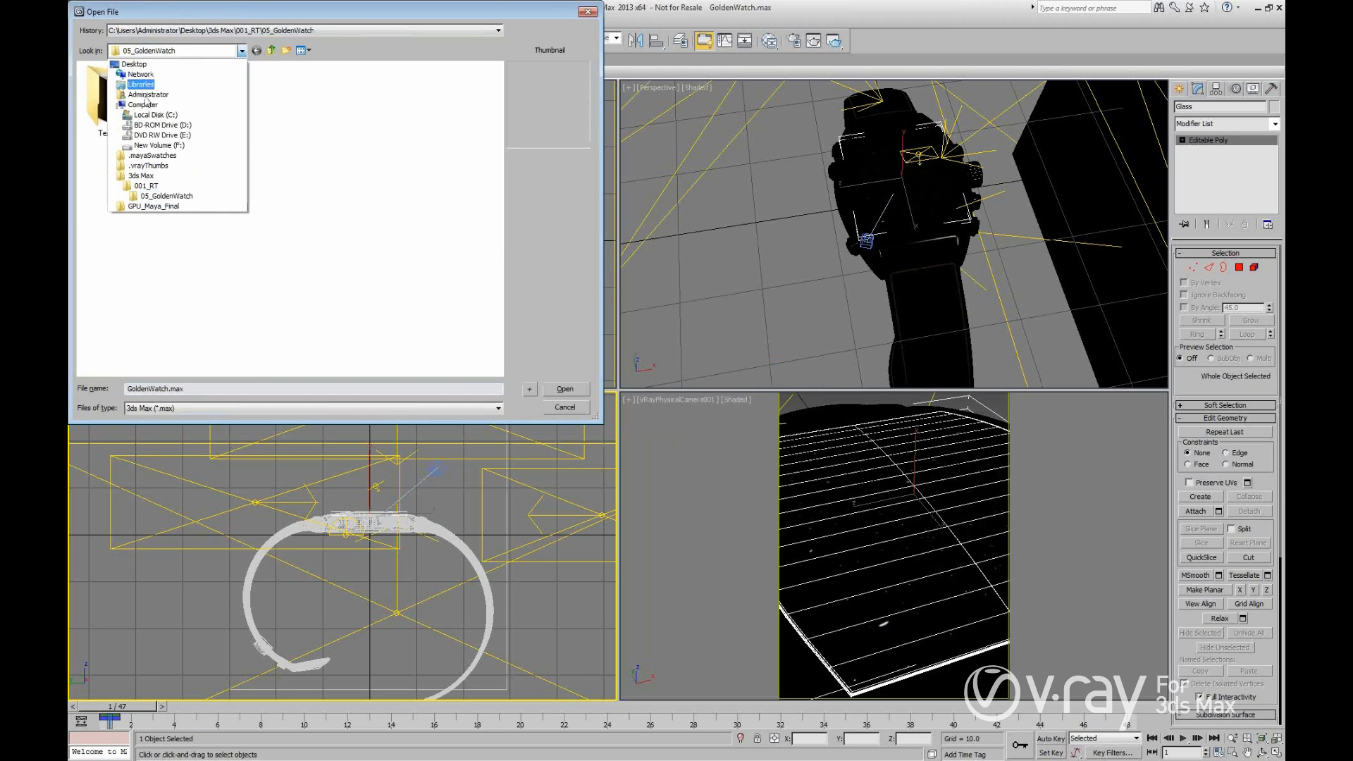
{"action": "left_click", "coordinate": [151, 189]}
{"action": "double_click", "coordinate": [124, 95]}
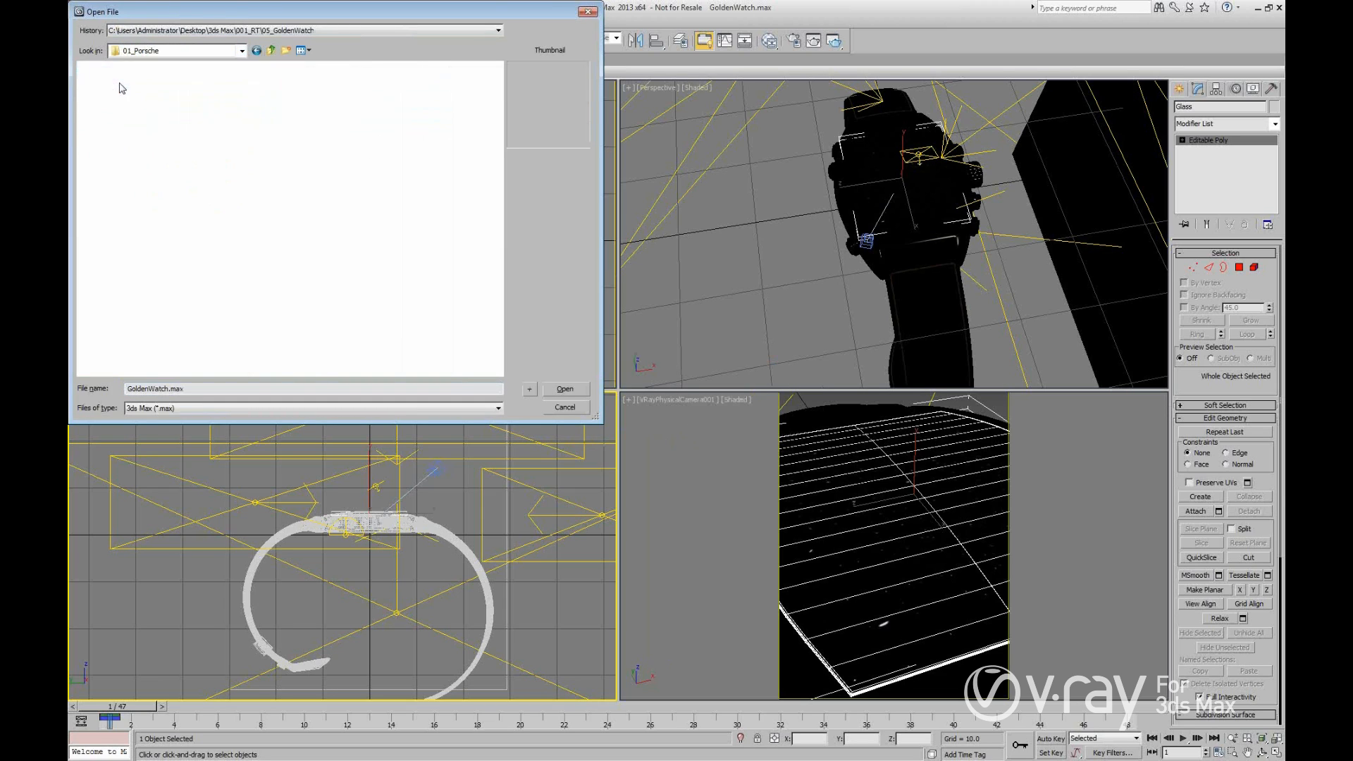
{"action": "double_click", "coordinate": [129, 96]}
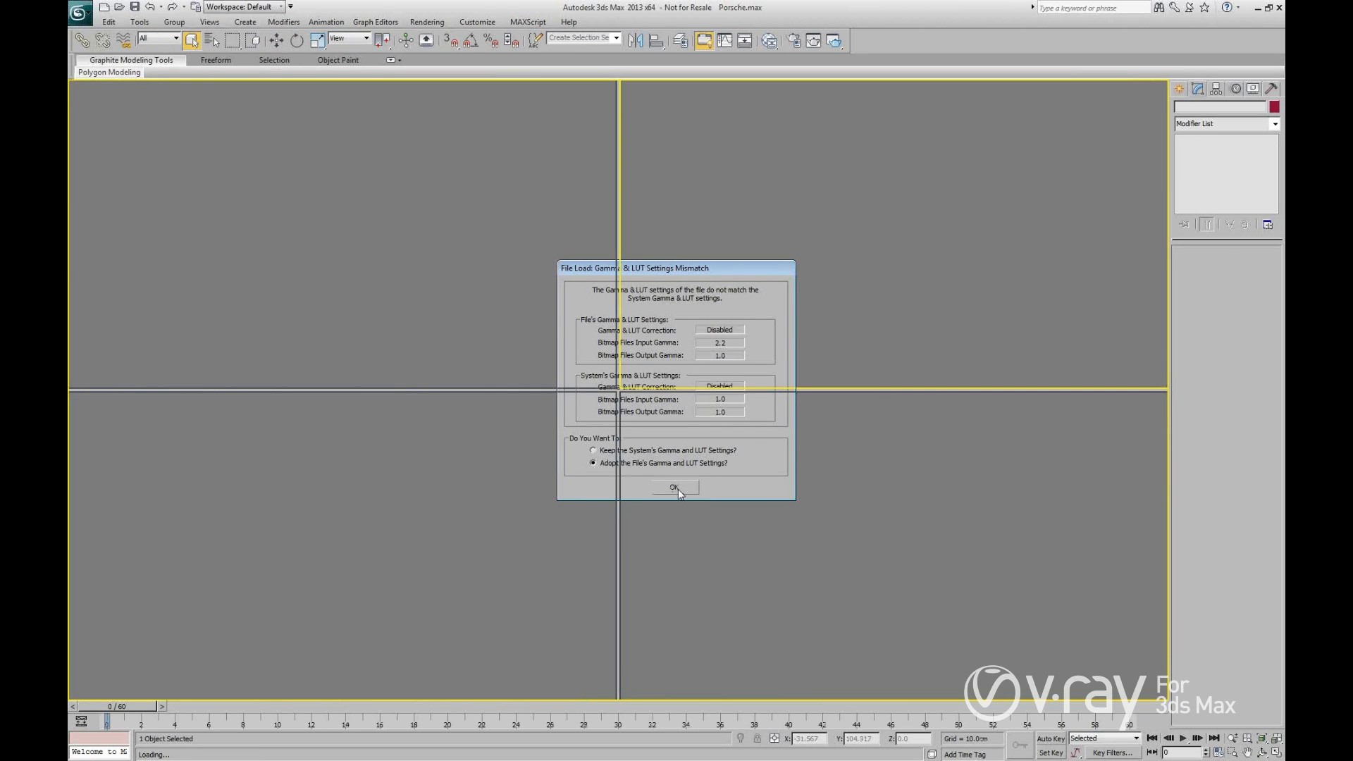
{"action": "left_click", "coordinate": [677, 490]}
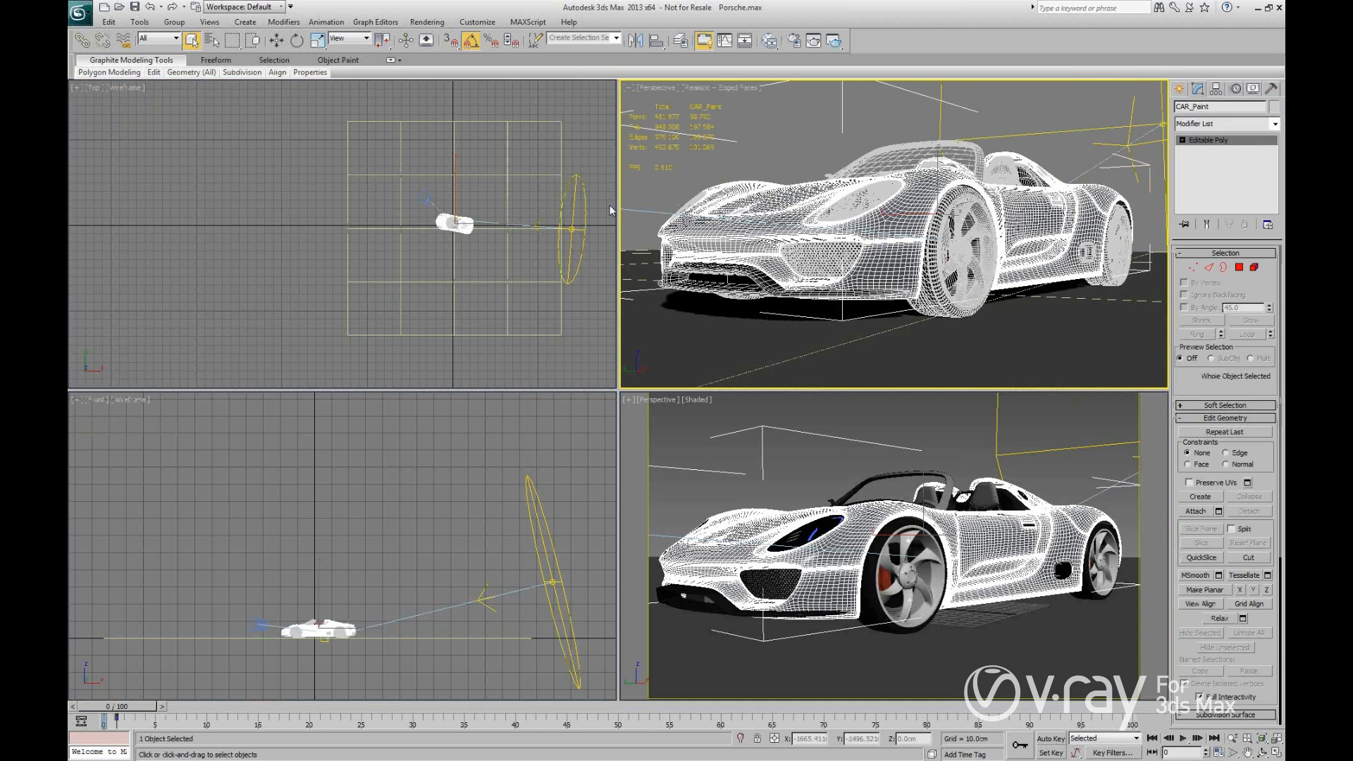
Select the VRaySun light and examine its parameters alongside the environment's VRayHDRI map and V-Ray exposure control.
{"action": "left_click", "coordinate": [570, 235]}
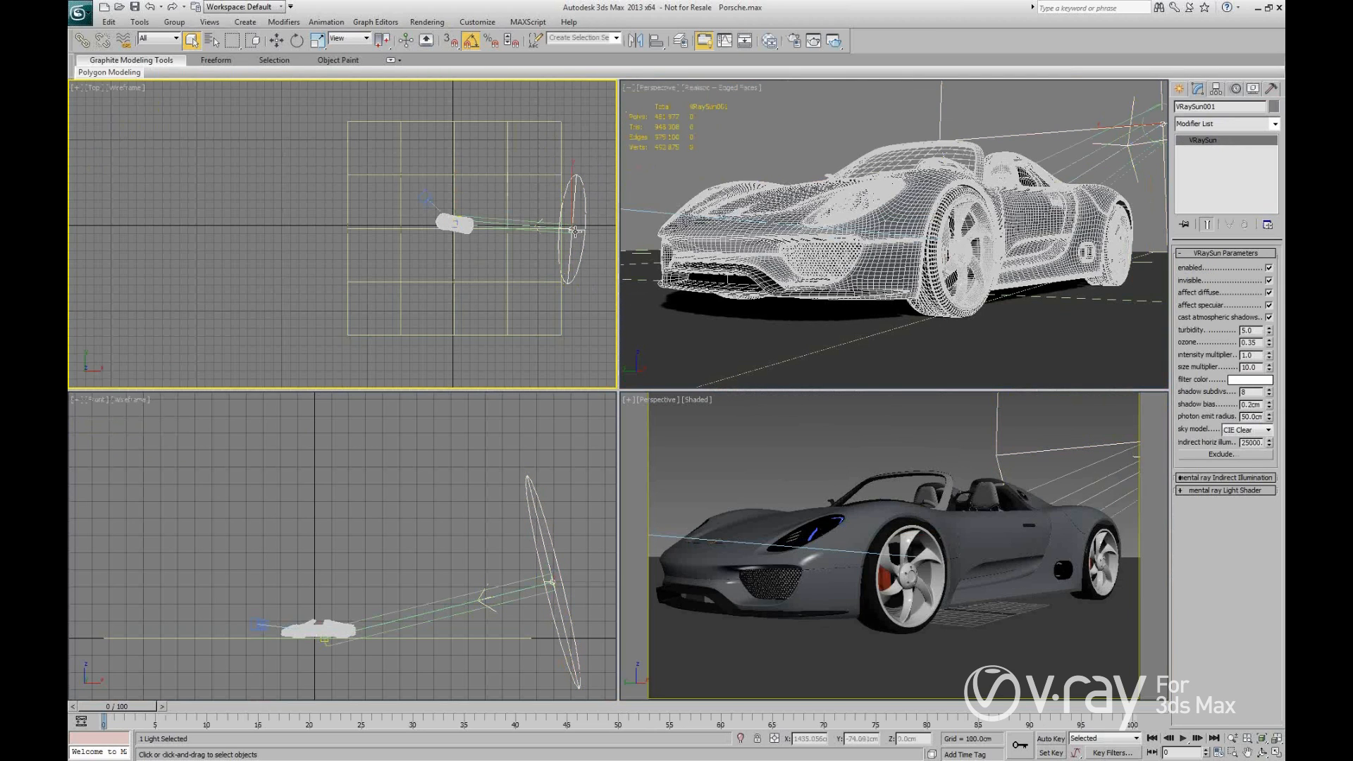
{"action": "left_click", "coordinate": [427, 22]}
{"action": "left_click", "coordinate": [467, 126]}
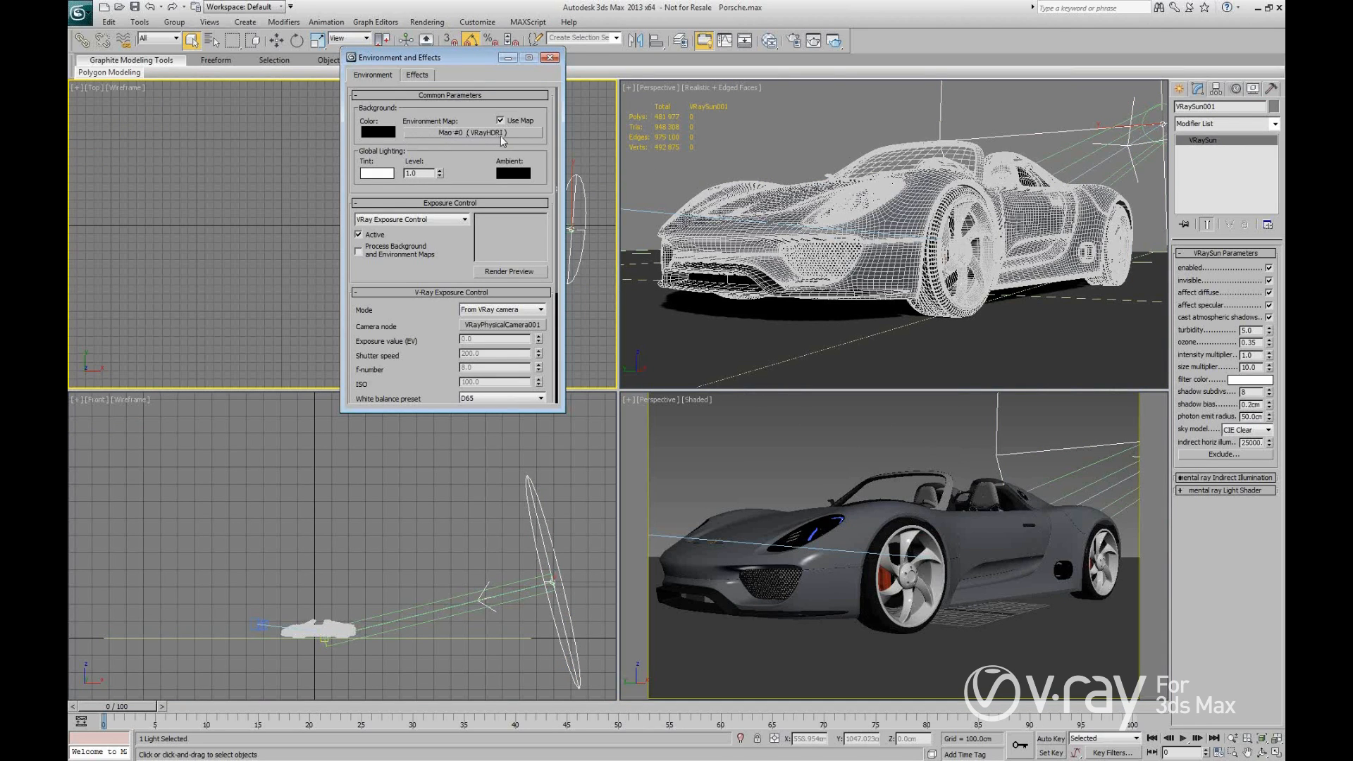
{"action": "left_click_drag", "start_coordinate": [468, 59], "coordinate": [339, 90]}
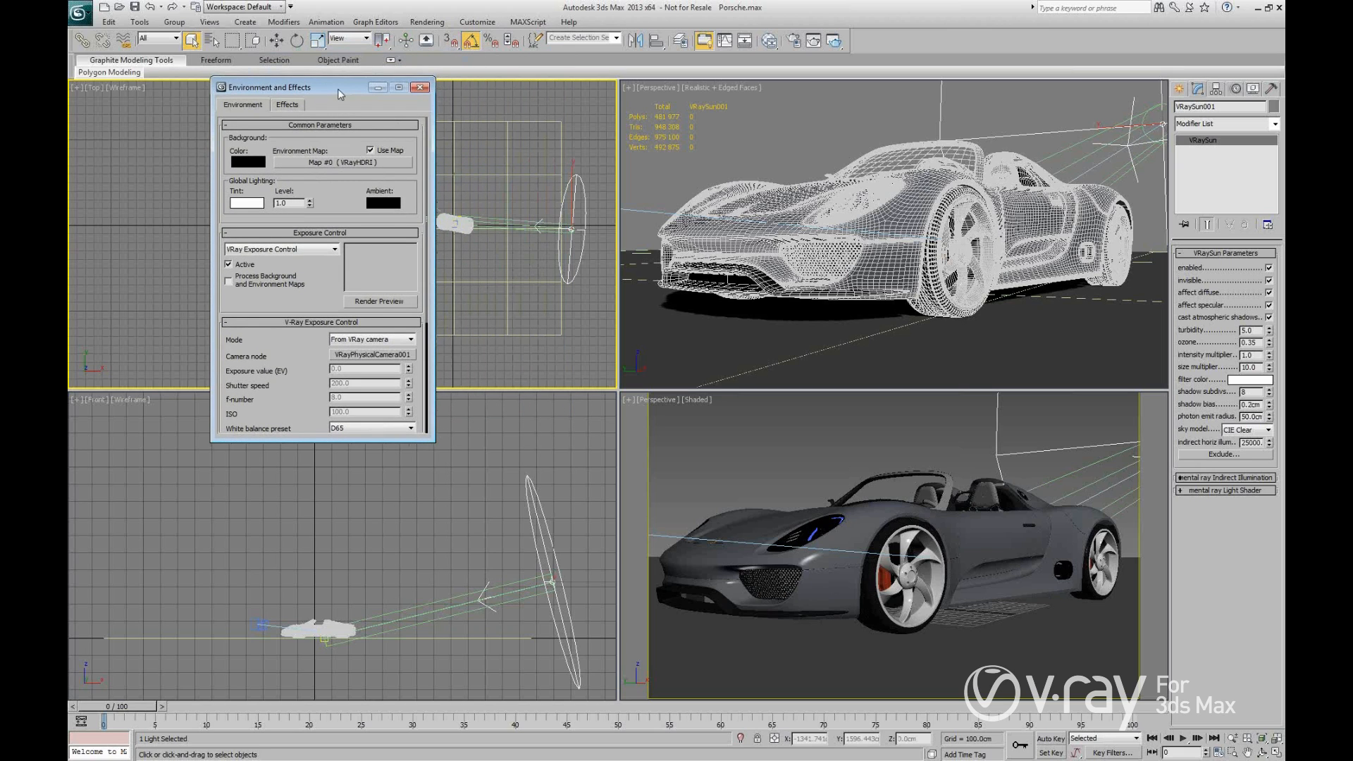
{"action": "left_click_drag", "start_coordinate": [340, 88], "coordinate": [524, 93]}
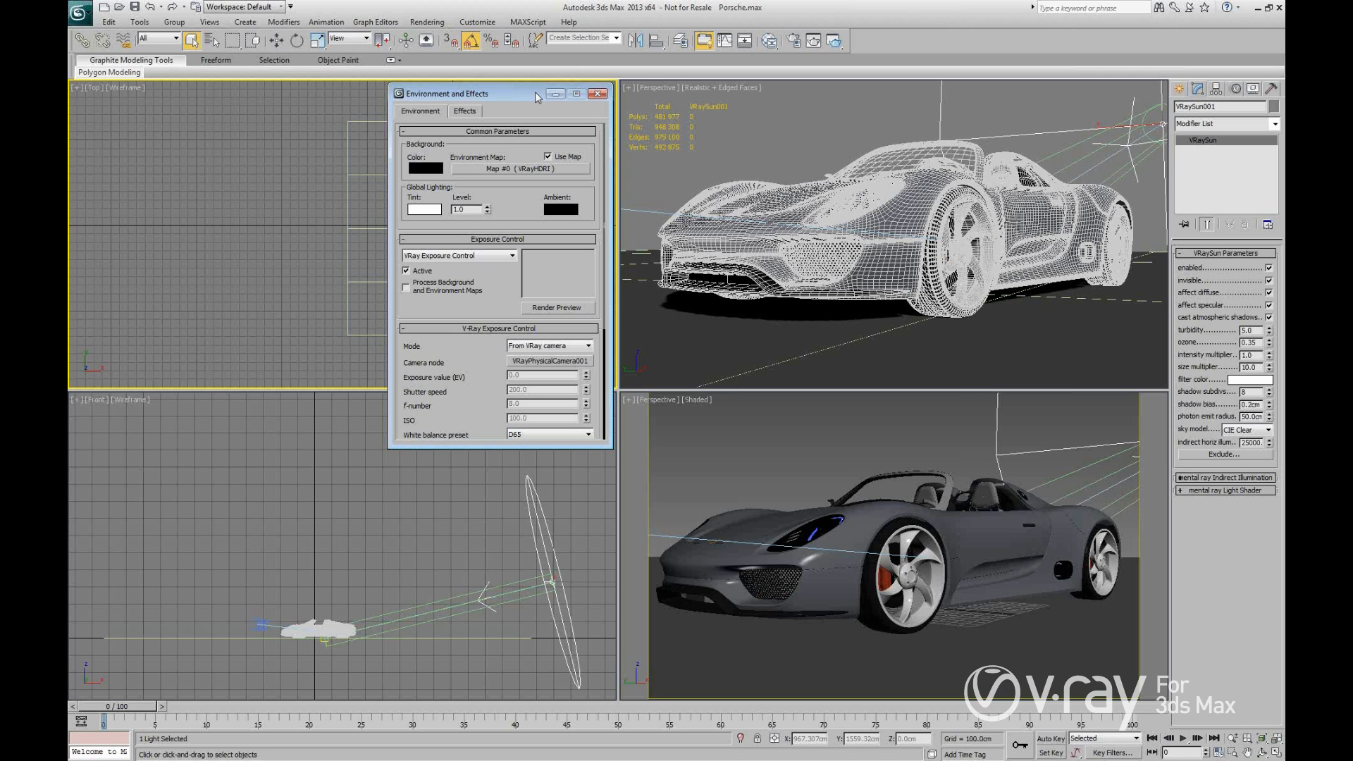
Start ActiveShade on the shaded view of the car and place its window beside the environment settings.
{"action": "left_click", "coordinate": [860, 534]}
{"action": "key", "text": "shift+q"}
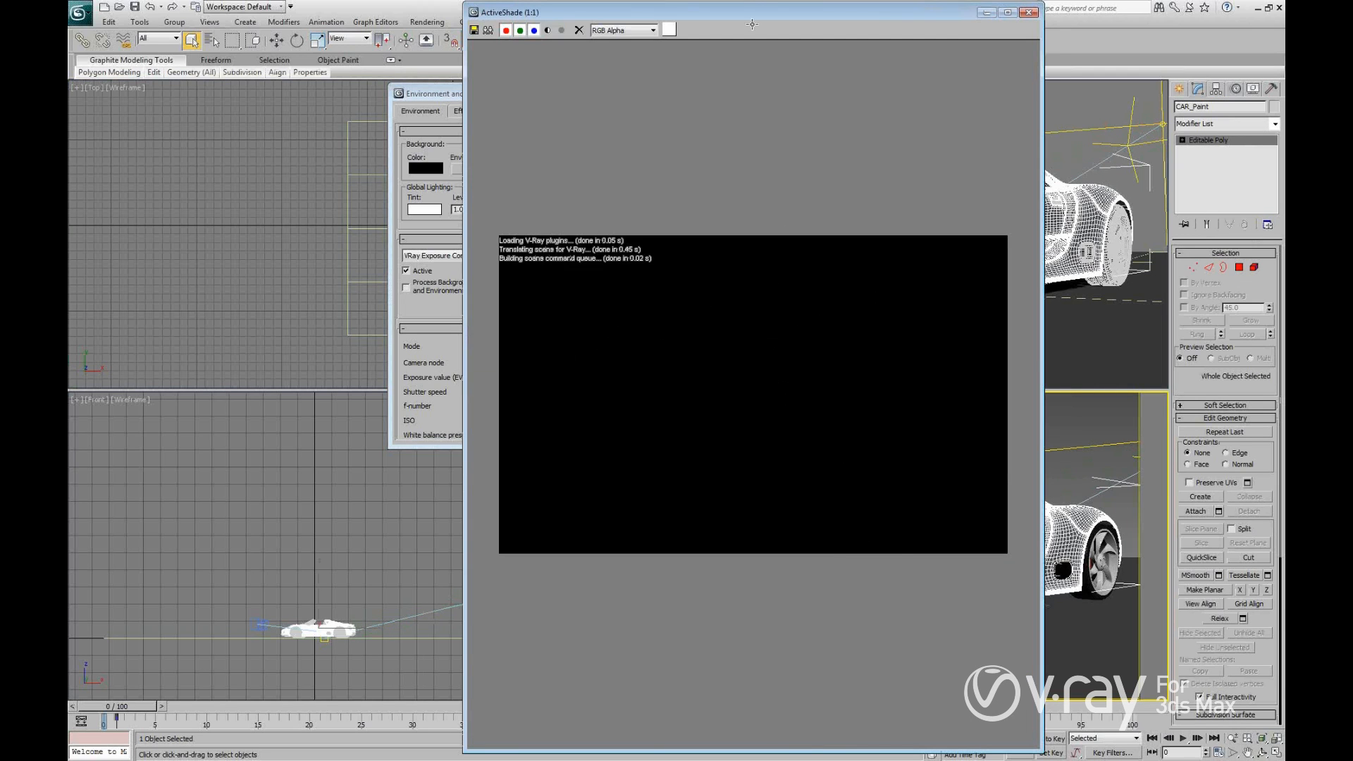
{"action": "left_click_drag", "start_coordinate": [778, 2], "coordinate": [937, 84]}
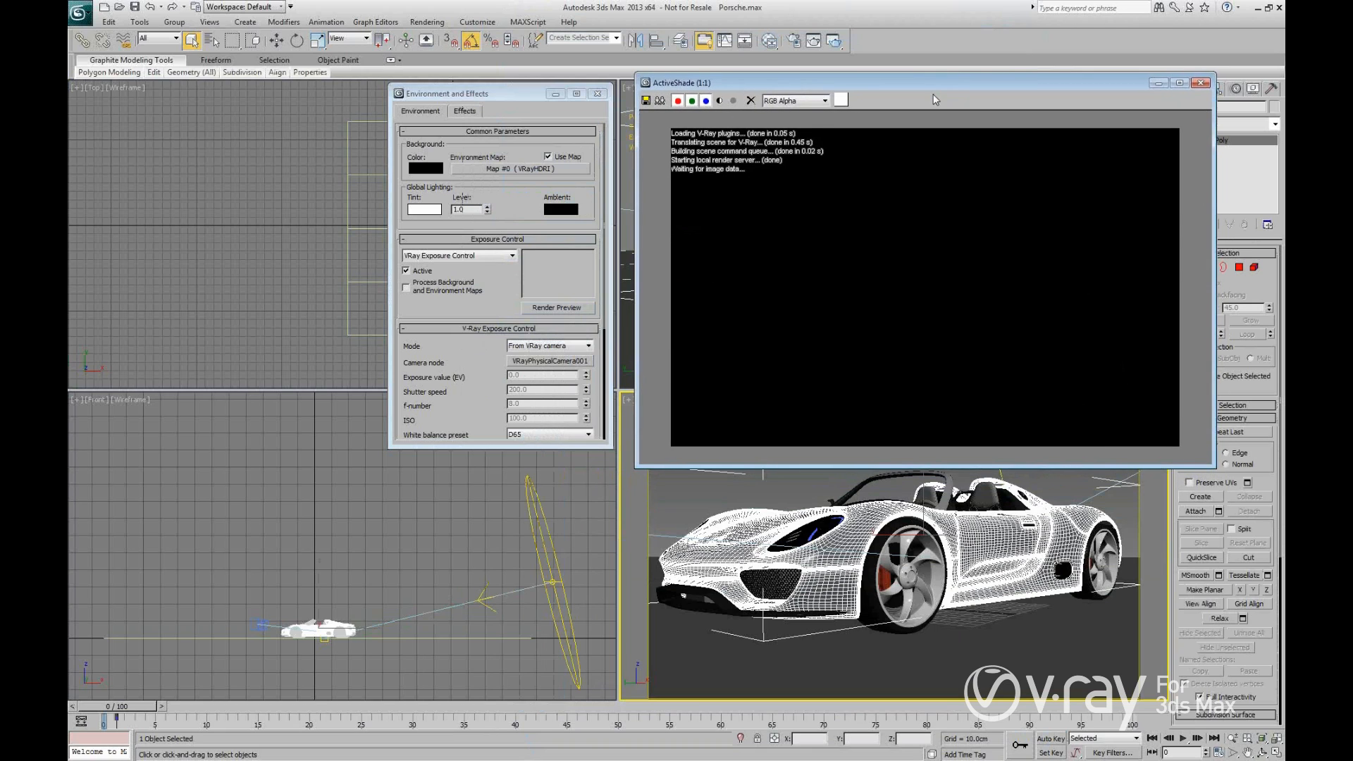